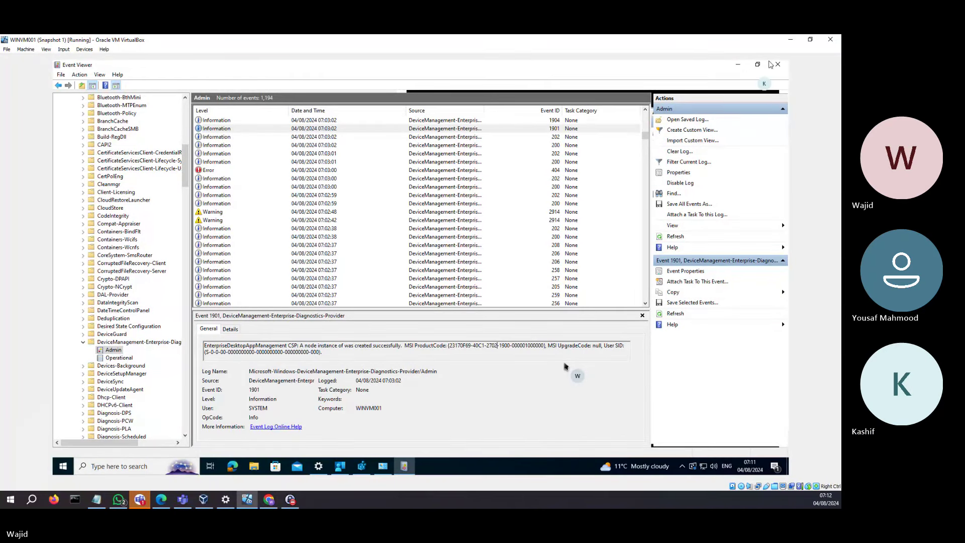
# Step: Close the Event Viewer, Programs and Features, Settings and Company Portal windows
pyautogui.click(778, 64)
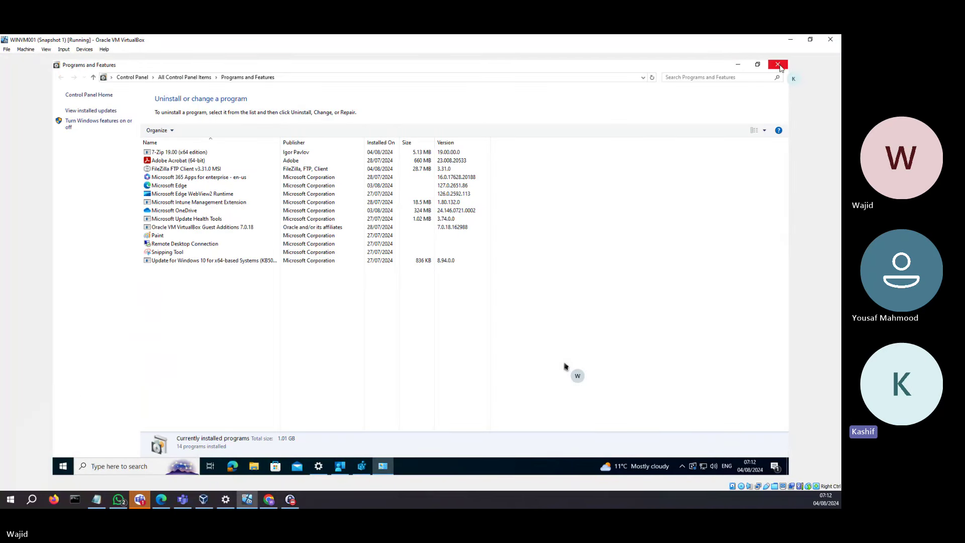
pyautogui.click(778, 66)
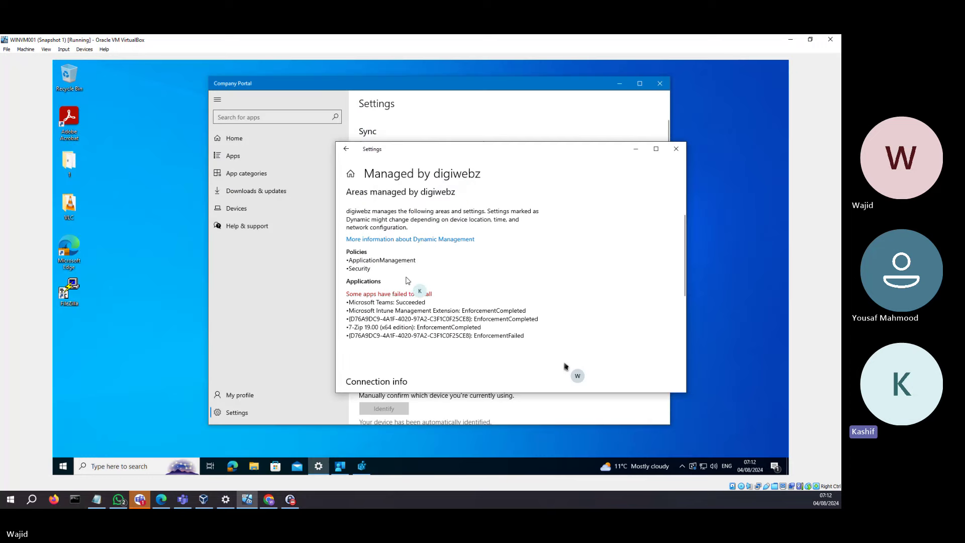
pyautogui.click(676, 149)
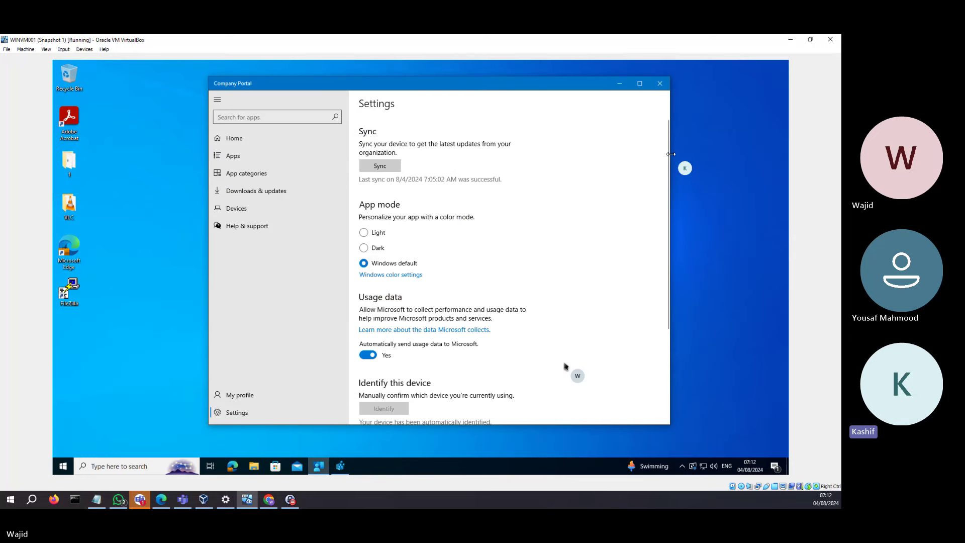
pyautogui.click(662, 87)
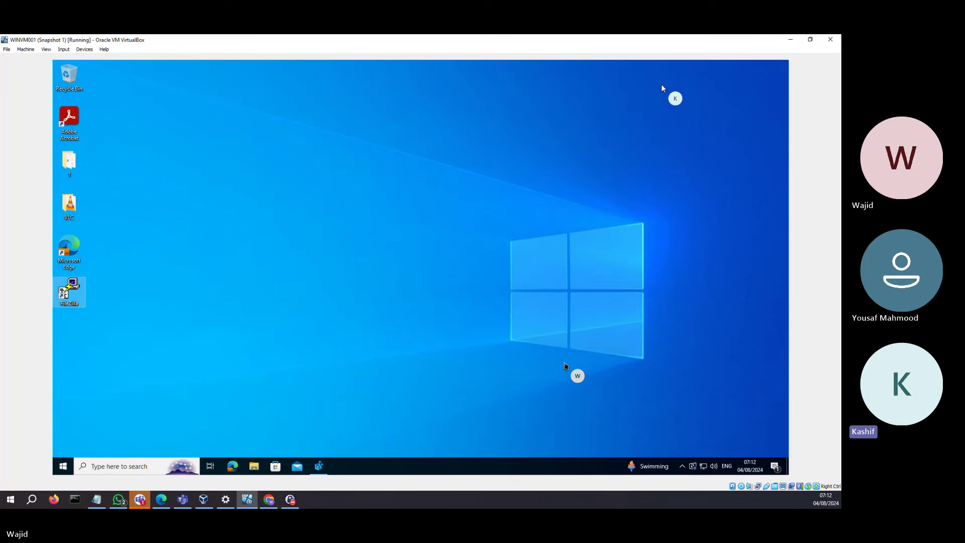
# Step: Open Windows Settings maximised and show the Access work or school page of the account settings
pyautogui.click(63, 468)
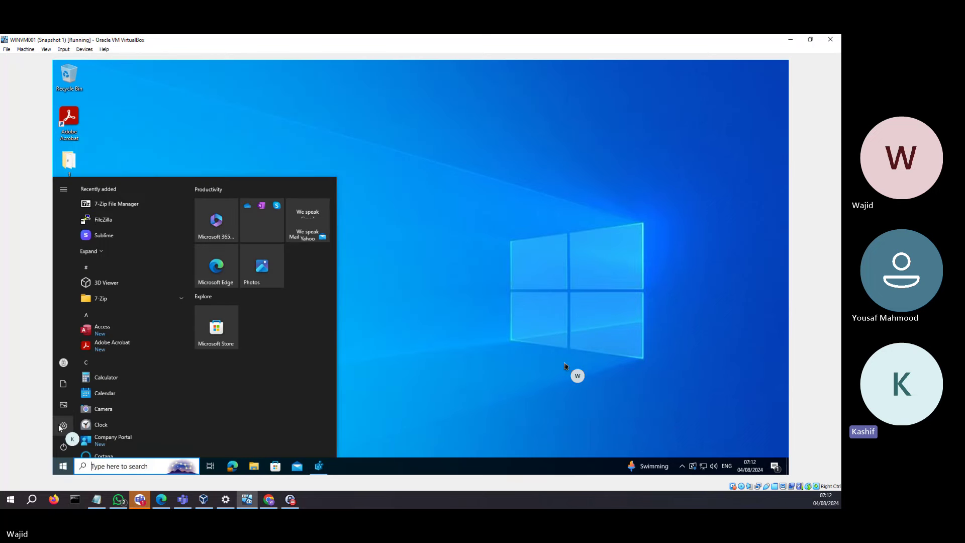
pyautogui.click(60, 427)
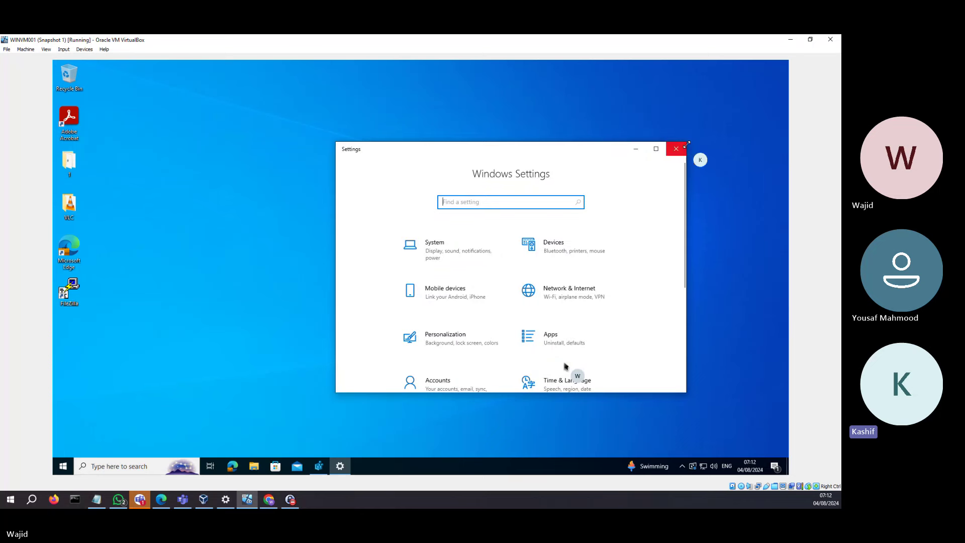
pyautogui.click(656, 149)
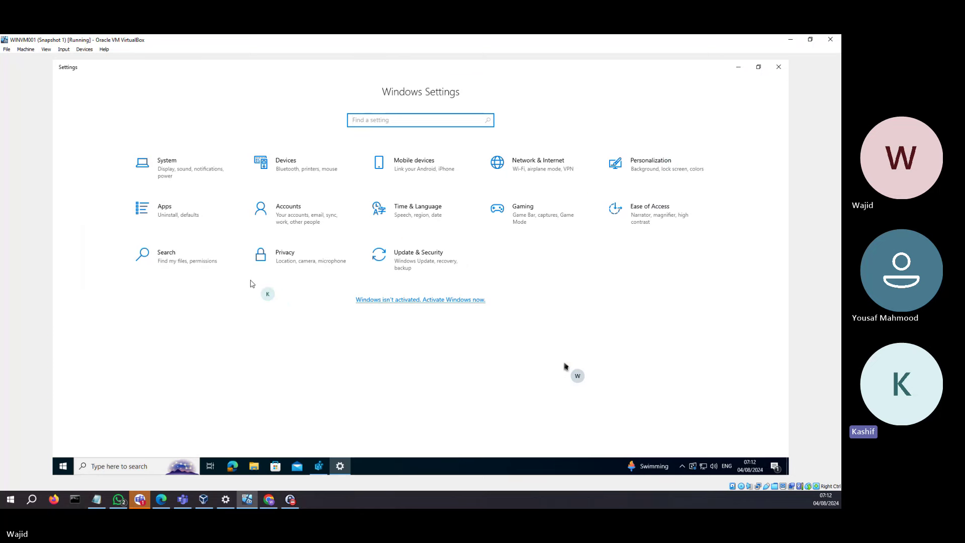
pyautogui.click(284, 212)
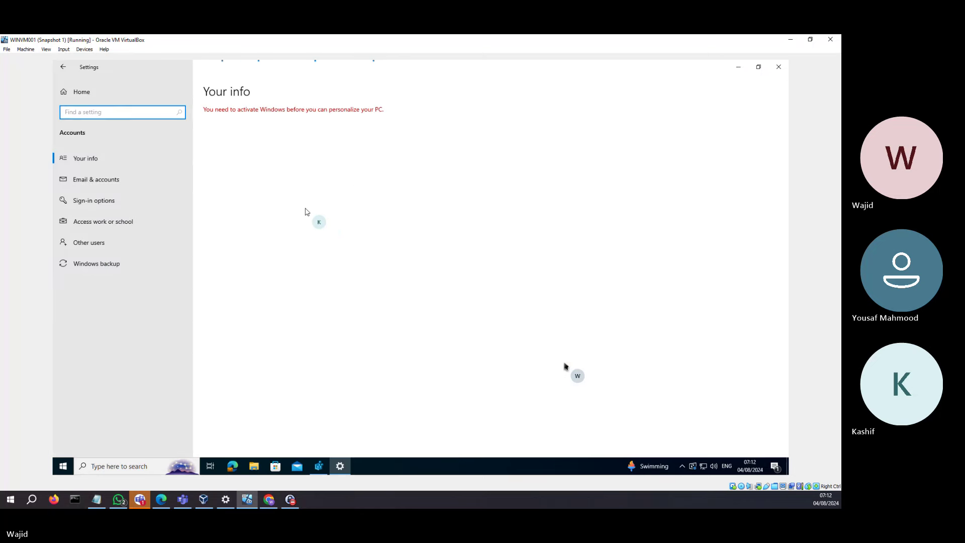
pyautogui.click(88, 226)
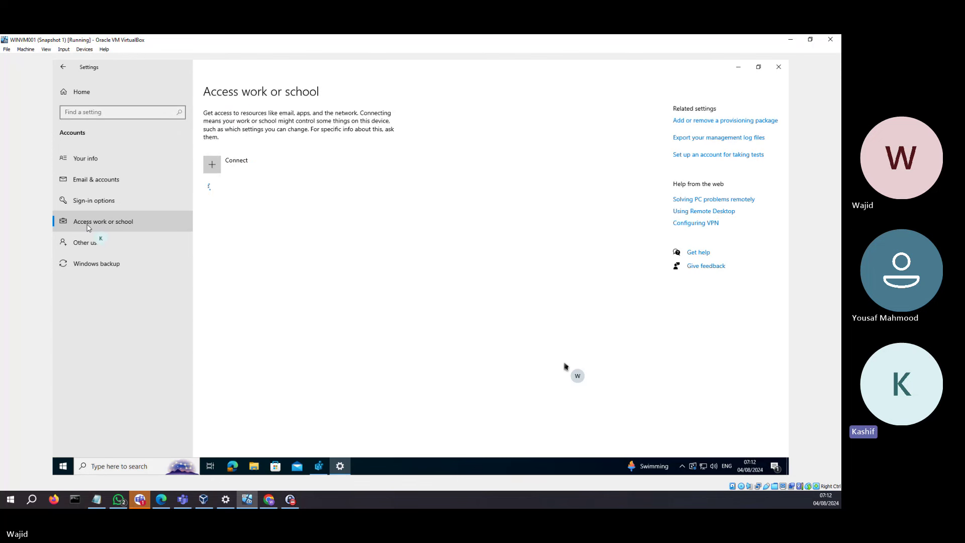
# Step: View the management info of the connected digiwebz Entra ID account and highlight the enforcement status of 7-Zip 19.00 (x64 edition)
pyautogui.click(275, 197)
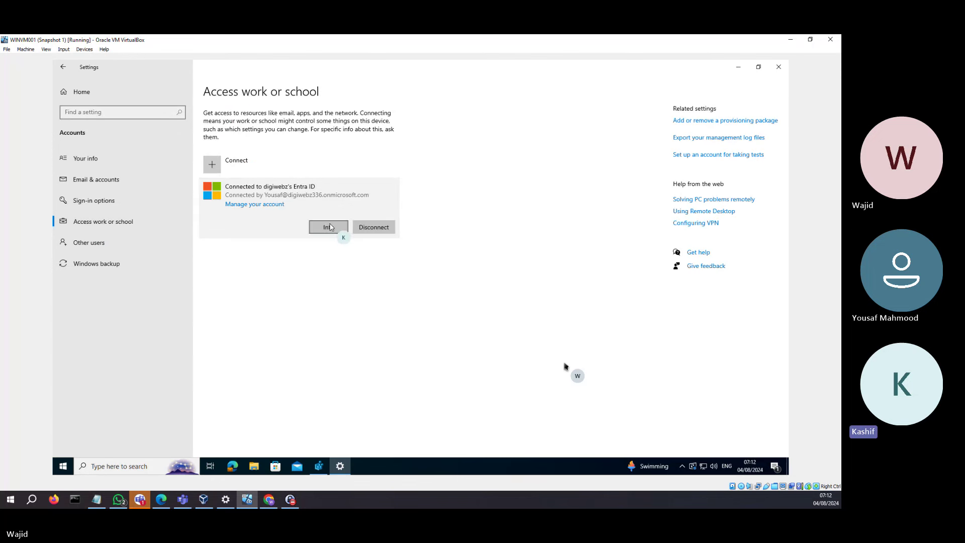
pyautogui.click(327, 227)
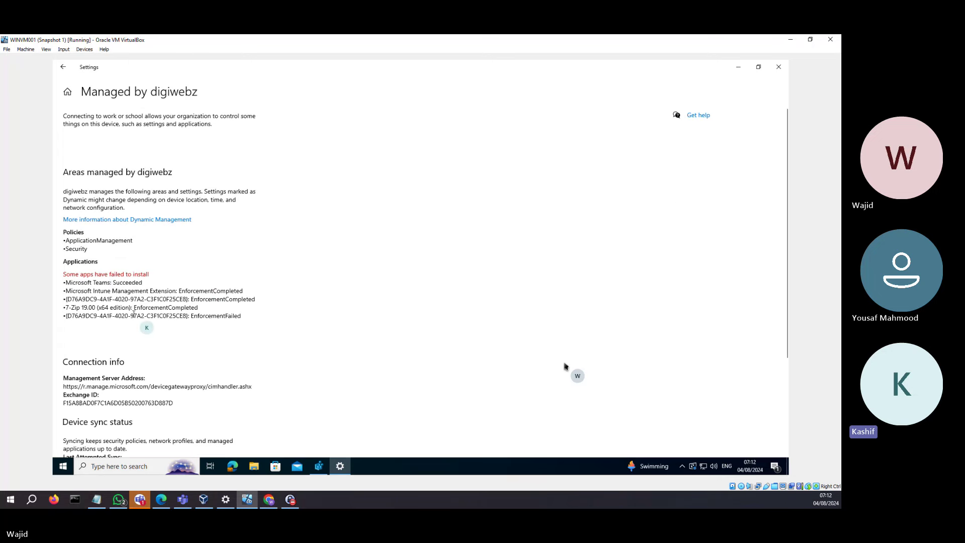
pyautogui.moveTo(131, 307); pyautogui.dragTo(206, 308)
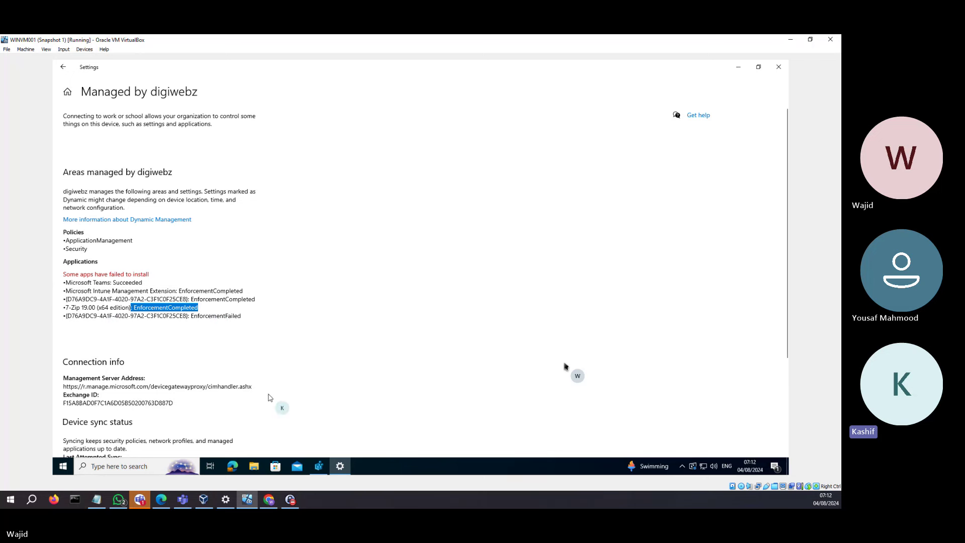
# Step: Check the 7-Zip 19.00 (x64 edition) entry in Control Panel's Programs and Features, and close that window and Settings
pyautogui.click(70, 469)
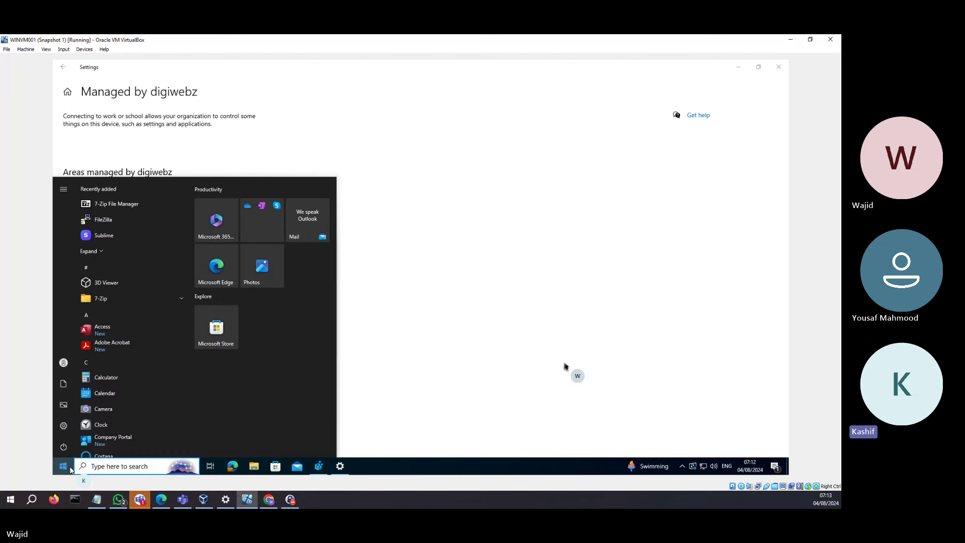
pyautogui.write('contro')
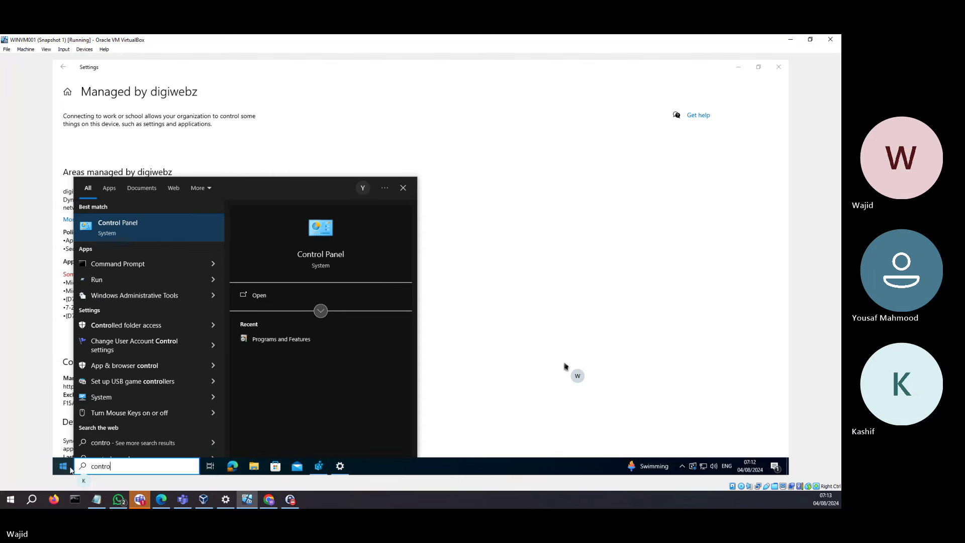
pyautogui.click(160, 231)
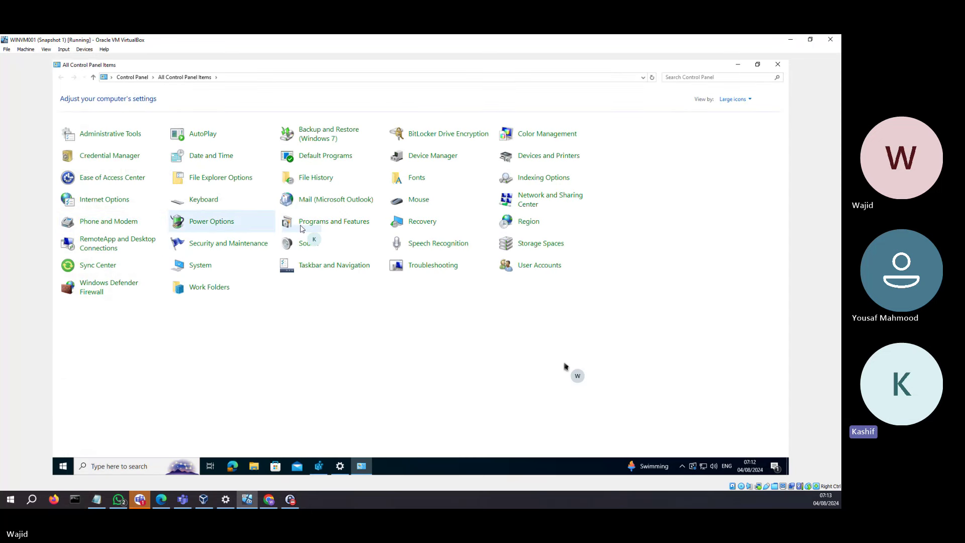
pyautogui.click(346, 226)
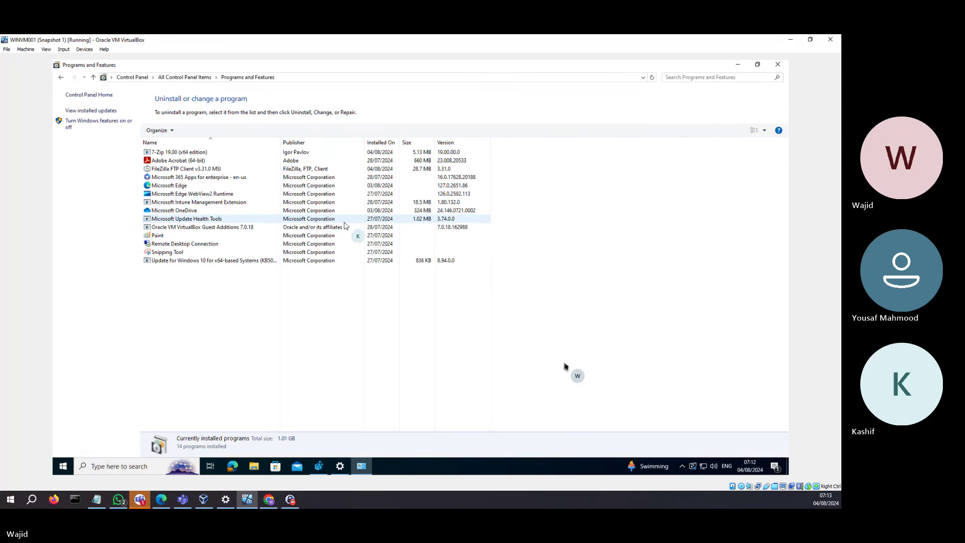
pyautogui.click(163, 153)
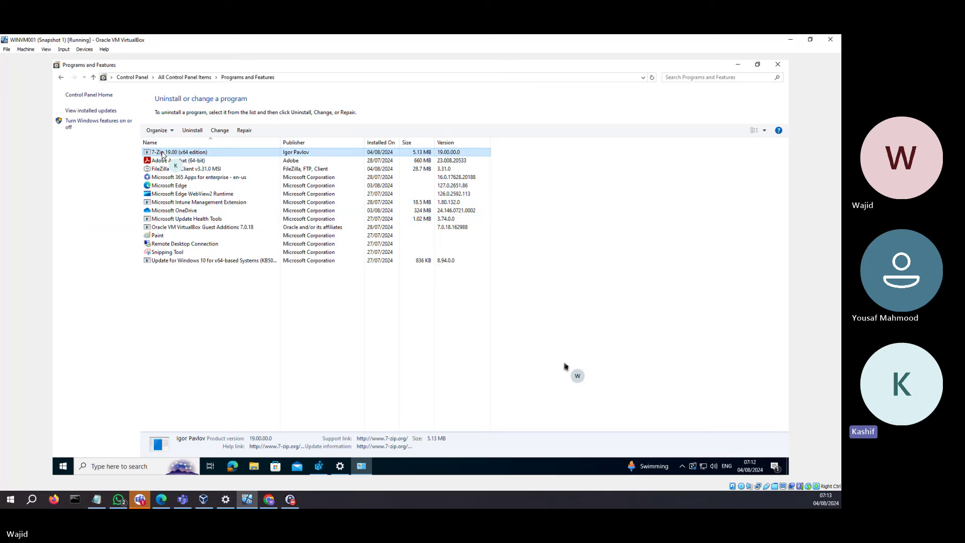
pyautogui.click(778, 65)
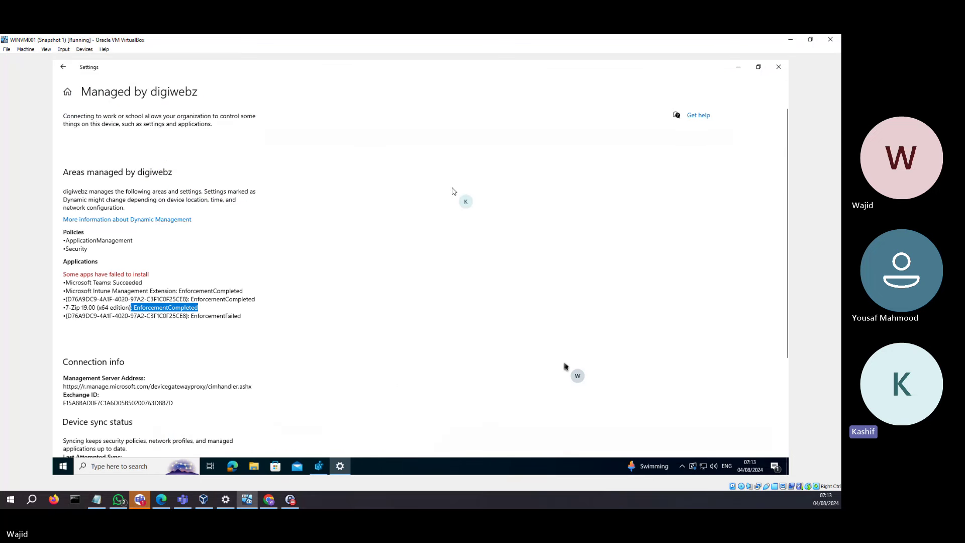
pyautogui.click(778, 69)
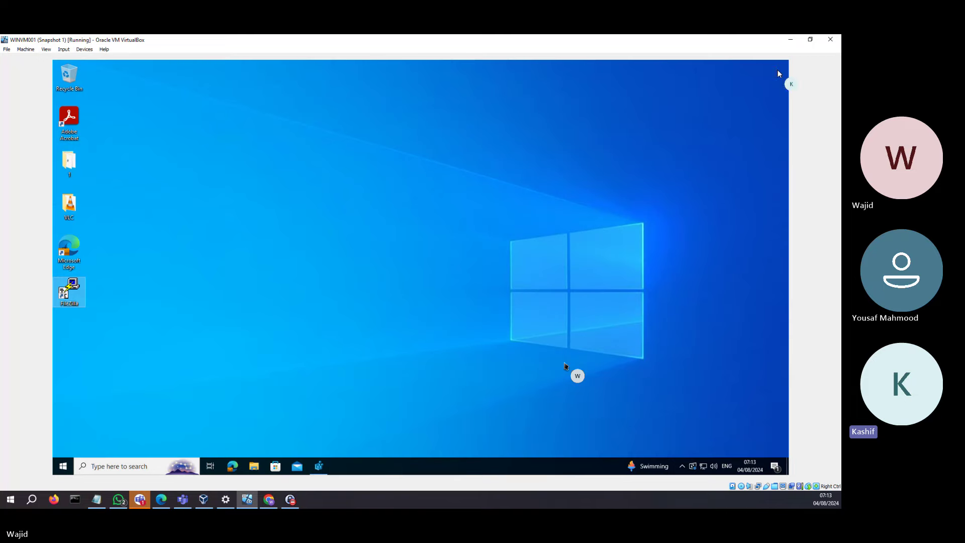
# Step: Switch to the Microsoft Intune admin center in Chrome and open 7-Zip 19.00 (x64 edition) from the Windows apps
pyautogui.click(269, 500)
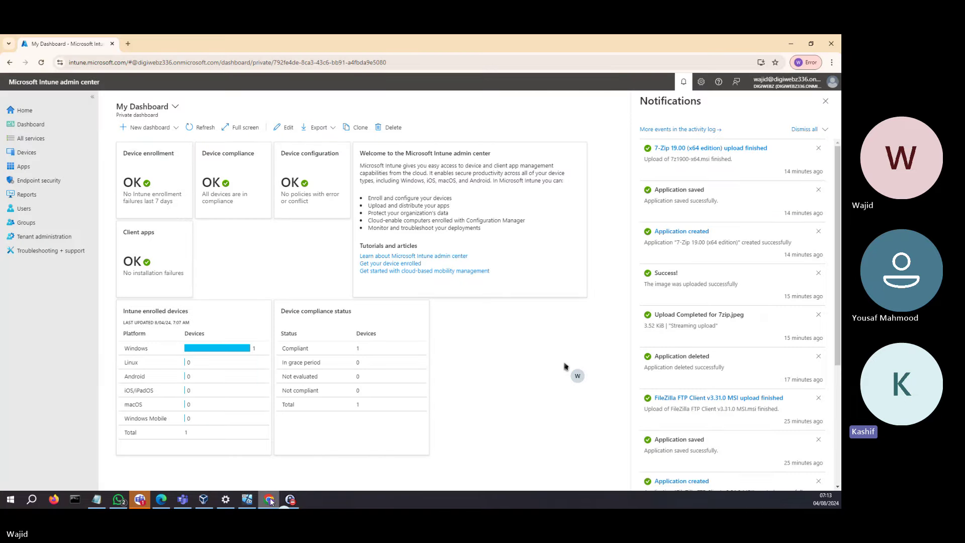
pyautogui.click(26, 168)
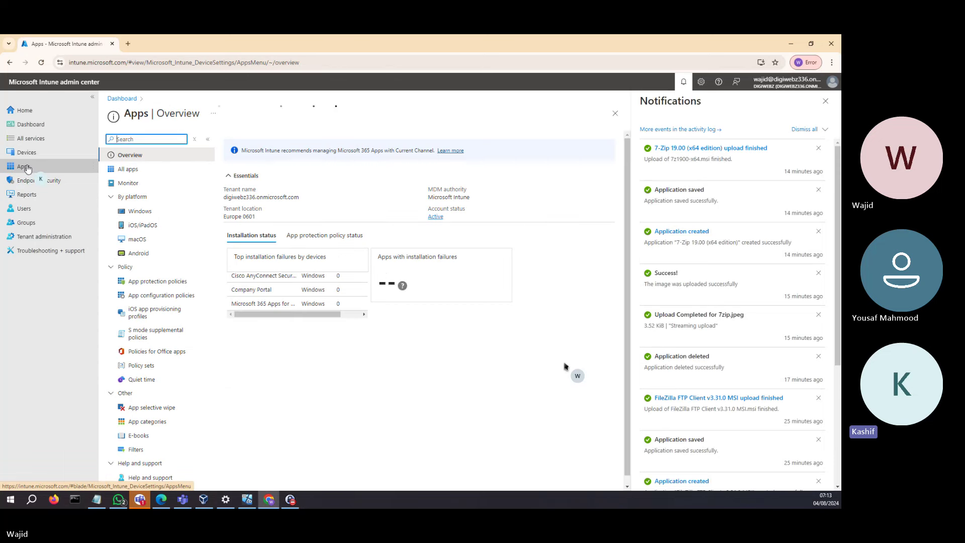
pyautogui.click(147, 213)
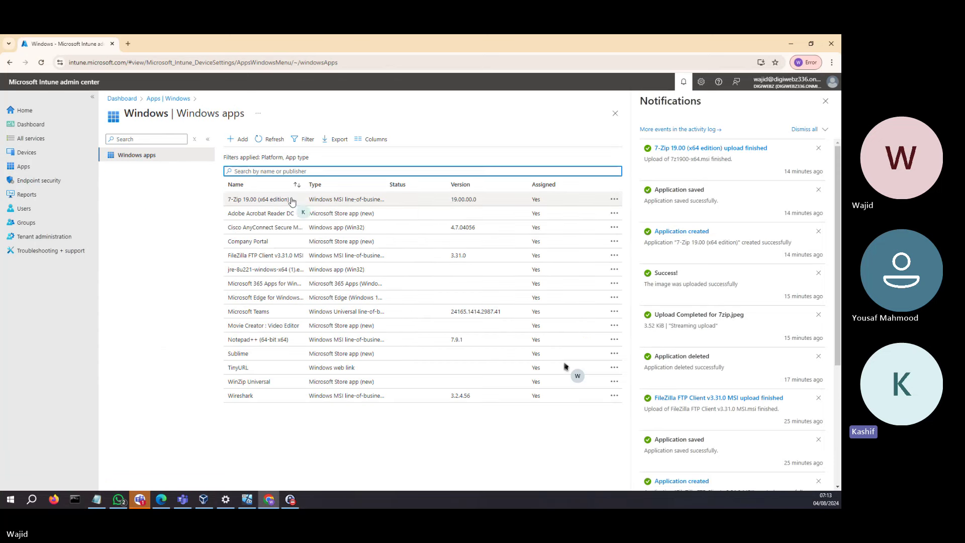
pyautogui.click(434, 203)
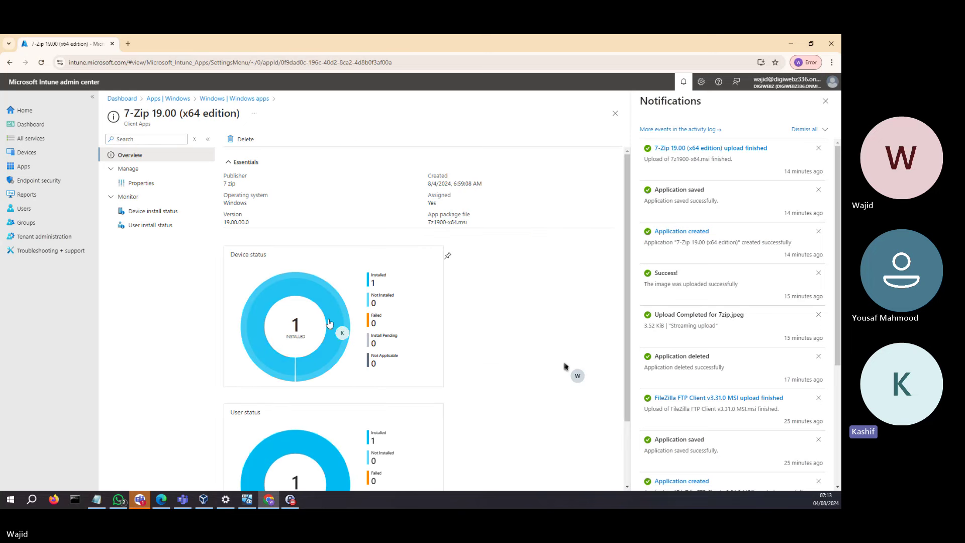
# Step: Review the app's properties and device install status, and highlight the log path C:\windows\temp\7zipinstall.log in its command-line arguments
pyautogui.click(141, 183)
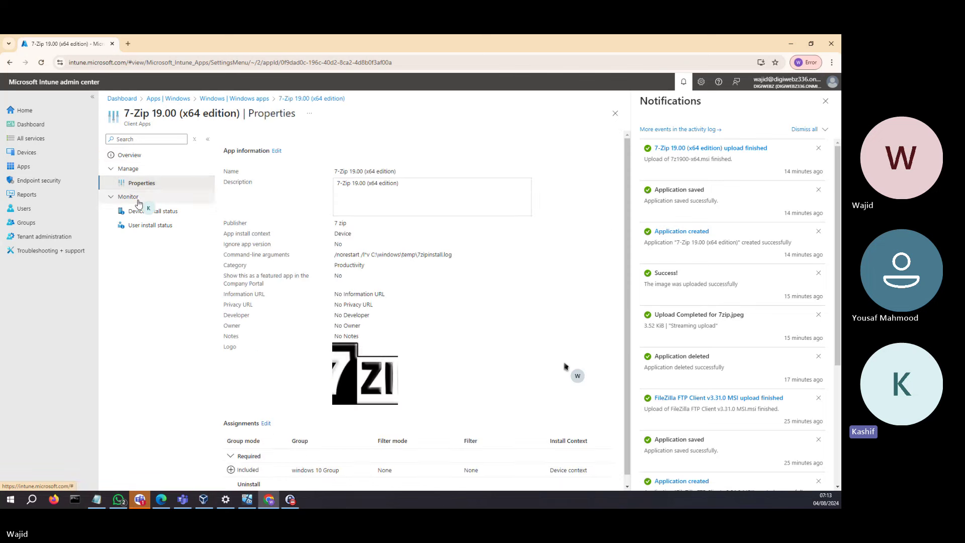
pyautogui.click(147, 215)
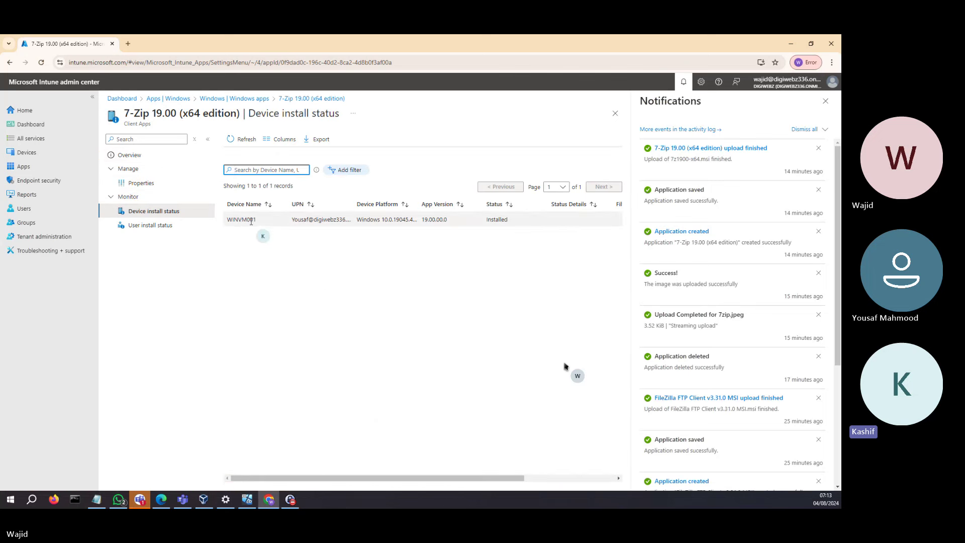
pyautogui.click(151, 184)
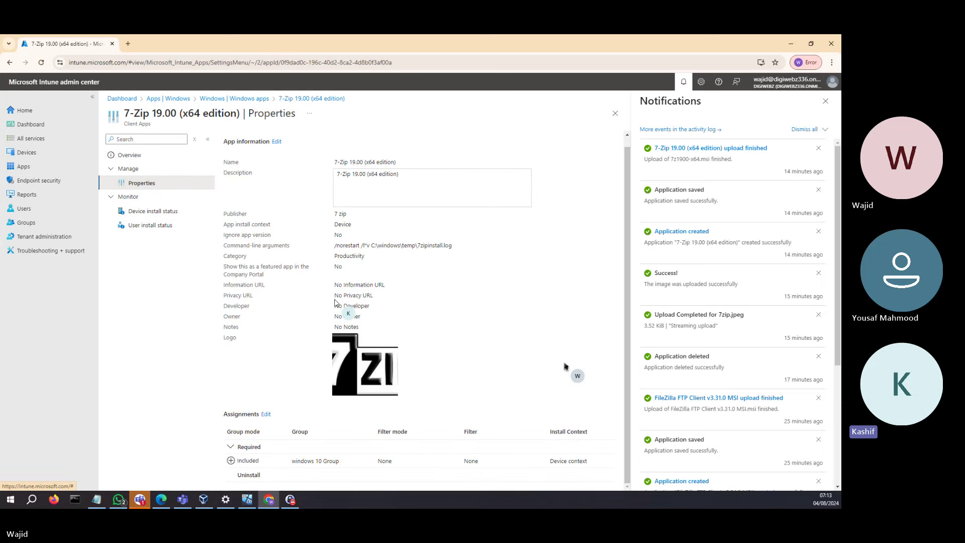
pyautogui.moveTo(371, 246); pyautogui.dragTo(485, 249)
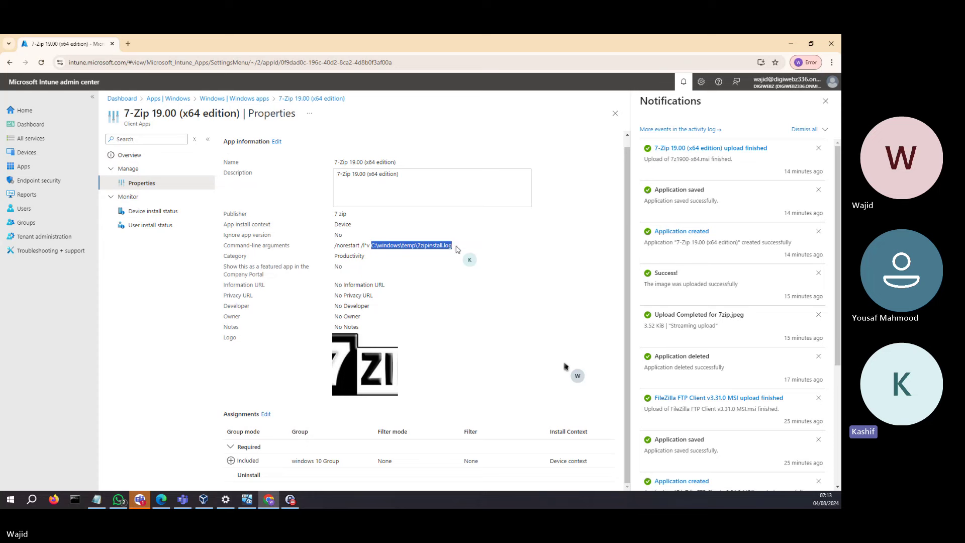
# Step: Switch back to the WINVM001 virtual machine and open the folder c:\Windows\Temp in File Explorer
pyautogui.click(247, 500)
pyautogui.click(255, 465)
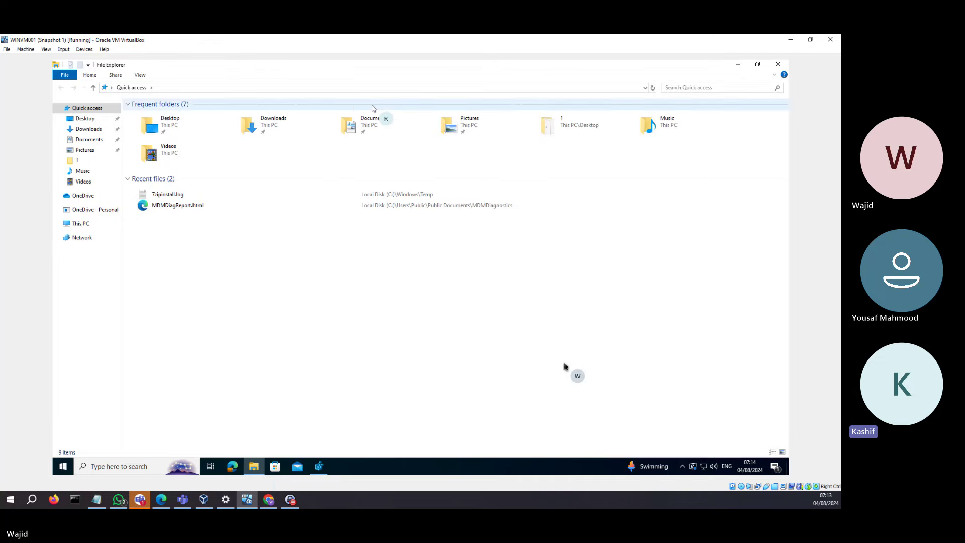
pyautogui.click(377, 88)
pyautogui.write('c')
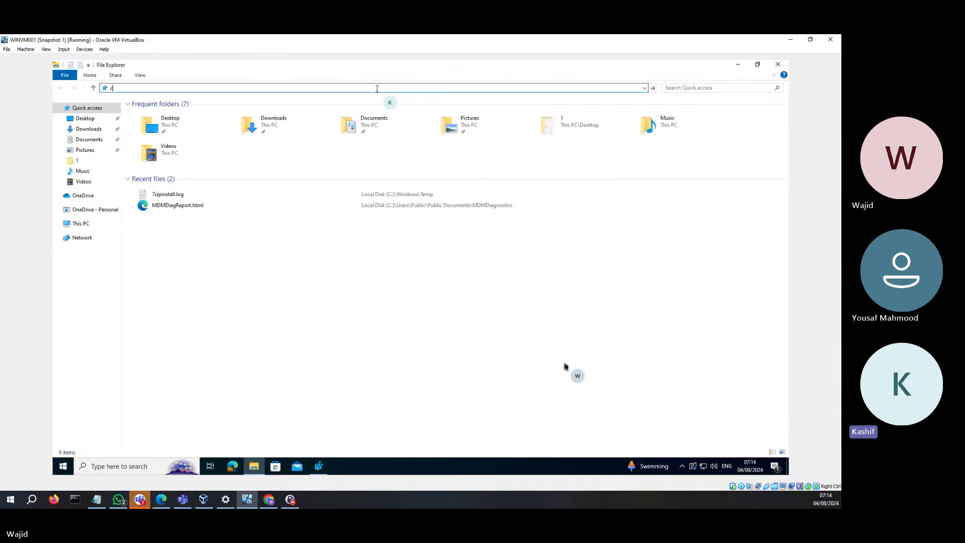
pyautogui.write(':\\')
pyautogui.write('win')
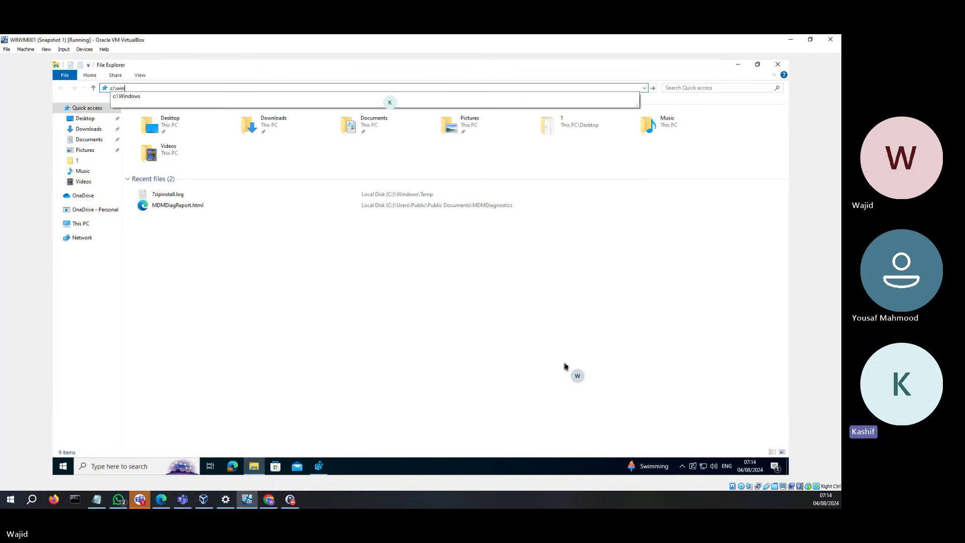
pyautogui.press('Down')
pyautogui.write('\\')
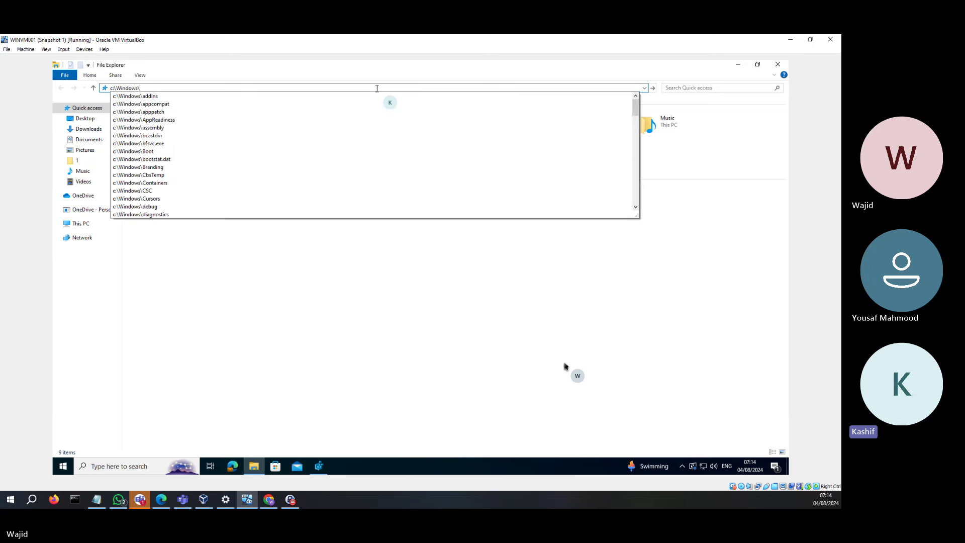
pyautogui.write('tem')
pyautogui.press('Down')
pyautogui.press('Return')
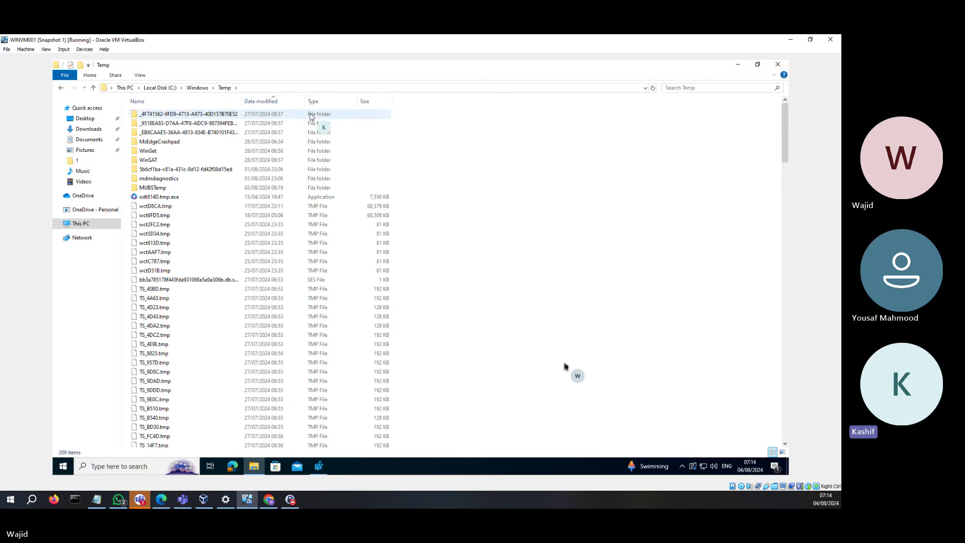
# Step: Sort the Temp folder by date modified with the newest first and open 7zipinstall.log
pyautogui.click(269, 102)
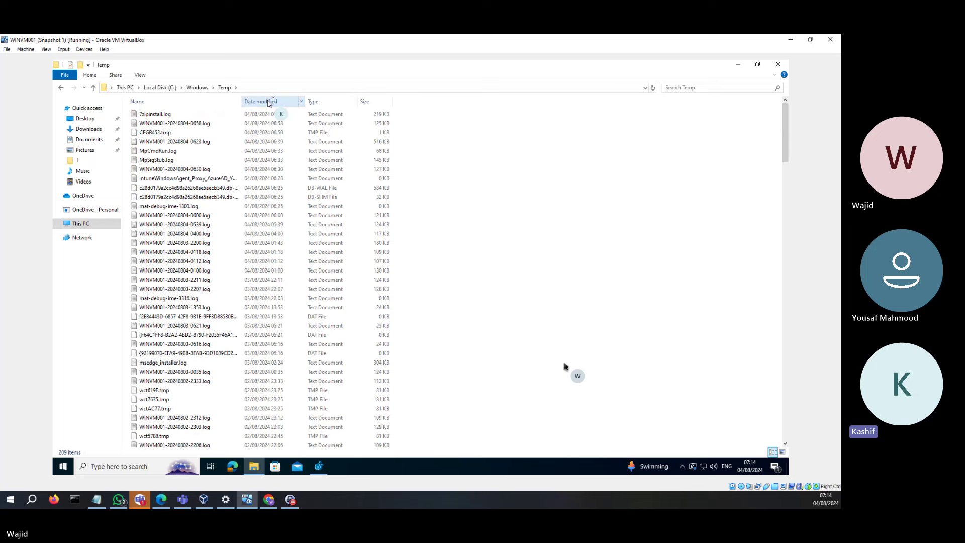
pyautogui.click(167, 114)
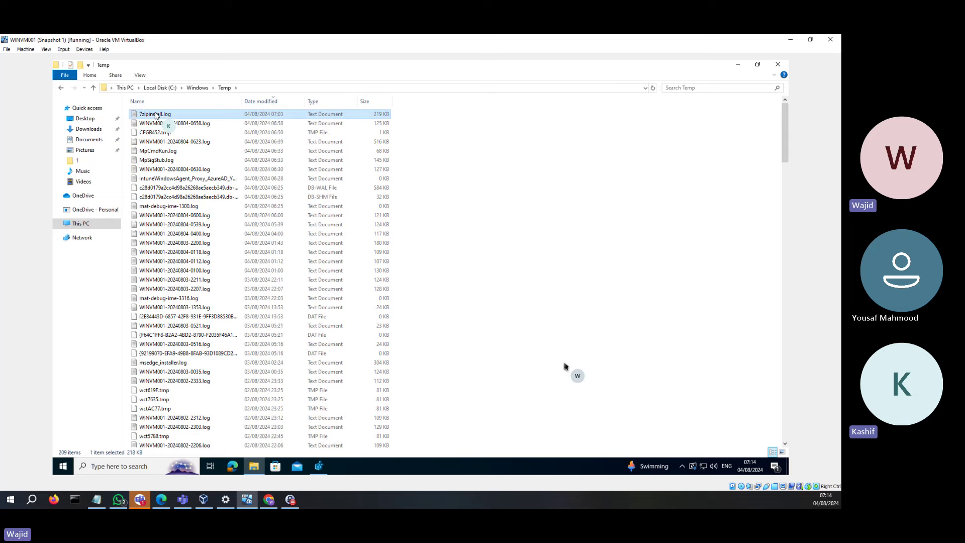
pyautogui.doubleClick(203, 116)
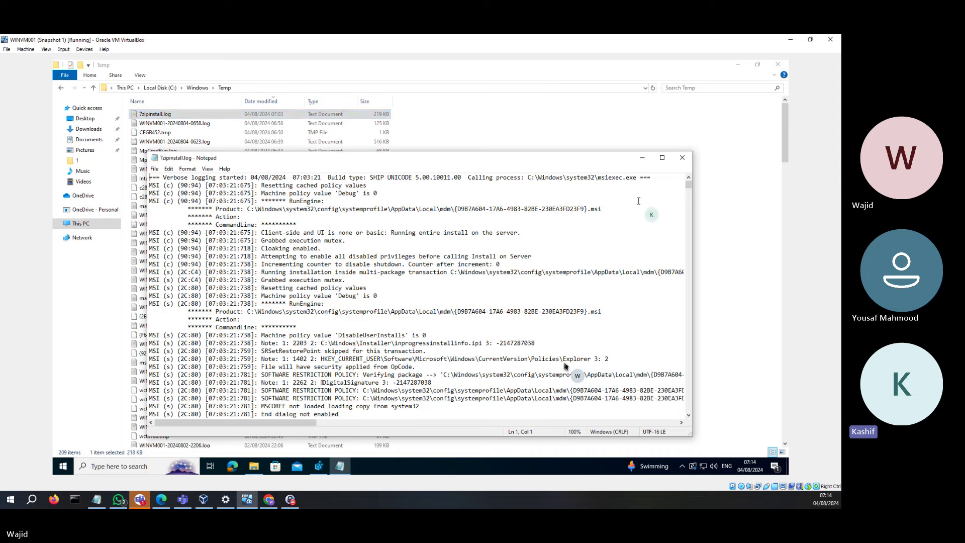
# Step: Review the end of 7zipinstall.log, highlighting the installation result, the product name and the SOURCEDIR path, and close the log
pyautogui.moveTo(690, 187); pyautogui.dragTo(688, 416)
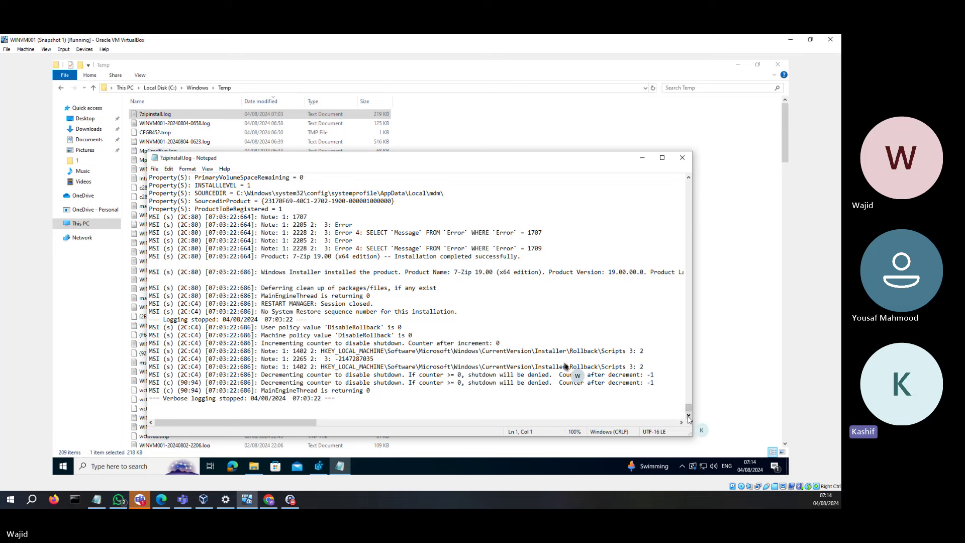
pyautogui.click(398, 257)
pyautogui.moveTo(396, 257); pyautogui.dragTo(517, 257)
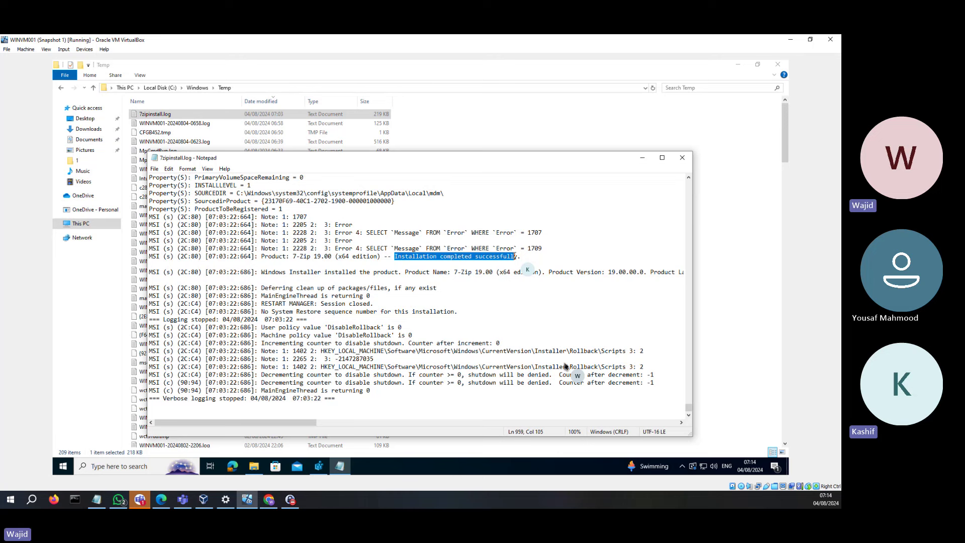
pyautogui.moveTo(451, 272); pyautogui.dragTo(498, 272)
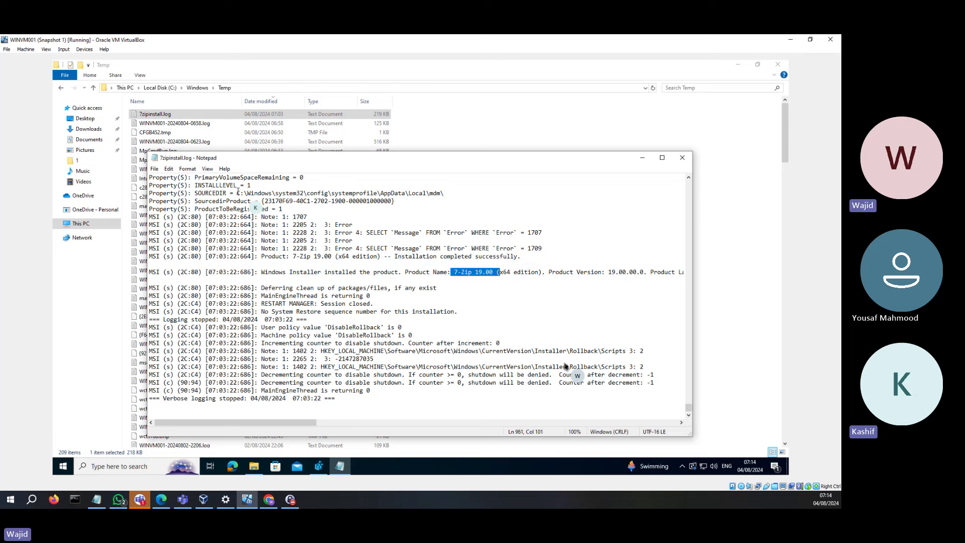
pyautogui.moveTo(236, 193); pyautogui.dragTo(438, 191)
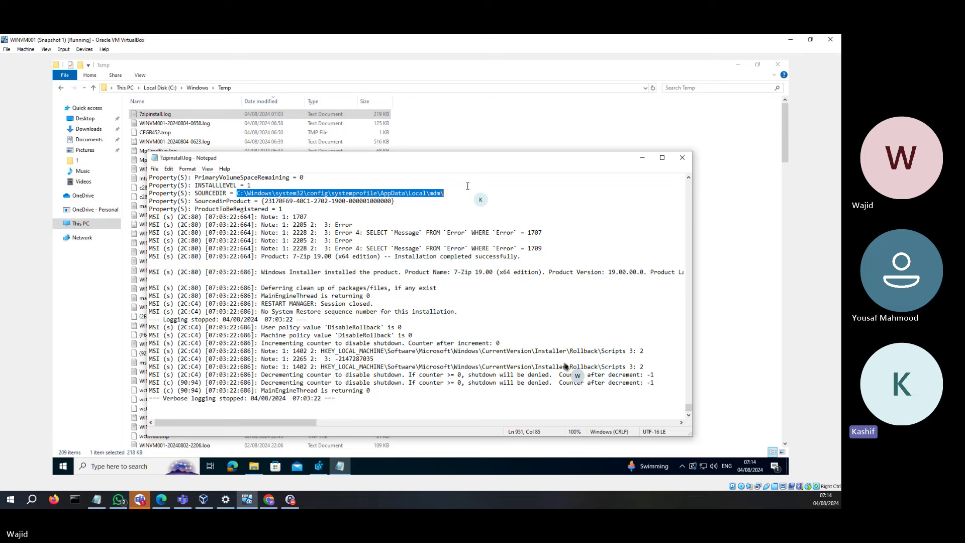
pyautogui.click(682, 158)
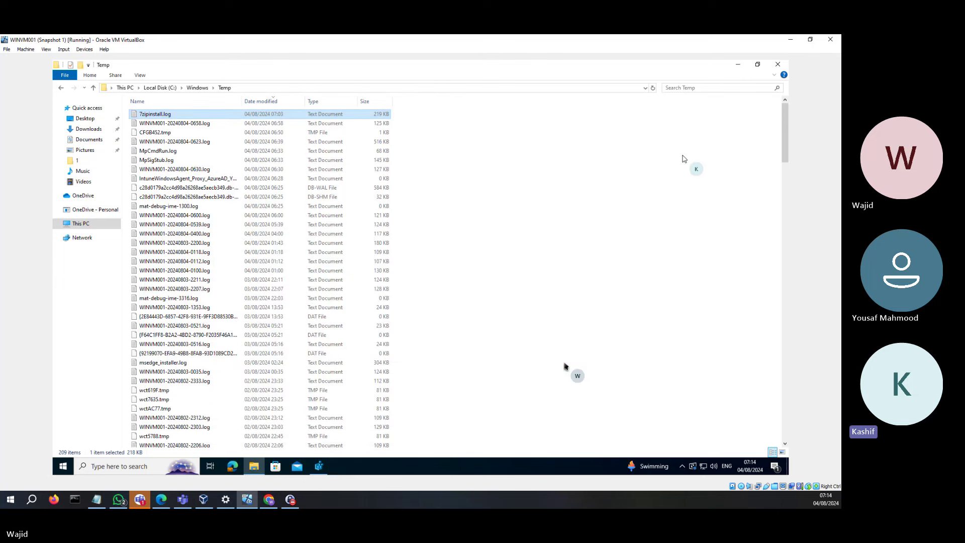
# Step: Open Event Viewer on the virtual machine and expand Applications and Services Logs > Microsoft > Windows
pyautogui.click(122, 465)
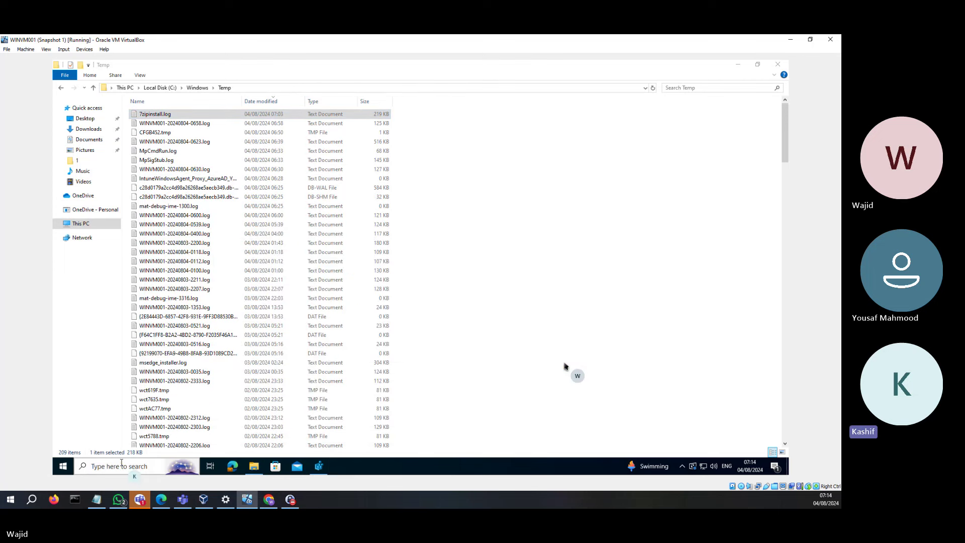
pyautogui.write('event')
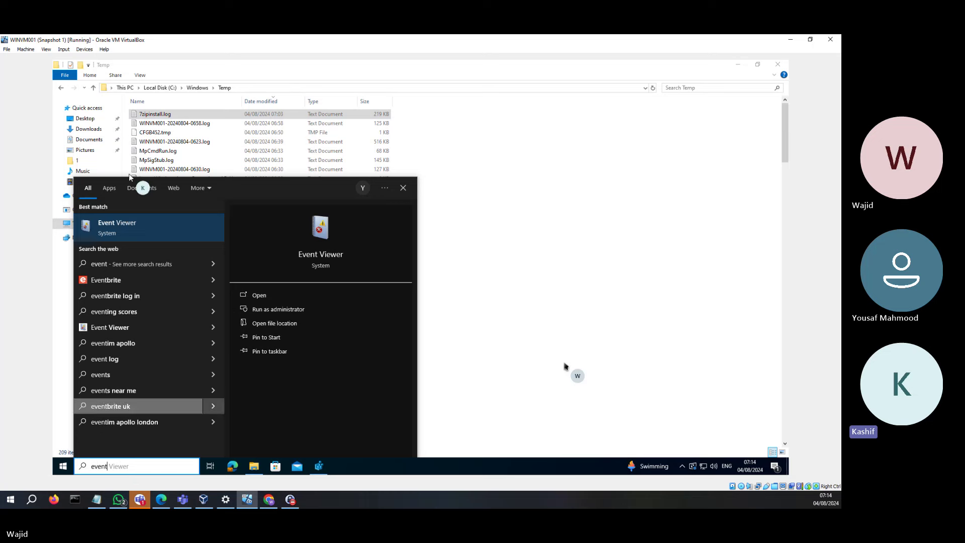
pyautogui.click(155, 231)
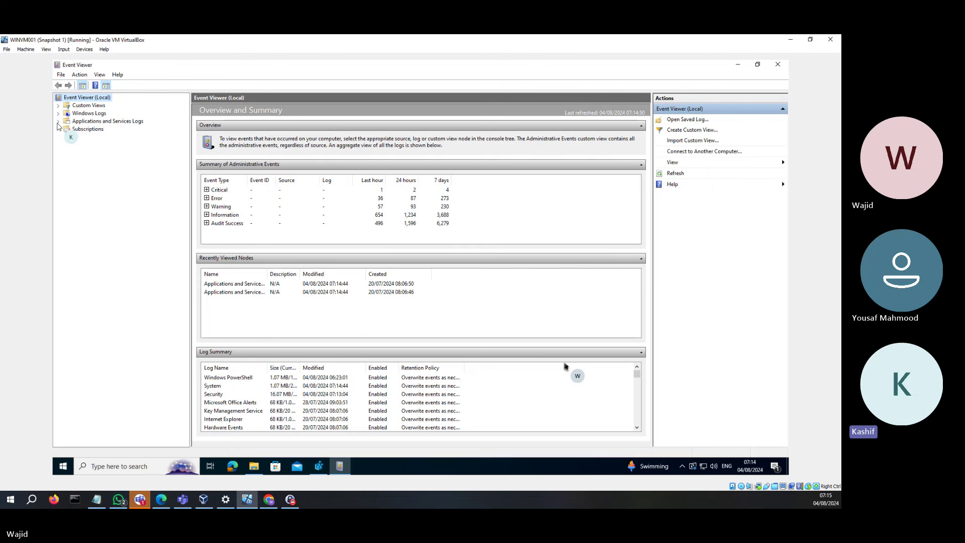
pyautogui.click(58, 122)
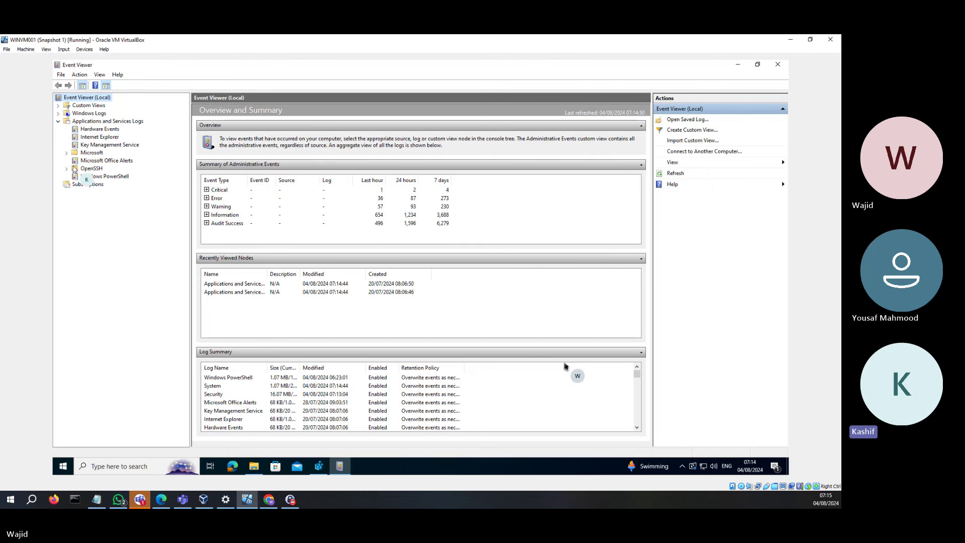
pyautogui.click(85, 153)
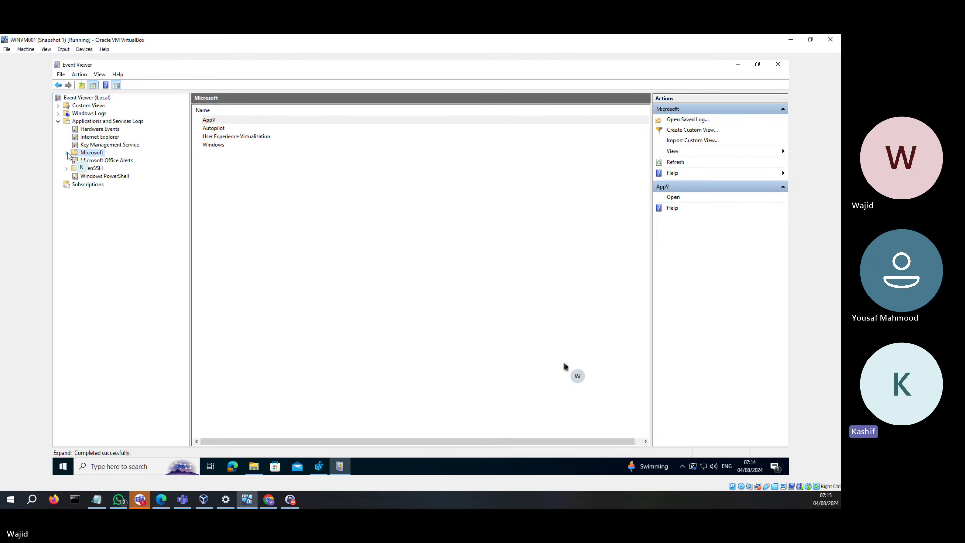
pyautogui.click(66, 153)
pyautogui.click(75, 185)
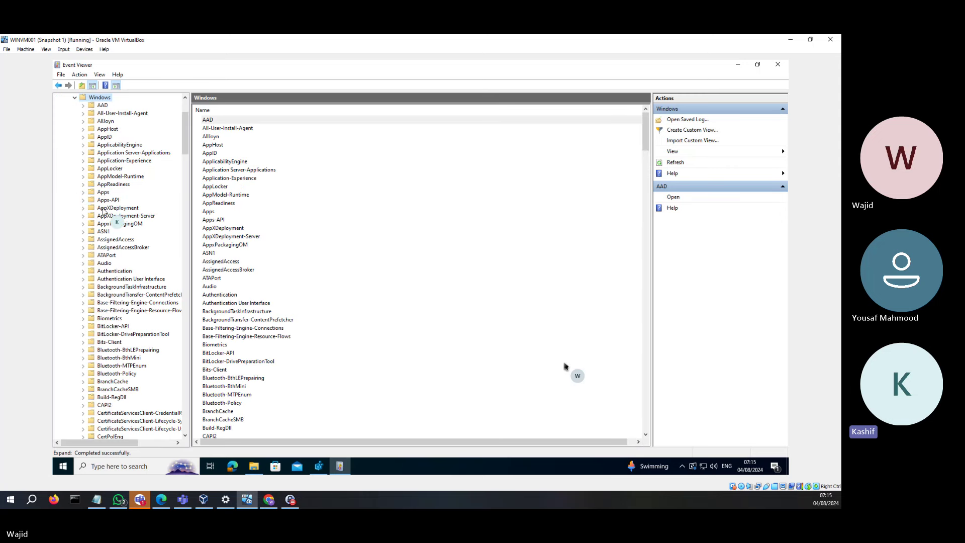
# Step: Open the Admin log of DeviceManagement-Enterprise-Diagnostics-Provider
pyautogui.click(108, 207)
pyautogui.scroll(-4, 105, 212)
pyautogui.scroll(-20, 105, 212)
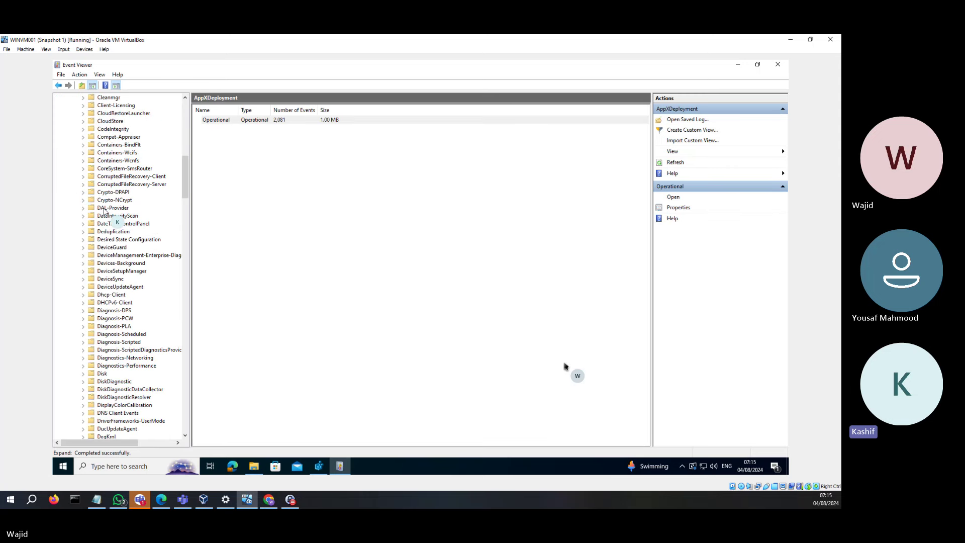
pyautogui.scroll(-1, 106, 212)
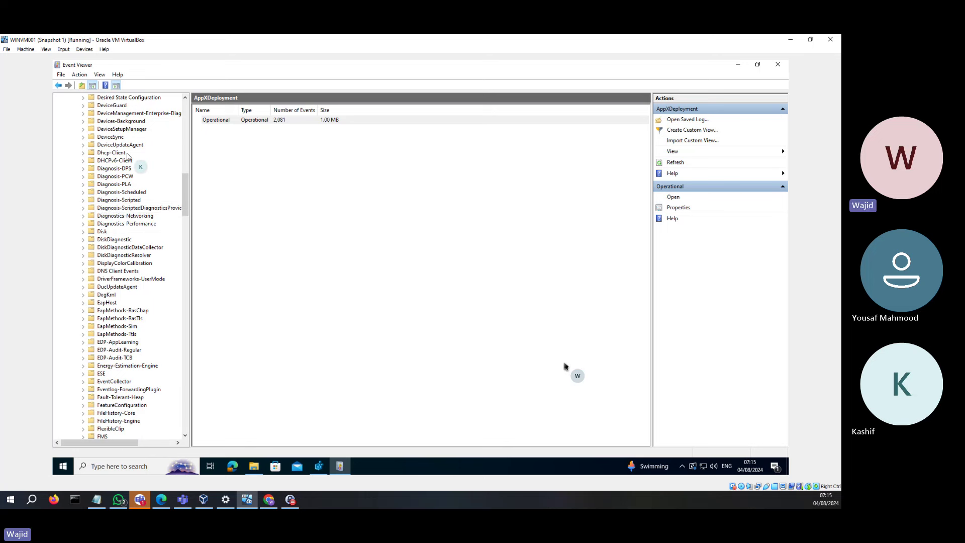
pyautogui.click(129, 114)
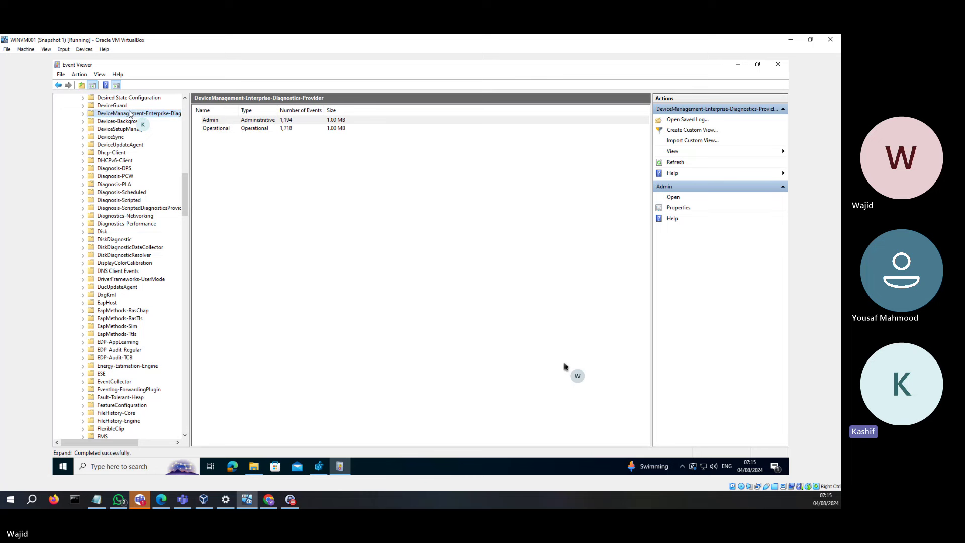
pyautogui.click(83, 114)
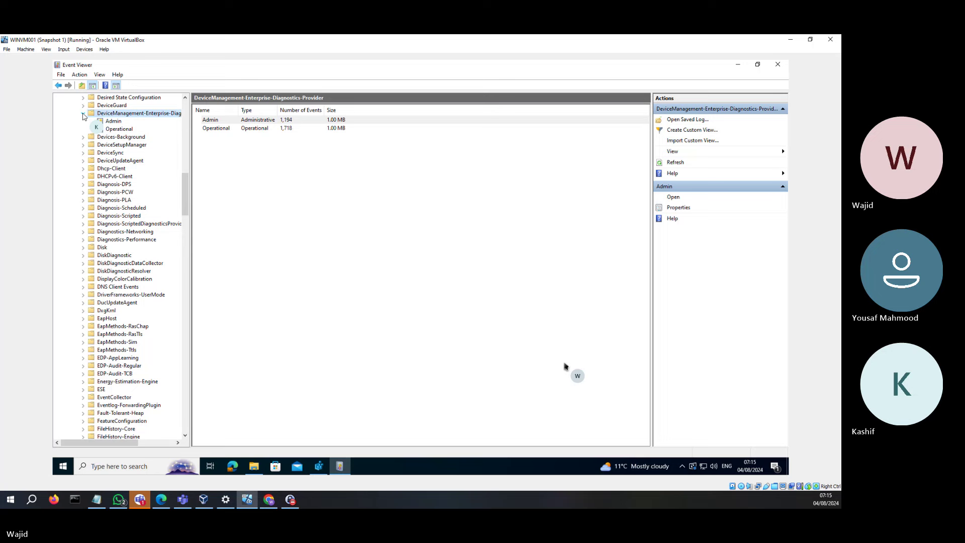
pyautogui.click(110, 123)
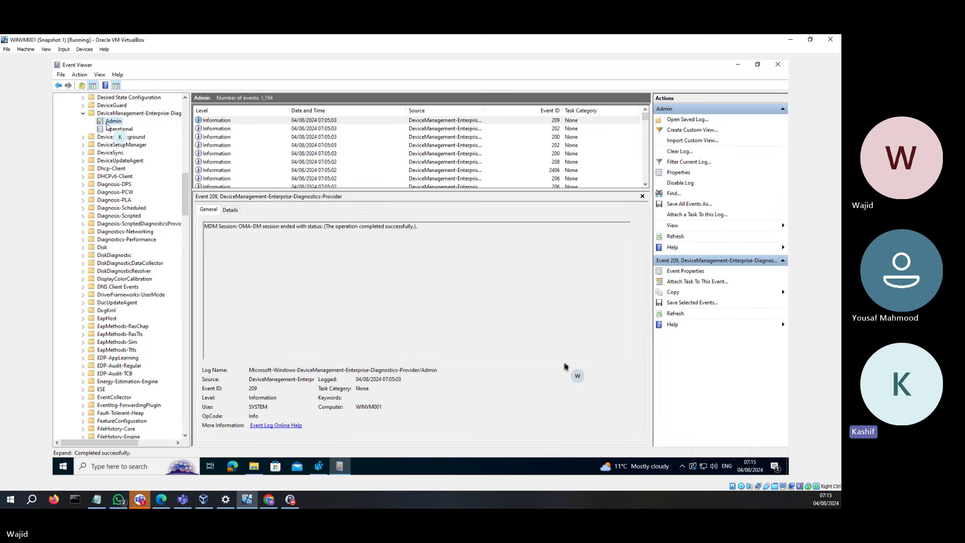
# Step: Find event 1912 logged at 07:03:31 in the Admin log and view its message
pyautogui.scroll(-3, 382, 161)
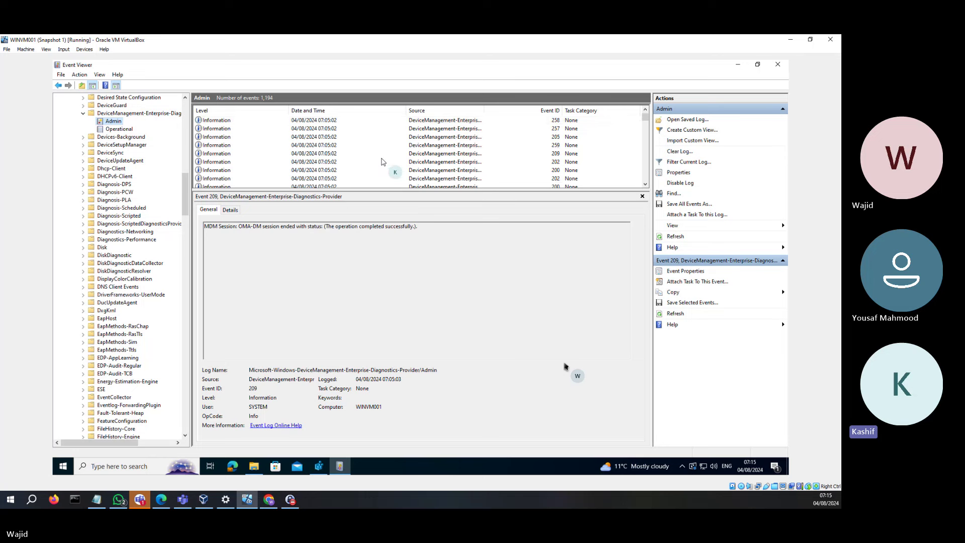
pyautogui.scroll(-2, 381, 162)
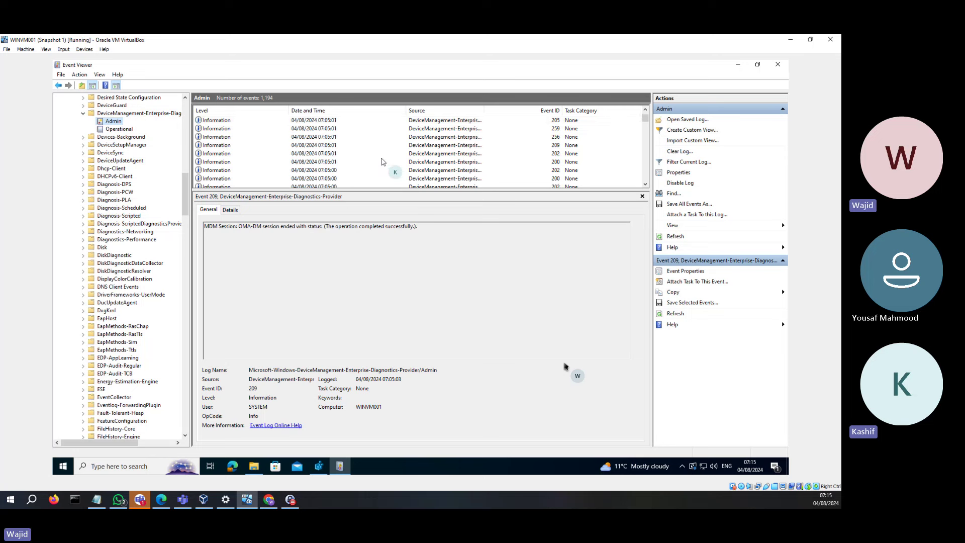
pyautogui.scroll(-5, 381, 161)
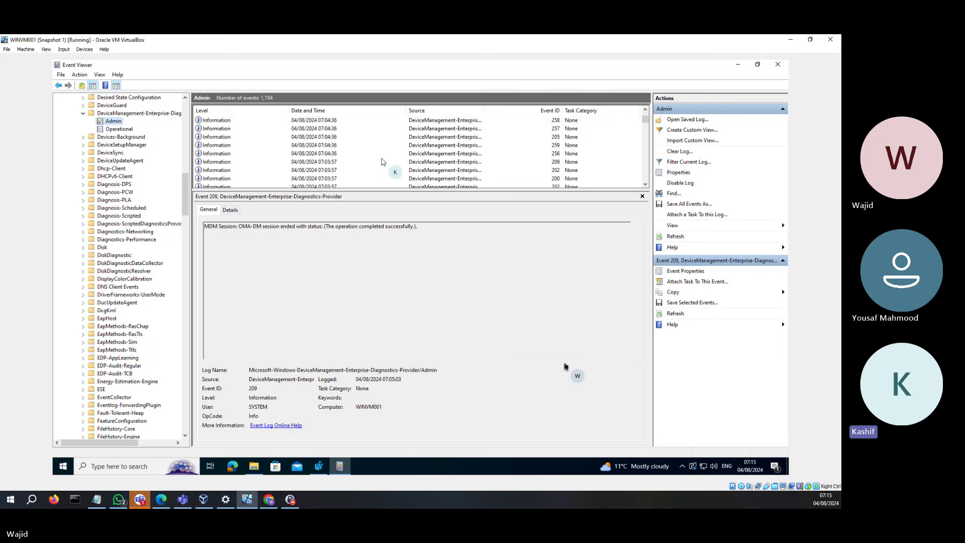
pyautogui.scroll(-5, 381, 161)
pyautogui.scroll(-5, 381, 162)
pyautogui.scroll(1, 558, 151)
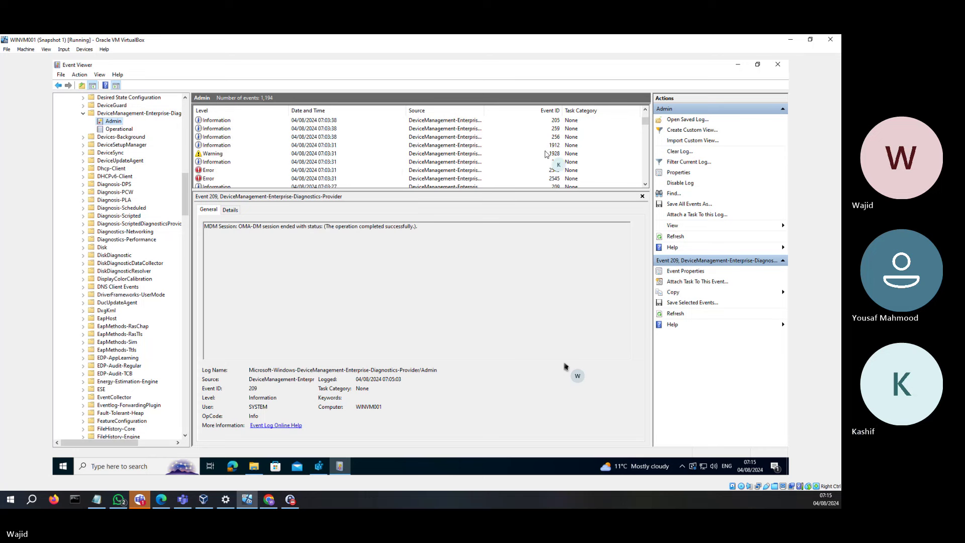
pyautogui.click(551, 146)
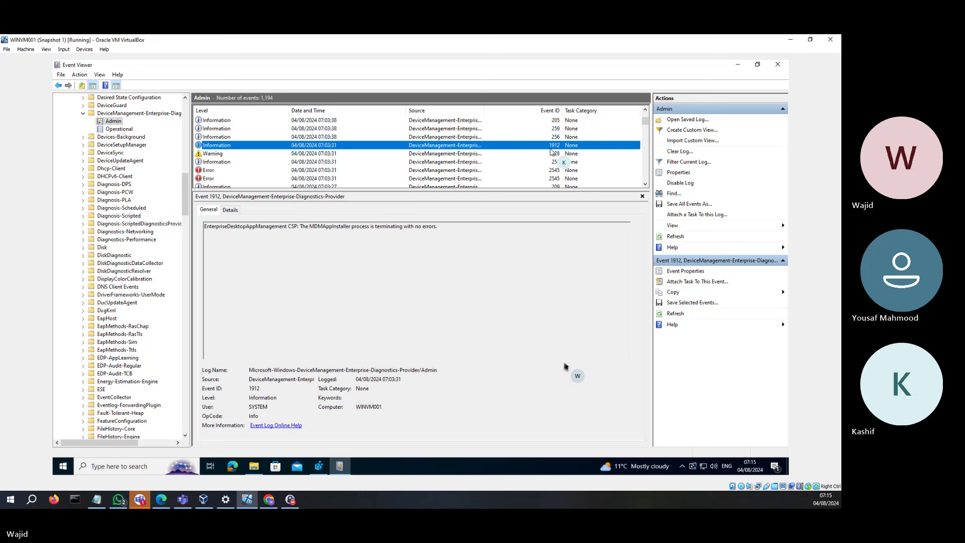
# Step: View the messages of the earlier event 1904 at 07:03:02 and the 2914 warning at 07:02:42
pyautogui.scroll(-3, 552, 151)
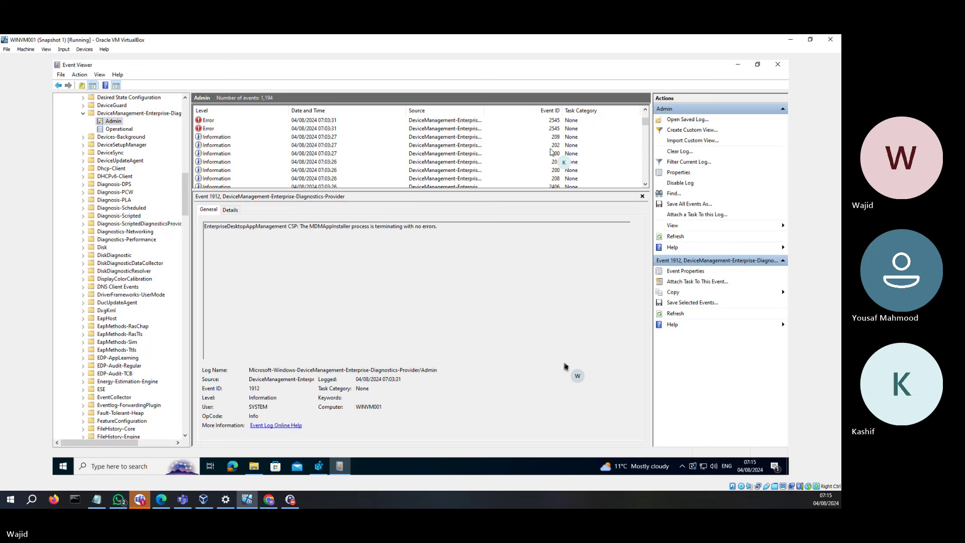
pyautogui.scroll(-3, 551, 151)
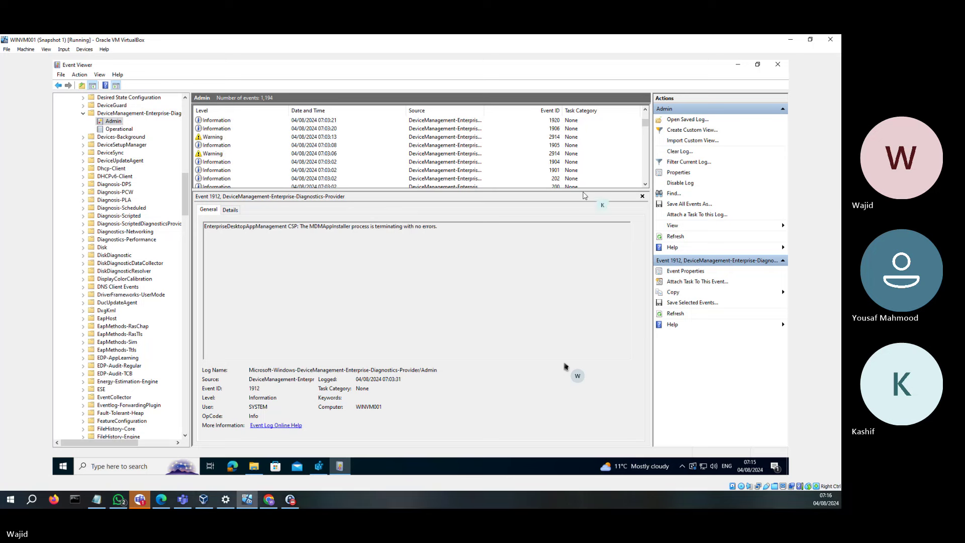
pyautogui.click(547, 162)
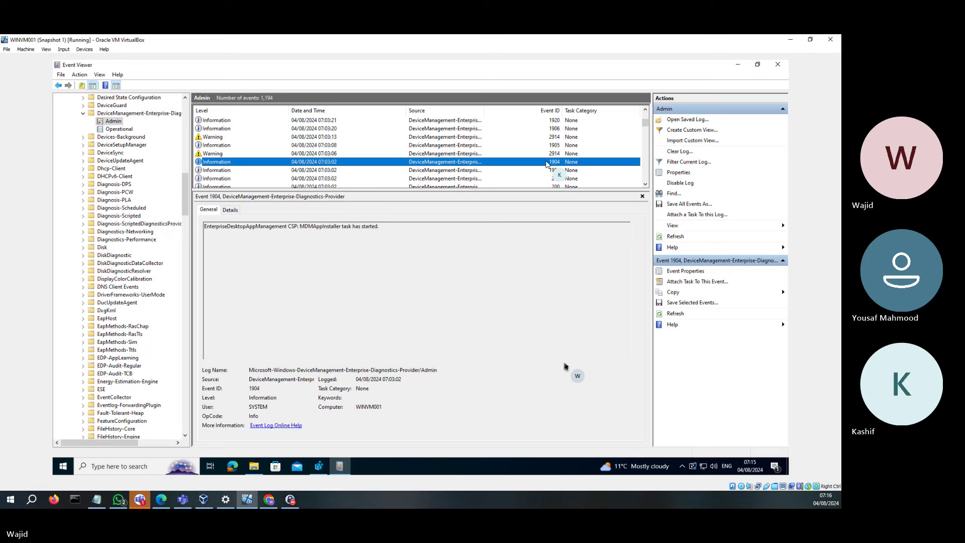
pyautogui.scroll(-4, 548, 163)
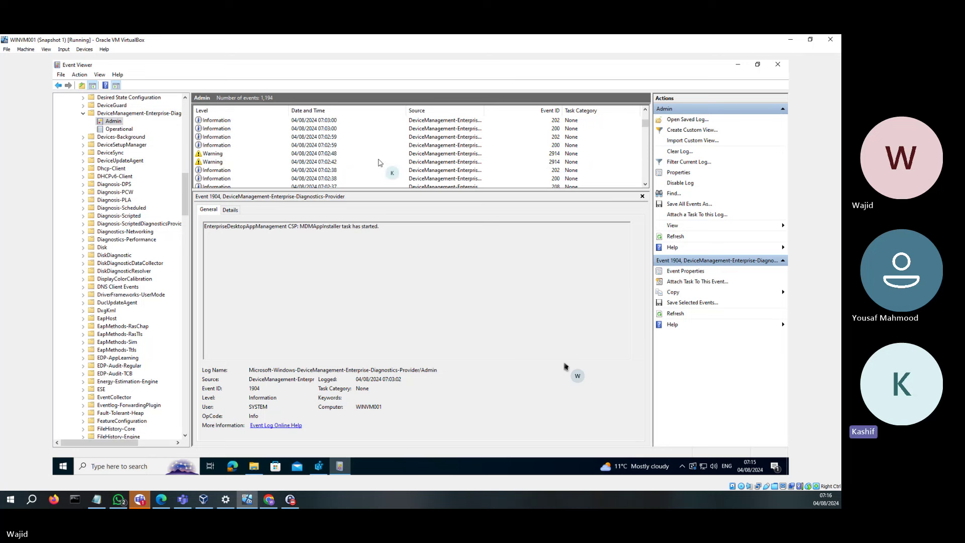
pyautogui.click(326, 163)
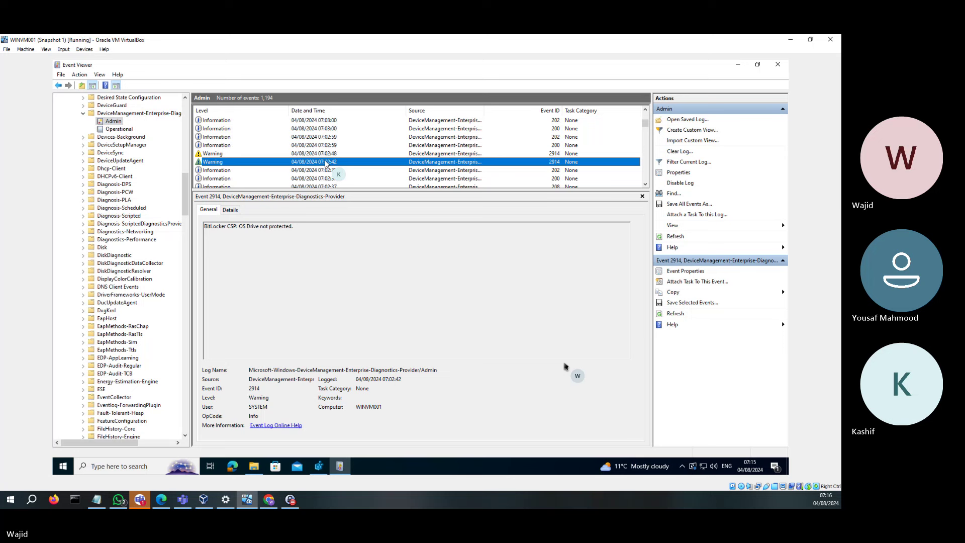
# Step: Examine the events one by one from the 2914 warning up to event 1904, and select event 1901 logged at 07:03:02
pyautogui.press('Up')
pyautogui.press('Up')
pyautogui.press('Up')
pyautogui.press('Up')
pyautogui.press('Up')
pyautogui.press('Up')
pyautogui.press('Up')
pyautogui.press('Up')
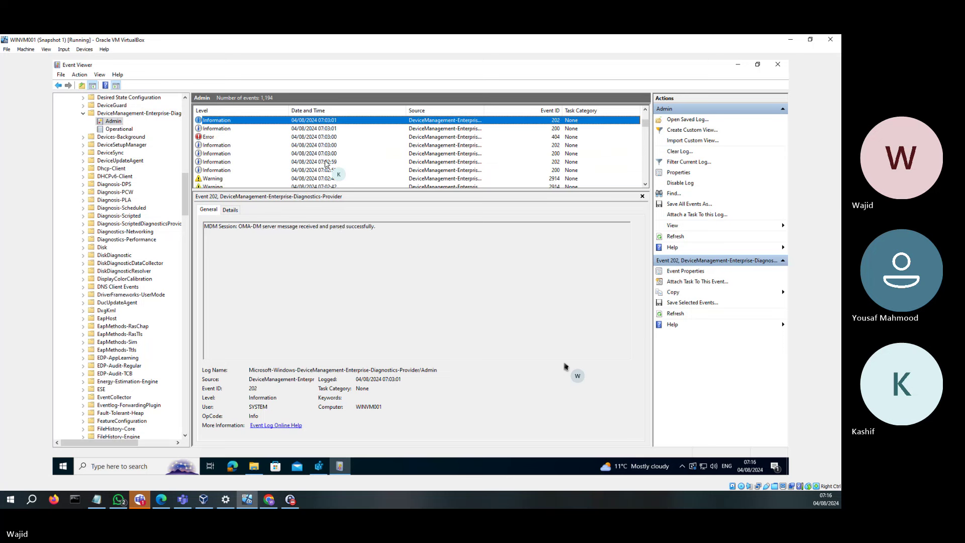
pyautogui.press('Up')
pyautogui.press('Up')
pyautogui.press('Down')
pyautogui.press('Down')
pyautogui.press('Up')
pyautogui.press('Up')
pyautogui.press('Up')
pyautogui.press('Up')
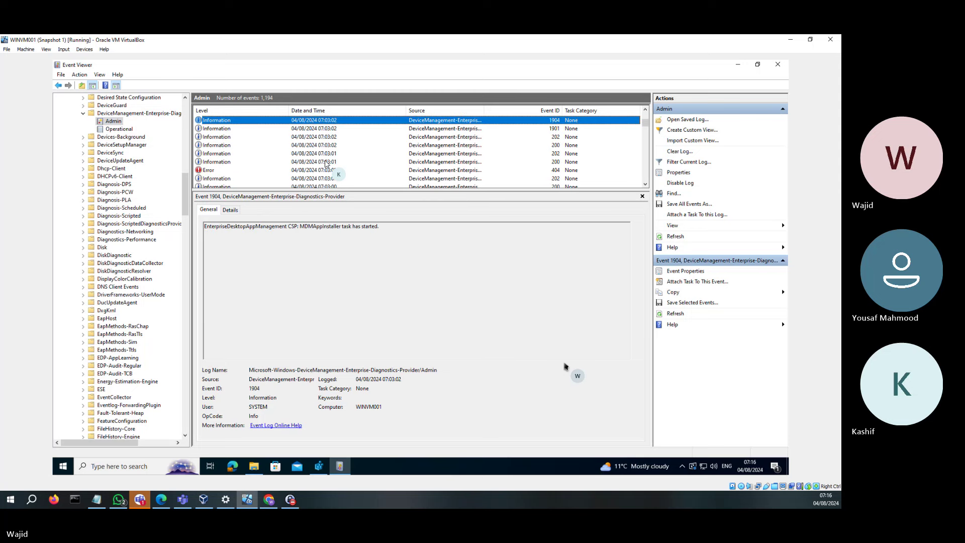
pyautogui.press('Down')
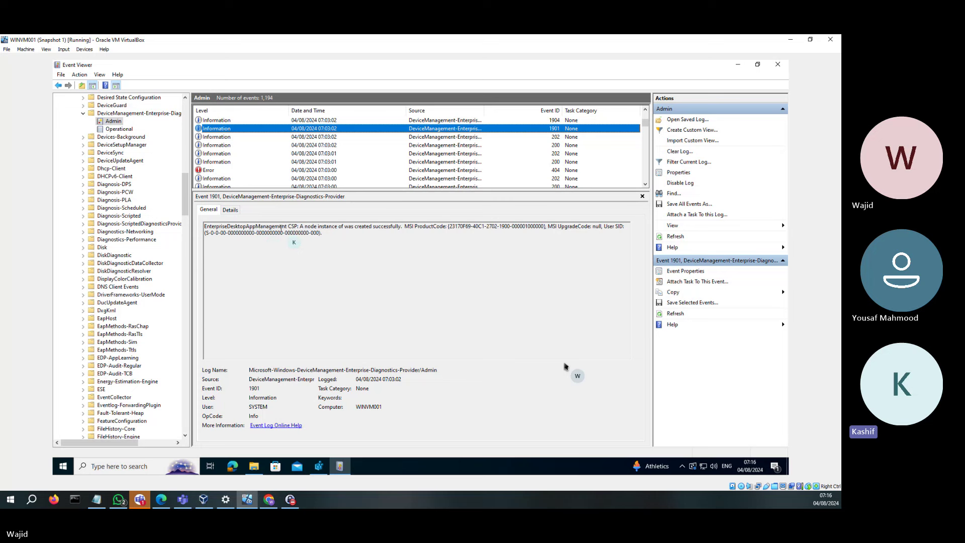
# Step: Copy the event 1901 message into the host's Notepad note as item 1 below the mdm path, widen the window and highlight the MSI product code
pyautogui.moveTo(326, 234); pyautogui.dragTo(200, 227)
pyautogui.hotkey('ctrl', 'c')
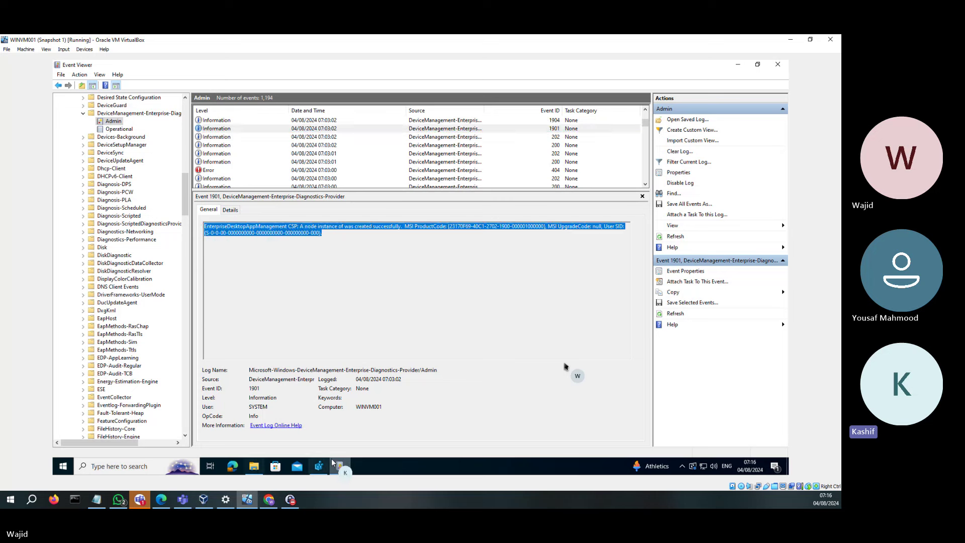
pyautogui.click(100, 504)
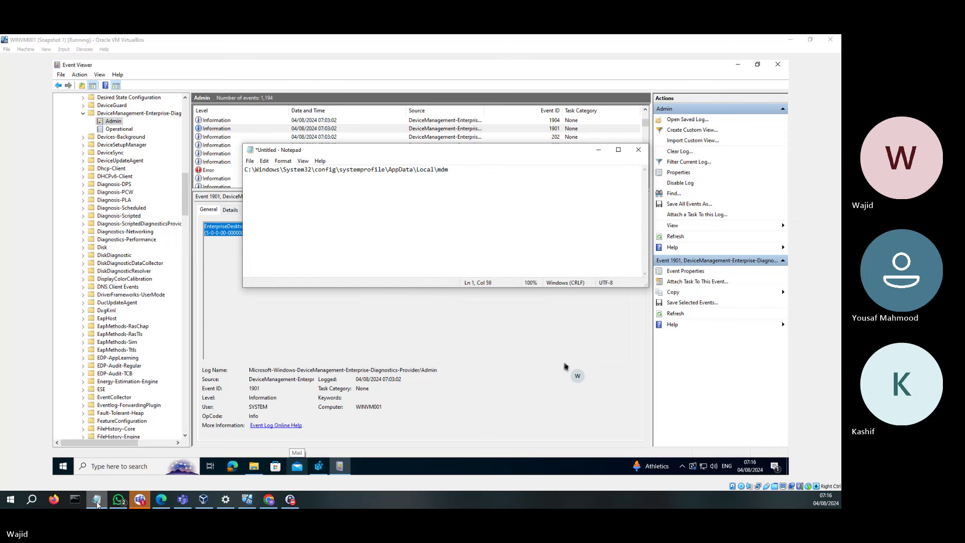
pyautogui.press('Return')
pyautogui.press('Return')
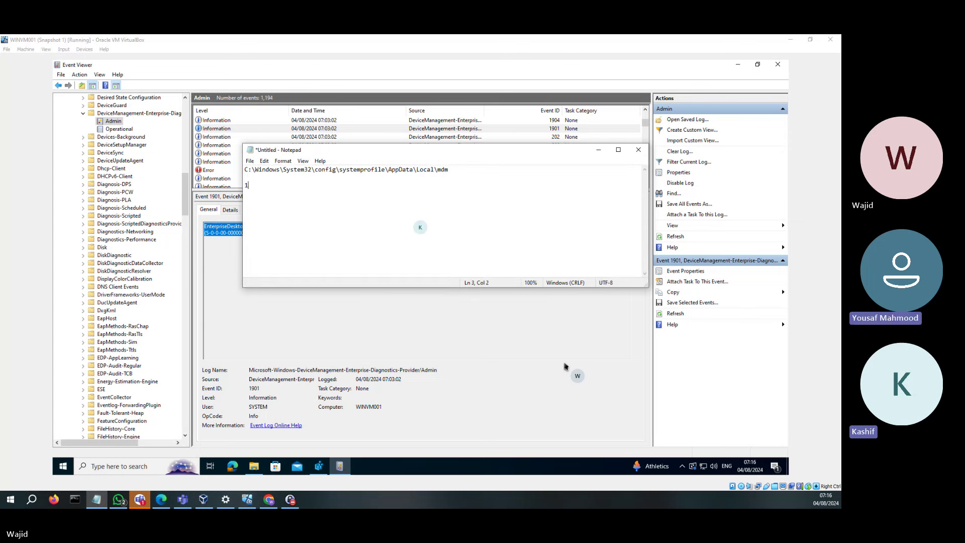
pyautogui.write('1.')
pyautogui.hotkey('ctrl', 'v')
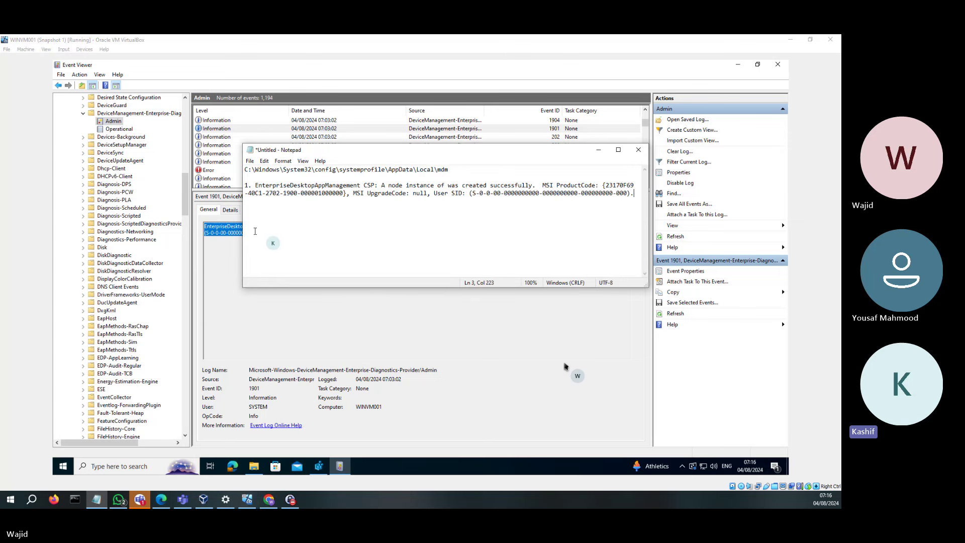
pyautogui.moveTo(244, 232); pyautogui.dragTo(126, 233)
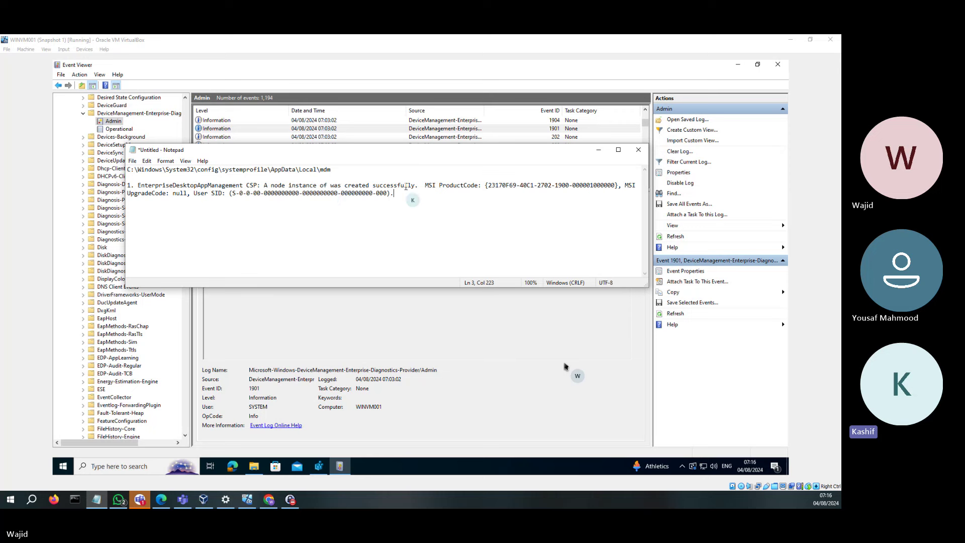
pyautogui.moveTo(488, 185); pyautogui.dragTo(615, 185)
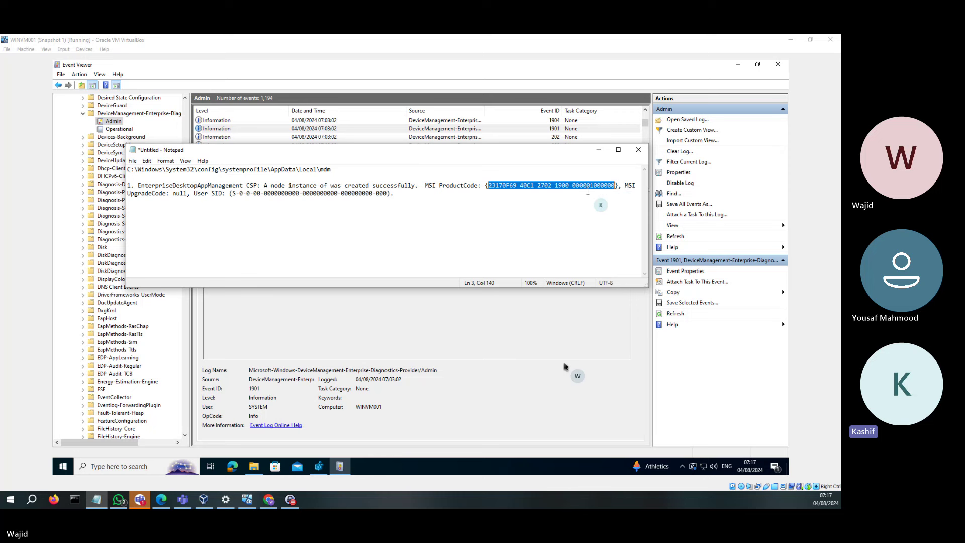
# Step: Highlight the MSI product code in the event 1901 message and switch to the VM's Registry Editor
pyautogui.click(376, 129)
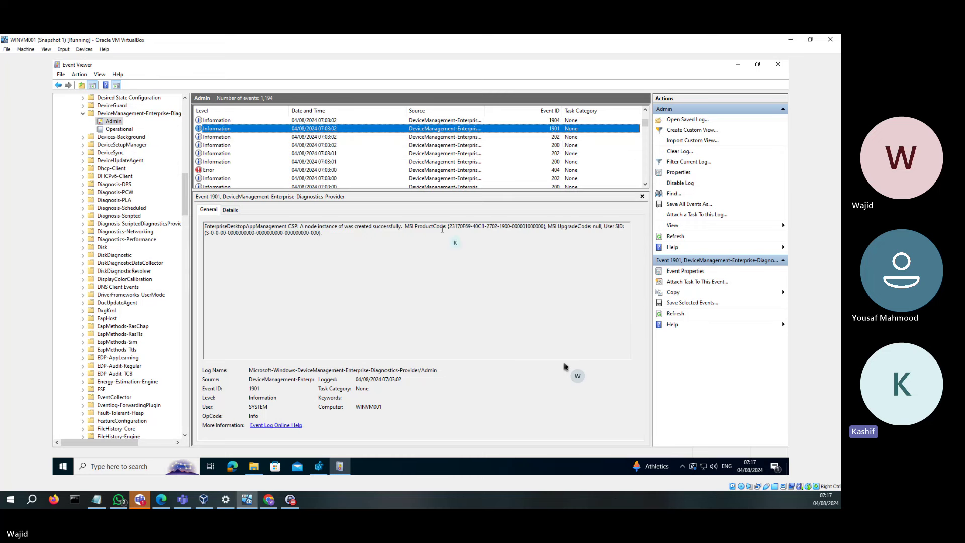
pyautogui.moveTo(450, 227); pyautogui.dragTo(542, 229)
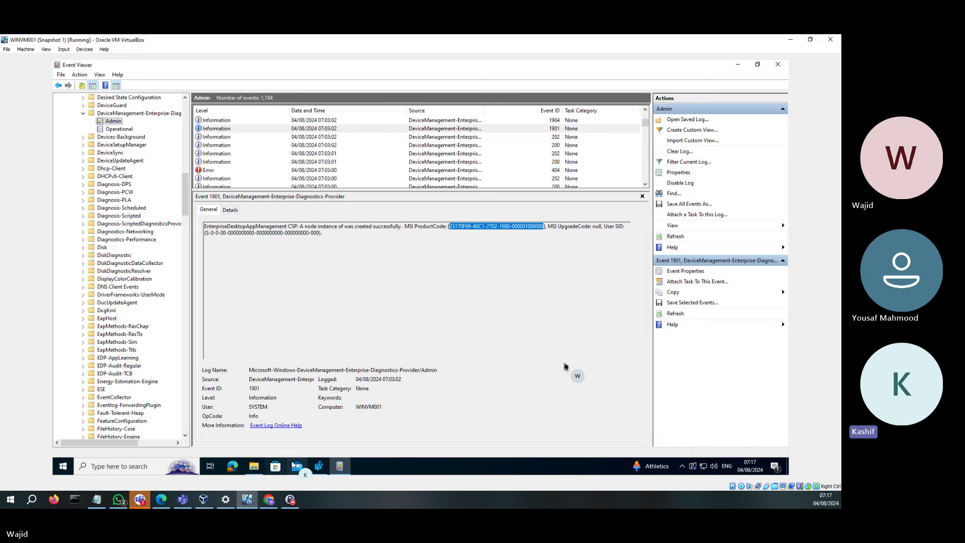
pyautogui.click(318, 469)
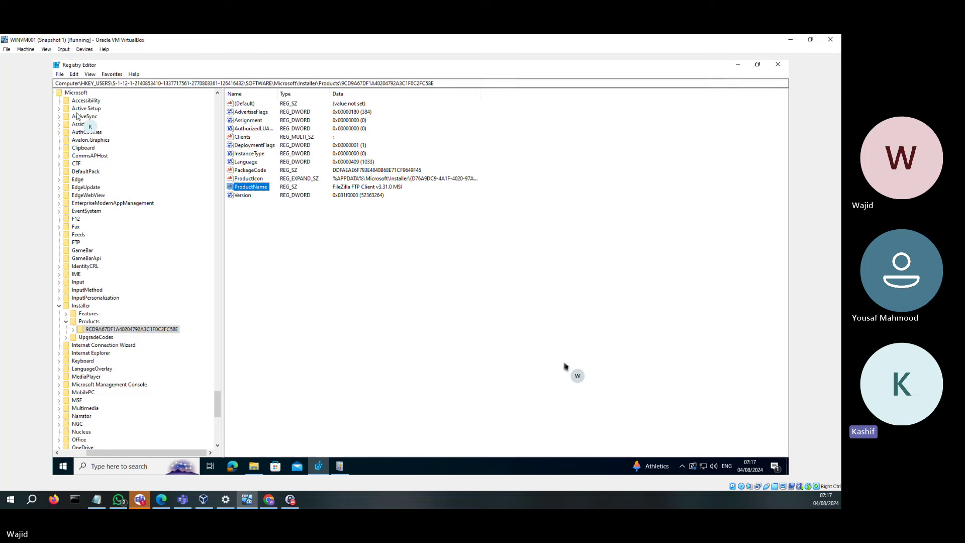
# Step: Collapse the registry tree up to the Computer root, expand it again and select HKEY_LOCAL_MACHINE
pyautogui.click(75, 243)
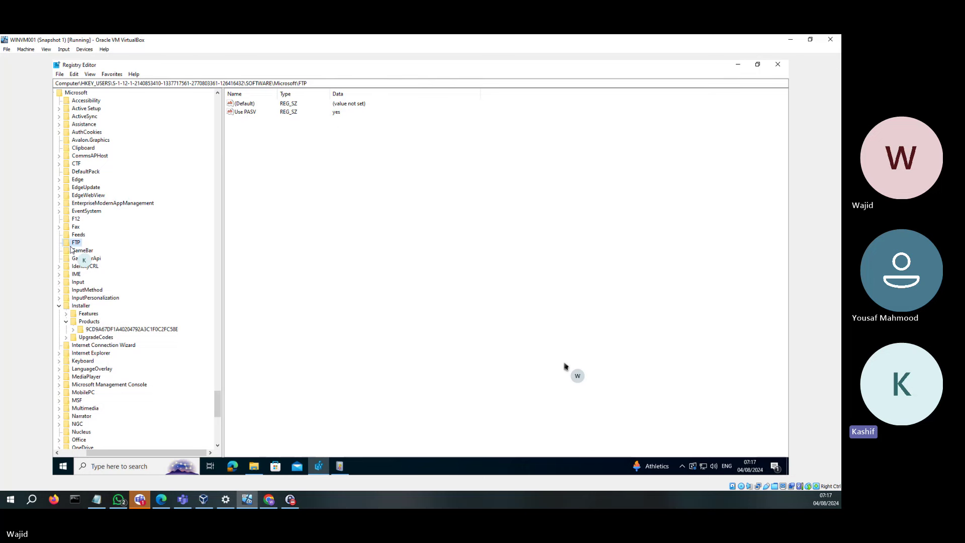
pyautogui.press('Up')
pyautogui.press('Up')
pyautogui.press('Up')
pyautogui.press('Up')
pyautogui.press('Up')
pyautogui.press('Up')
pyautogui.press('Up')
pyautogui.press('Up')
pyautogui.press('Up')
pyautogui.press('Up')
pyautogui.press('Up')
pyautogui.press('Up')
pyautogui.press('Up')
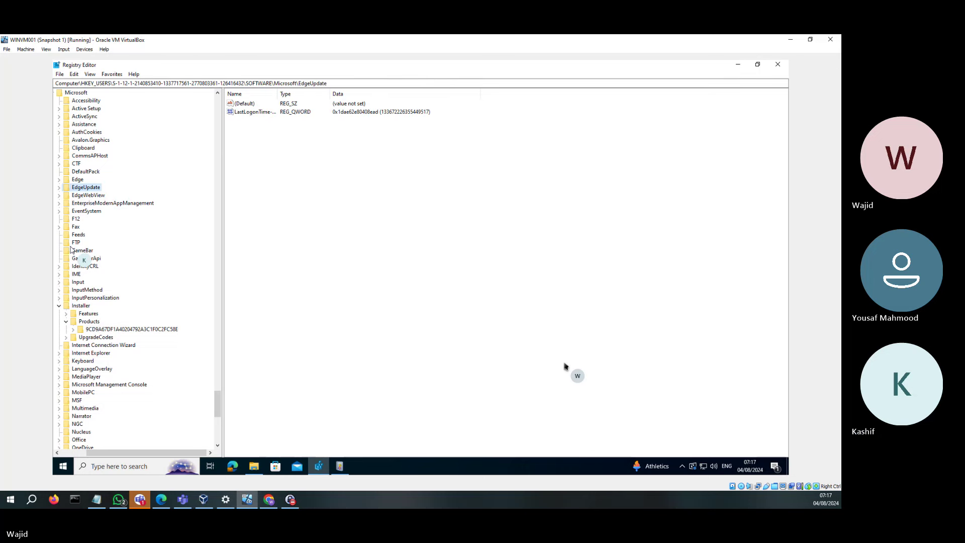
pyautogui.press('Up')
pyautogui.press('Up')
pyautogui.press('Up')
pyautogui.press('Left')
pyautogui.press('Left')
pyautogui.press('Left')
pyautogui.press('Left')
pyautogui.press('Left')
pyautogui.press('Left')
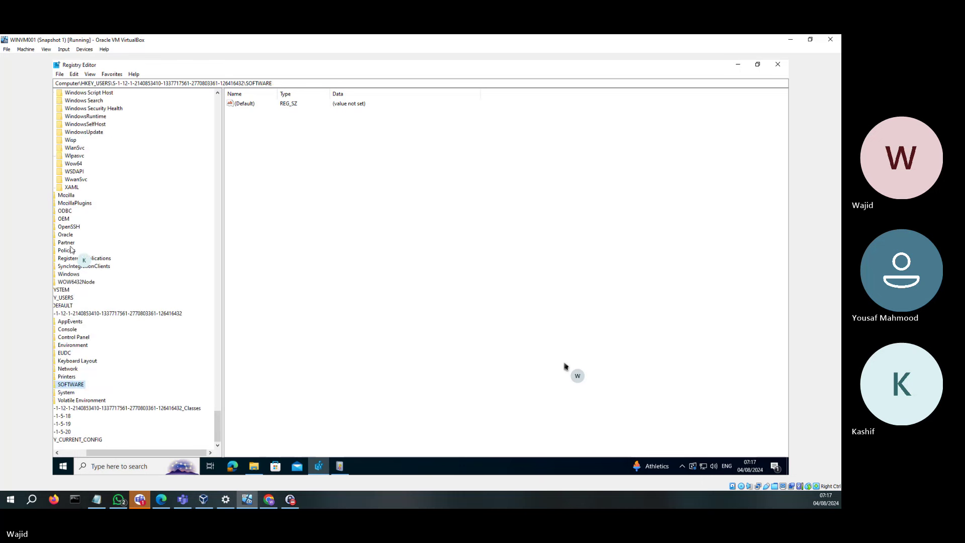
pyautogui.press('Left')
pyautogui.press('Left')
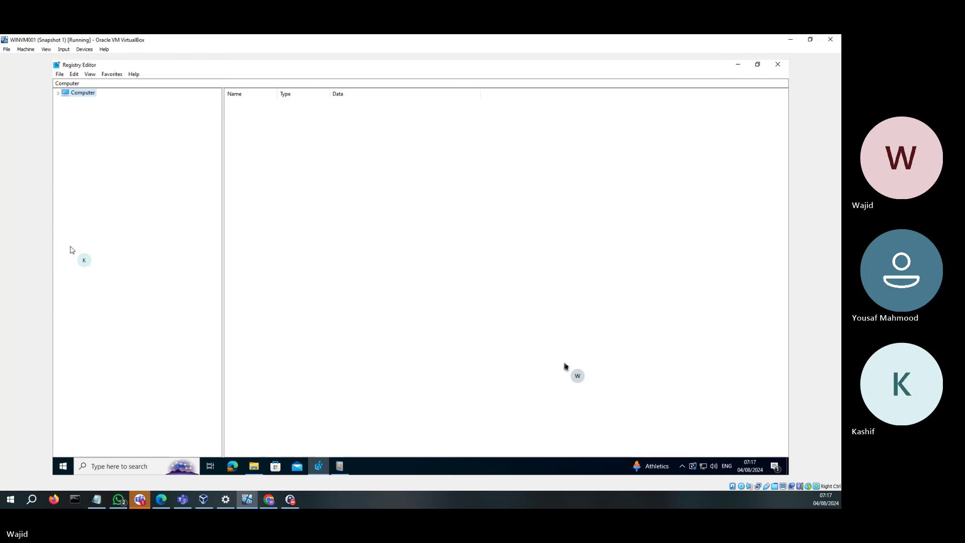
pyautogui.press('Right')
pyautogui.click(114, 109)
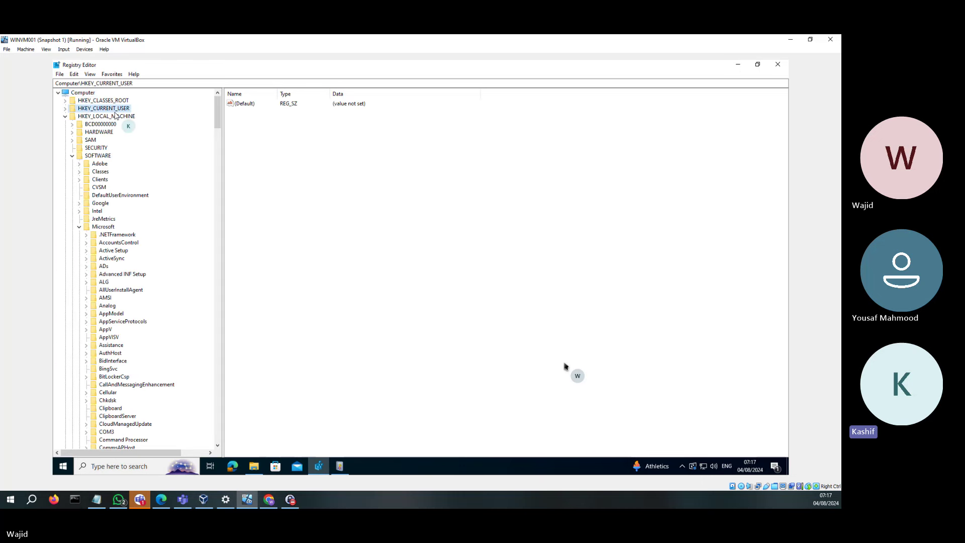
pyautogui.click(115, 116)
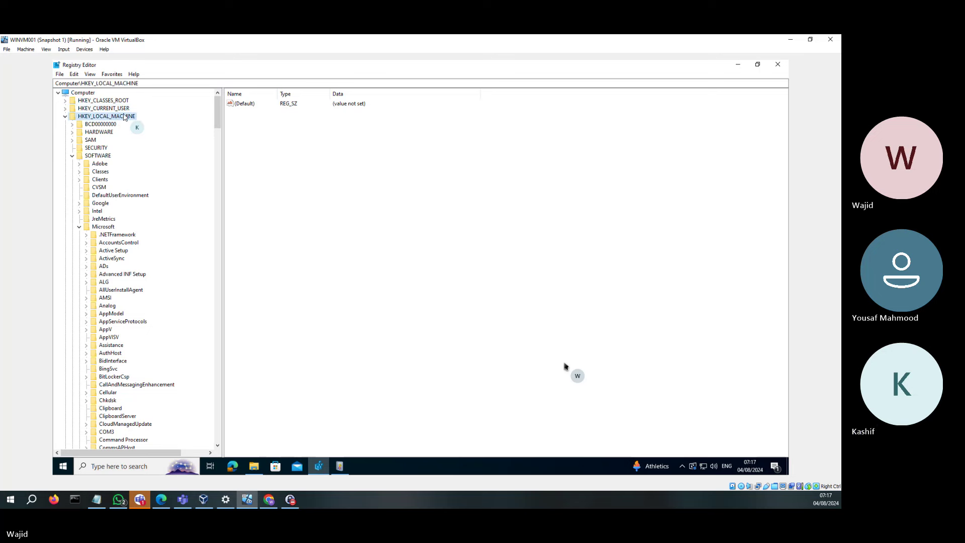
# Step: Go to the registry path Computer\HKEY_LOCAL_MACHINE\SOFTWARE\Microsoft\Windows\CurrentVersion\Uninstall
pyautogui.click(149, 83)
pyautogui.write('\\s')
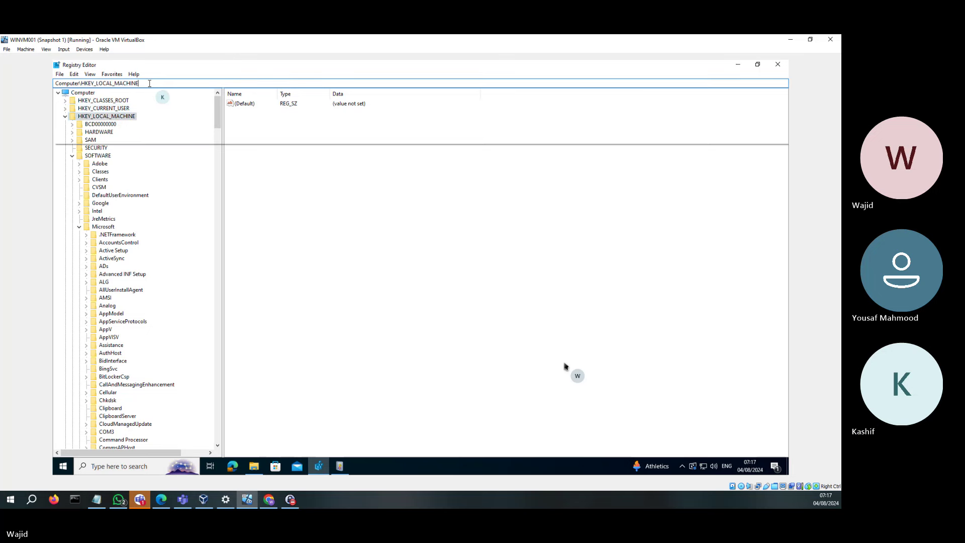
pyautogui.write('ofTWARE')
pyautogui.write('\\')
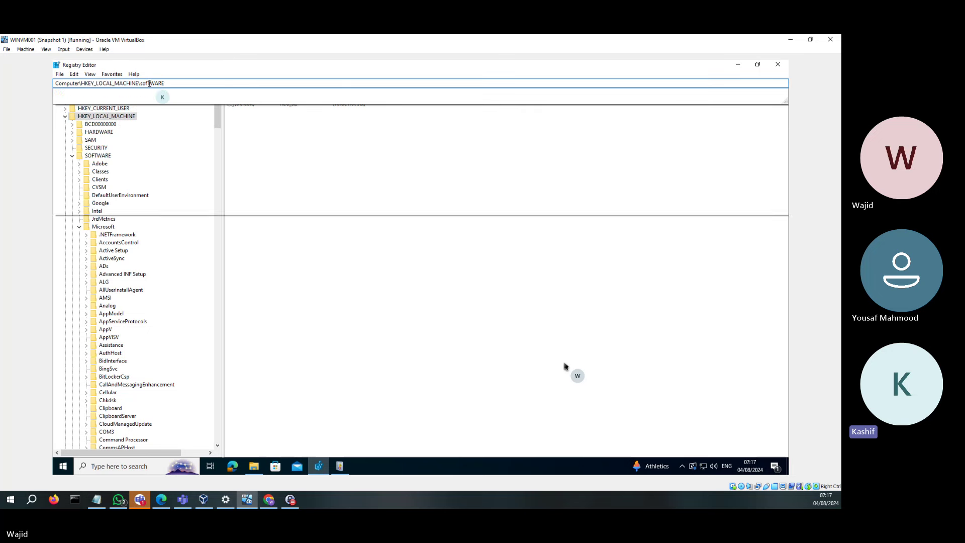
pyautogui.write('microsoft')
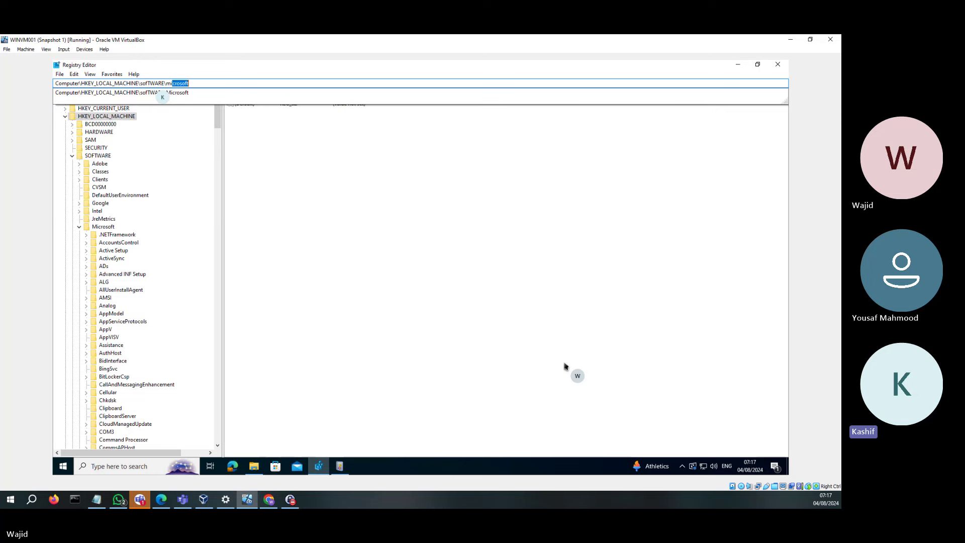
pyautogui.write('\\windows')
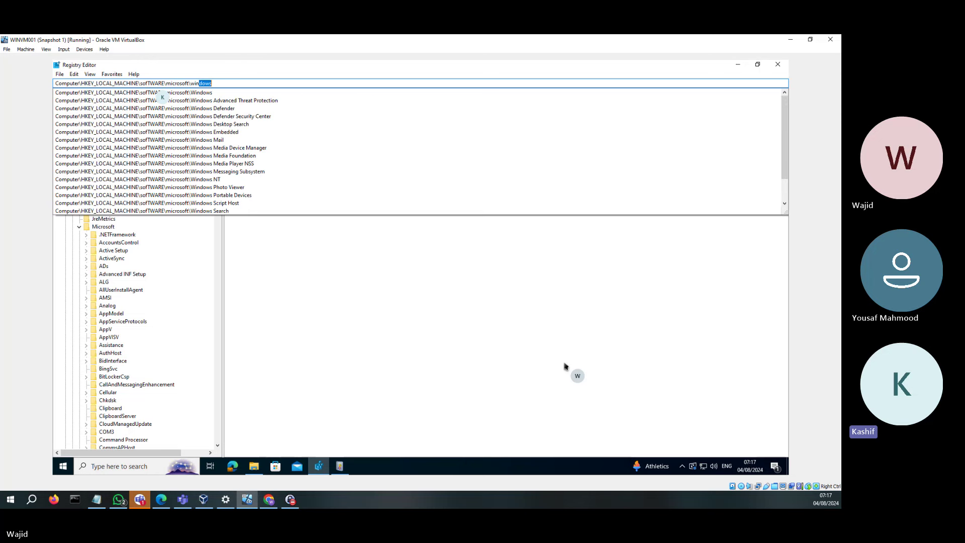
pyautogui.write('\\currentVersion\\')
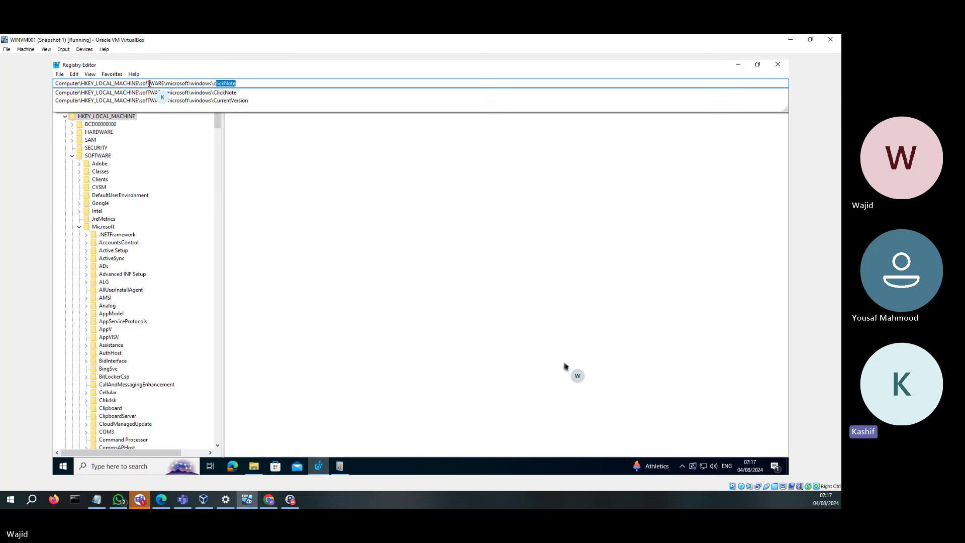
pyautogui.write('uninstall')
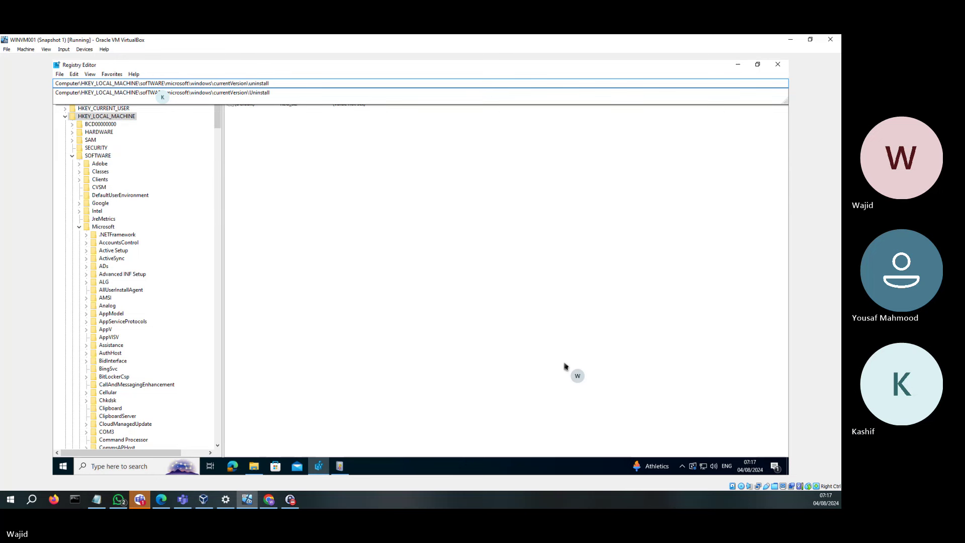
pyautogui.press('Return')
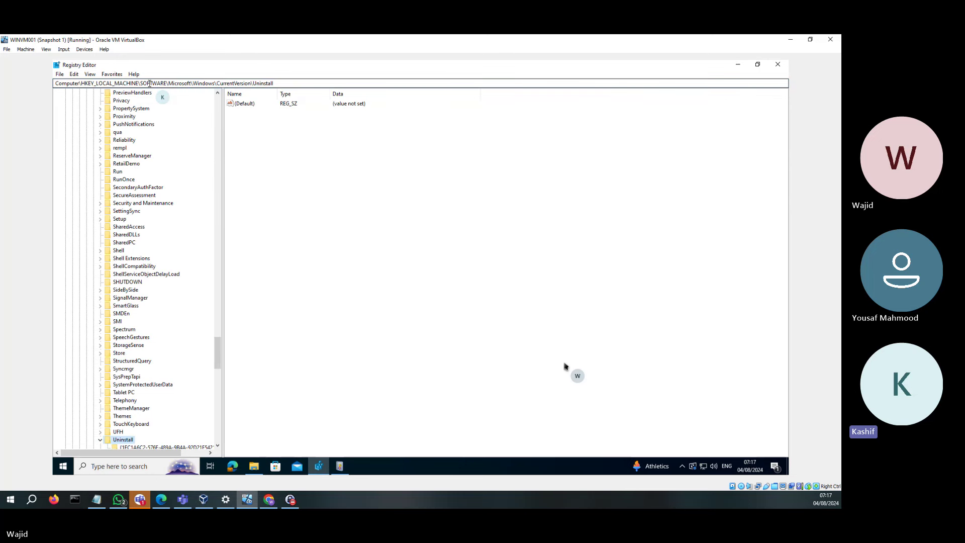
# Step: Widen the key tree to show the full Uninstall subkey names and check them against the product code in the Notepad note
pyautogui.scroll(-8, 135, 185)
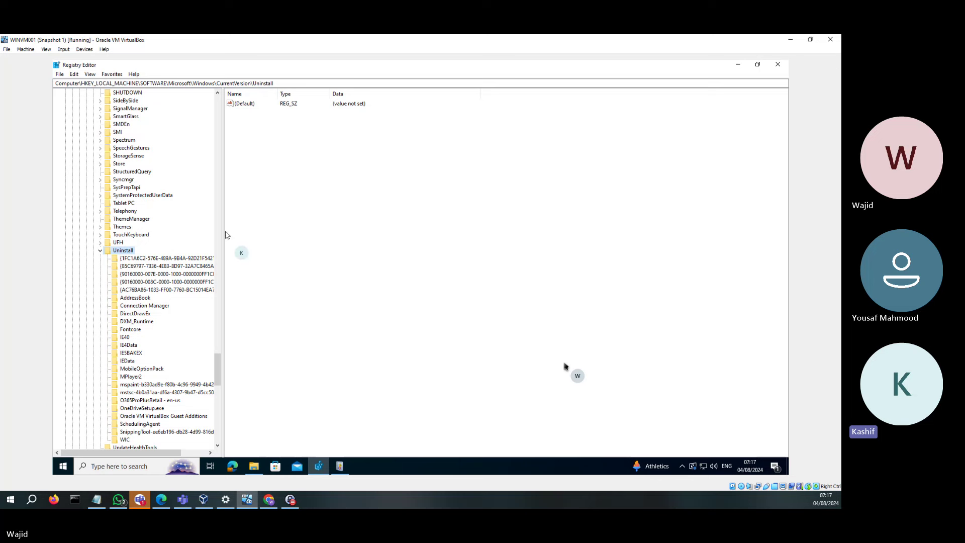
pyautogui.moveTo(223, 223); pyautogui.dragTo(335, 214)
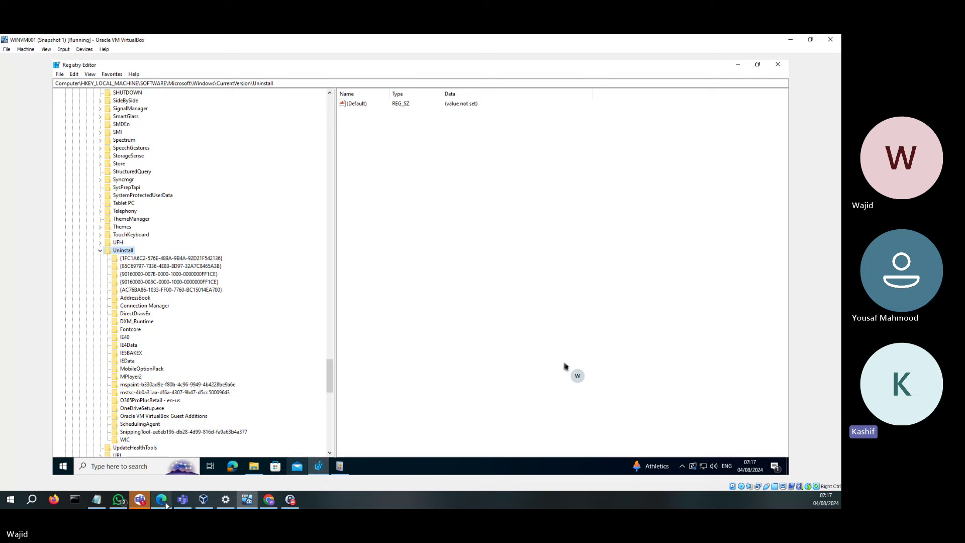
pyautogui.click(97, 501)
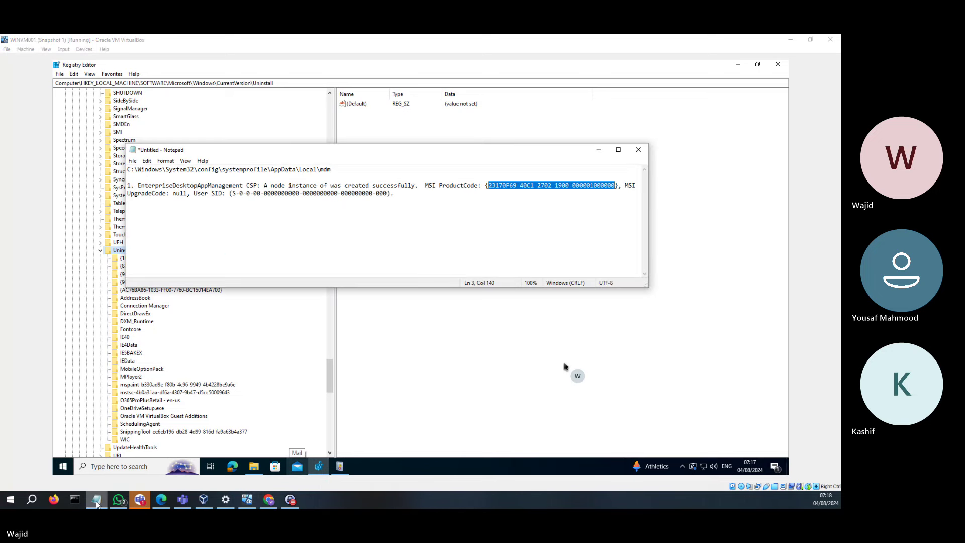
pyautogui.click(97, 500)
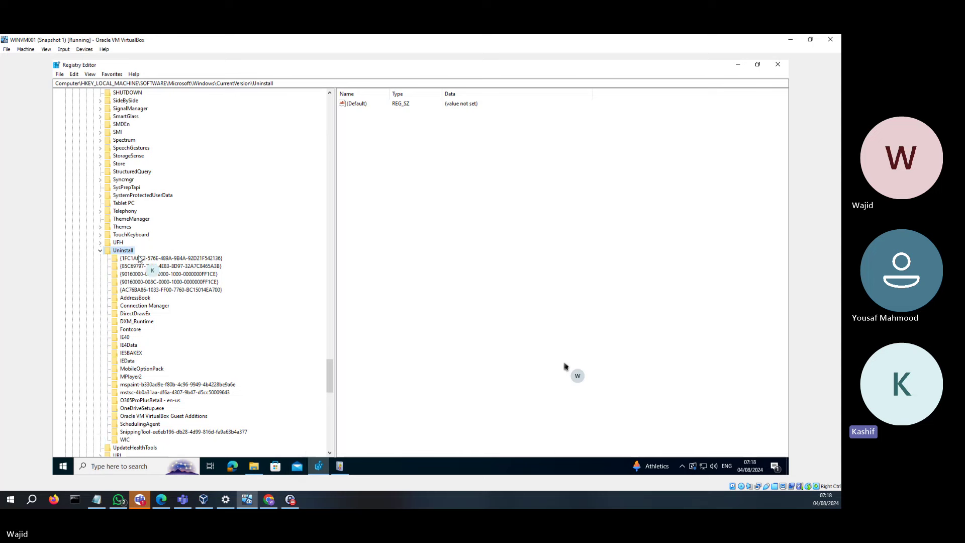
pyautogui.rightClick(129, 252)
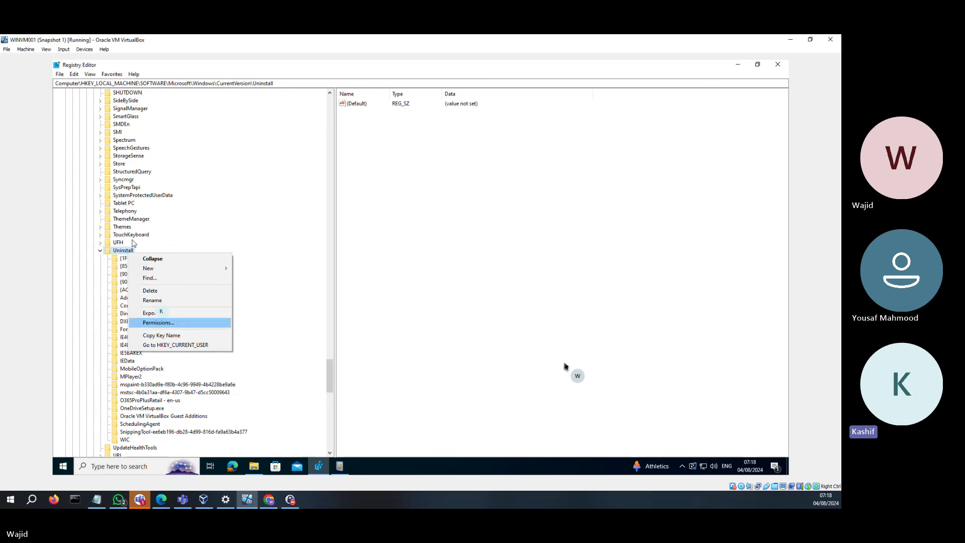
pyautogui.click(89, 75)
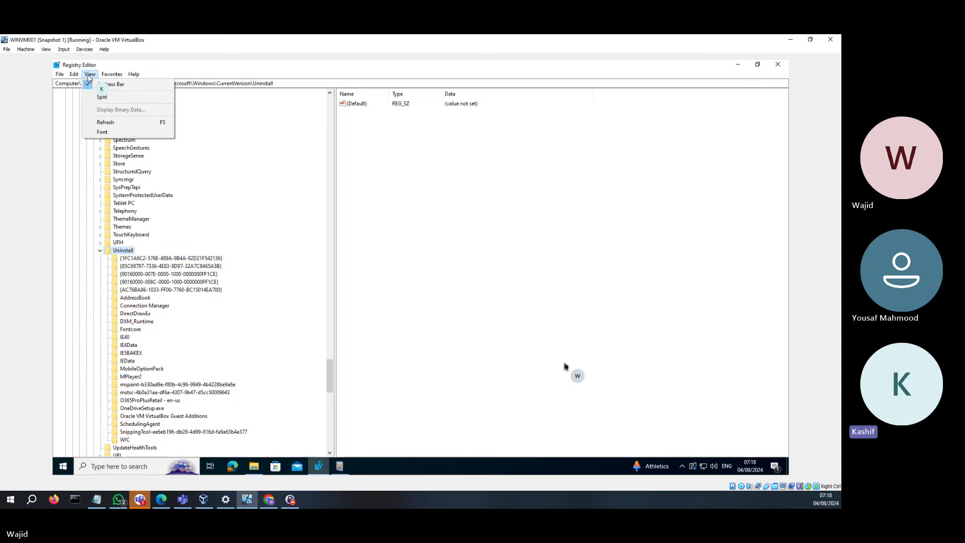
pyautogui.click(107, 123)
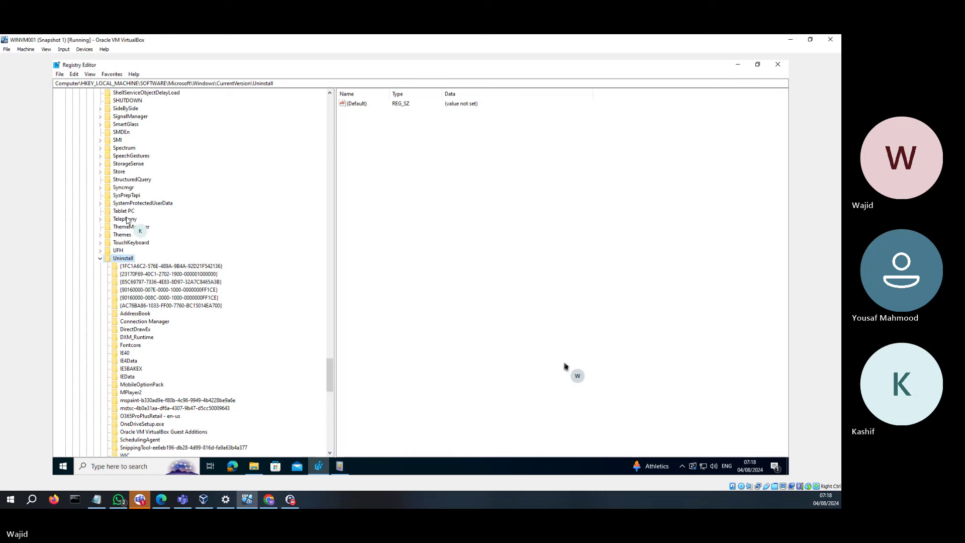
pyautogui.click(129, 275)
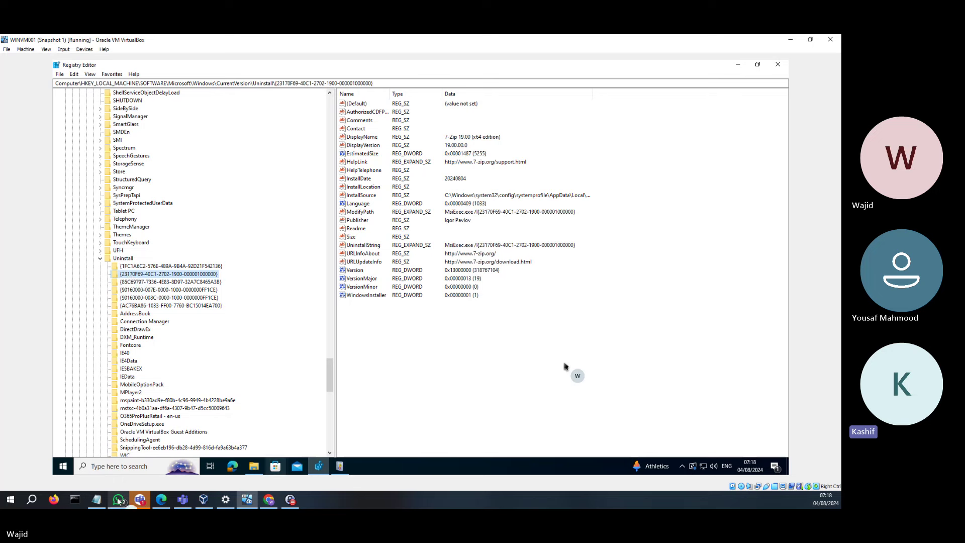
# Step: Recheck the product code in the Notepad note, return to Event Viewer and select event 1904 logged at 07:03:02, just above event 1901
pyautogui.click(97, 501)
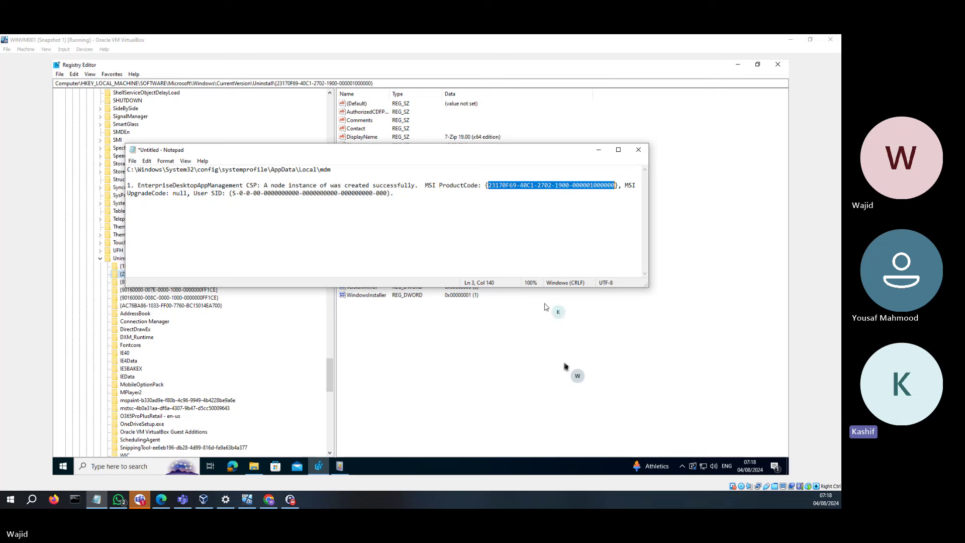
pyautogui.click(340, 470)
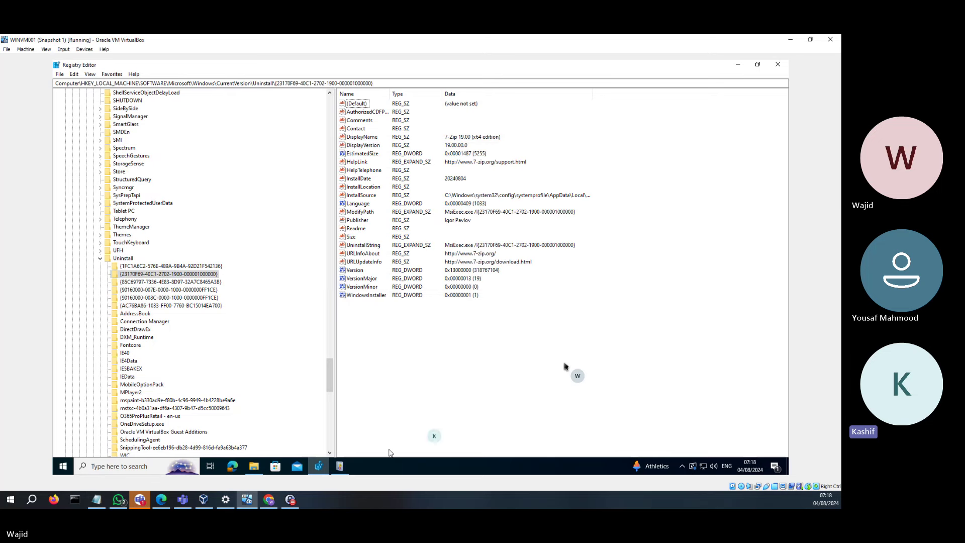
pyautogui.click(339, 469)
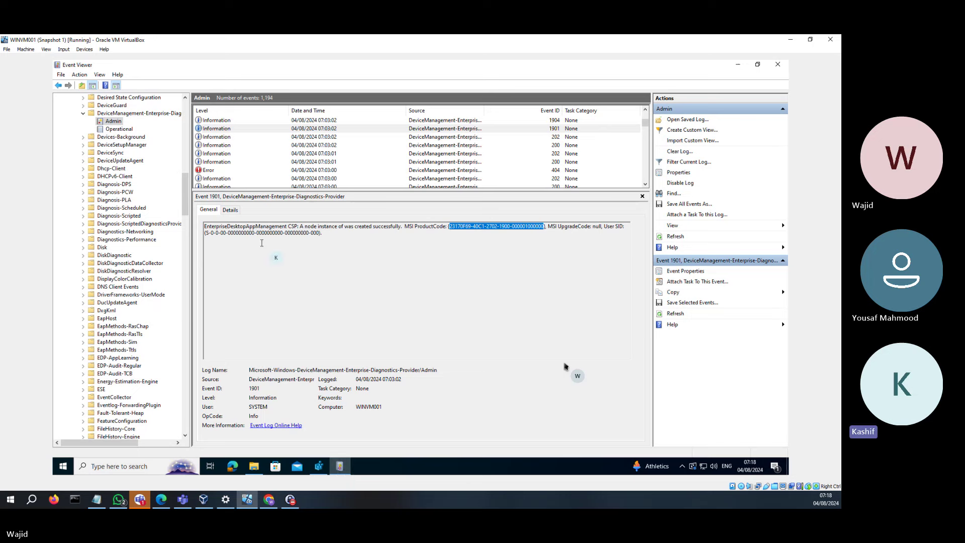
pyautogui.scroll(2, 131, 277)
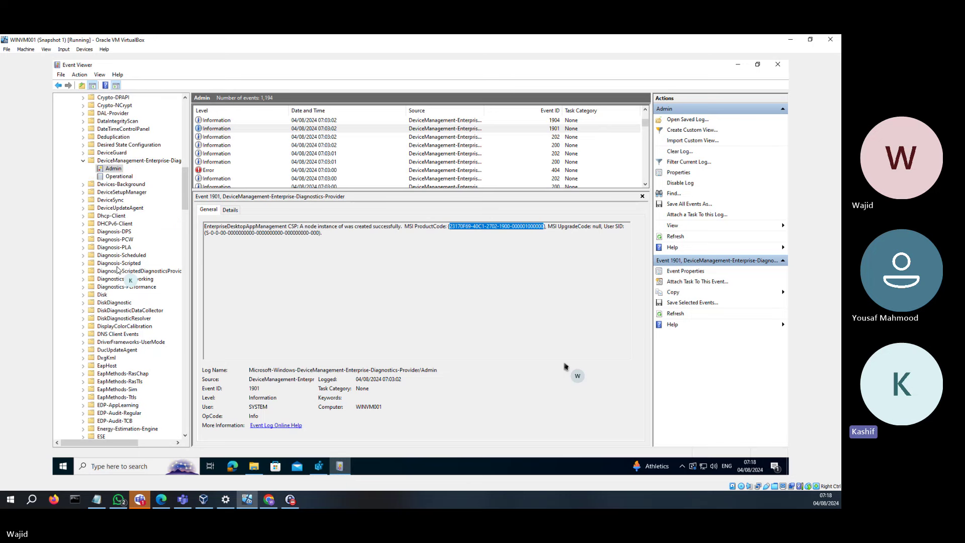
pyautogui.click(349, 129)
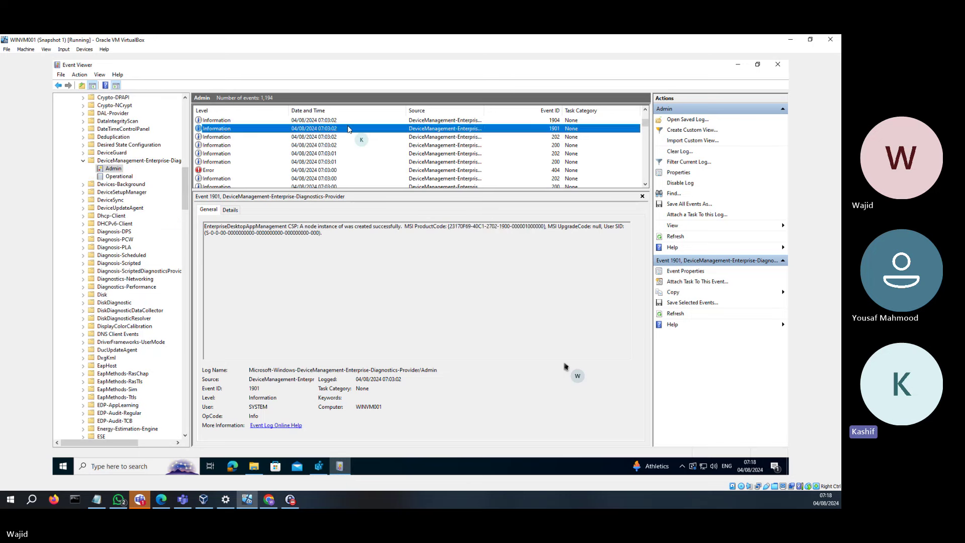
pyautogui.press('Up')
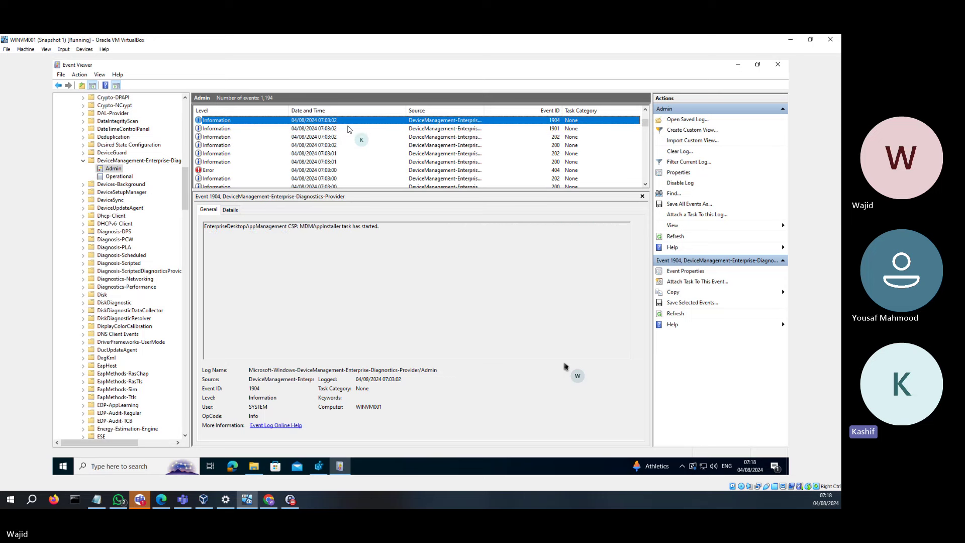
pyautogui.press('Up')
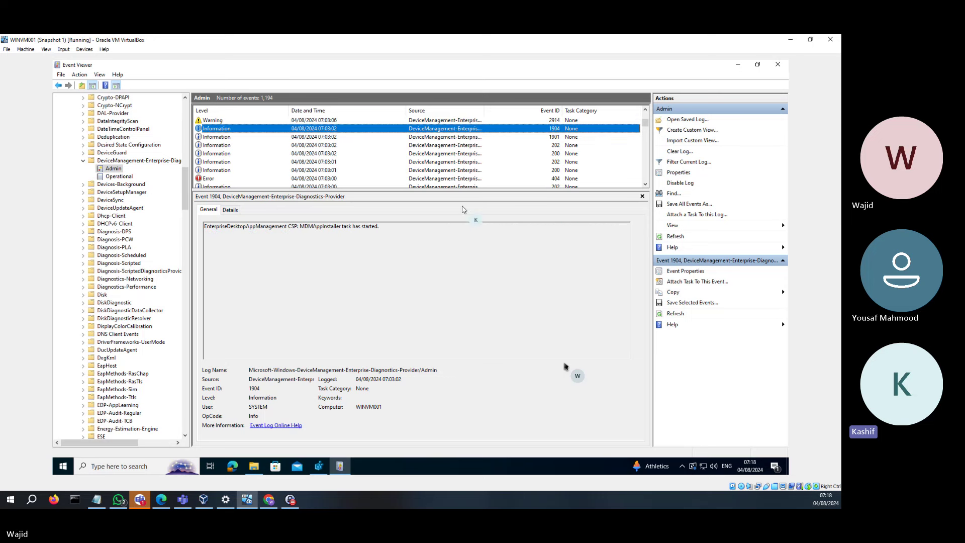
# Step: Copy the event 1904 message into the Notepad note as item 2 and return to Event Viewer
pyautogui.moveTo(205, 226); pyautogui.dragTo(385, 226)
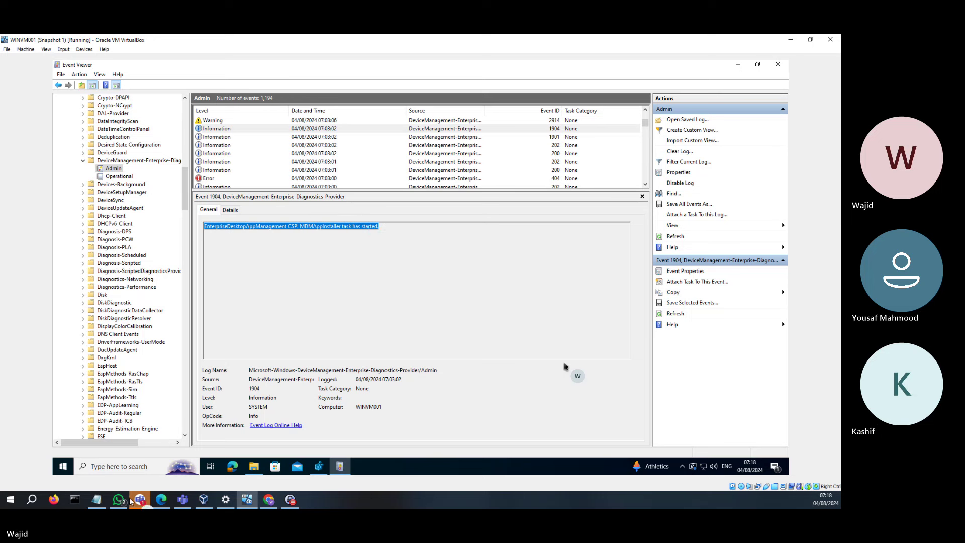
pyautogui.click(96, 500)
pyautogui.click(463, 229)
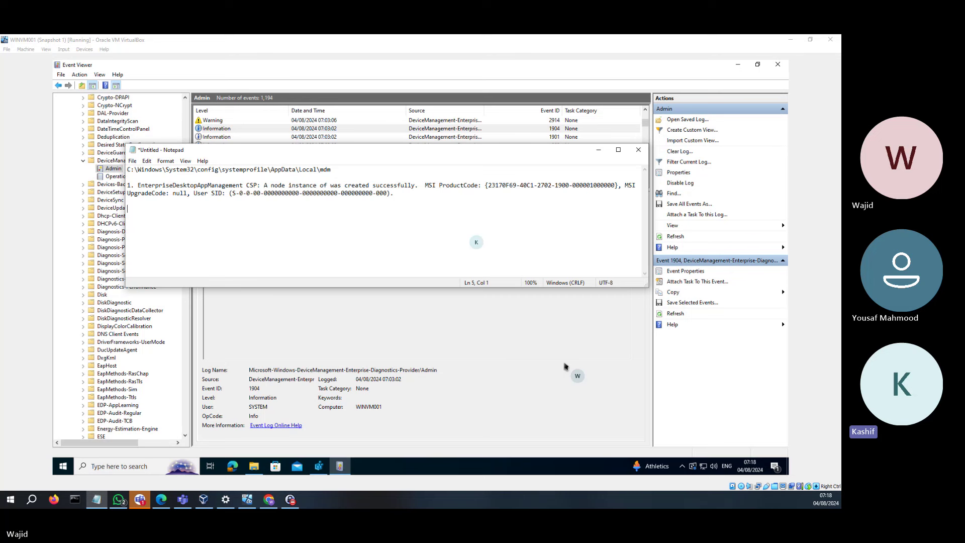
pyautogui.write('. EnterpriseDesktopAppManagement CSP: MDMAppInstaller task has started.')
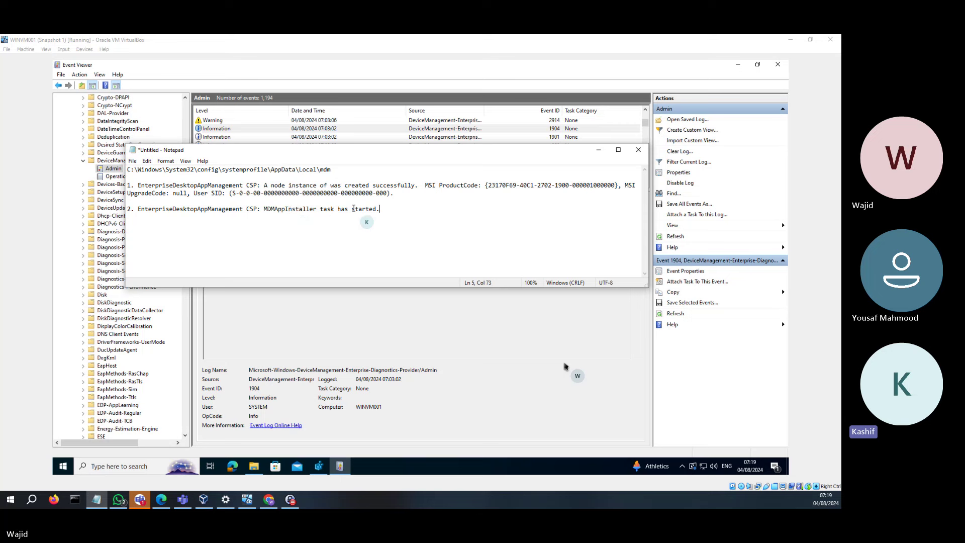
pyautogui.click(346, 333)
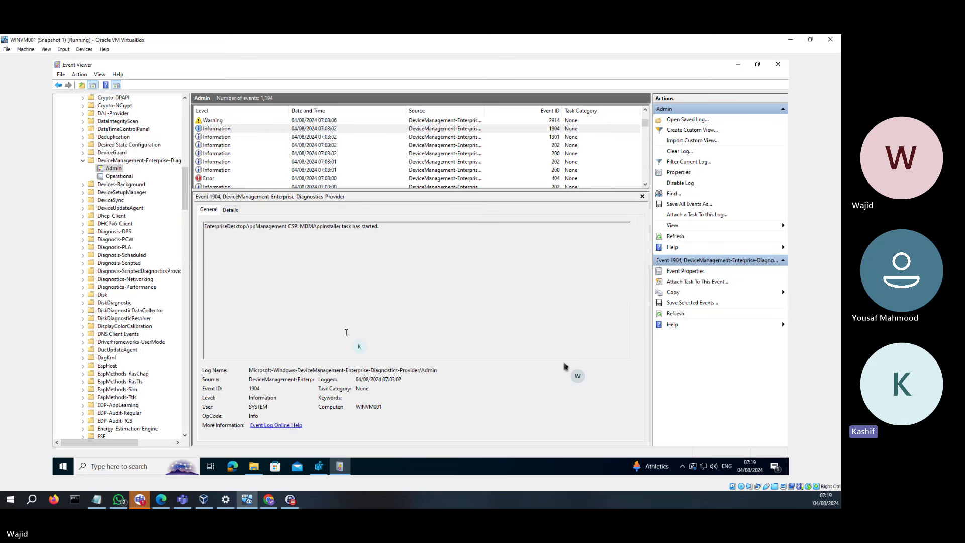
# Step: Select event 1905 logged at 07:03:08 and copy its message into the Notepad note as item 3
pyautogui.click(309, 129)
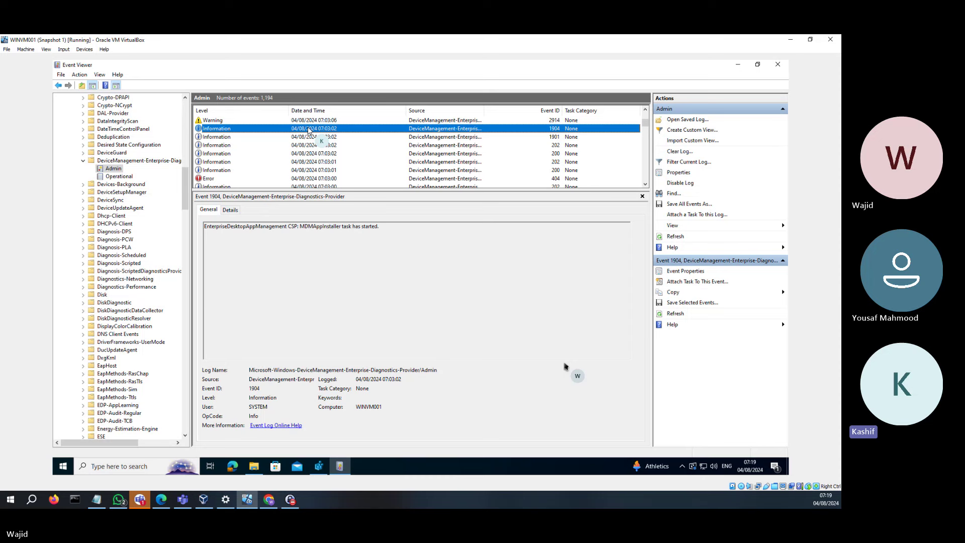
pyautogui.press('Up')
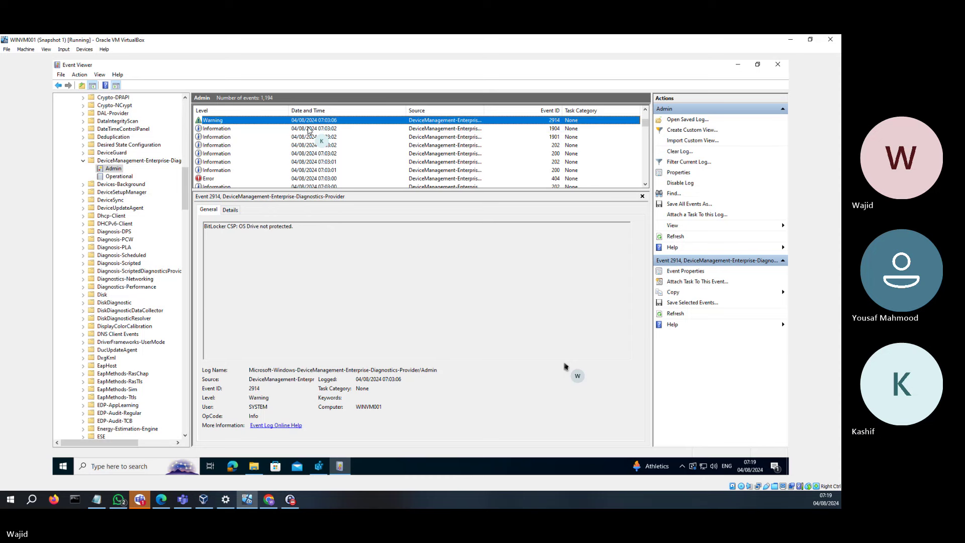
pyautogui.press('Up')
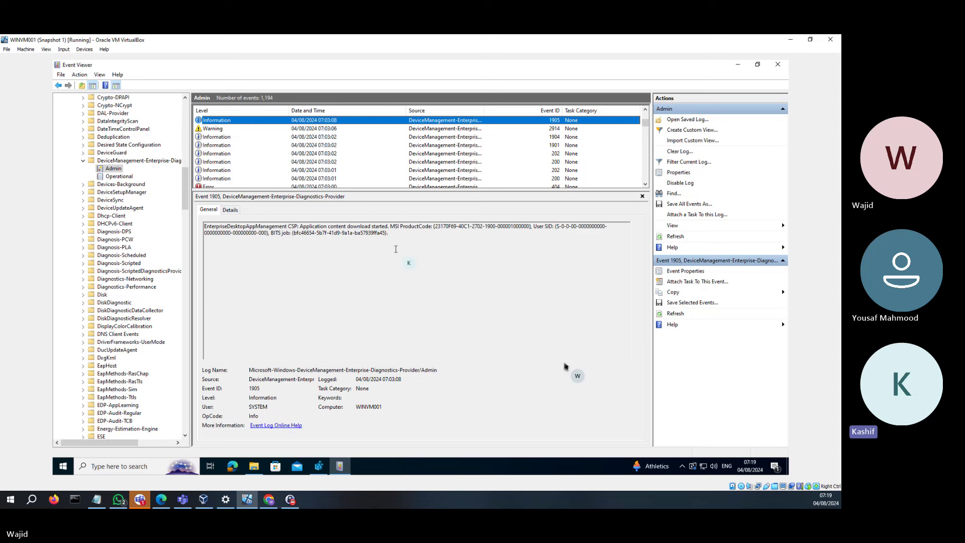
pyautogui.moveTo(397, 252); pyautogui.dragTo(230, 226)
pyautogui.hotkey('ctrl', 'c')
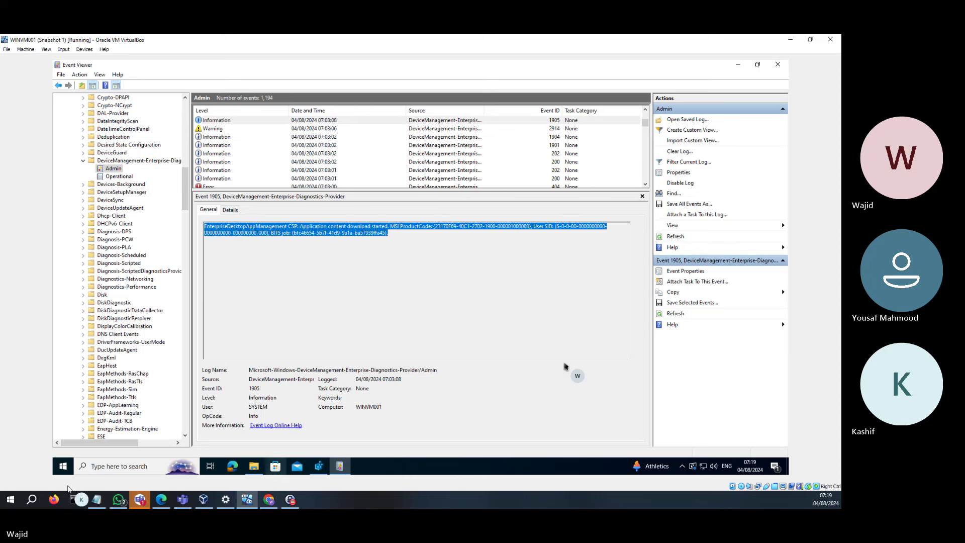
pyautogui.click(97, 500)
pyautogui.press('Return')
pyautogui.press('Return')
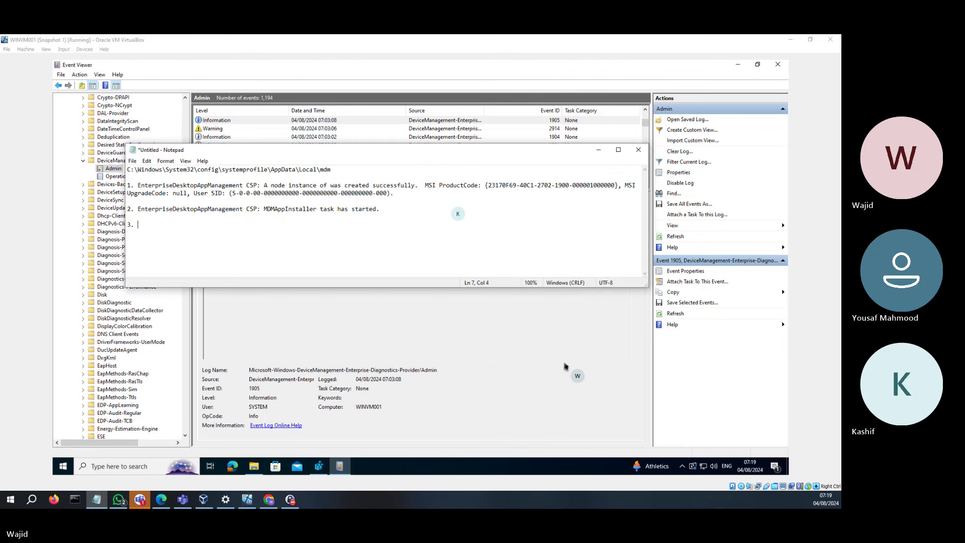
pyautogui.write('3.')
pyautogui.hotkey('ctrl', 'v')
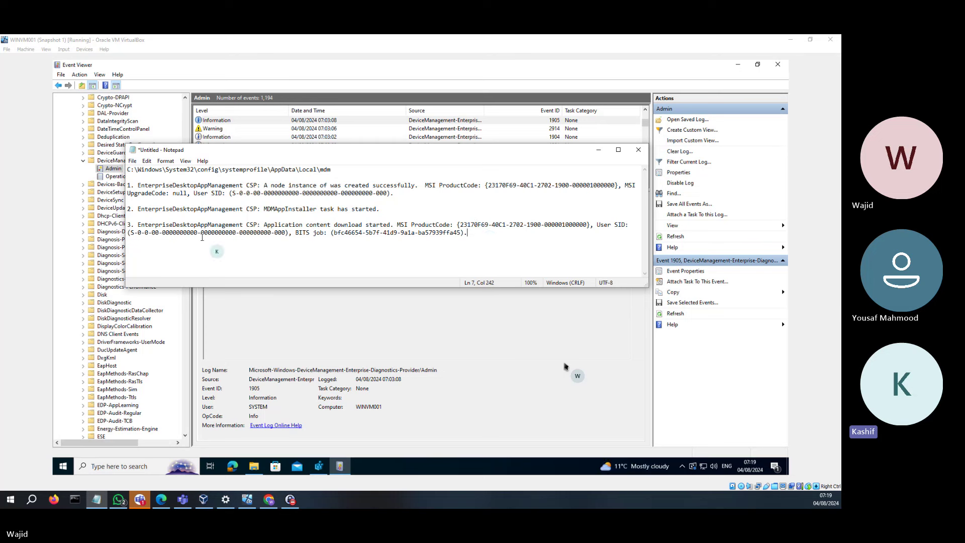
# Step: Highlight the "BITS job:" label in item 3 of the note and extend the Notepad window downward for more room
pyautogui.moveTo(296, 232); pyautogui.dragTo(330, 236)
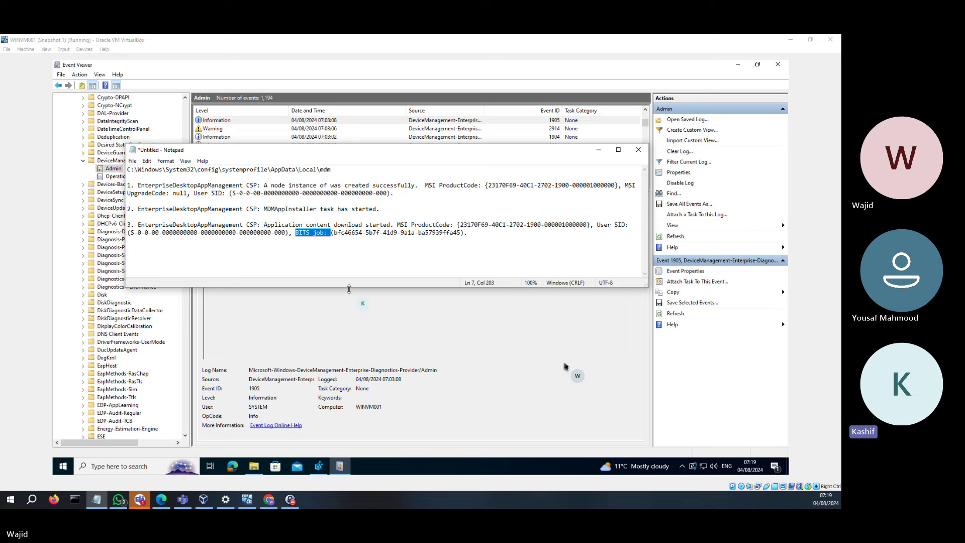
pyautogui.moveTo(348, 287); pyautogui.dragTo(325, 388)
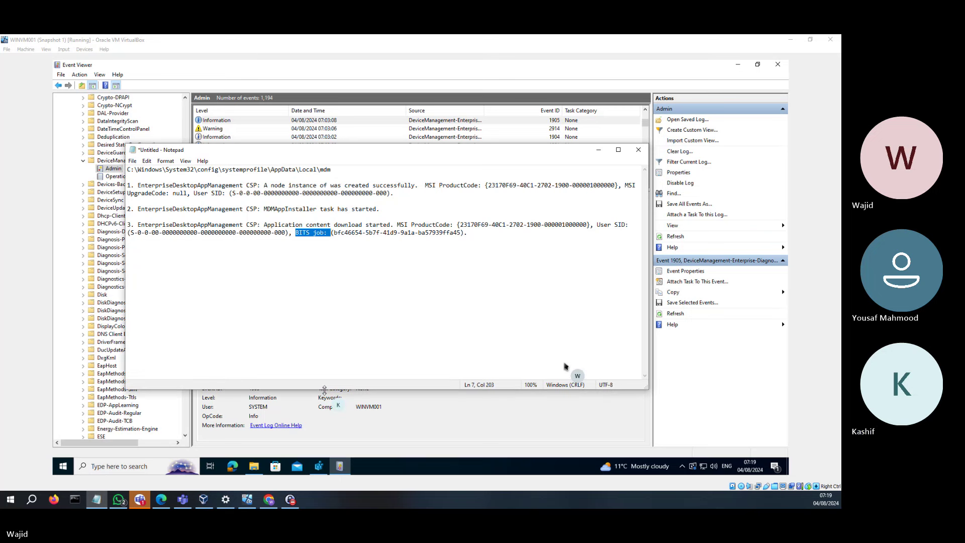
pyautogui.click(405, 251)
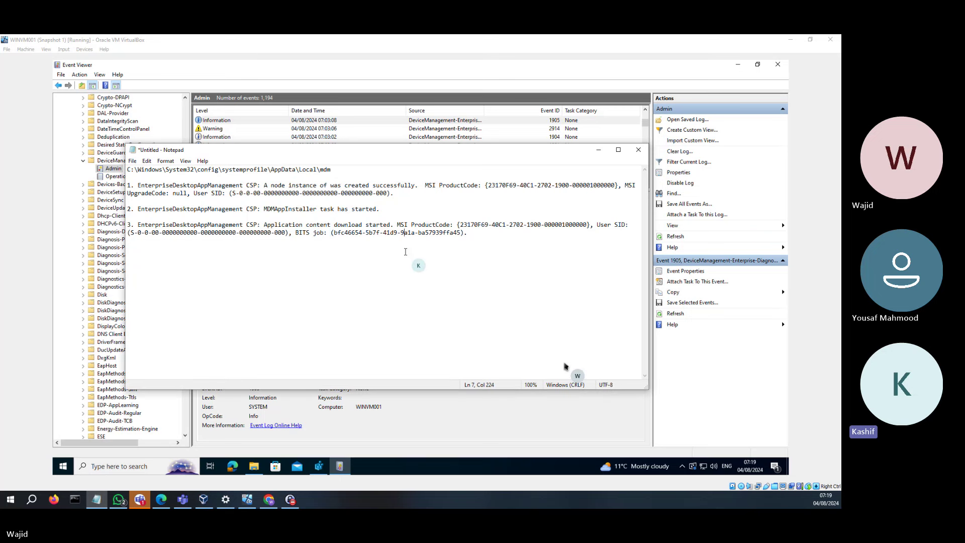
# Step: Return to Event Viewer, select event 1906 logged at 07:03:20 and copy its full message text
pyautogui.click(536, 123)
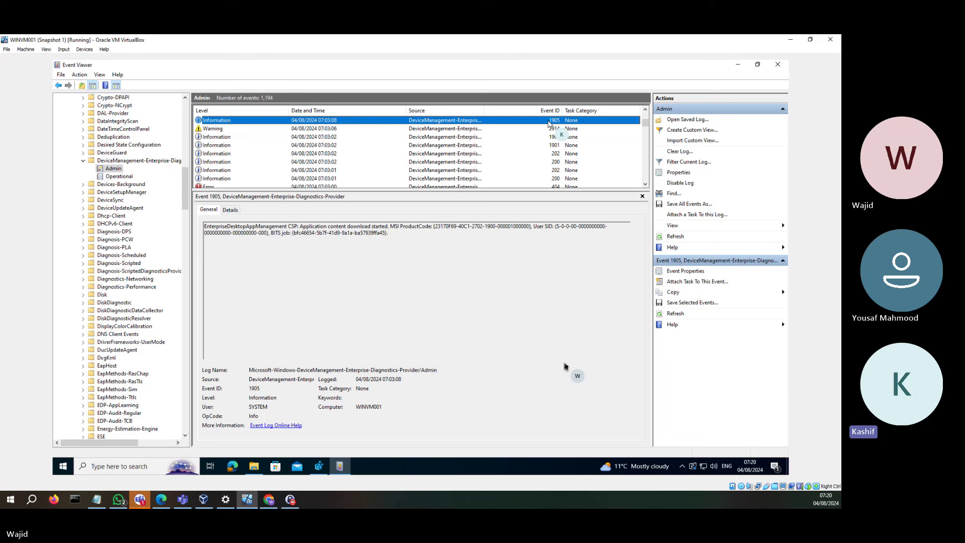
pyautogui.press('Up')
pyautogui.press('Up')
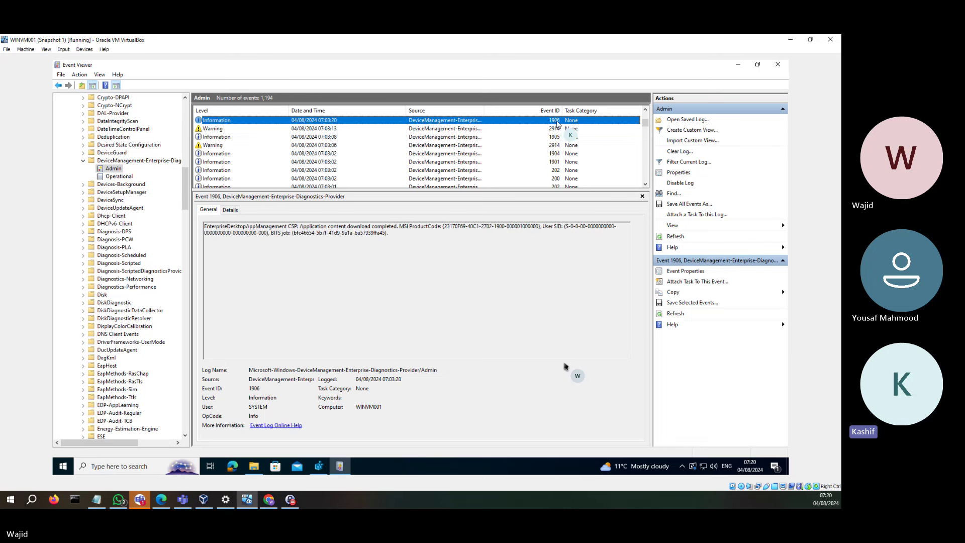
pyautogui.click(390, 239)
pyautogui.hotkey('ctrl', 'a')
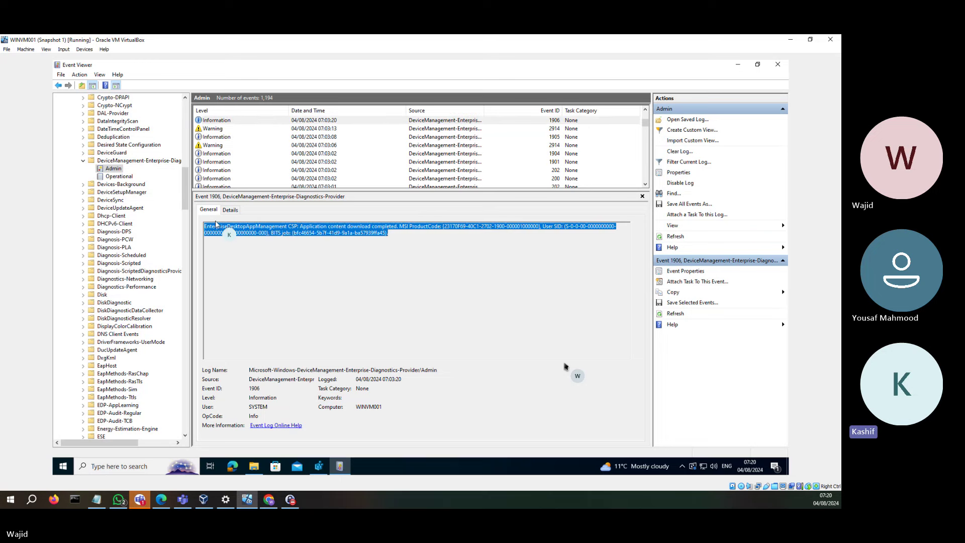
# Step: Add the copied event 1906 message to the Notepad note as item 4, leaving blank lines below it
pyautogui.click(93, 498)
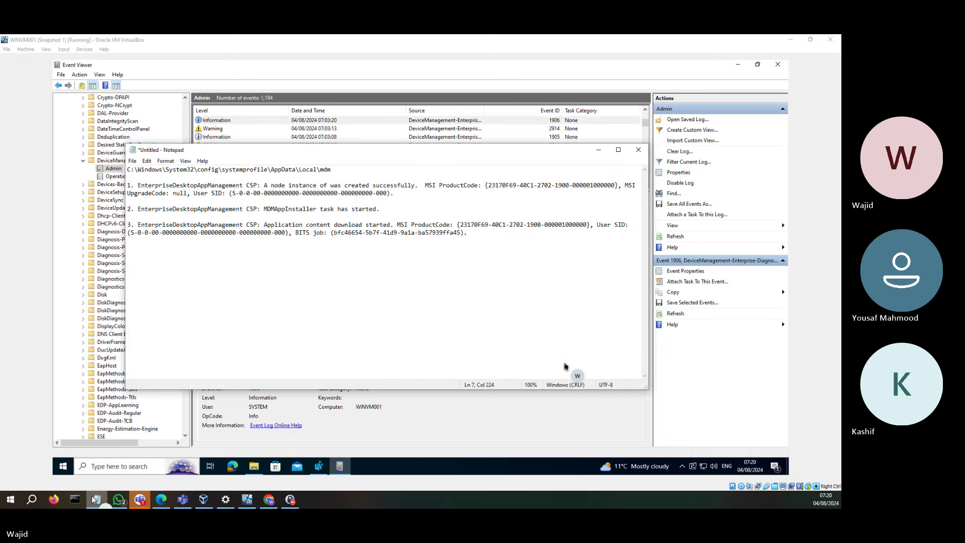
pyautogui.click(496, 248)
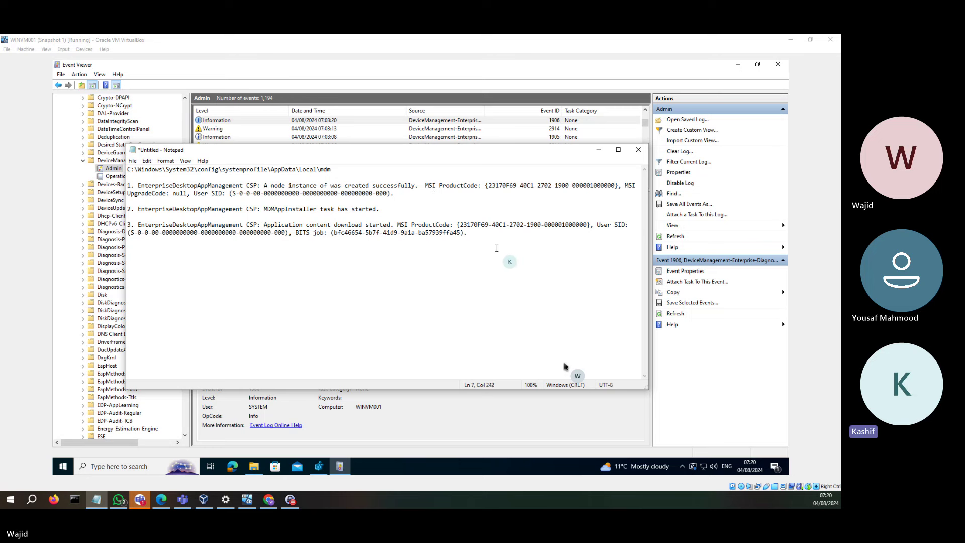
pyautogui.press('Return')
pyautogui.press('BackSpace')
pyautogui.hotkey('ctrl', 'v')
pyautogui.press('Return')
pyautogui.press('Return')
pyautogui.press('Return')
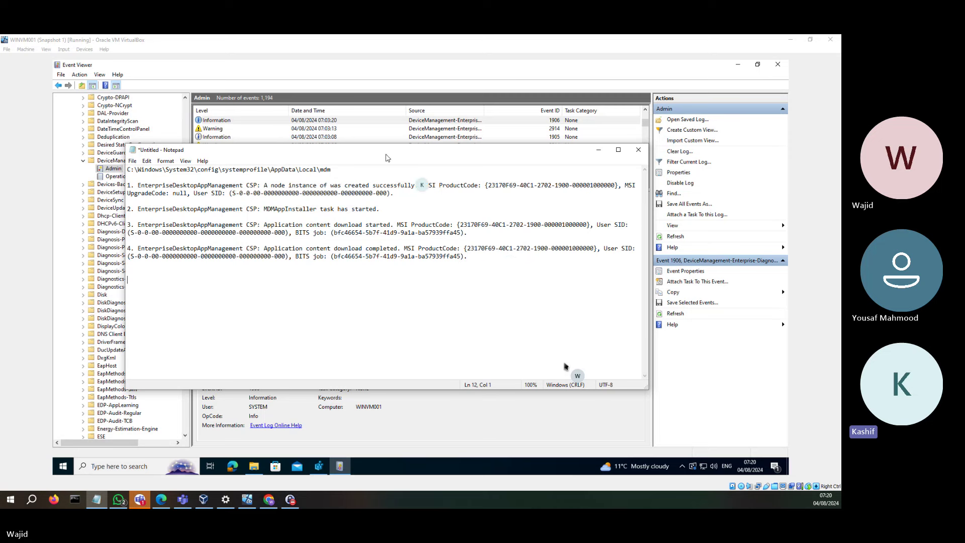
# Step: Copy the message of event 1920 logged at 07:03:21 into the Notepad note as item 5 and highlight its product code
pyautogui.click(351, 121)
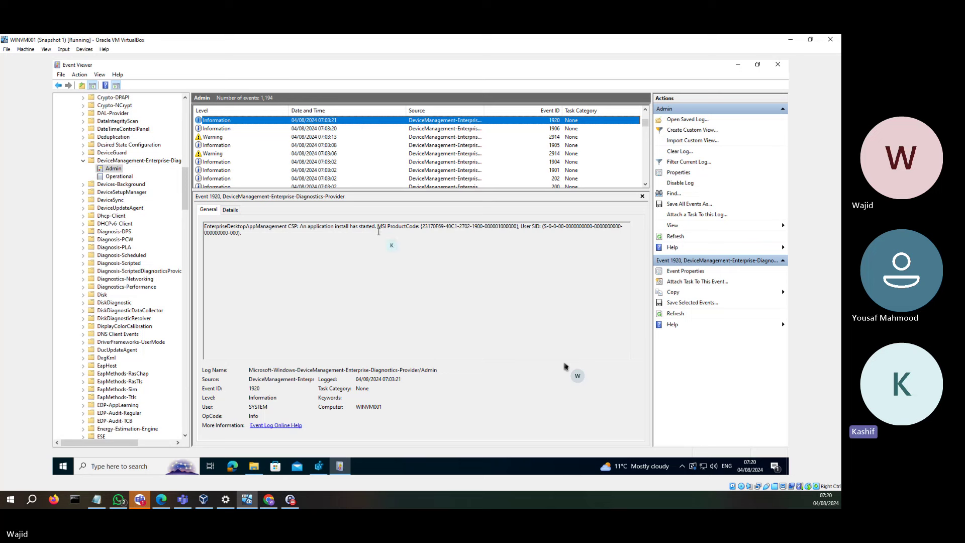
pyautogui.moveTo(242, 234); pyautogui.dragTo(205, 220)
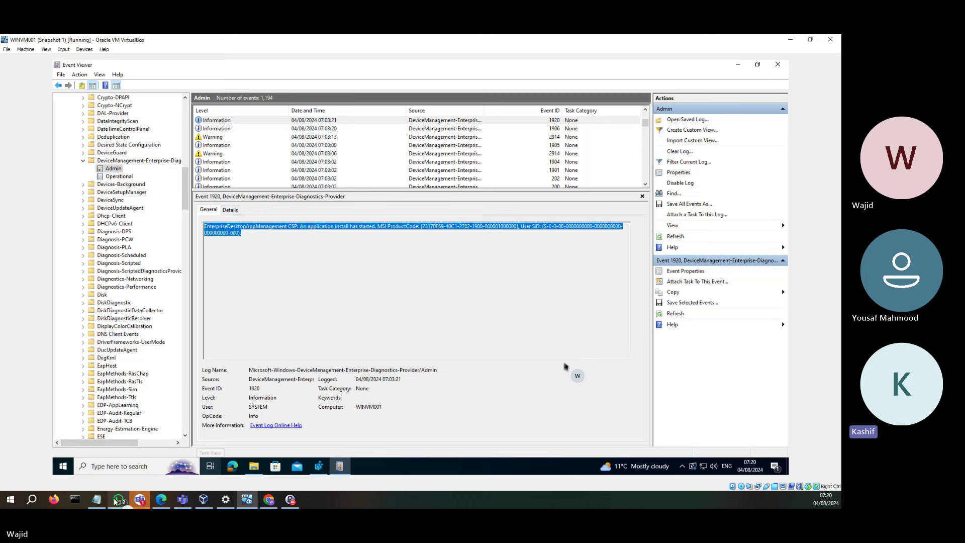
pyautogui.click(97, 500)
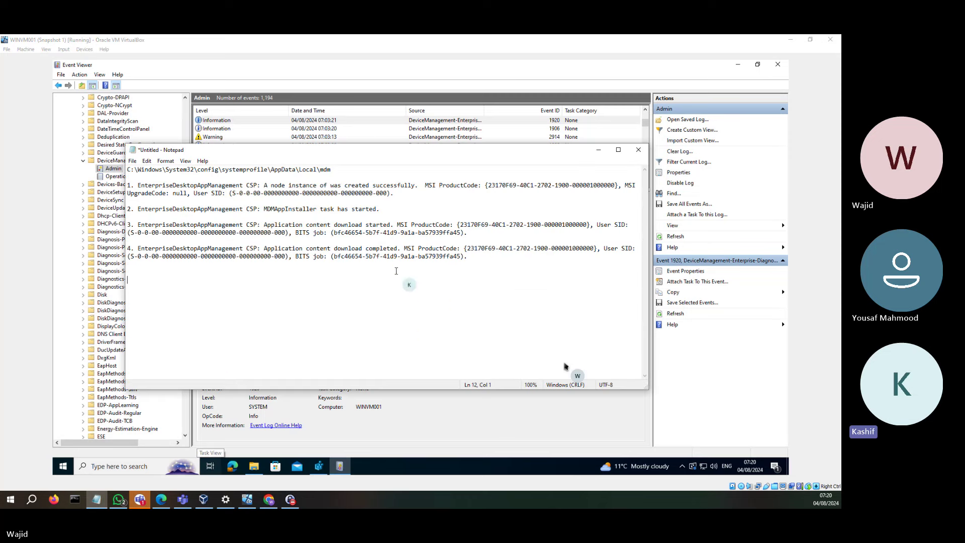
pyautogui.click(487, 264)
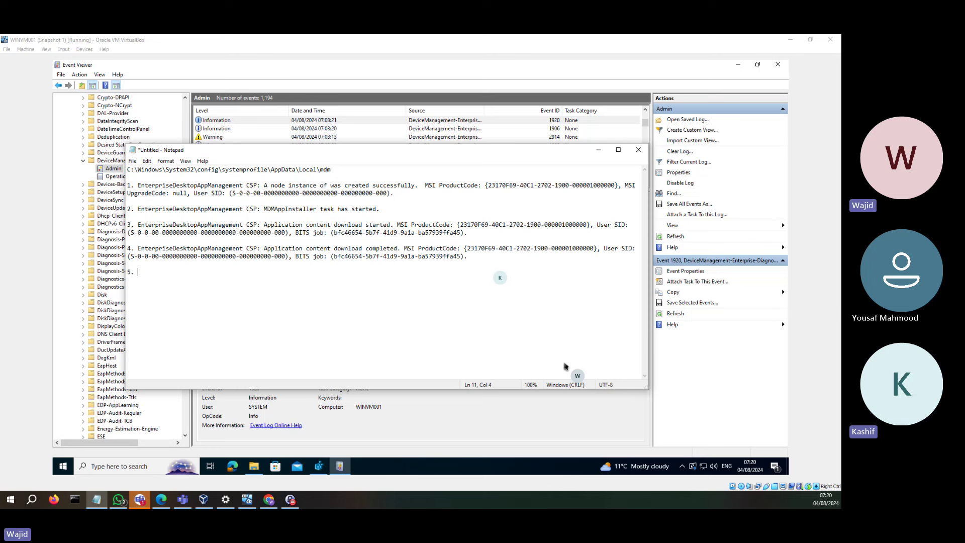
pyautogui.hotkey('ctrl', 'v')
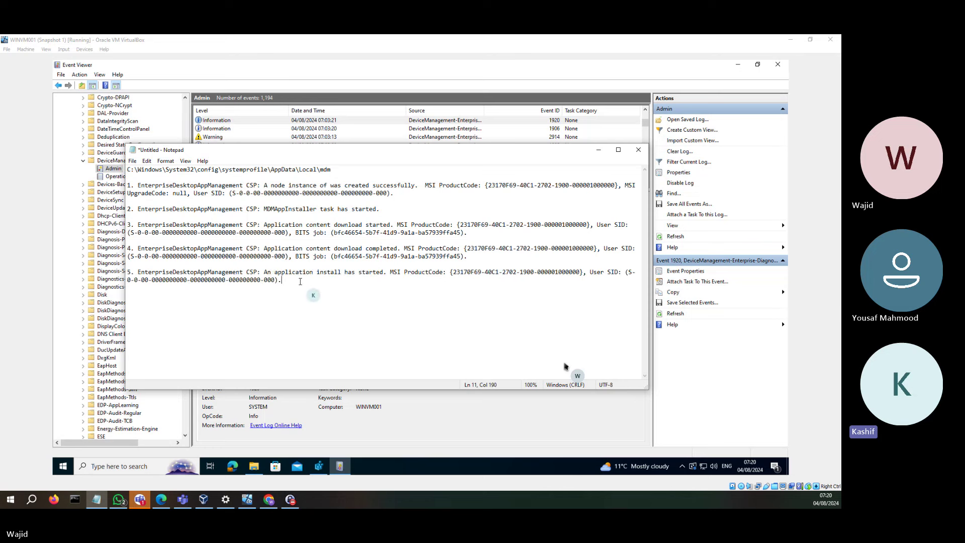
pyautogui.moveTo(453, 273); pyautogui.dragTo(580, 274)
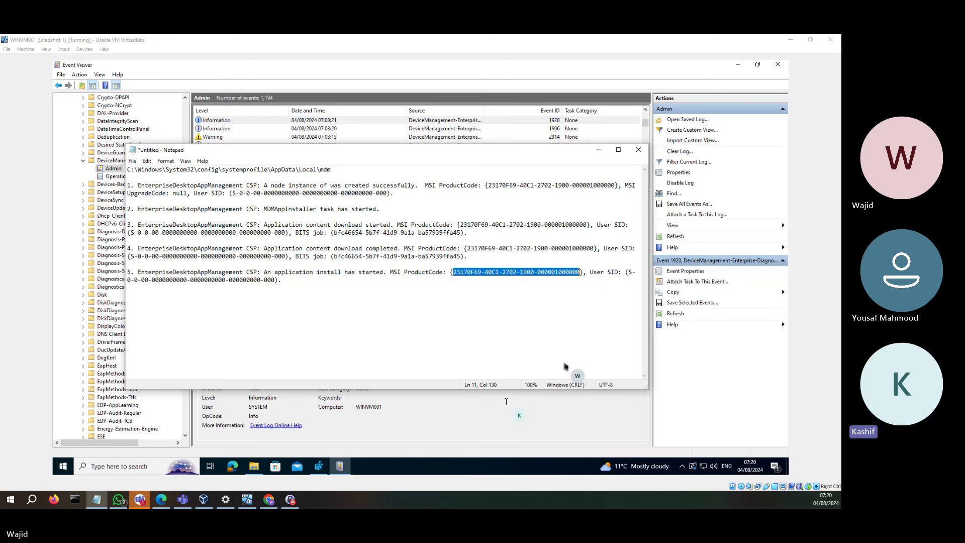
# Step: Return to Event Viewer and copy the message of event 1922 logged at 07:03:22 into the Notepad note as item 6
pyautogui.click(483, 418)
pyautogui.click(360, 124)
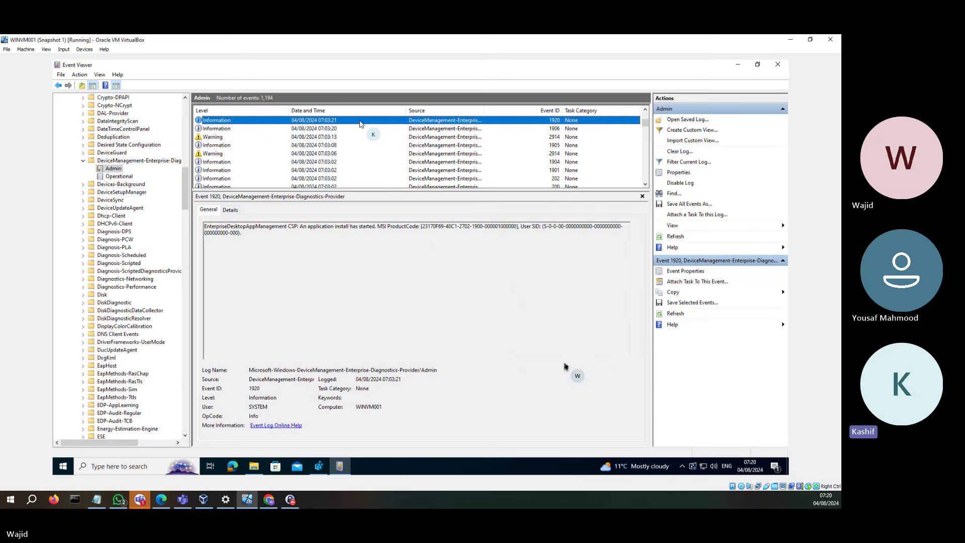
pyautogui.press('F5')
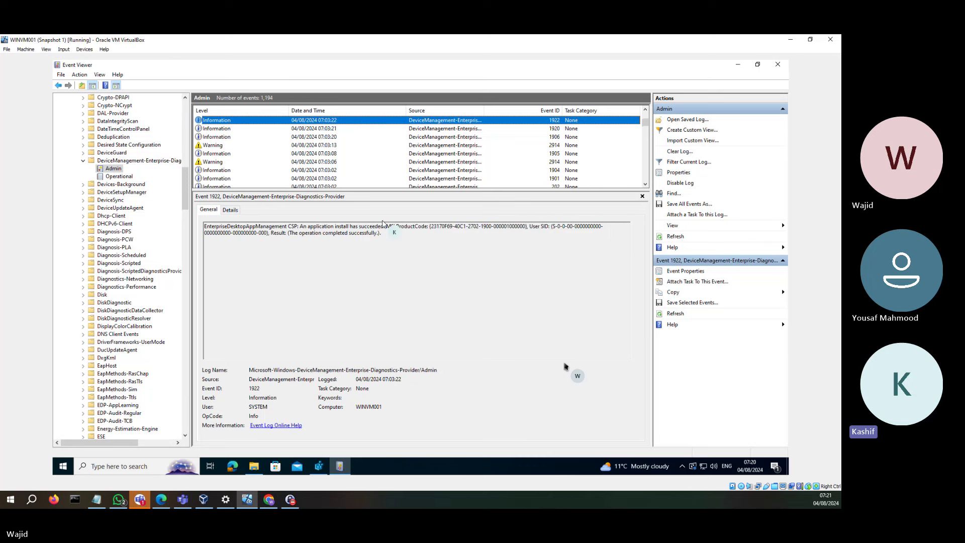
pyautogui.moveTo(401, 248); pyautogui.dragTo(200, 225)
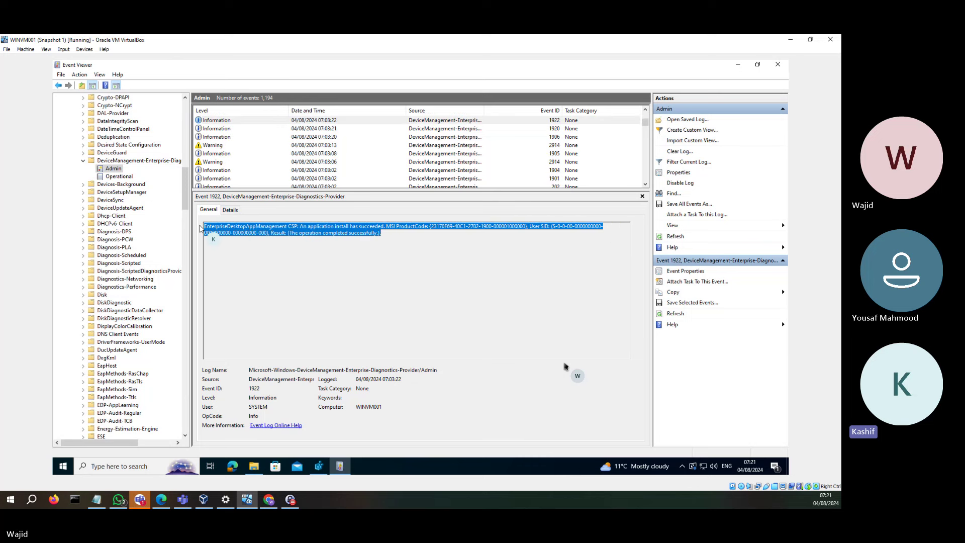
pyautogui.click(97, 499)
pyautogui.click(353, 287)
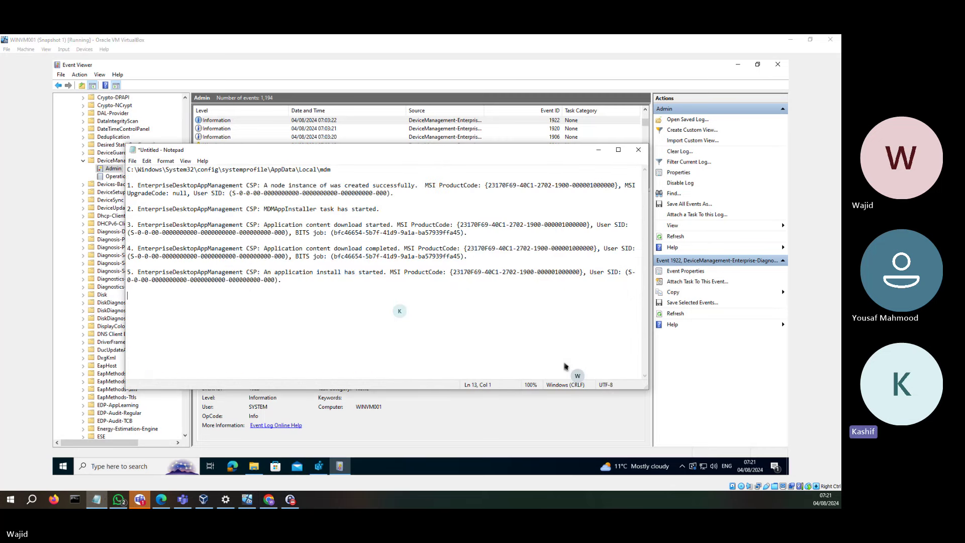
pyautogui.hotkey('ctrl', 'v')
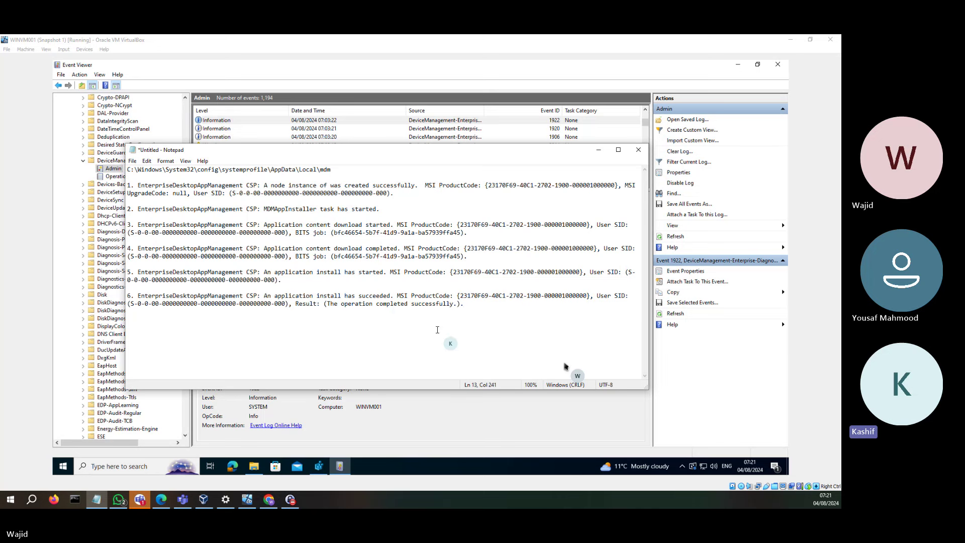
# Step: Return to Event Viewer and look through the newer events above event 1922 for further app installation entries
pyautogui.click(446, 423)
pyautogui.click(336, 121)
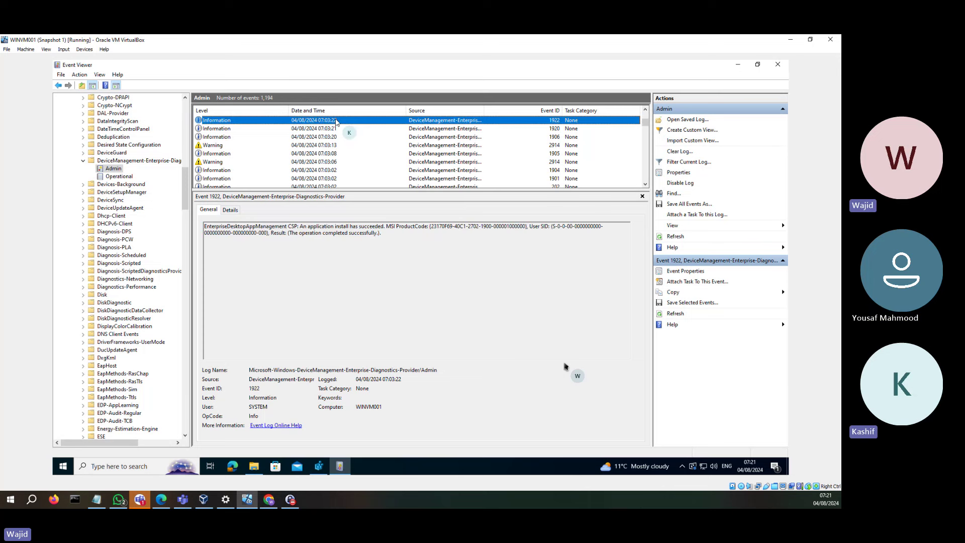
pyautogui.press('Up')
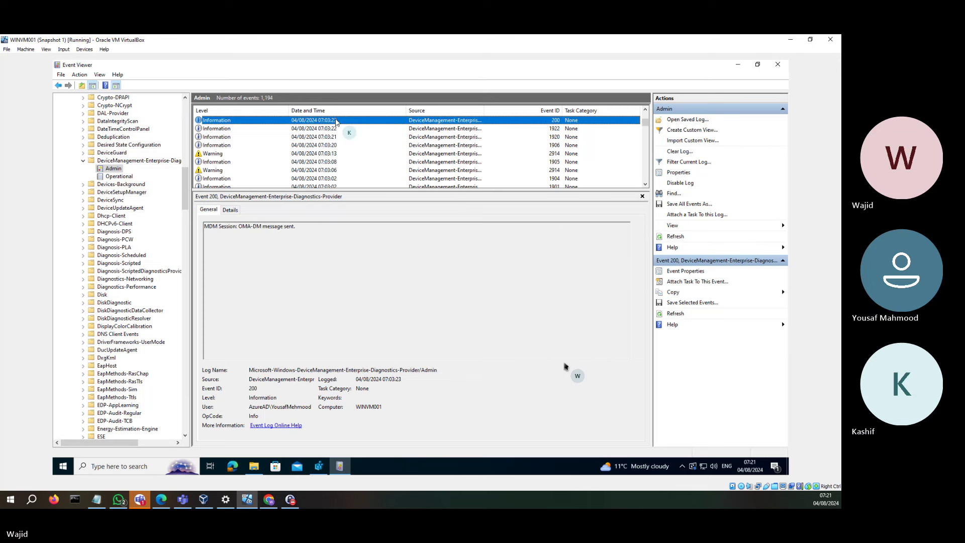
pyautogui.press('Up')
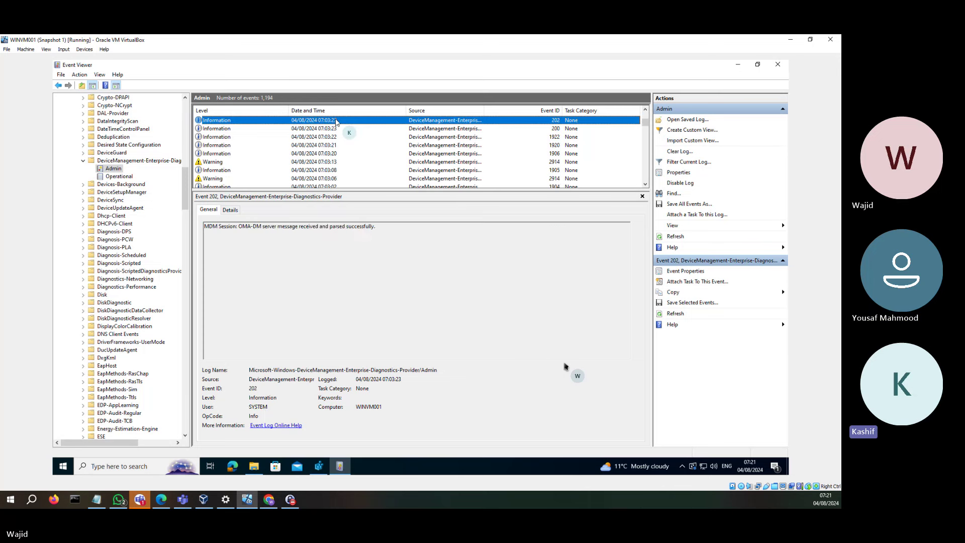
pyautogui.press('Up')
pyautogui.press('Up')
pyautogui.press('Up')
pyautogui.press('Up')
pyautogui.press('Up')
pyautogui.press('Up')
pyautogui.press('Up')
pyautogui.press('Up')
pyautogui.press('Up')
pyautogui.press('Up')
pyautogui.press('Up')
pyautogui.press('Up')
pyautogui.press('Up')
pyautogui.press('Up')
pyautogui.press('Up')
pyautogui.press('Up')
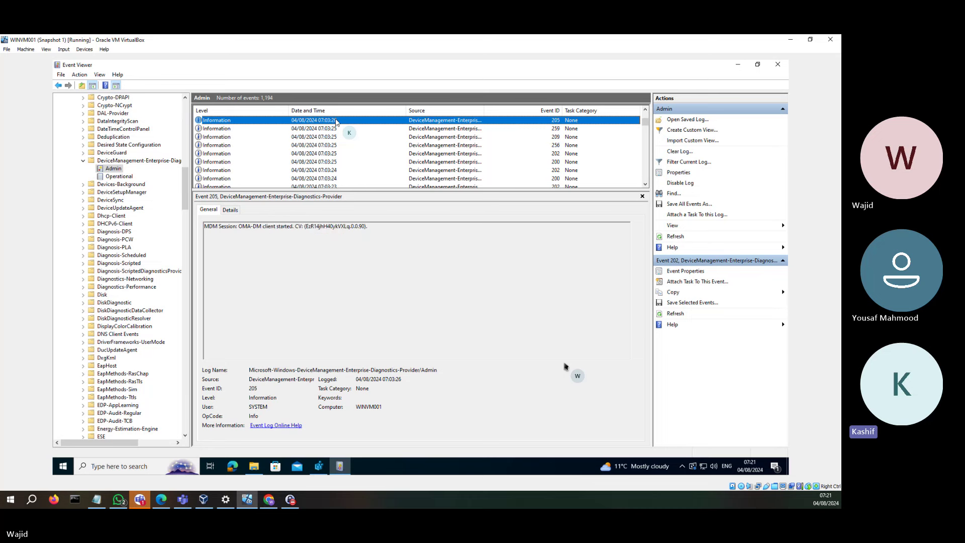
pyautogui.press('Up')
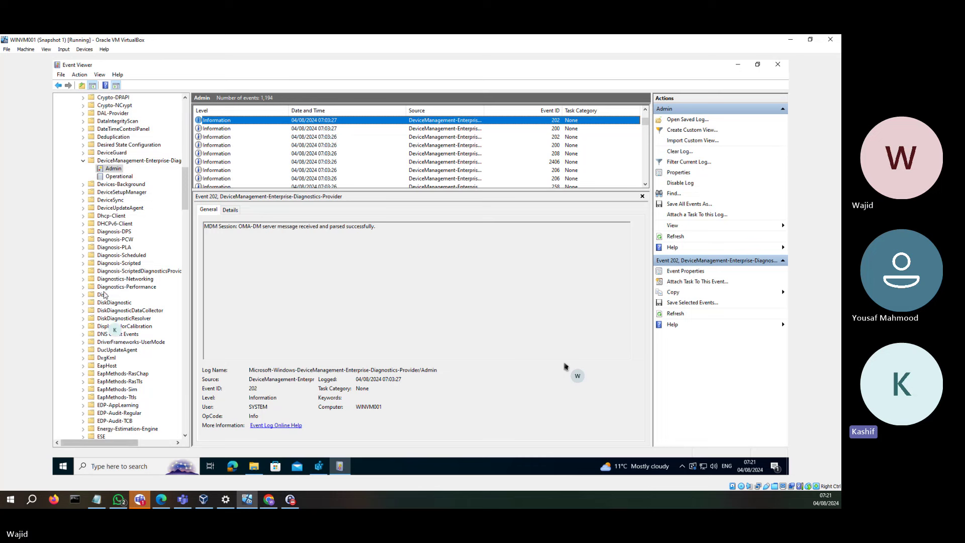
# Step: Collapse the DeviceManagement-Enterprise-Diagnostics-Provider folder, then find and expand the Bits-Client log folder
pyautogui.click(83, 160)
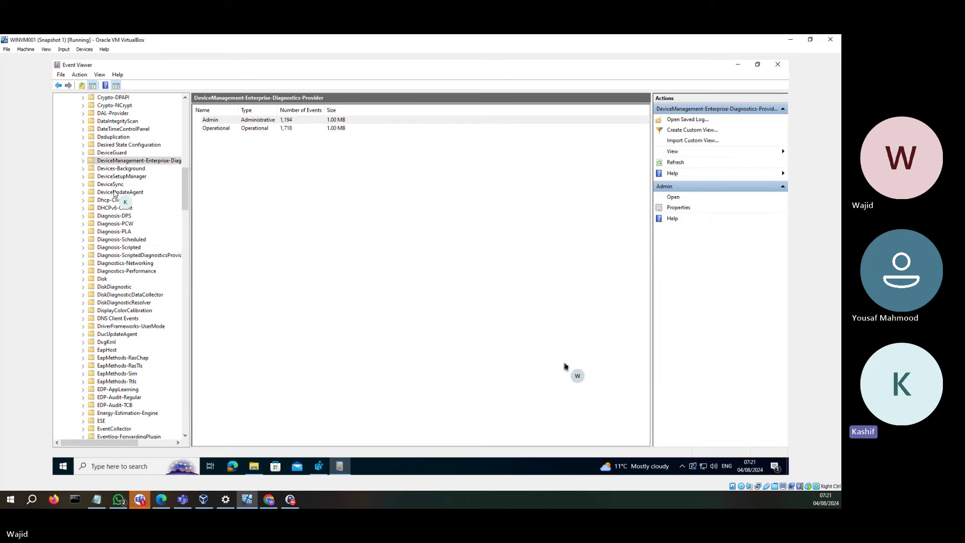
pyautogui.scroll(10, 115, 194)
pyautogui.scroll(4, 115, 194)
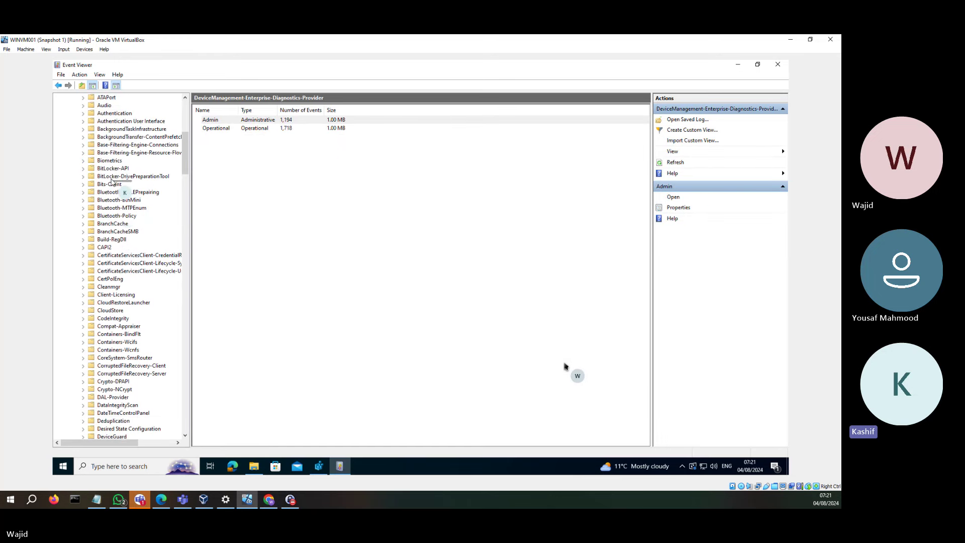
pyautogui.scroll(3, 111, 128)
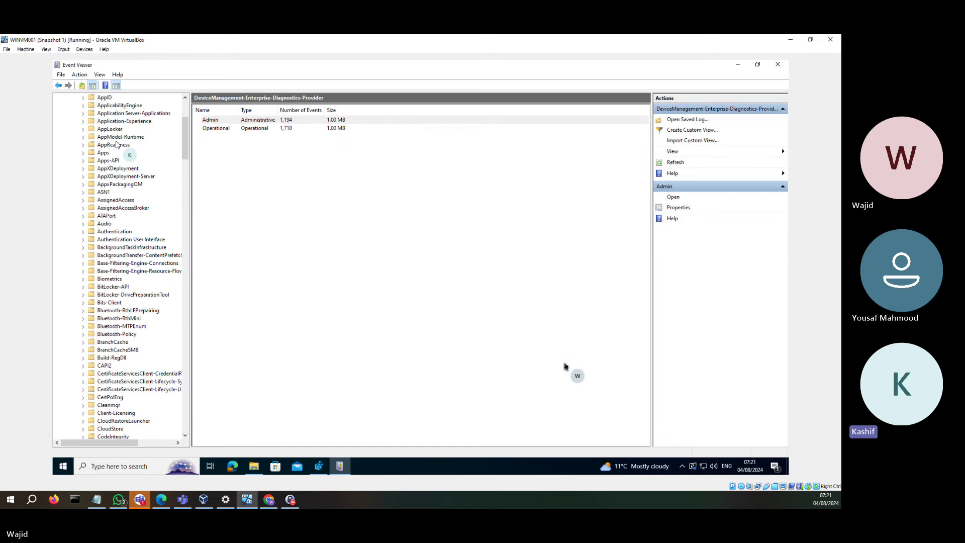
pyautogui.click(109, 302)
pyautogui.click(83, 302)
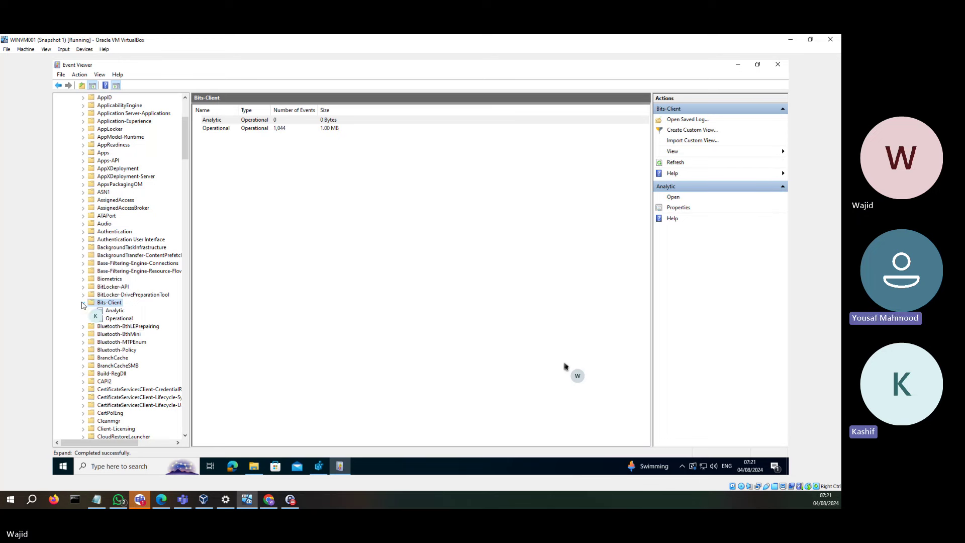
# Step: Open the Bits-Client Operational log, enlarge its event list and read event 306 logged at 07:03:02 and event 3 logged at 07:03:08
pyautogui.click(124, 320)
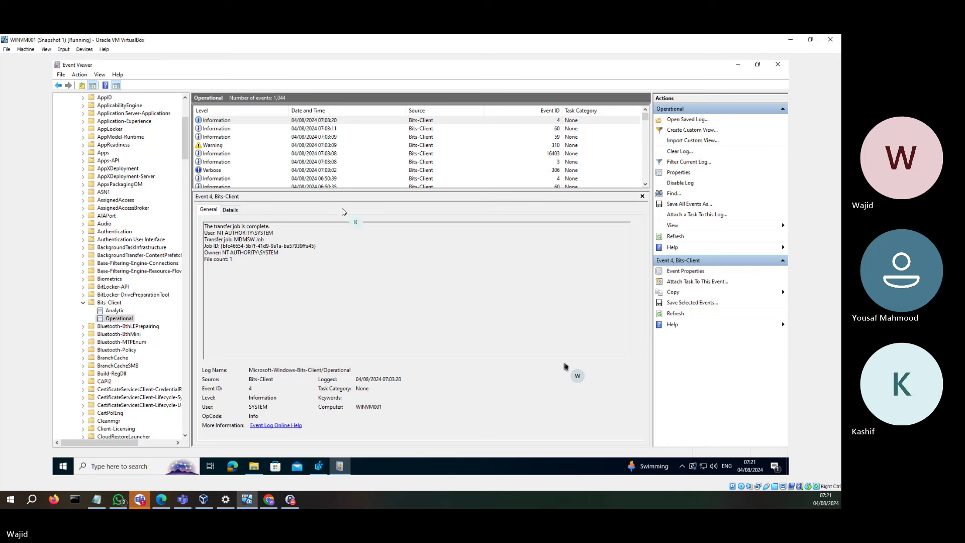
pyautogui.moveTo(344, 190); pyautogui.dragTo(343, 243)
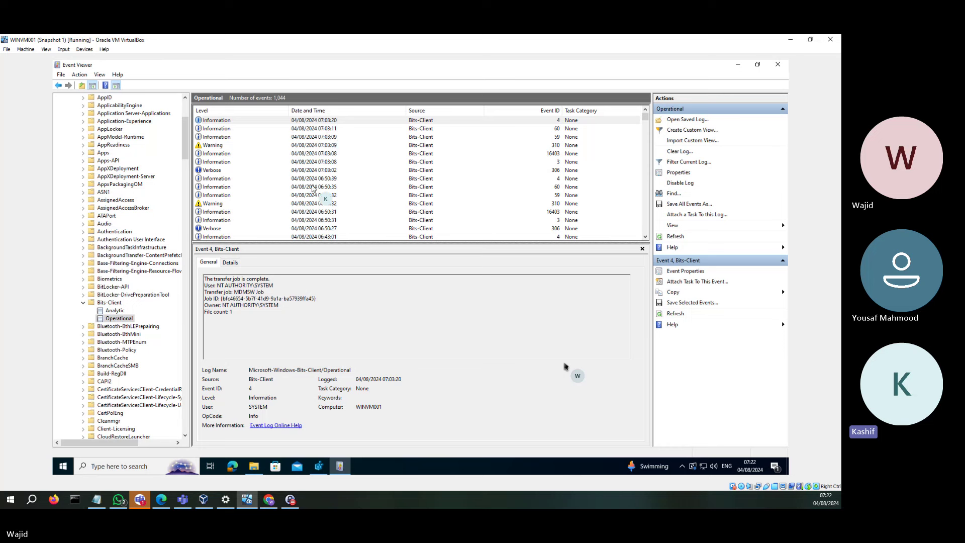
pyautogui.click(327, 171)
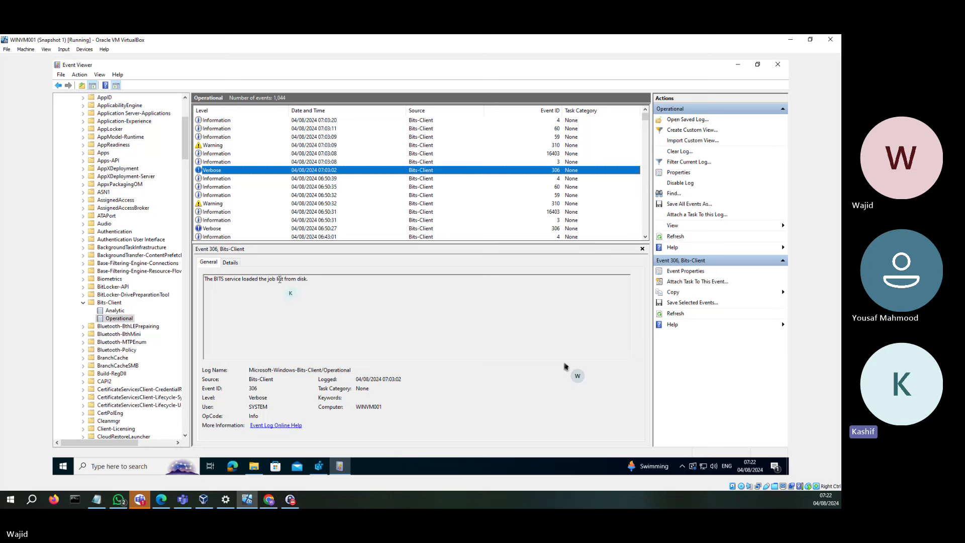
pyautogui.click(320, 162)
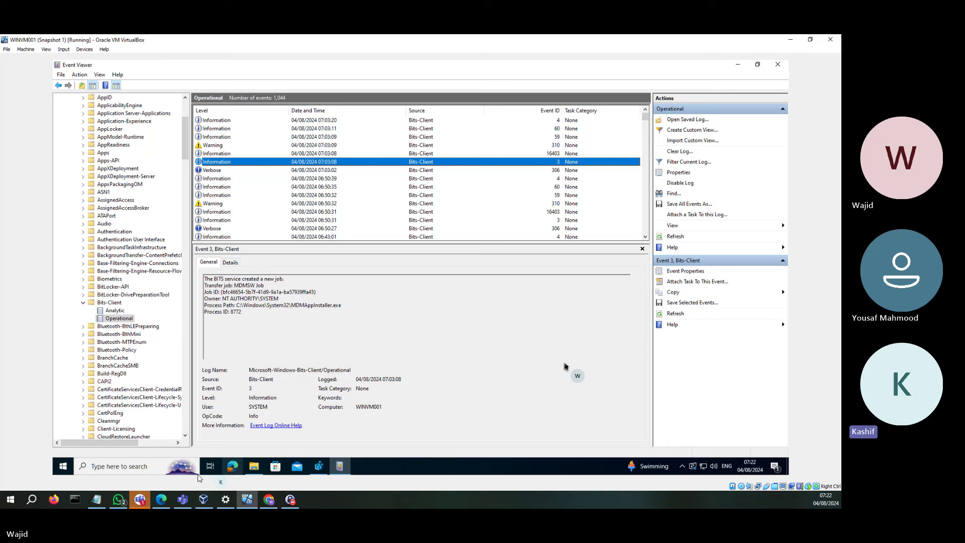
# Step: Switch to the Notepad note, highlight the BITS job ID in item 4 to compare it with event 3, and return to Event Viewer
pyautogui.click(129, 470)
pyautogui.hotkey('alt', 'Tab')
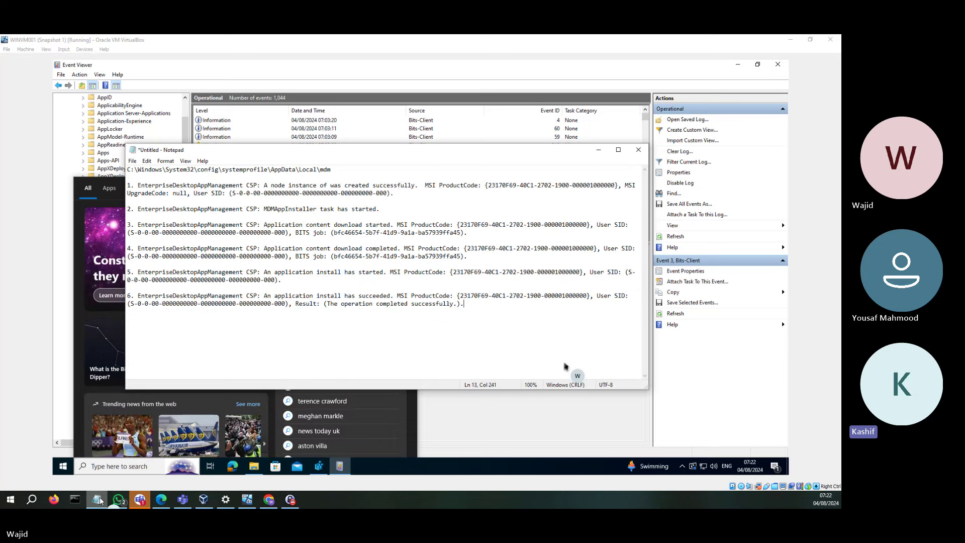
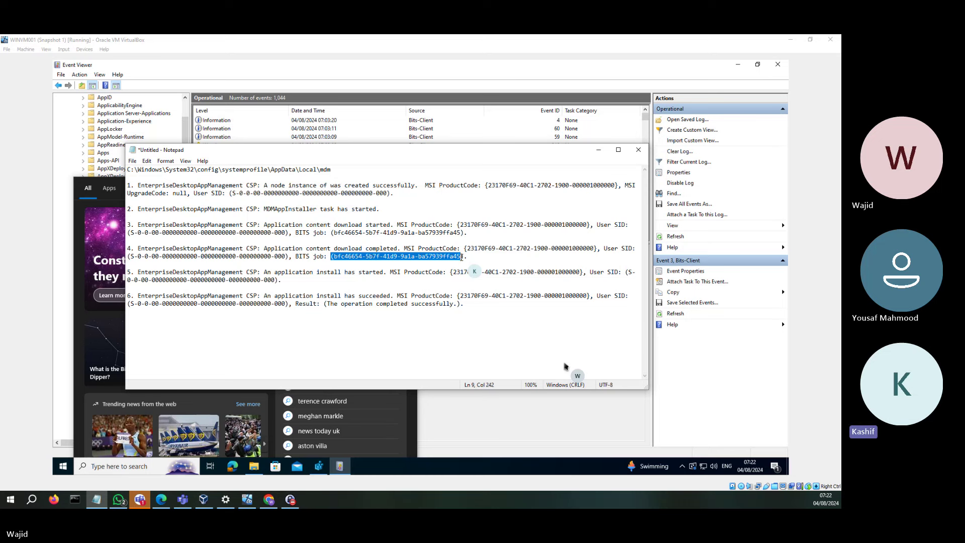
pyautogui.click(463, 430)
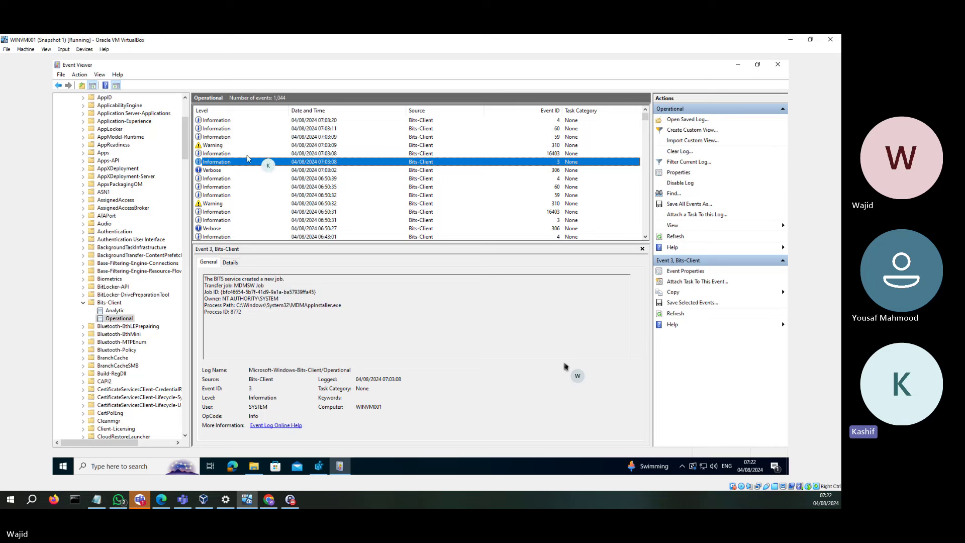
# Step: Read the full details of Bits-Client events 16403, 310, 59 and 60 logged between 07:03:08 and 07:03:11
pyautogui.click(220, 155)
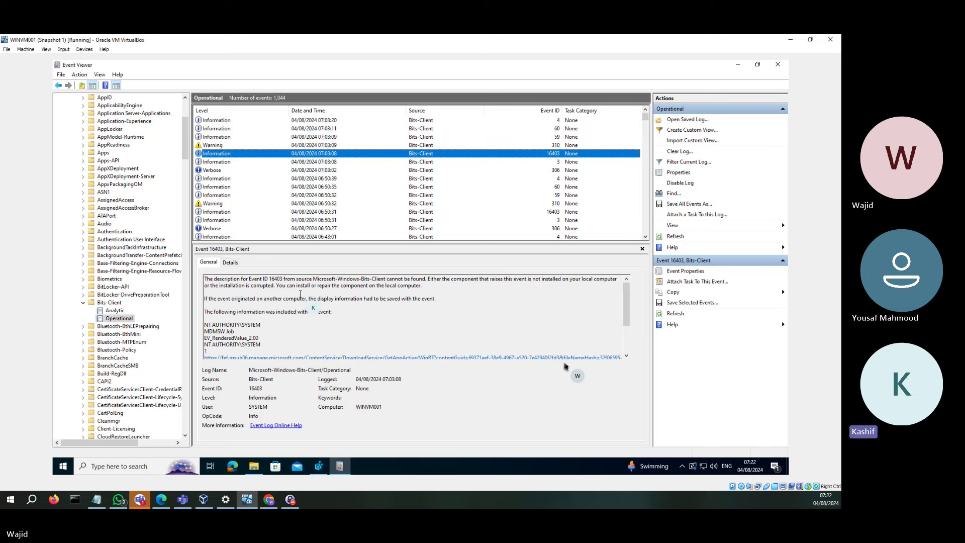
pyautogui.scroll(-3, 413, 287)
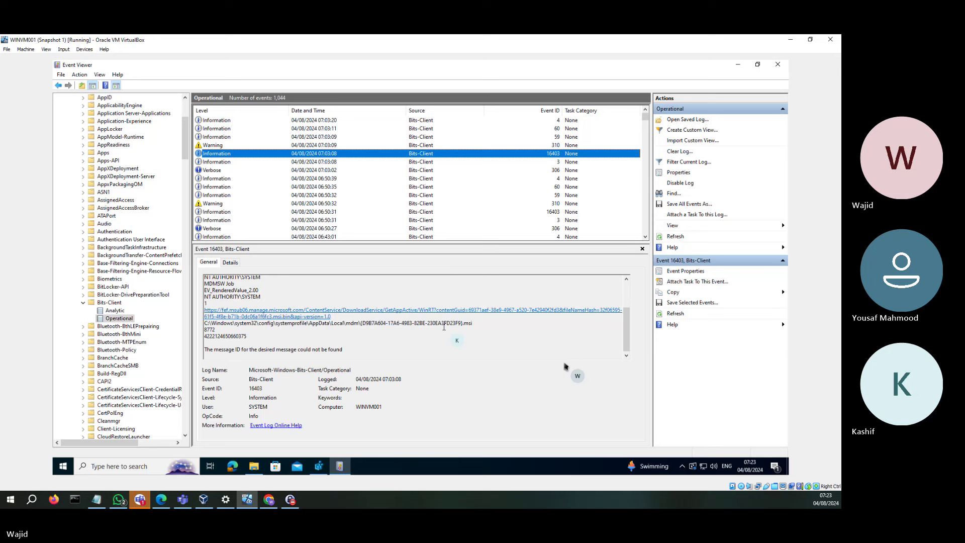
pyautogui.scroll(3, 444, 327)
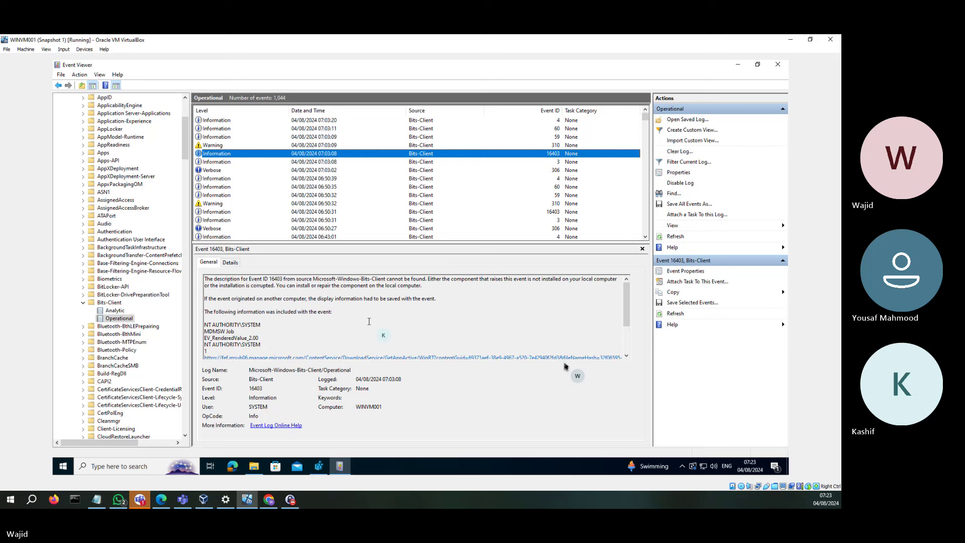
pyautogui.click(224, 146)
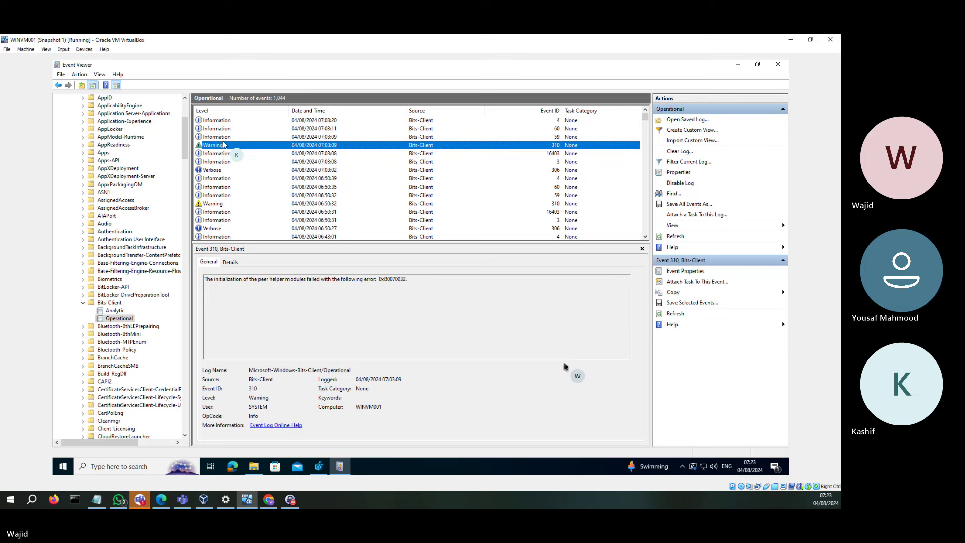
pyautogui.click(224, 137)
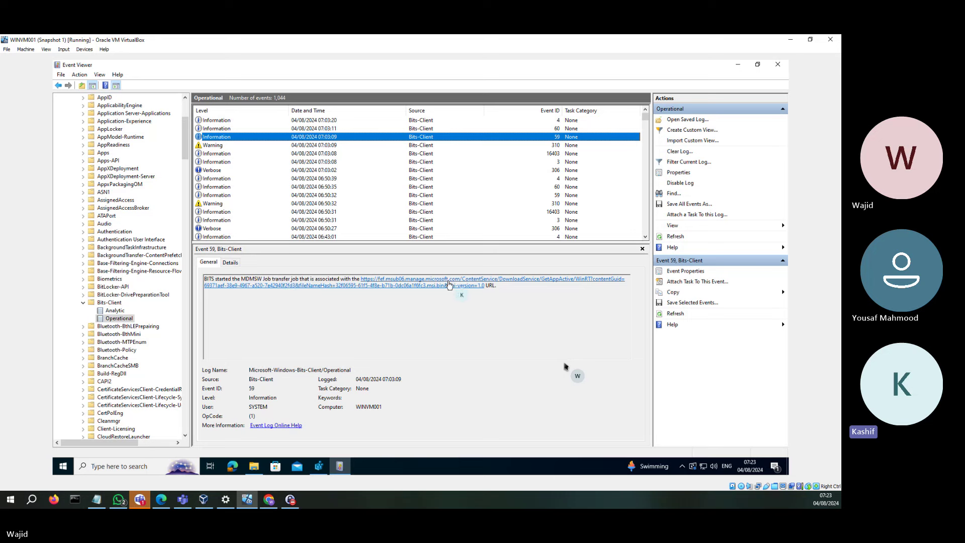
pyautogui.click(232, 130)
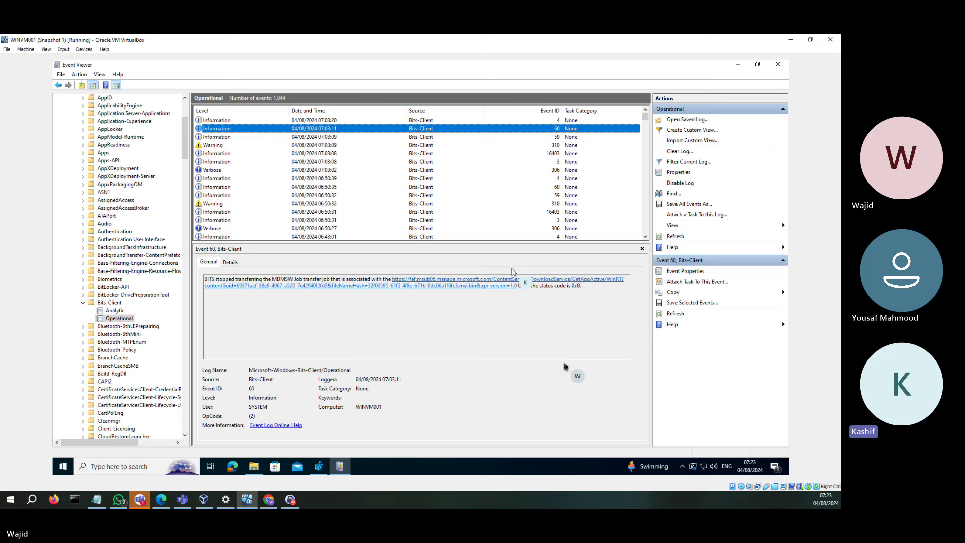
# Step: Read event 4 logged at 07:03:20, highlight its first message line and job ID, and compare the ID with the Notepad note
pyautogui.click(231, 122)
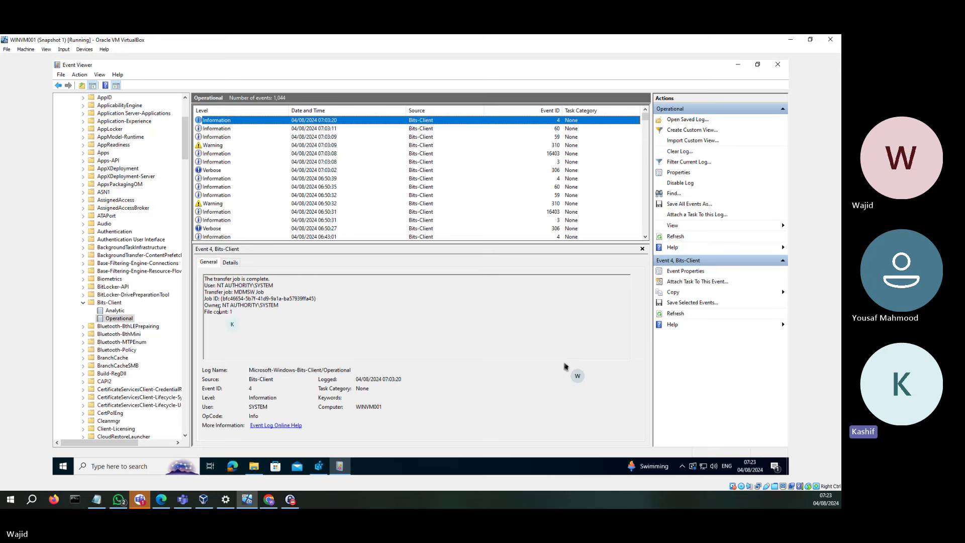
pyautogui.moveTo(270, 279); pyautogui.dragTo(203, 279)
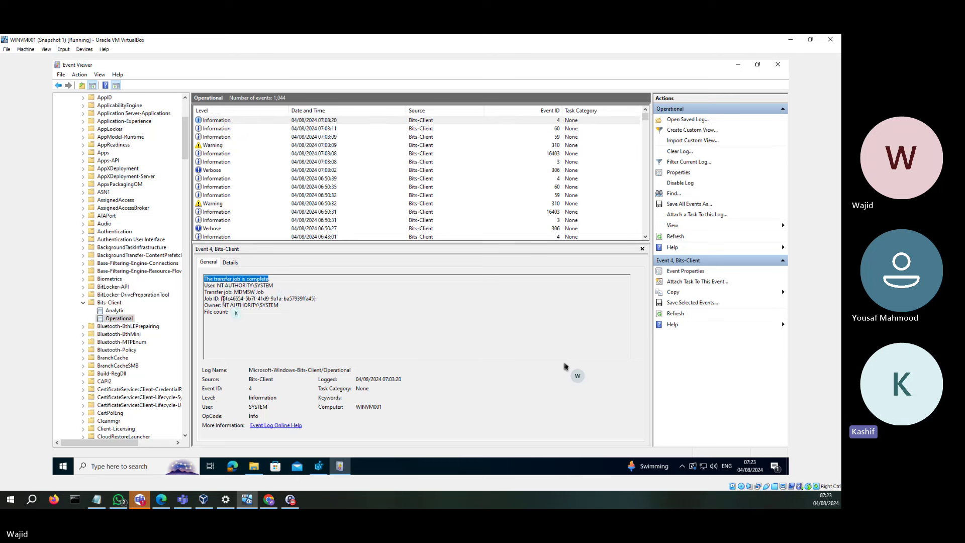
pyautogui.moveTo(222, 299); pyautogui.dragTo(304, 301)
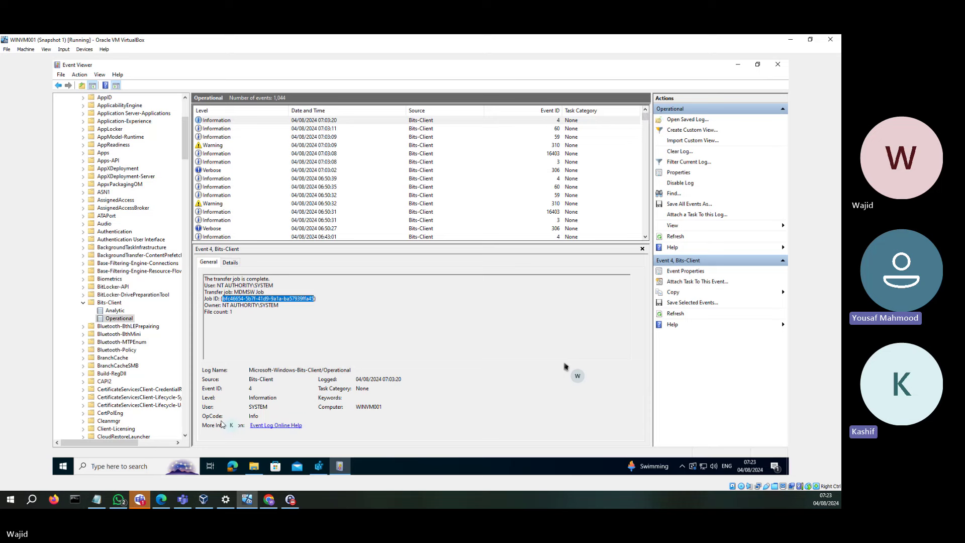
pyautogui.click(97, 500)
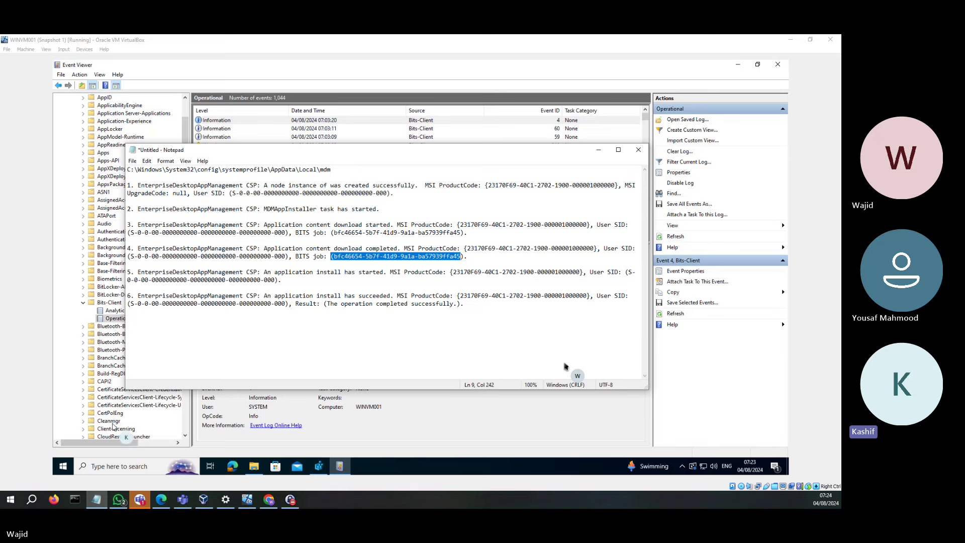
# Step: Return to Event Viewer, expand the DeviceManagement-Enterprise-Diagnostics-Provider folder and open its Admin log
pyautogui.scroll(-7, 101, 374)
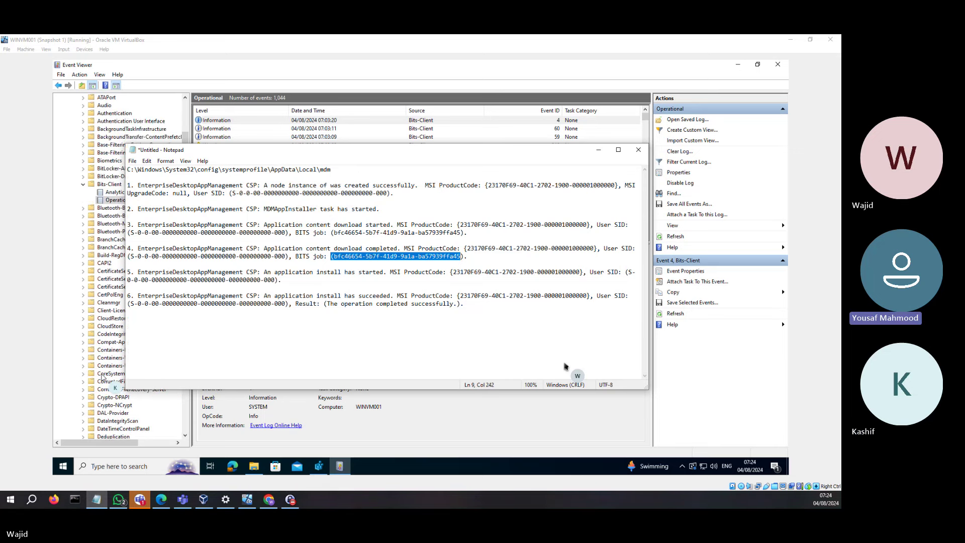
pyautogui.scroll(-1, 102, 377)
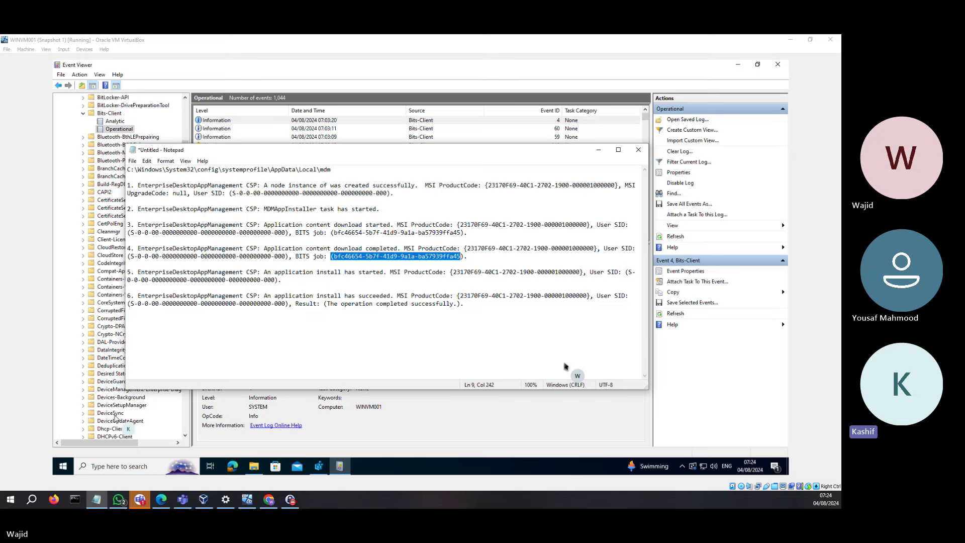
pyautogui.click(110, 382)
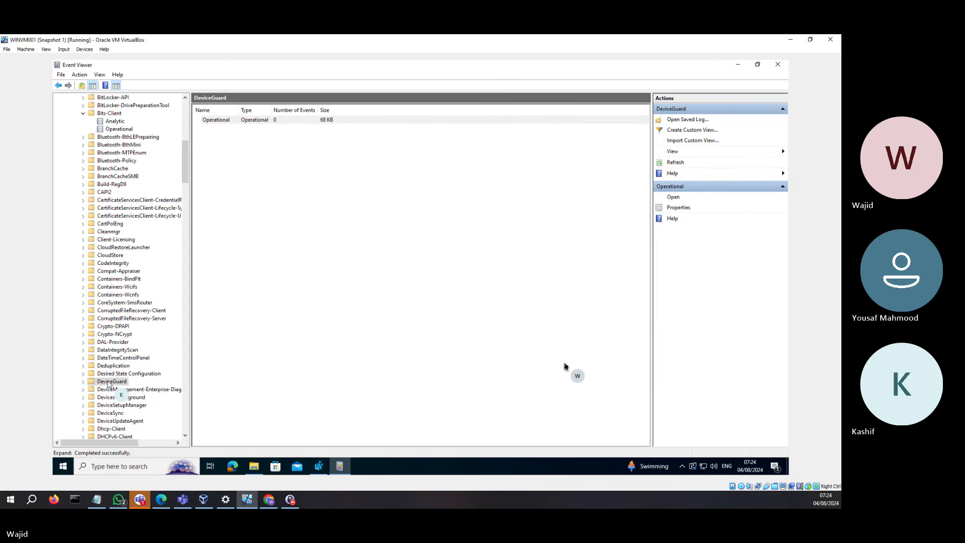
pyautogui.click(146, 389)
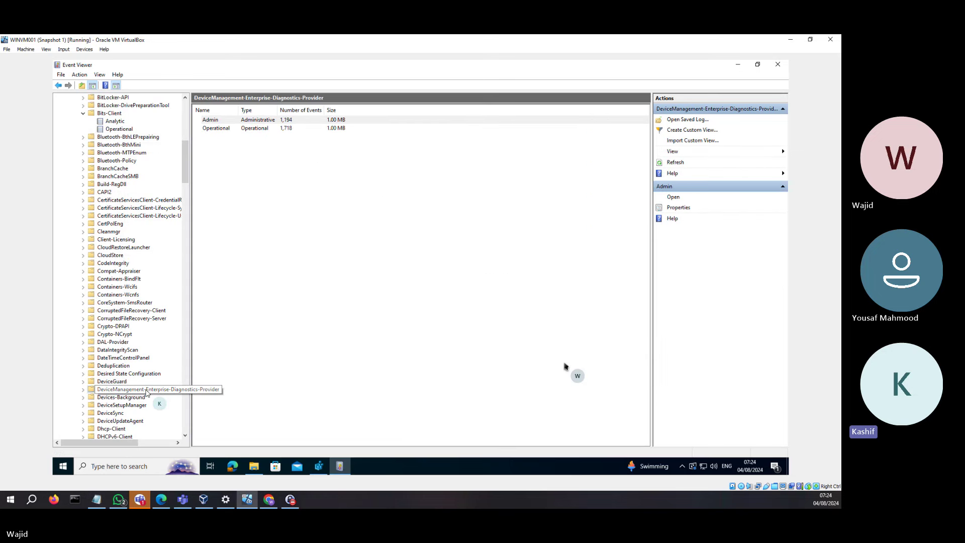
pyautogui.click(84, 390)
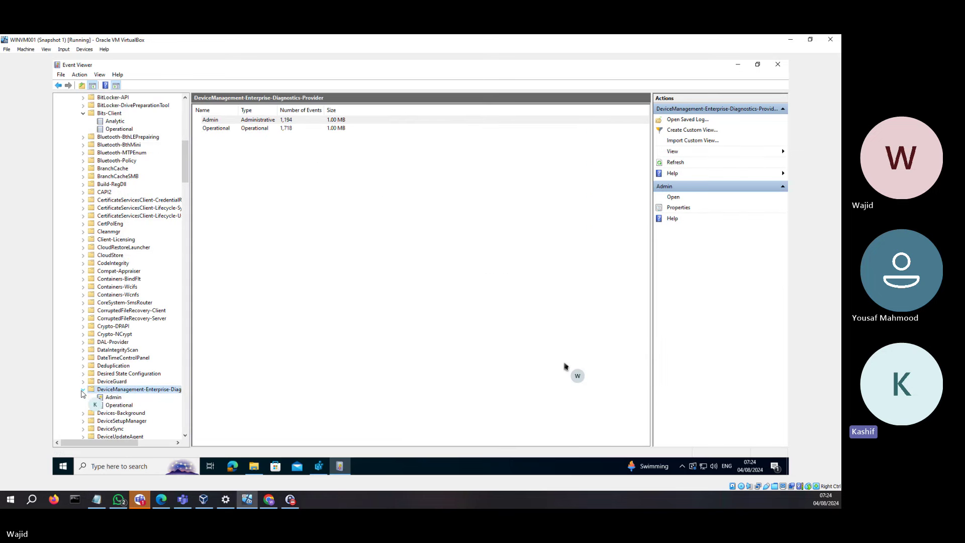
pyautogui.click(119, 399)
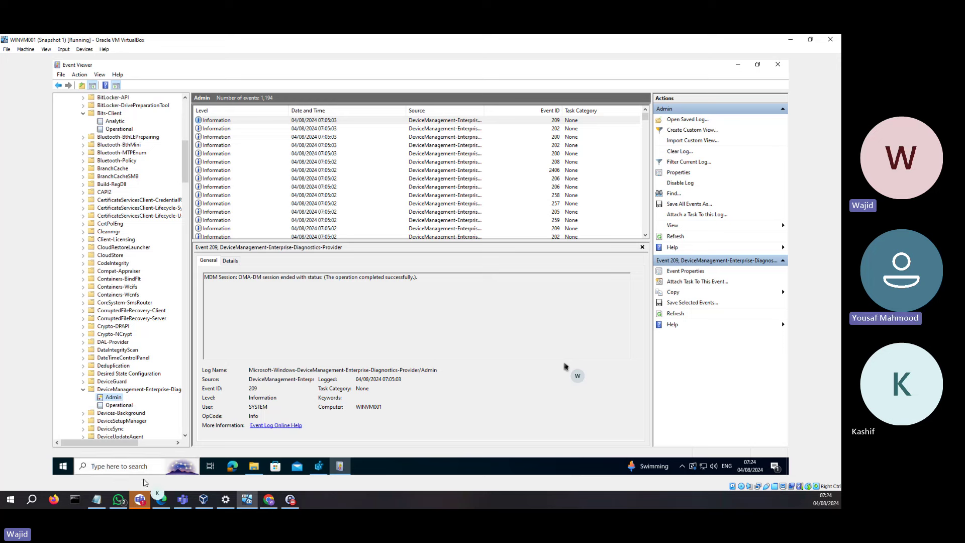
# Step: Search the VM's installed apps for "adobe" and return to the Admin log in Event Viewer
pyautogui.click(62, 467)
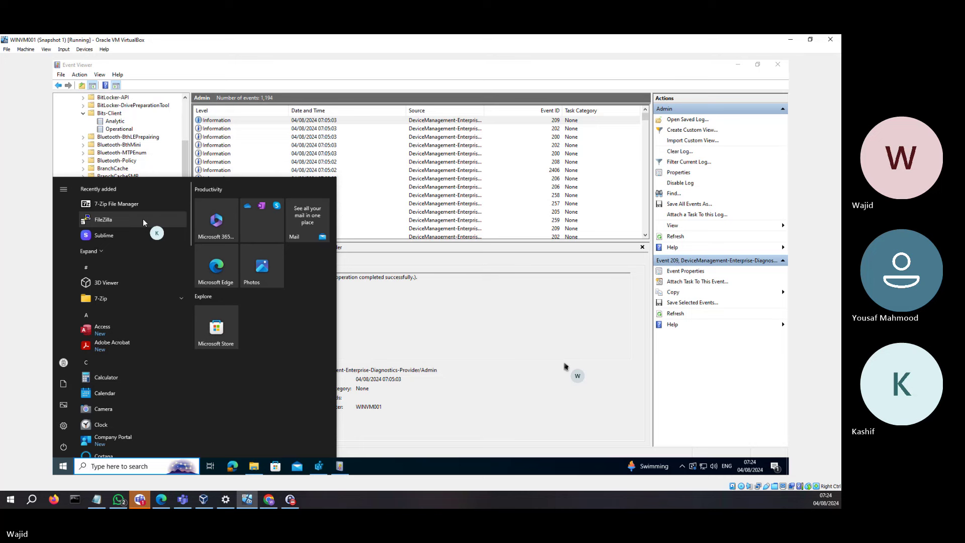
pyautogui.write('adobe')
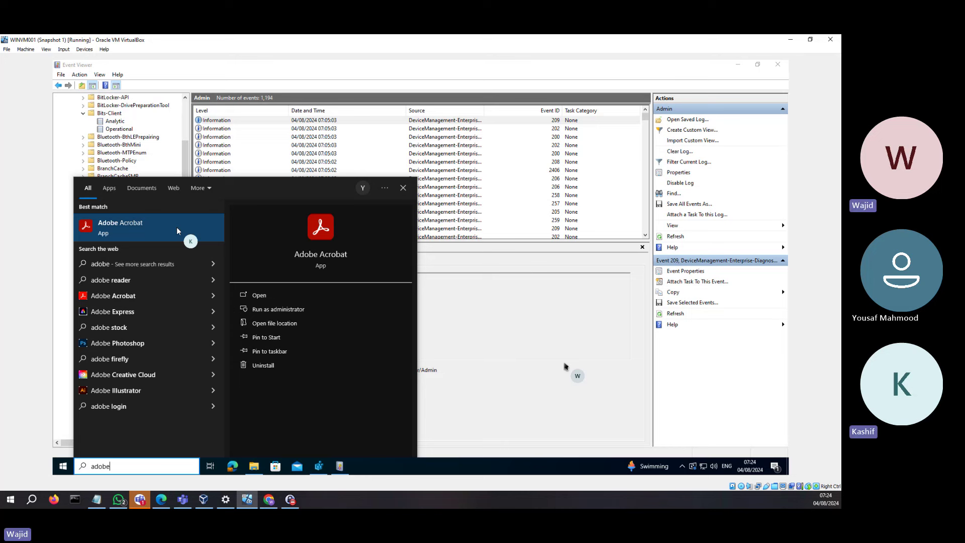
pyautogui.click(543, 370)
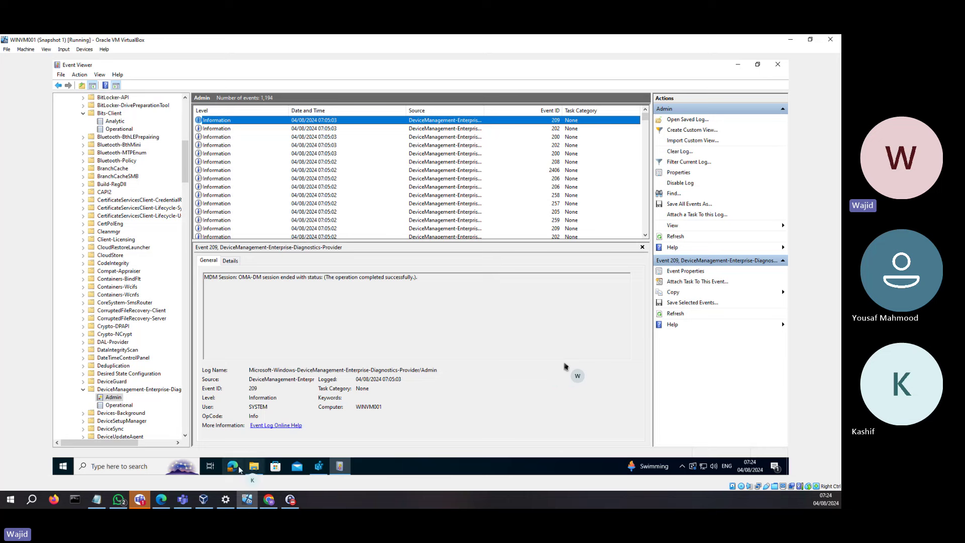
# Step: Switch to the Notepad note and highlight the product code and user SID in item 1, and the SID and BITS job ID in item 3
pyautogui.click(97, 500)
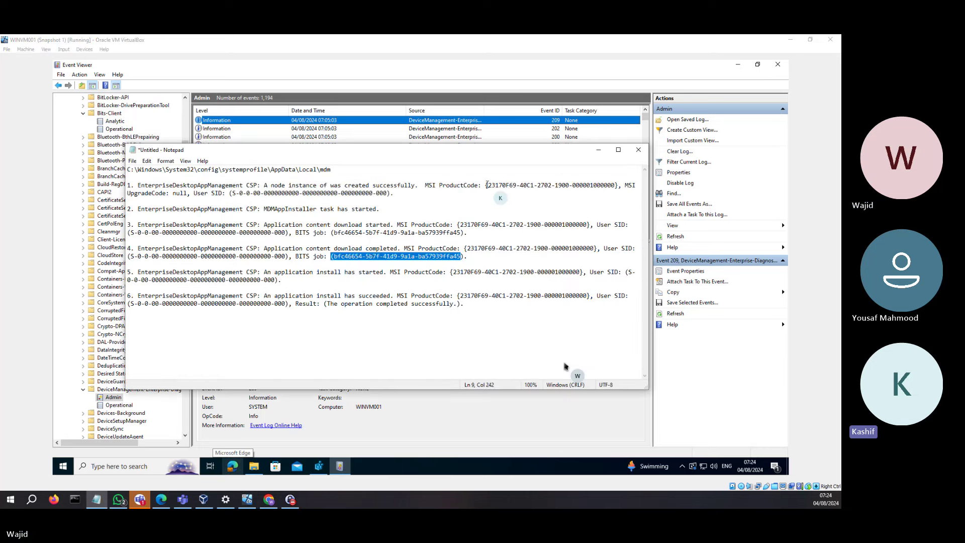
pyautogui.moveTo(486, 185); pyautogui.dragTo(607, 187)
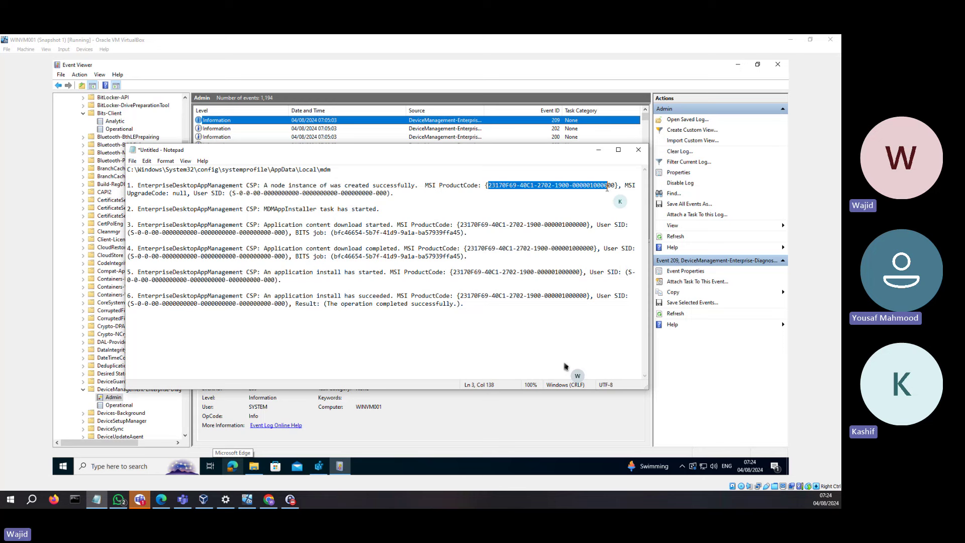
pyautogui.moveTo(232, 193); pyautogui.dragTo(371, 195)
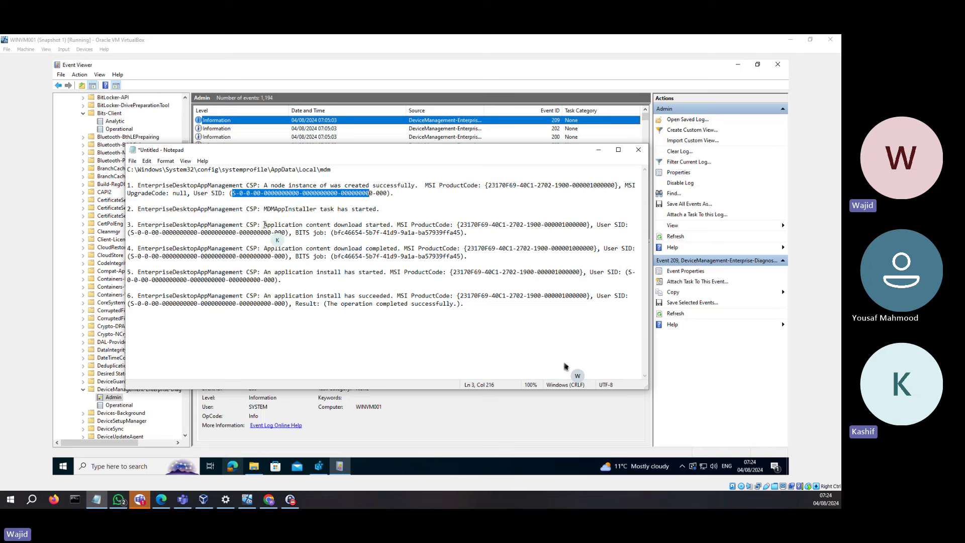
pyautogui.moveTo(266, 232); pyautogui.dragTo(232, 235)
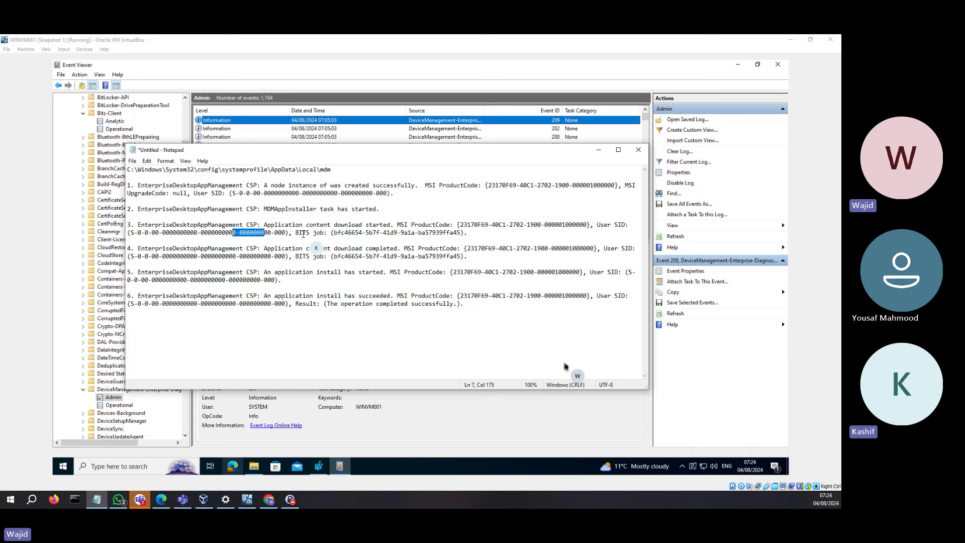
pyautogui.moveTo(333, 234); pyautogui.dragTo(423, 234)
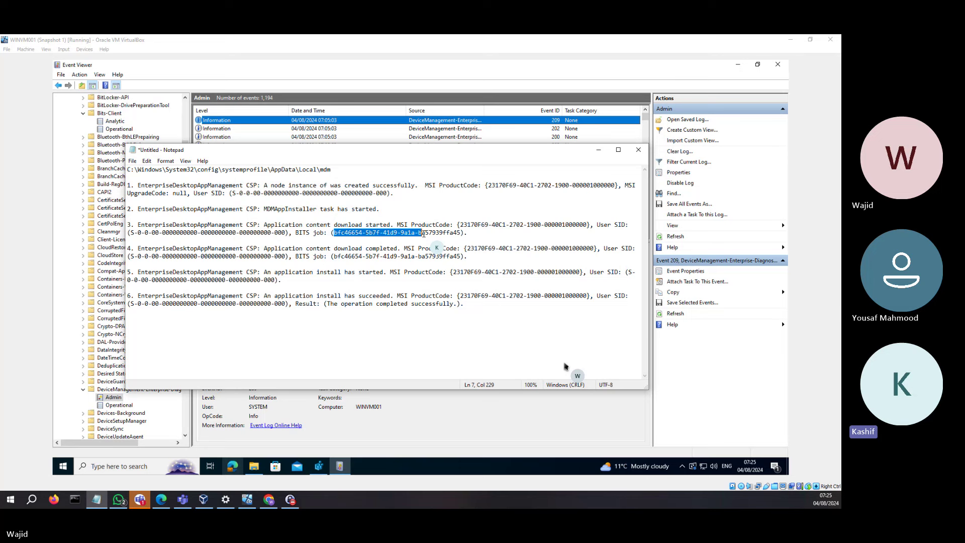
pyautogui.click(518, 328)
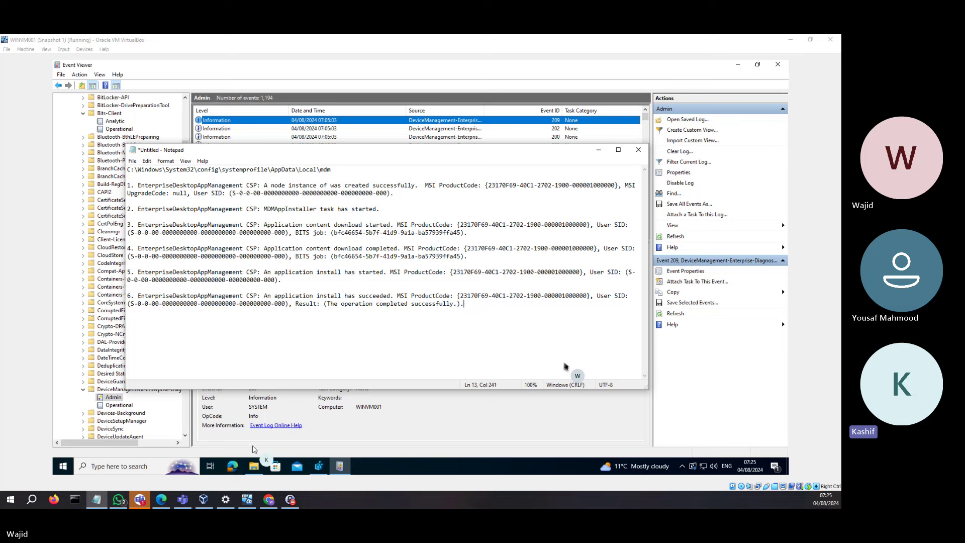
# Step: Switch to the Intune admin center in the browser and open Cisco AnyConnect Secure Mobility Client from the Windows apps
pyautogui.click(181, 466)
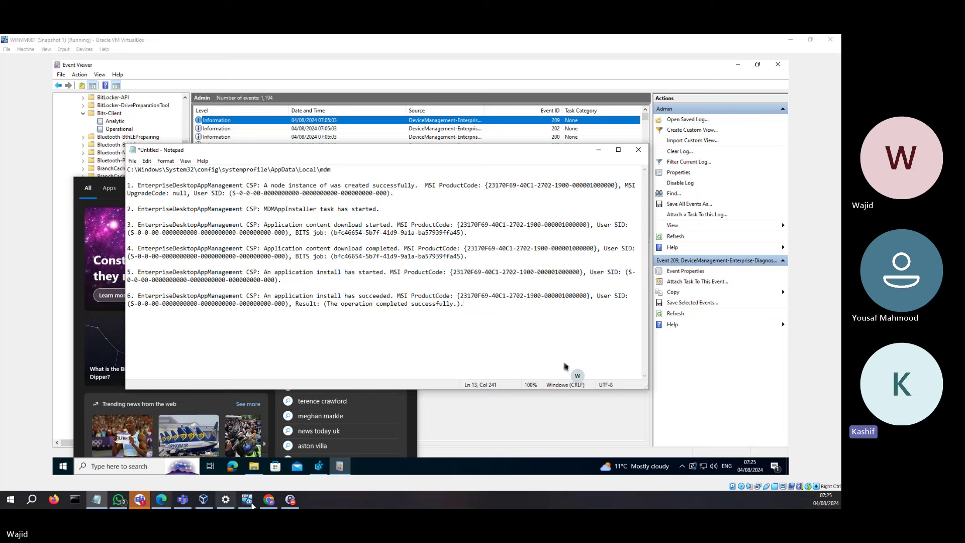
pyautogui.click(269, 499)
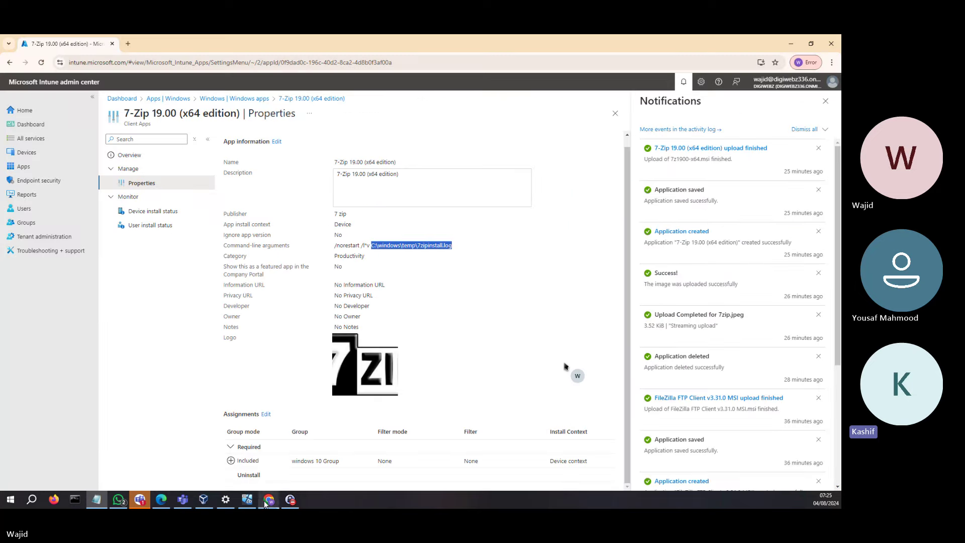
pyautogui.click(23, 166)
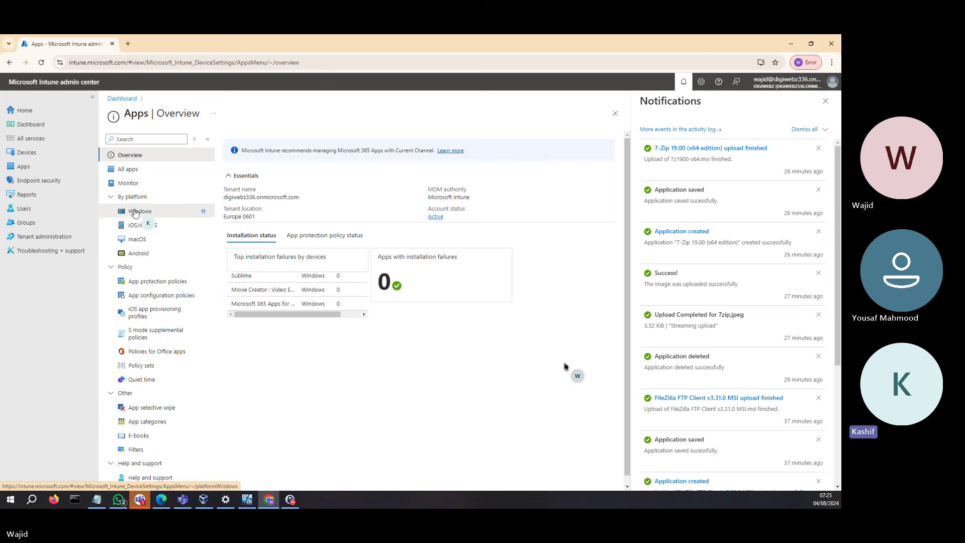
pyautogui.click(135, 212)
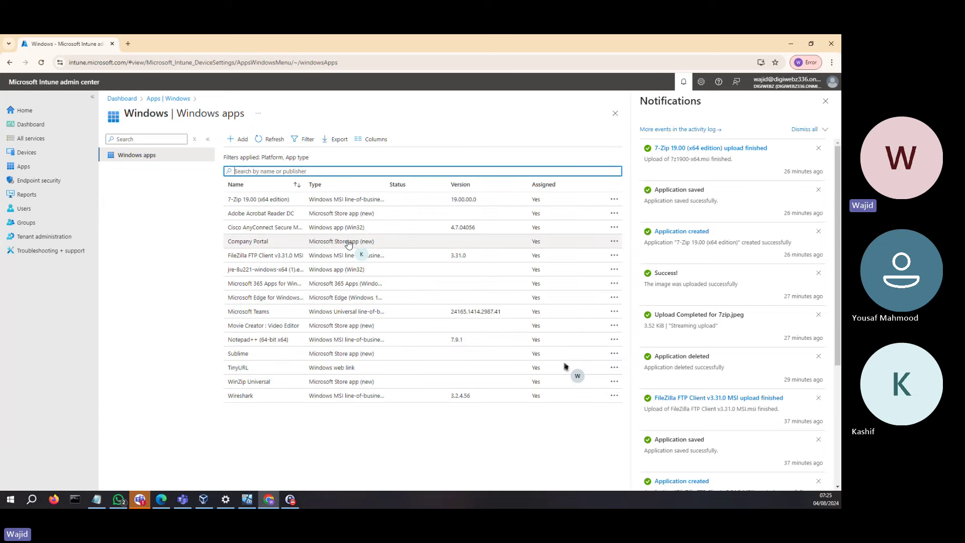
pyautogui.click(276, 232)
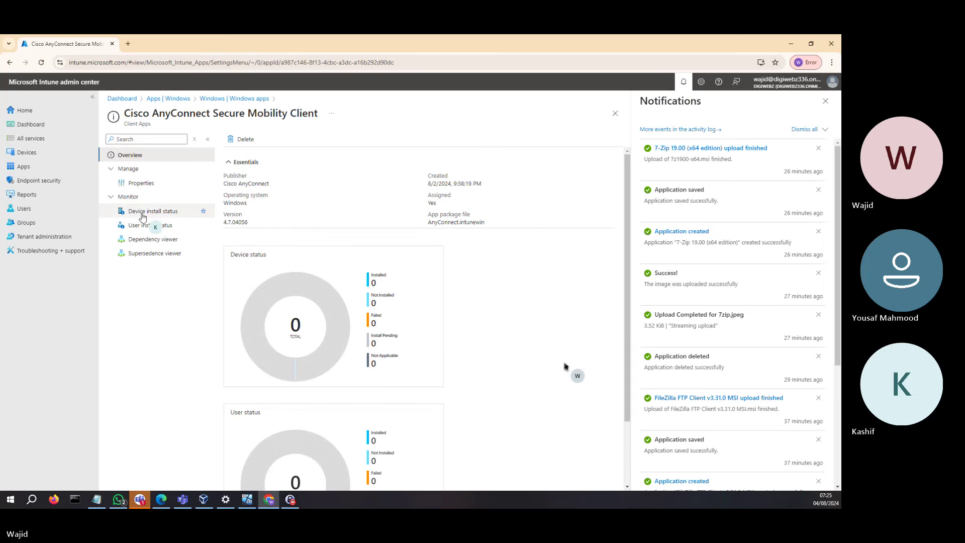
# Step: Review the Cisco AnyConnect app's properties, from its app information and install commands through detection rules to group assignments
pyautogui.click(145, 186)
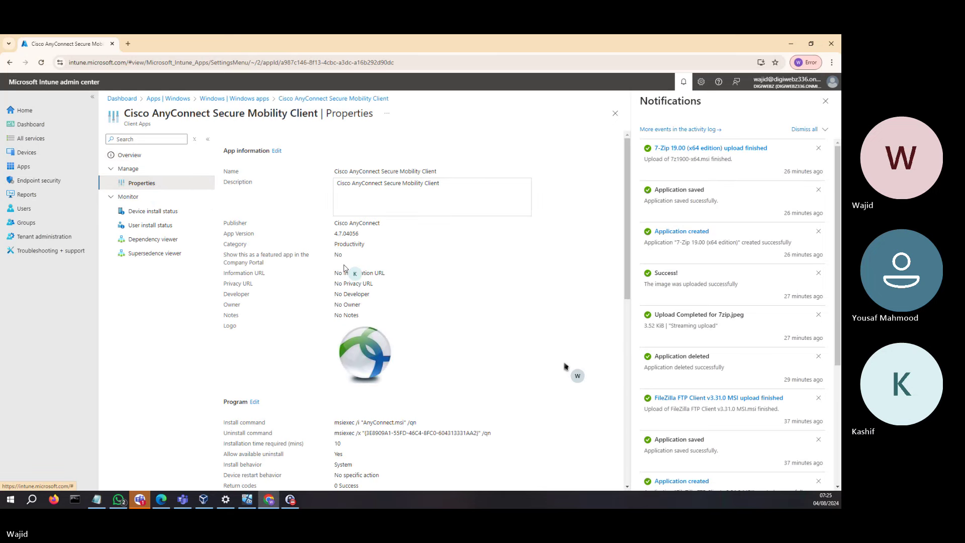
pyautogui.scroll(-3, 354, 299)
pyautogui.scroll(-5, 354, 306)
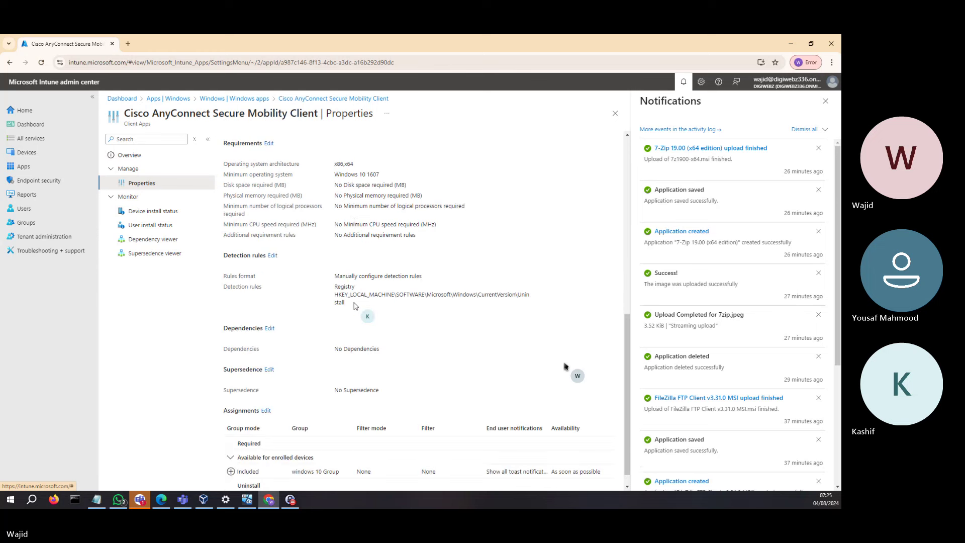
pyautogui.scroll(-2, 355, 305)
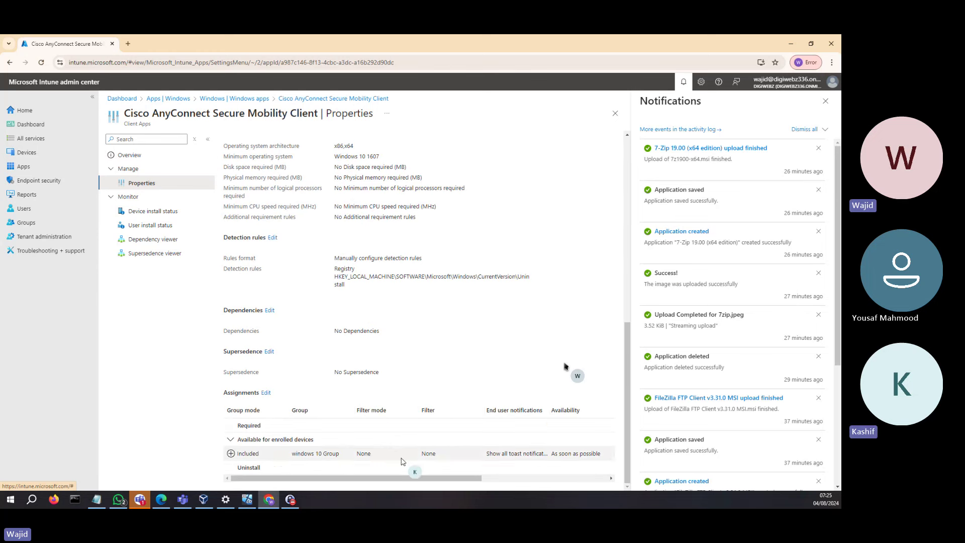
# Step: Switch to the Windows 10 VM, launch Company Portal and search the VM for "cisco"
pyautogui.click(247, 500)
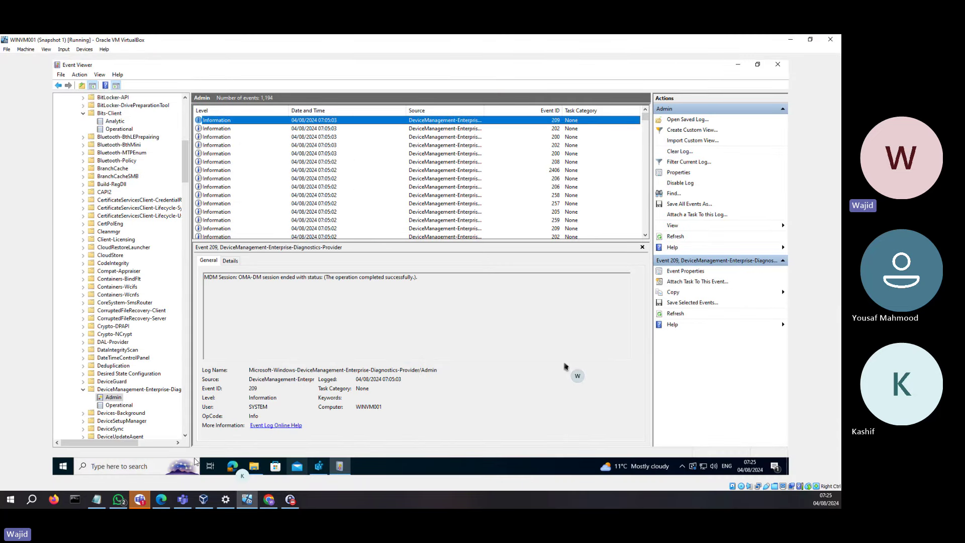
pyautogui.click(62, 466)
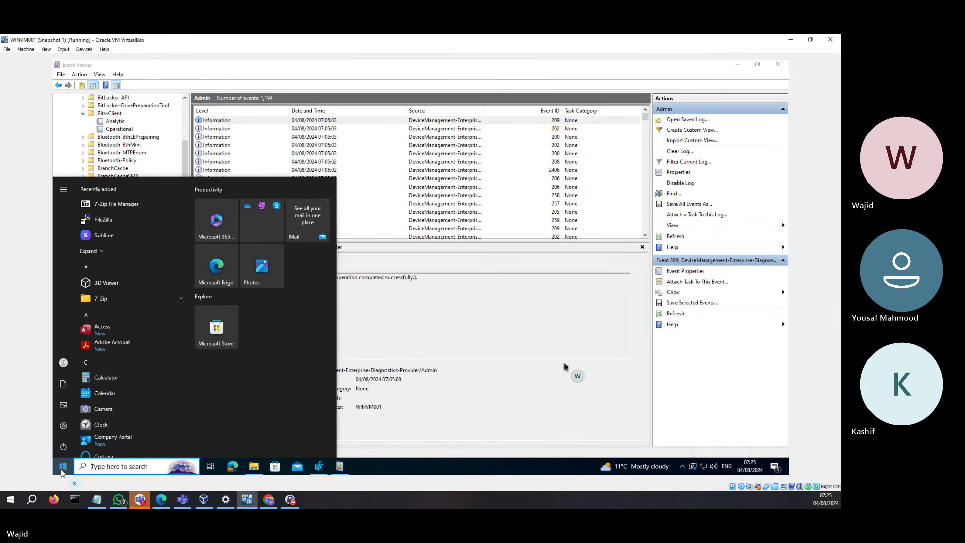
pyautogui.click(119, 440)
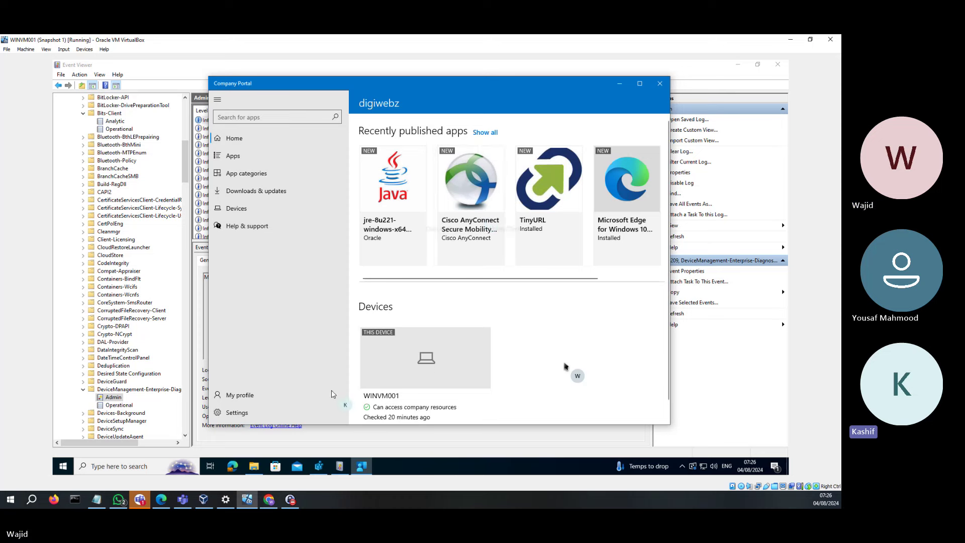
pyautogui.click(124, 467)
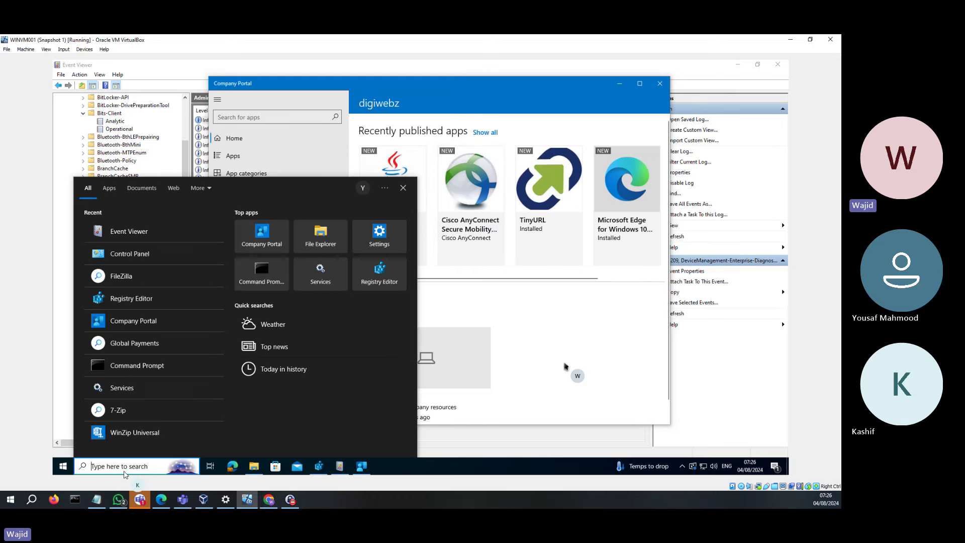
pyautogui.write('cisco')
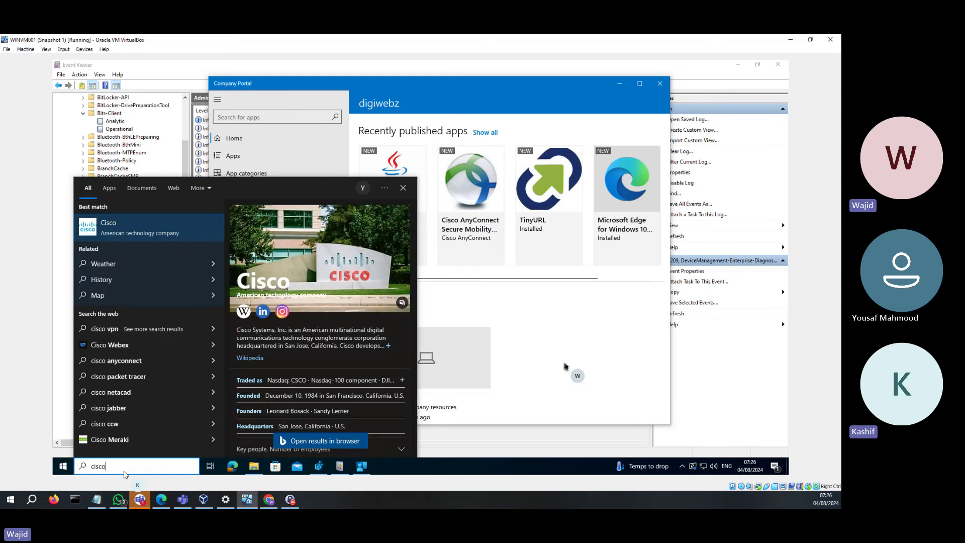
# Step: Minimize the windows behind Company Portal and open the Cisco AnyConnect Secure Mobility Client page in the portal
pyautogui.click(739, 67)
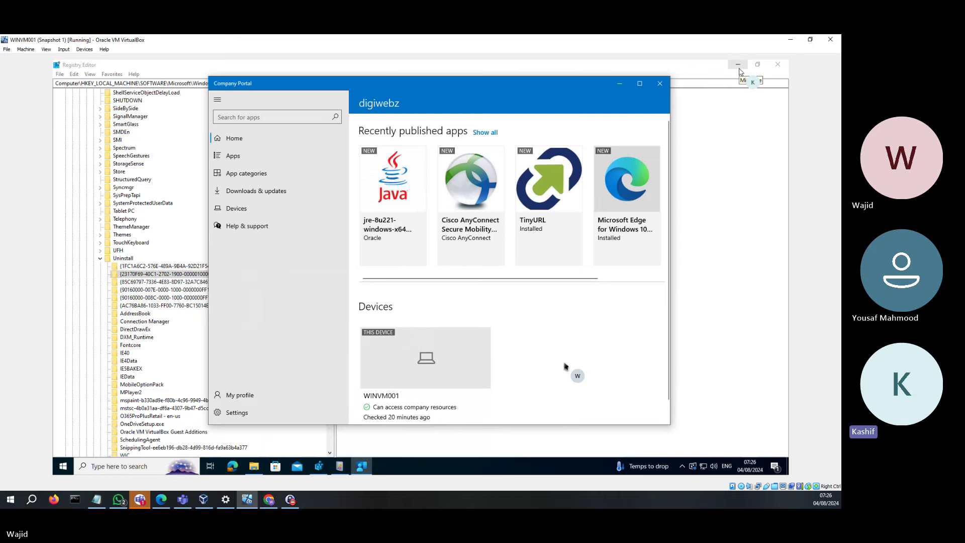
pyautogui.click(739, 66)
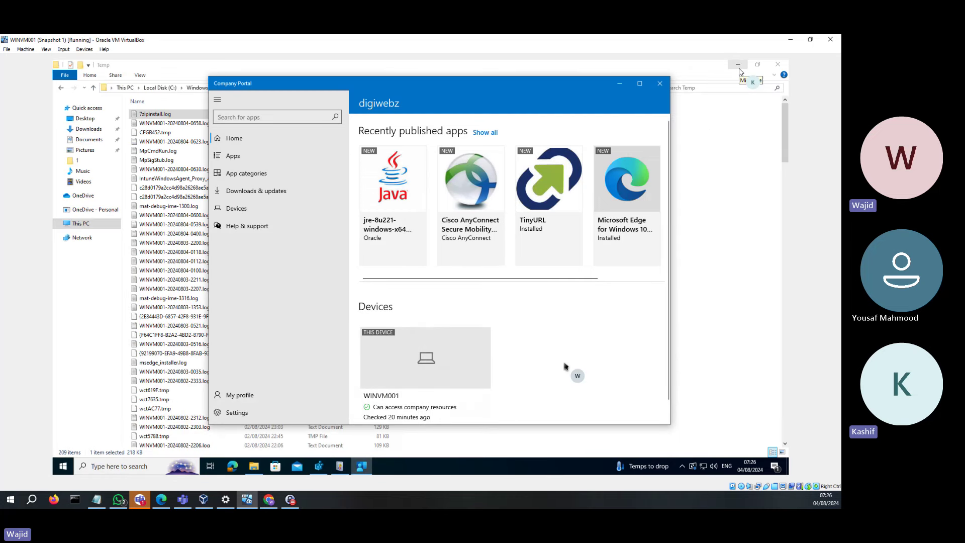
pyautogui.click(739, 66)
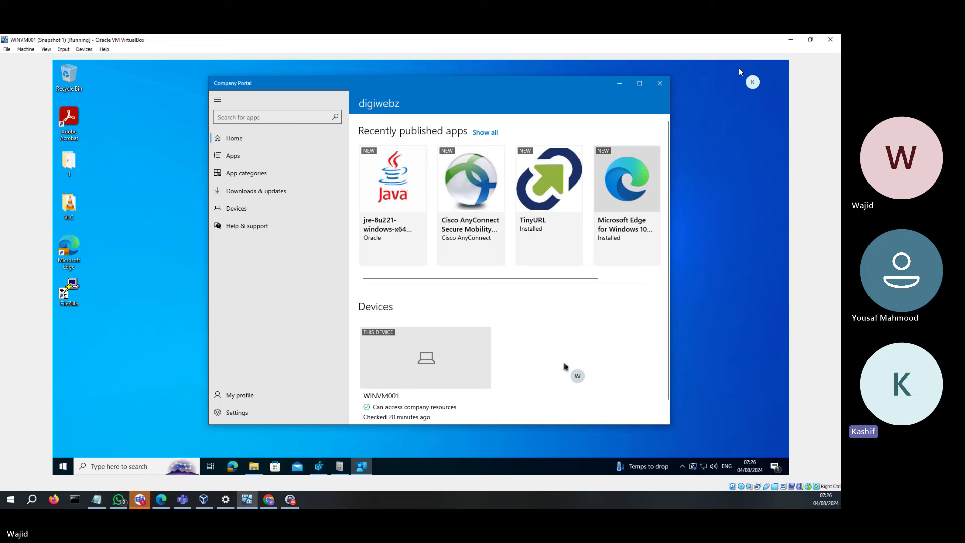
pyautogui.click(476, 191)
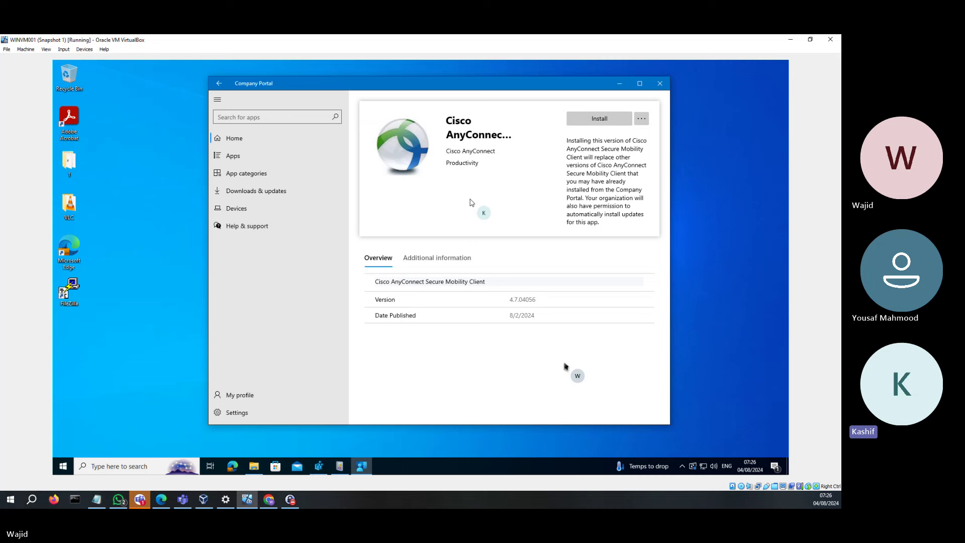
# Step: In File Explorer, open Content\Incoming under C:\Program Files (x86)\Microsoft Intune Management Extension and copy the folder's path
pyautogui.click(252, 469)
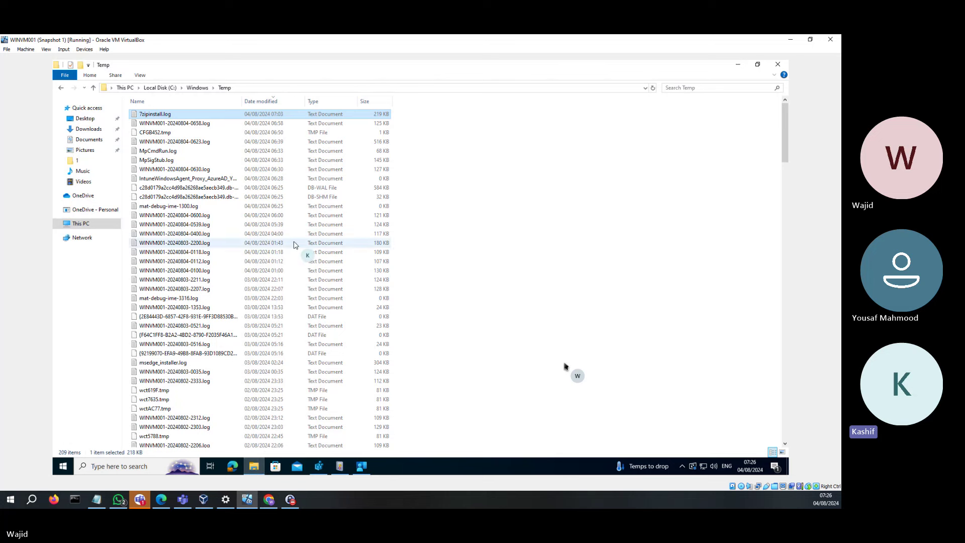
pyautogui.click(160, 88)
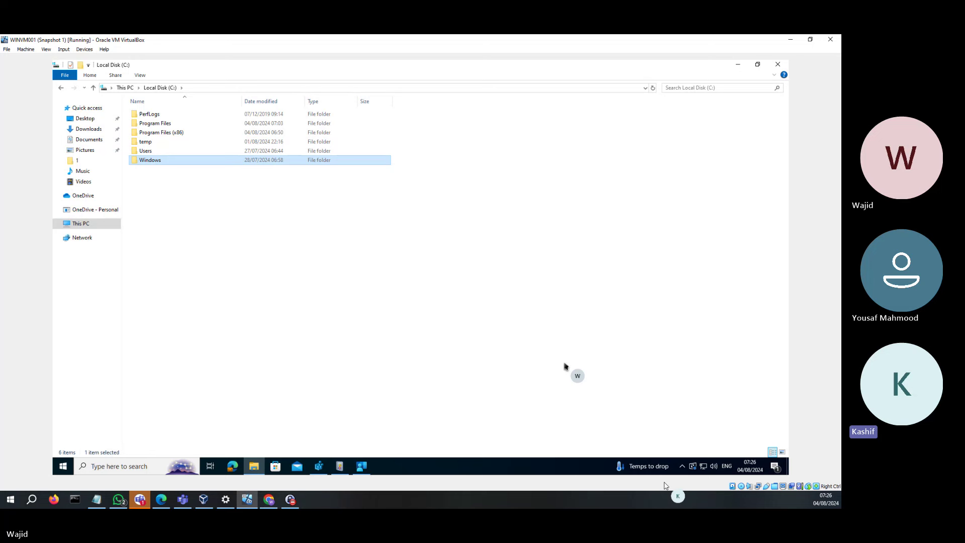
pyautogui.doubleClick(185, 135)
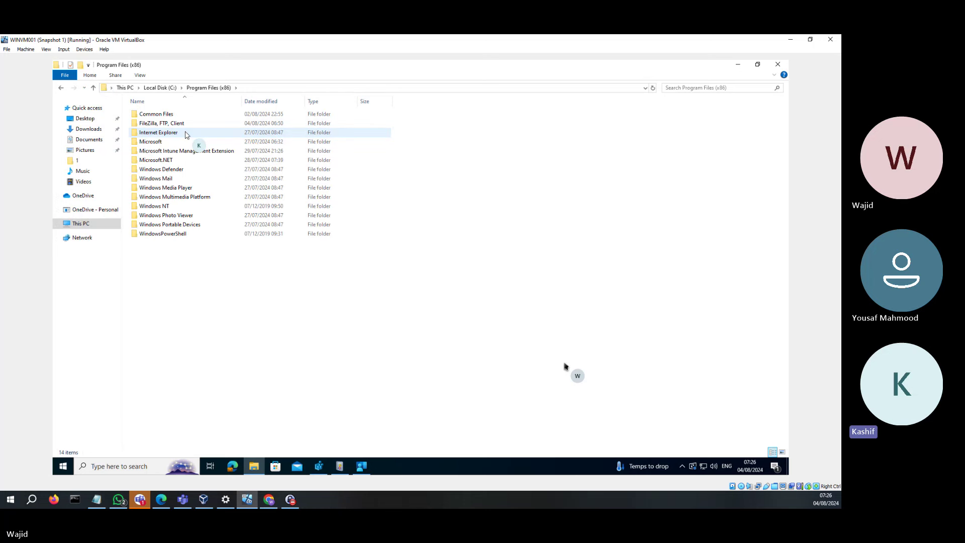
pyautogui.doubleClick(176, 150)
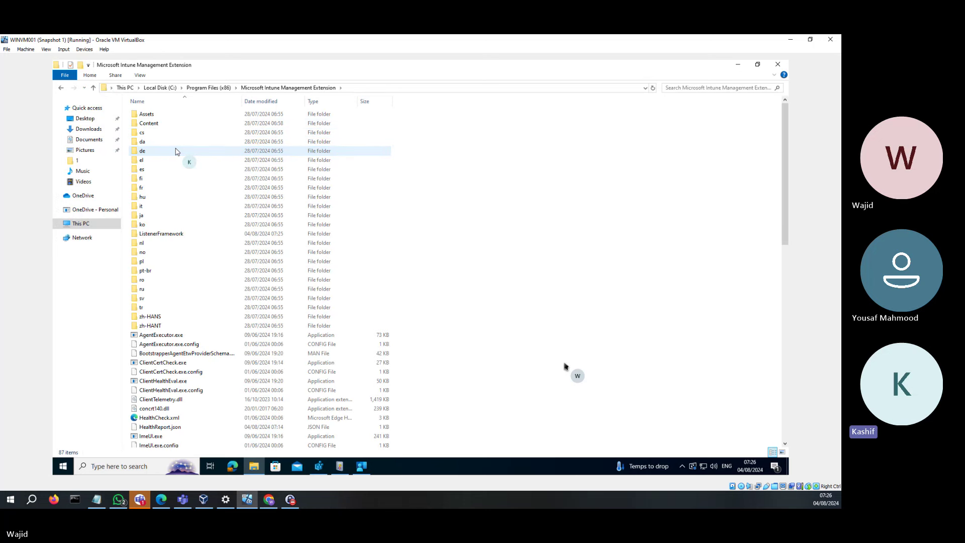
pyautogui.doubleClick(155, 125)
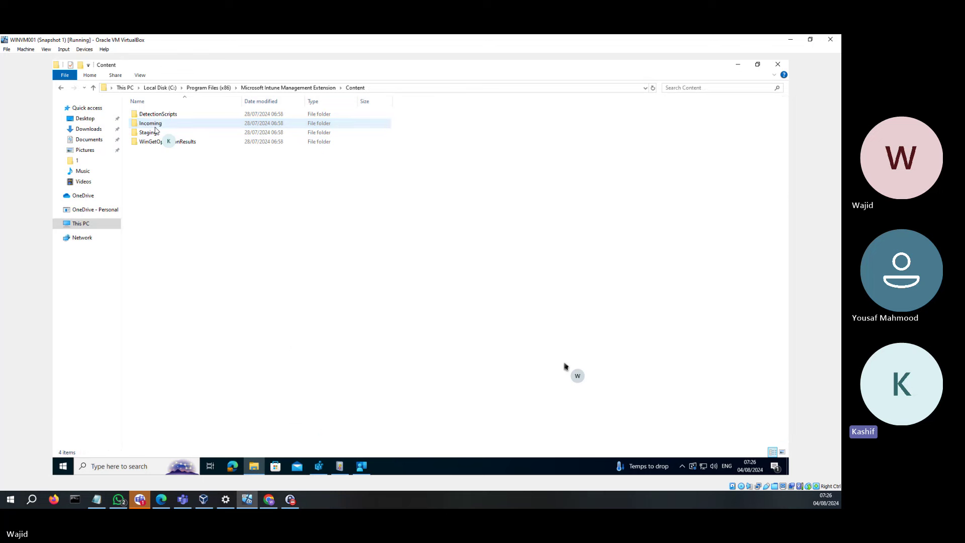
pyautogui.doubleClick(156, 126)
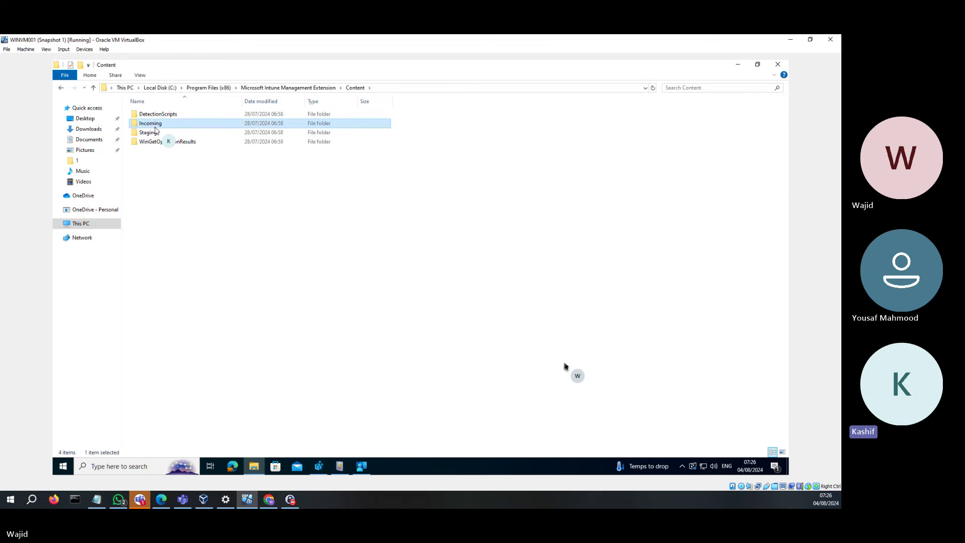
pyautogui.click(432, 87)
pyautogui.hotkey('ctrl', 'c')
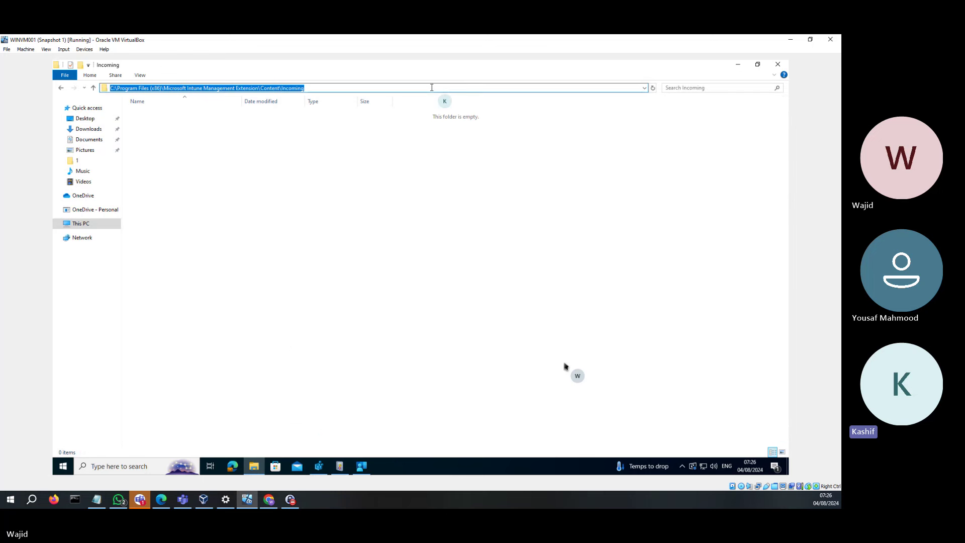
# Step: Switch to the Notepad note, leave blank lines below item 6 and start a new line with "Wind"
pyautogui.click(103, 503)
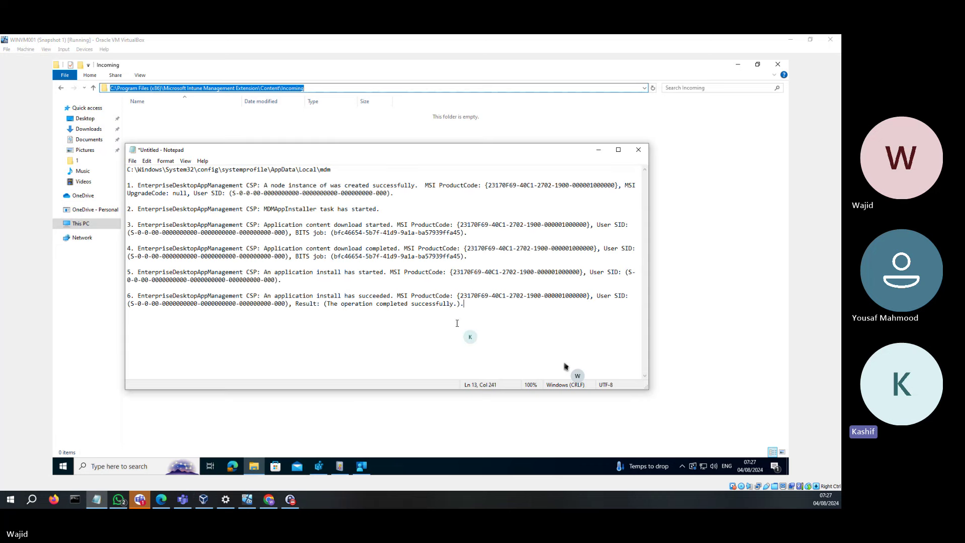
pyautogui.press('Return')
pyautogui.press('Return')
pyautogui.press('Return')
pyautogui.press('Return')
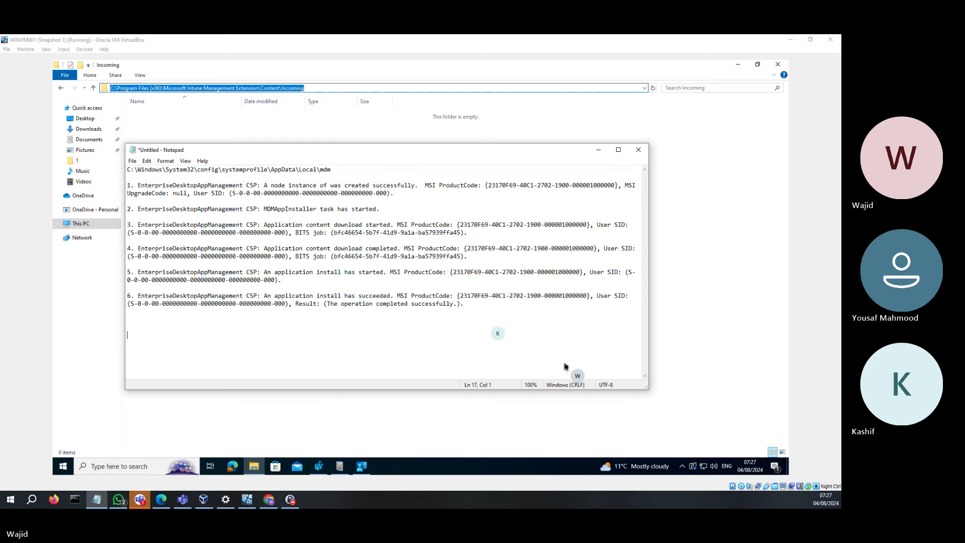
pyautogui.write('Wind')
# Step: Prefix the mdm folder path in the note's first line with the label "LOB Download Loctaion : -"
pyautogui.click(129, 169)
pyautogui.write('LOB Downl')
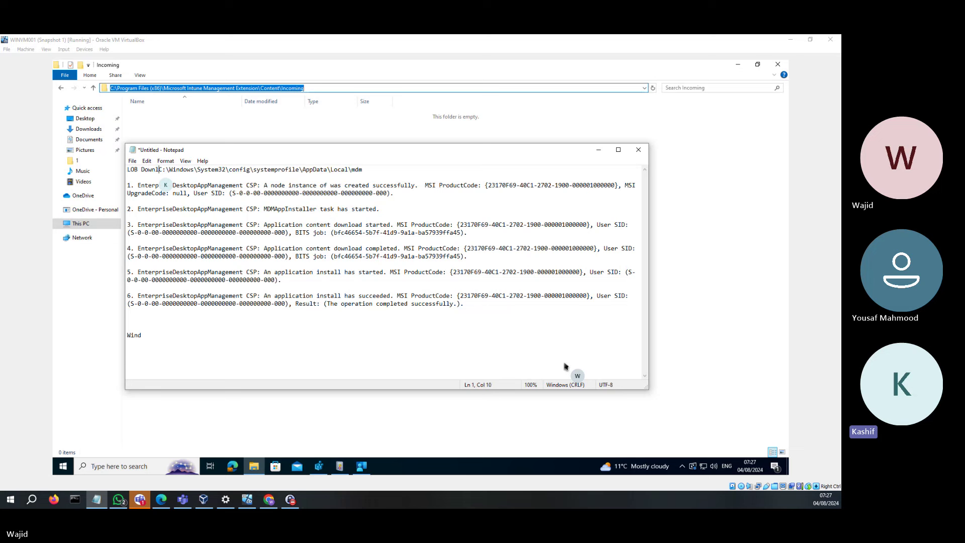
pyautogui.write('oad Loctaion ~')
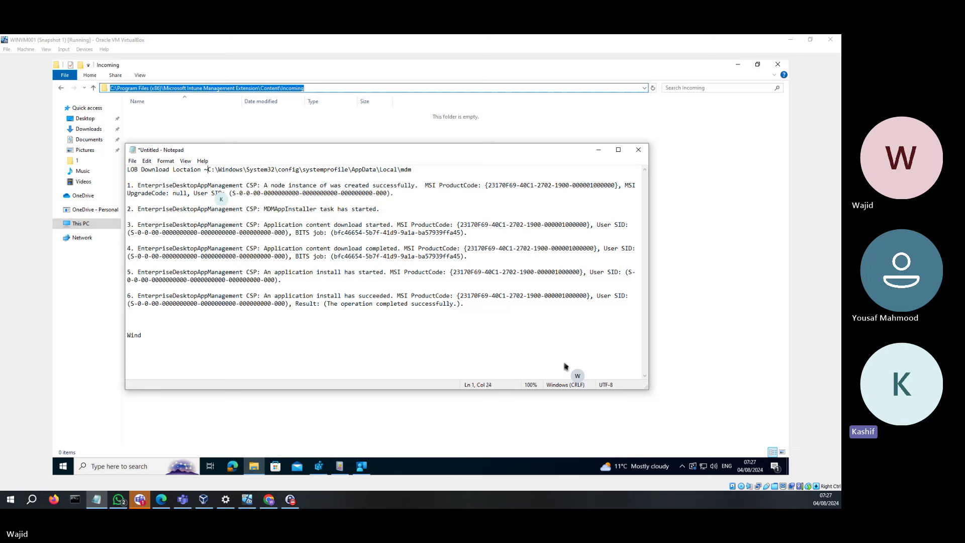
pyautogui.press('BackSpace')
pyautogui.write(': ')
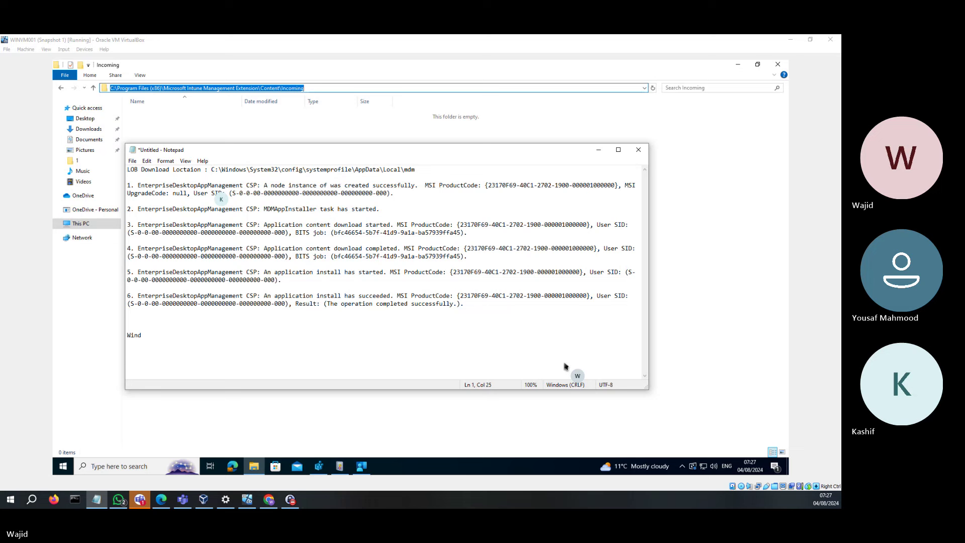
pyautogui.write('-')
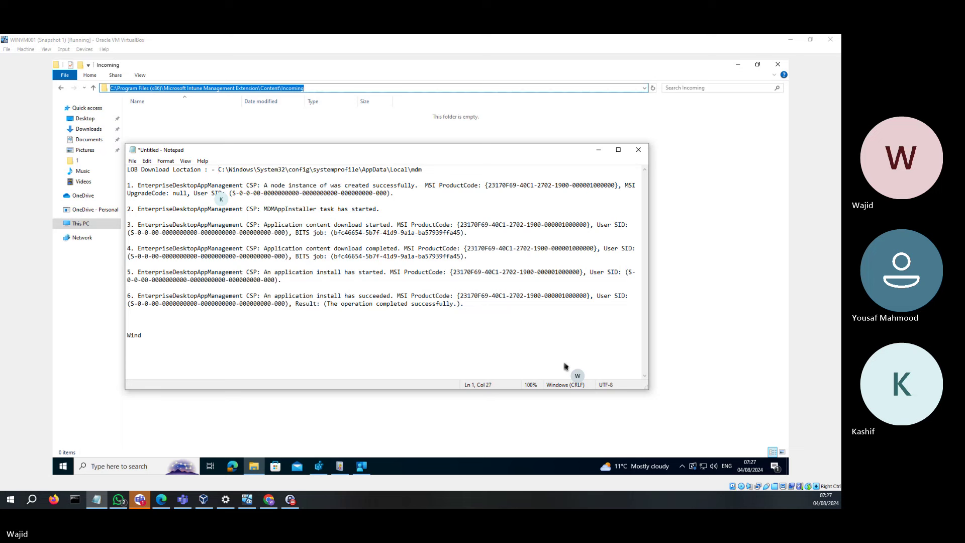
# Step: Change the "Wind" line to "Win32 app download location :" and paste the copied Incoming folder path after it
pyautogui.click(155, 336)
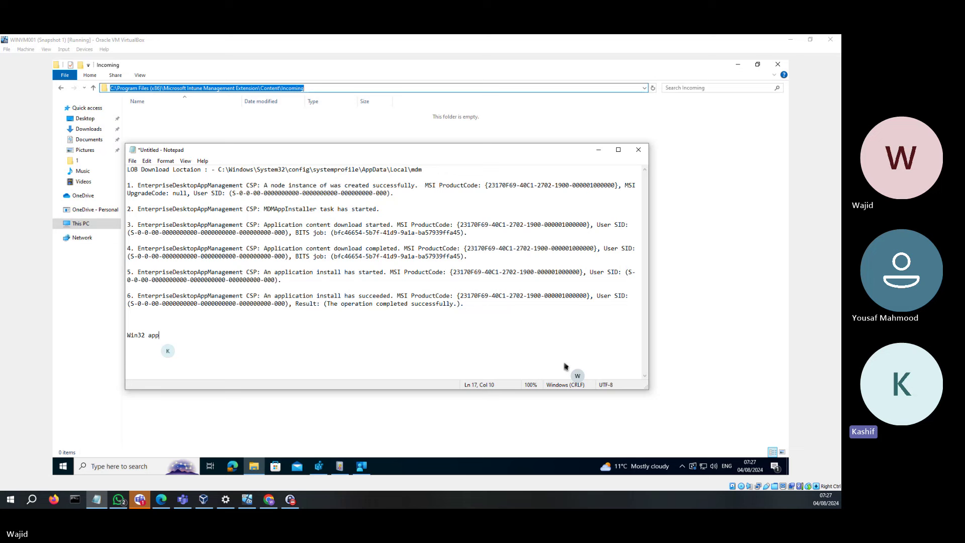
pyautogui.write('ow')
pyautogui.write(':')
pyautogui.hotkey('ctrl', 'v')
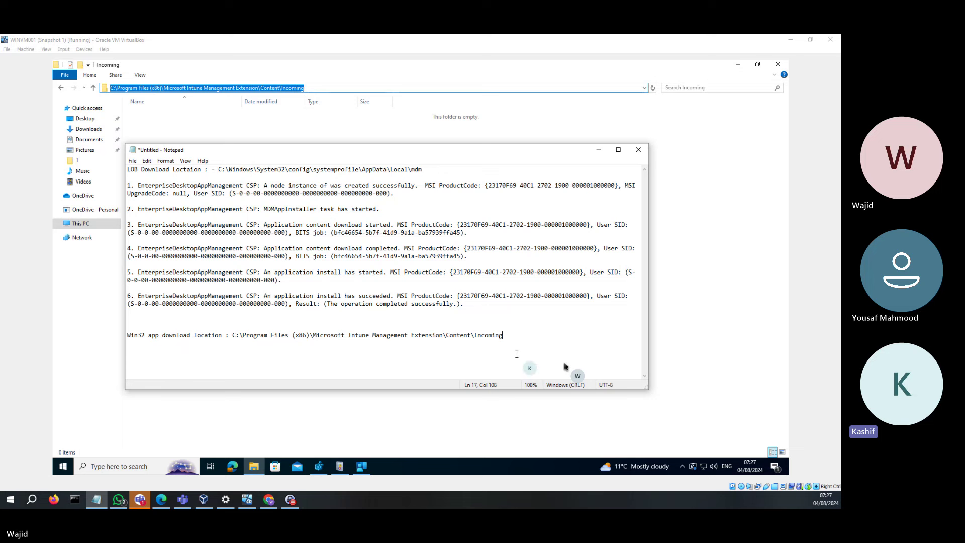
# Step: Add the line "Decrypt file location : C:\Program Files (x86)\Microsoft Intune Management Extension\Content\Staging" below the Win32 download location in the note
pyautogui.press('Return')
pyautogui.write('Decrypt file location :')
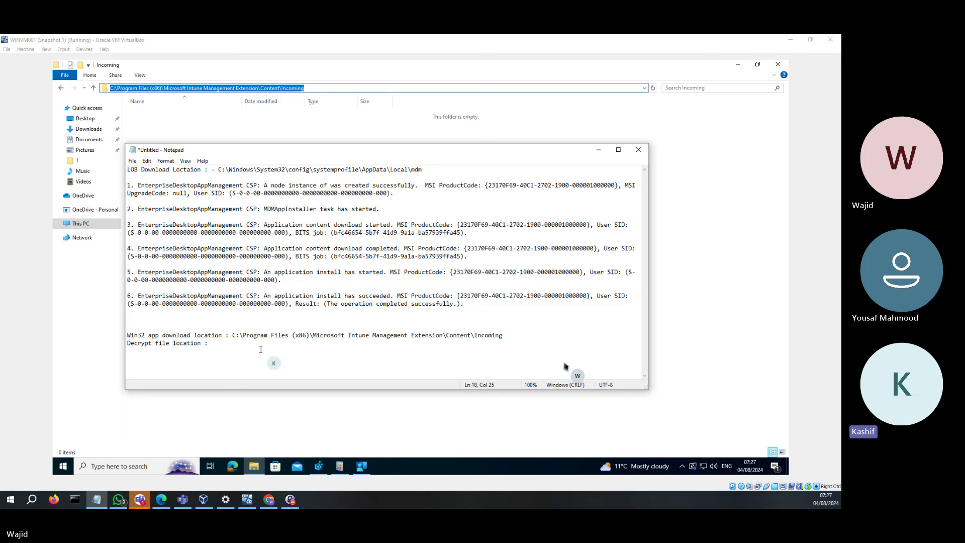
pyautogui.write('C:\\Program Files (x86)\\Microsoft Intune Management Extension\\Content\\Incoming')
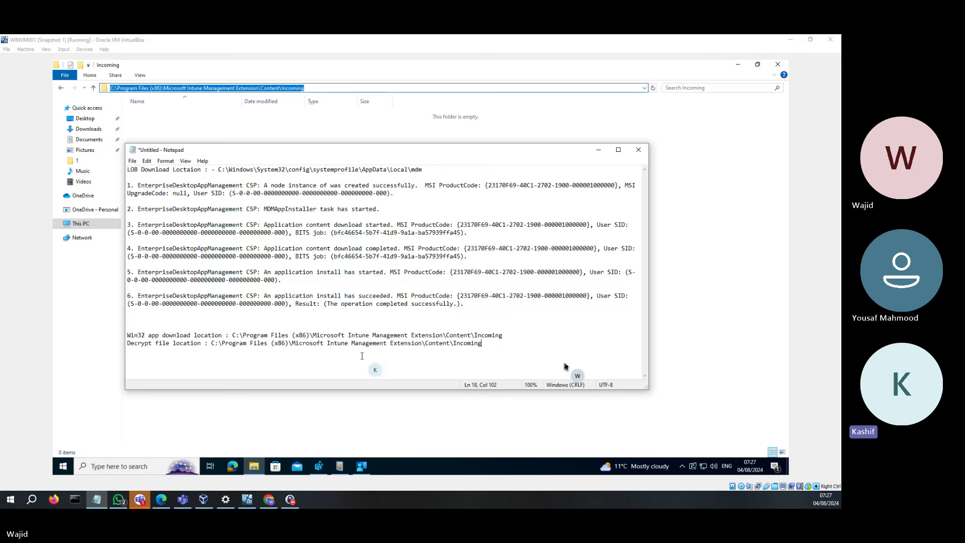
pyautogui.press('BackSpace')
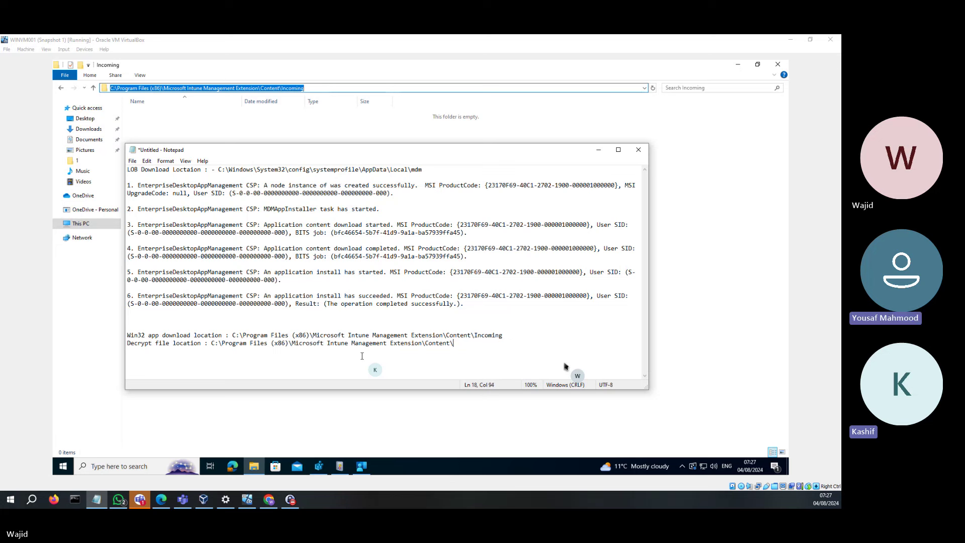
pyautogui.write('Staging')
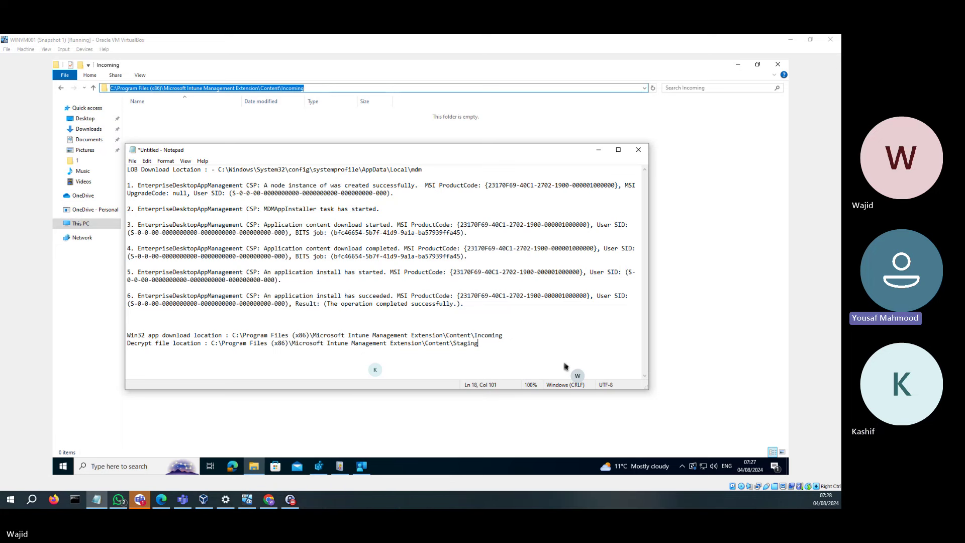
# Step: Return to the virtual machine, restore the Incoming folder window to its smaller size and open a second File Explorer window
pyautogui.click(312, 132)
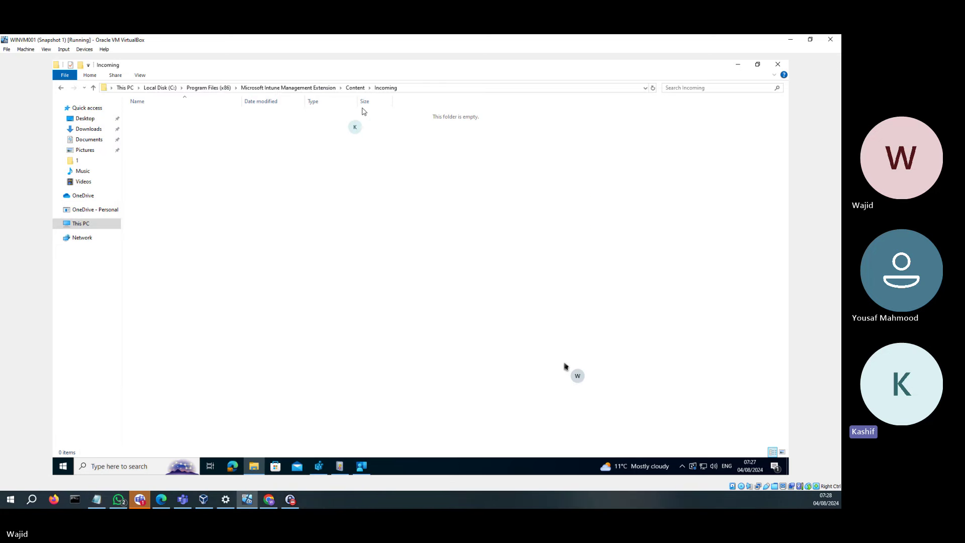
pyautogui.click(758, 64)
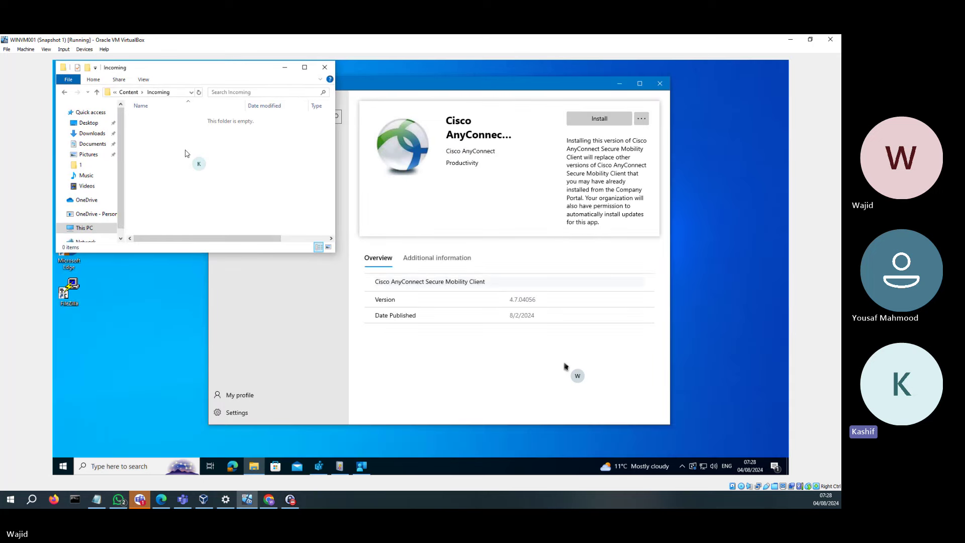
pyautogui.click(250, 467)
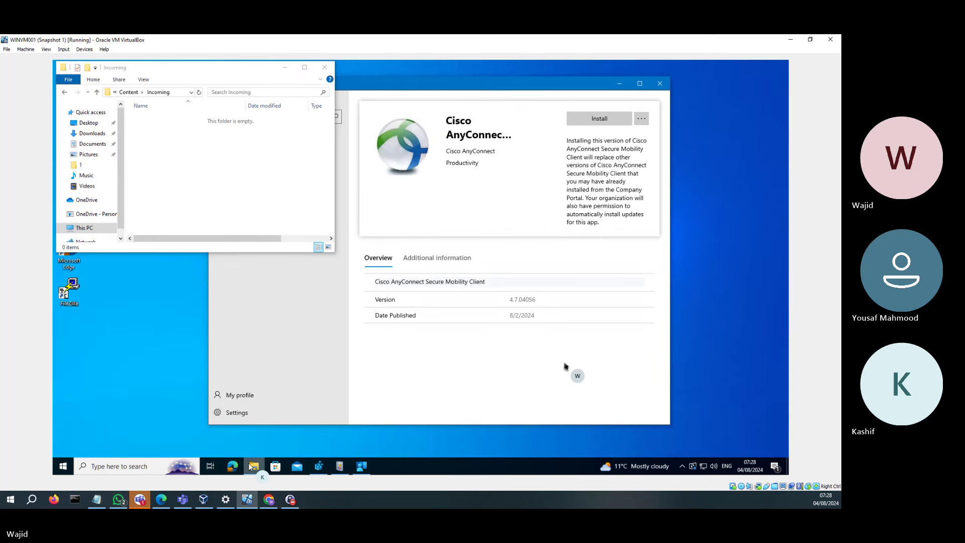
pyautogui.rightClick(250, 467)
pyautogui.click(228, 421)
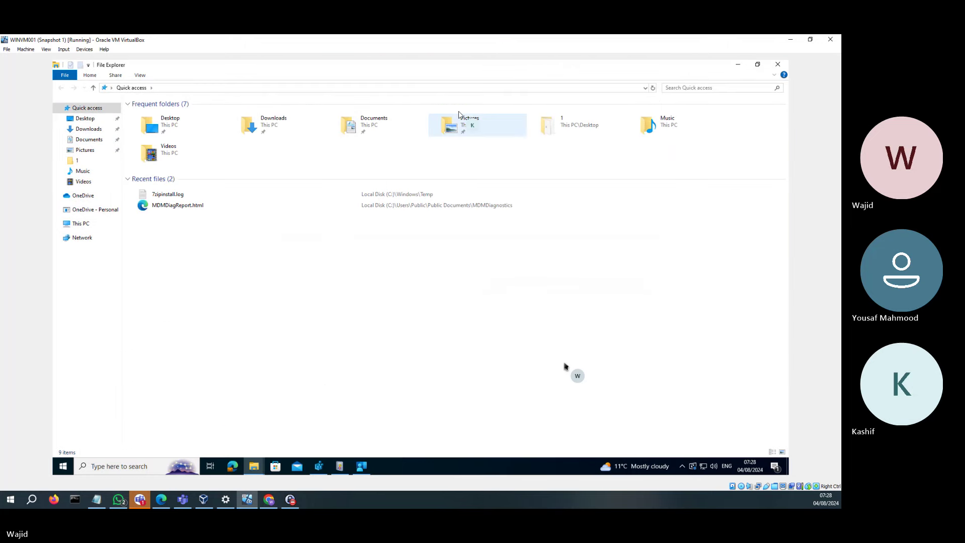
# Step: Open Microsoft Intune Management Extension\Content\Staging in the new window, then restore that window down and place it beside the Incoming window
pyautogui.click(463, 88)
pyautogui.write('C:\\Program Files (x86)\\Microsoft Intune Management Extension\\Content\\Incoming')
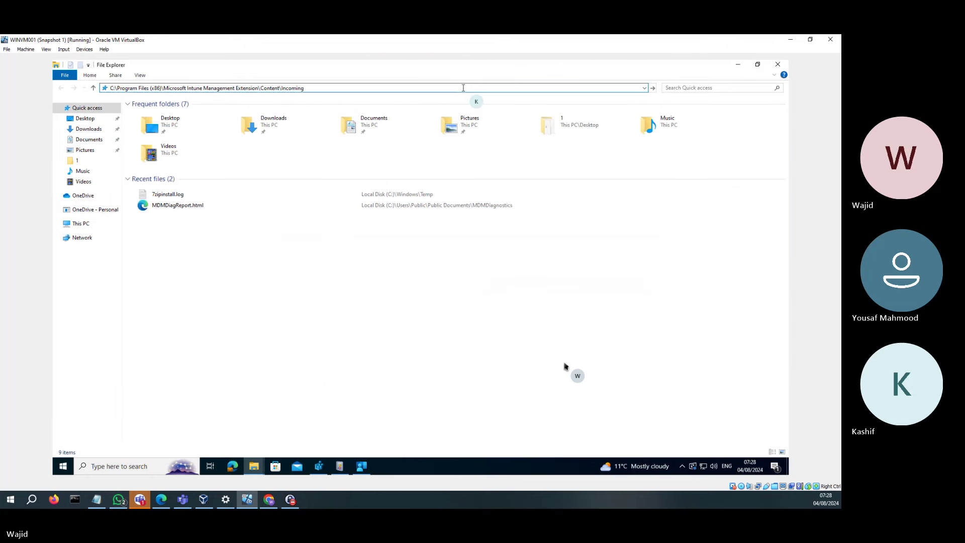
pyautogui.press('Return')
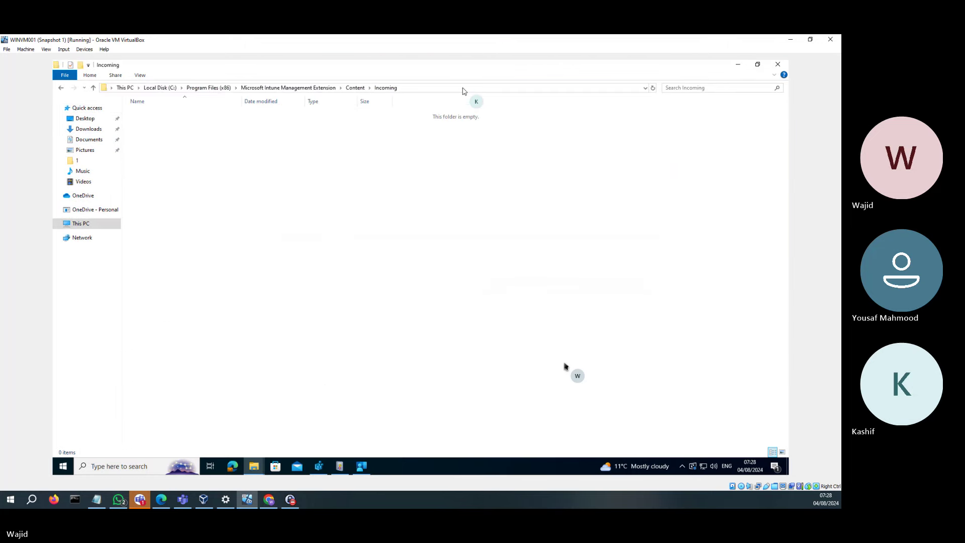
pyautogui.click(355, 88)
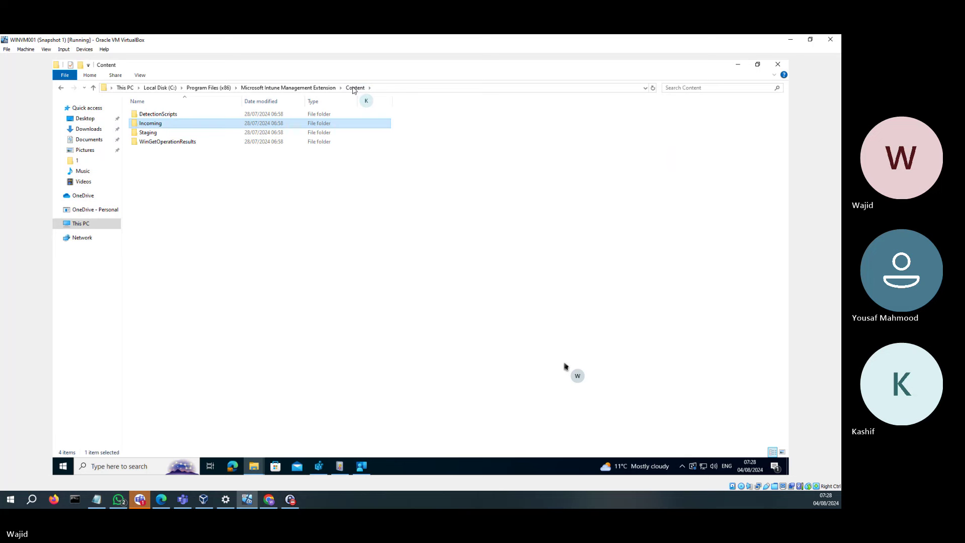
pyautogui.doubleClick(157, 134)
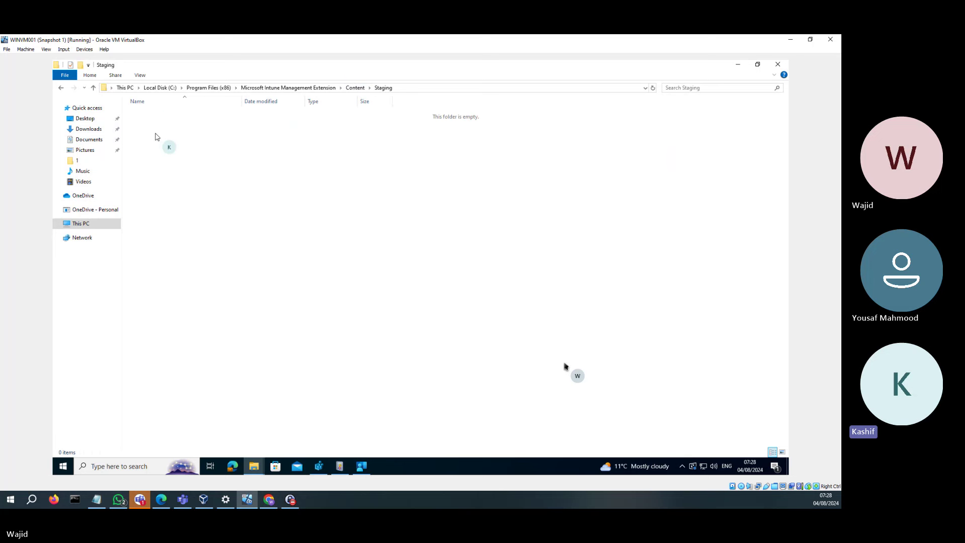
pyautogui.click(757, 64)
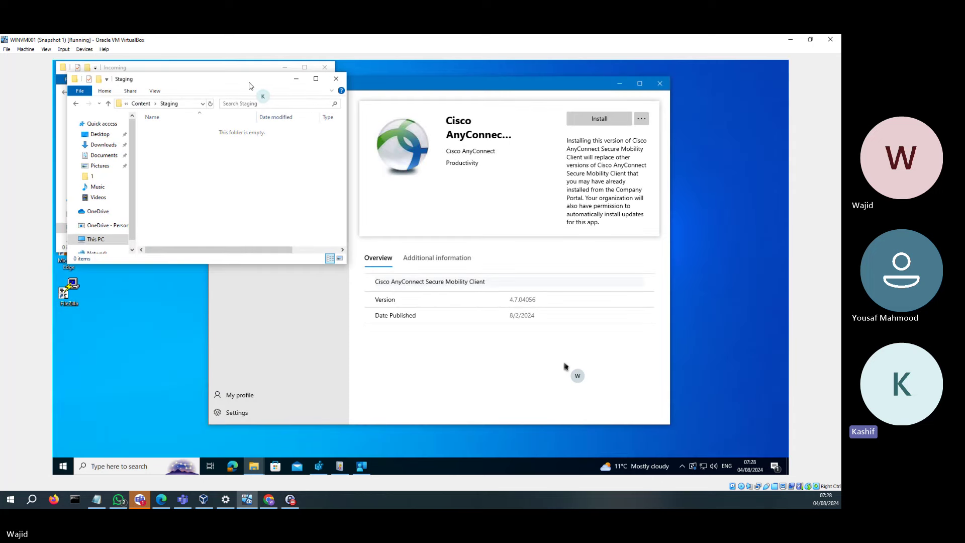
pyautogui.moveTo(251, 85); pyautogui.dragTo(539, 73)
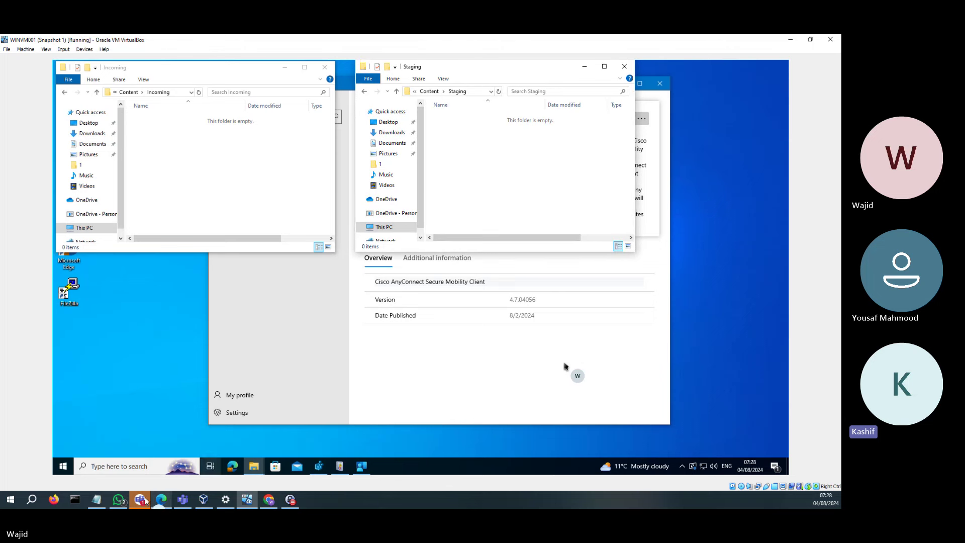
# Step: Open the C:\Windows folder through the virtual machine's Run dialog
pyautogui.rightClick(13, 500)
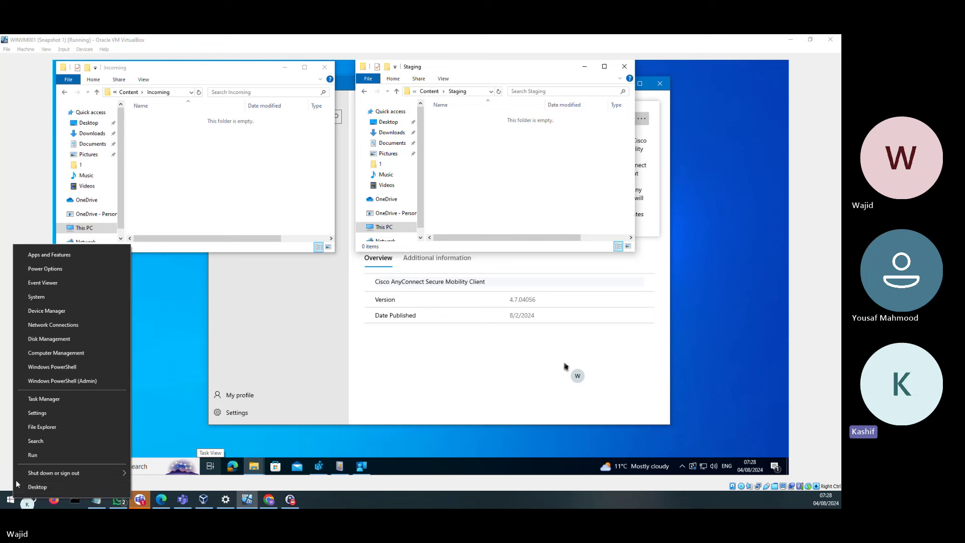
pyautogui.click(32, 455)
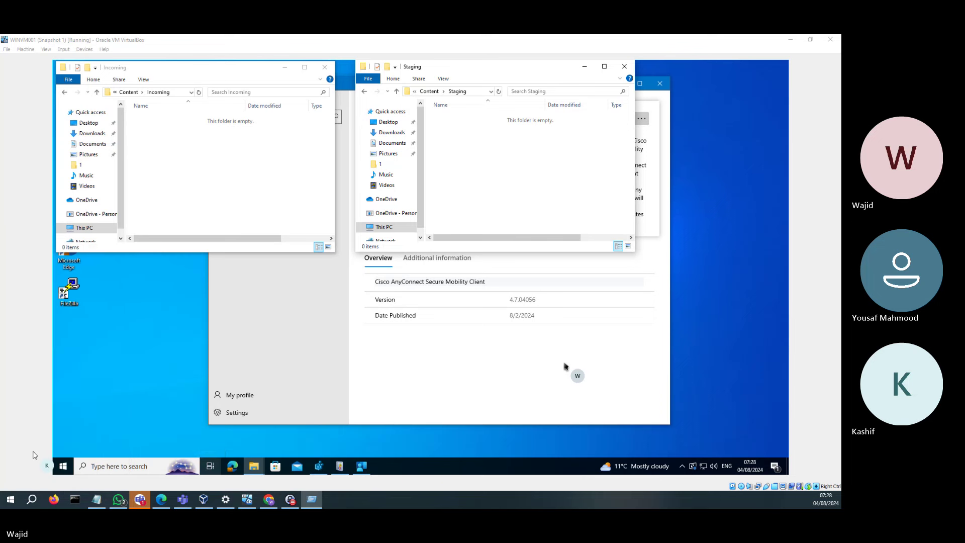
pyautogui.rightClick(63, 467)
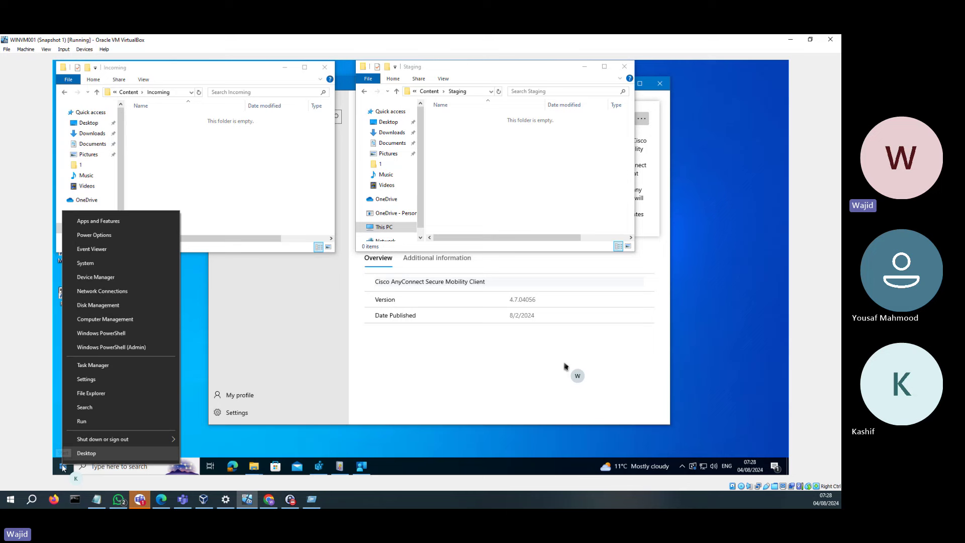
pyautogui.click(92, 422)
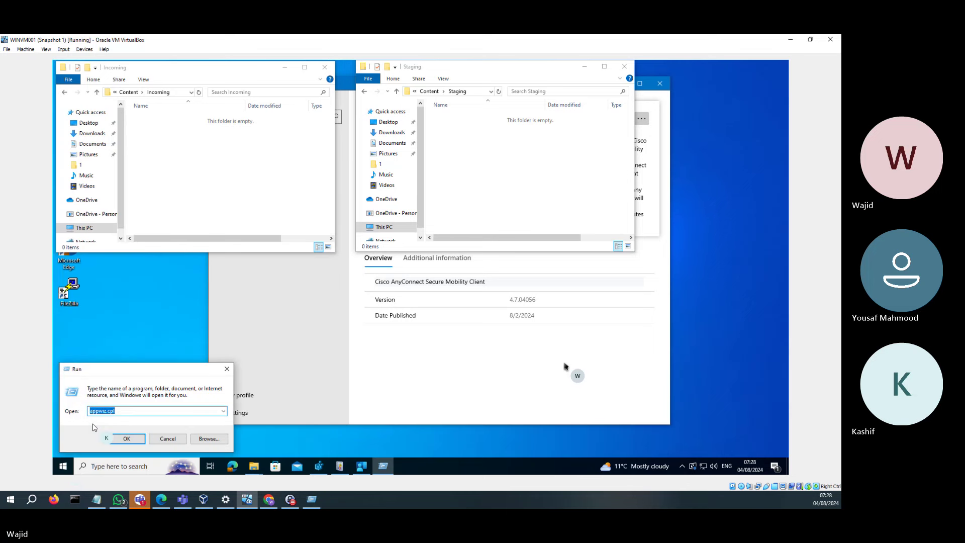
pyautogui.write('c:')
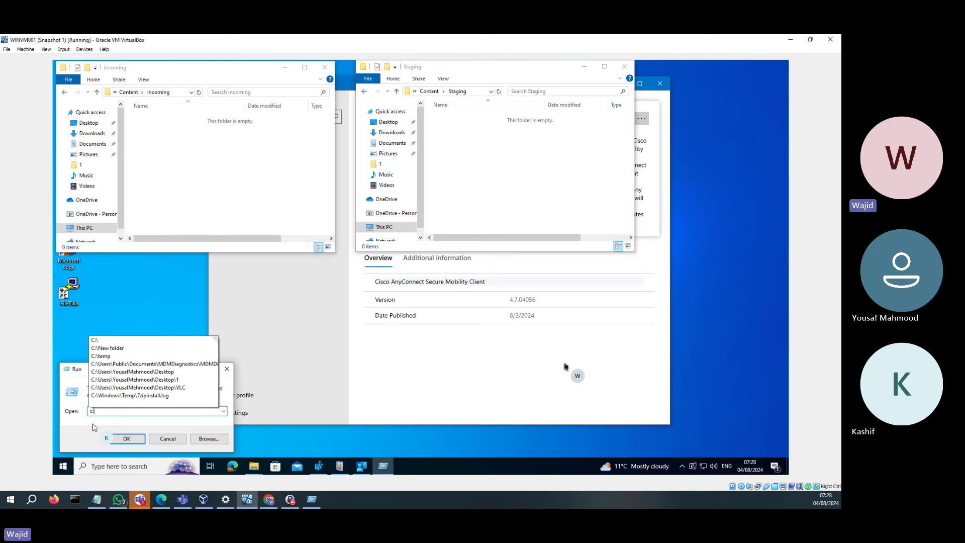
pyautogui.write('\\window')
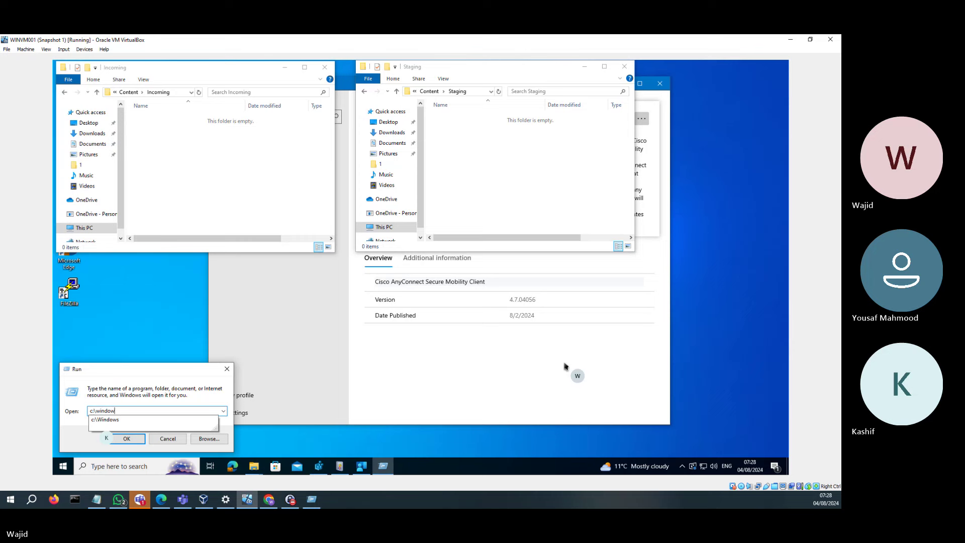
pyautogui.press('Down')
pyautogui.press('Return')
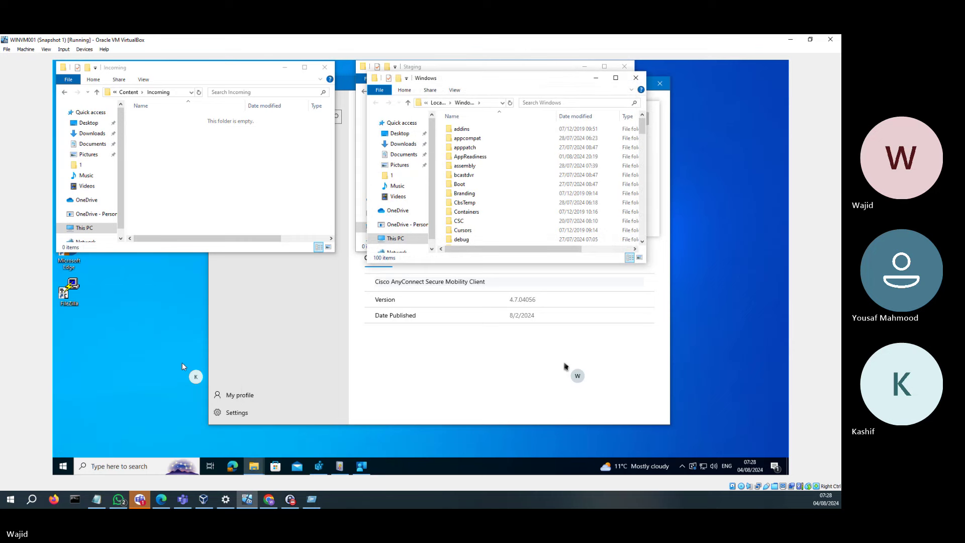
# Step: Open the IMECache folder inside C:\Windows and place its window below the Incoming and Staging windows
pyautogui.click(480, 175)
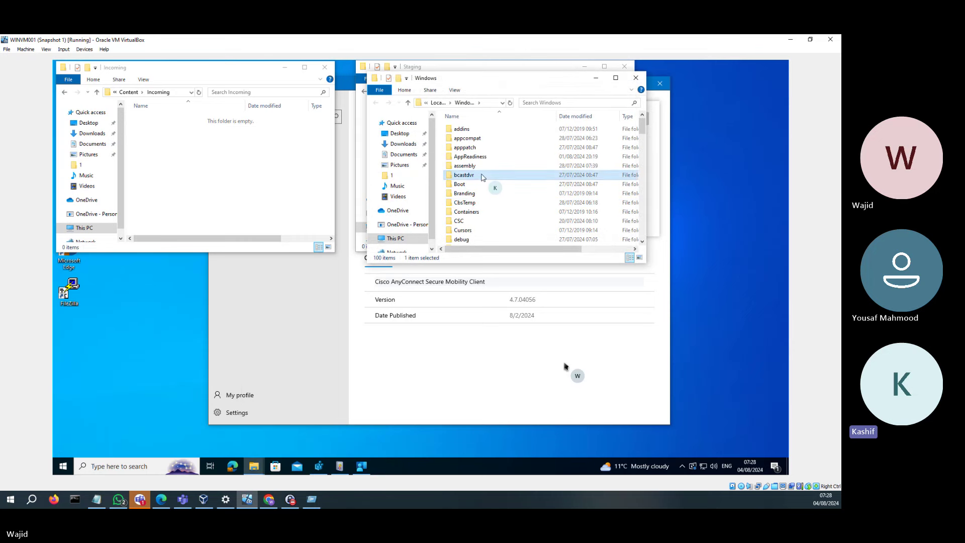
pyautogui.write('im')
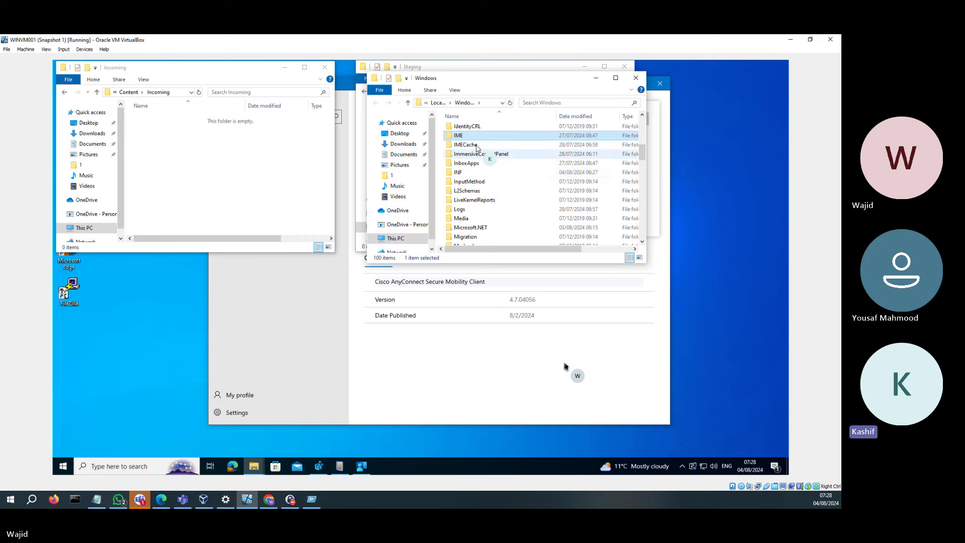
pyautogui.doubleClick(477, 146)
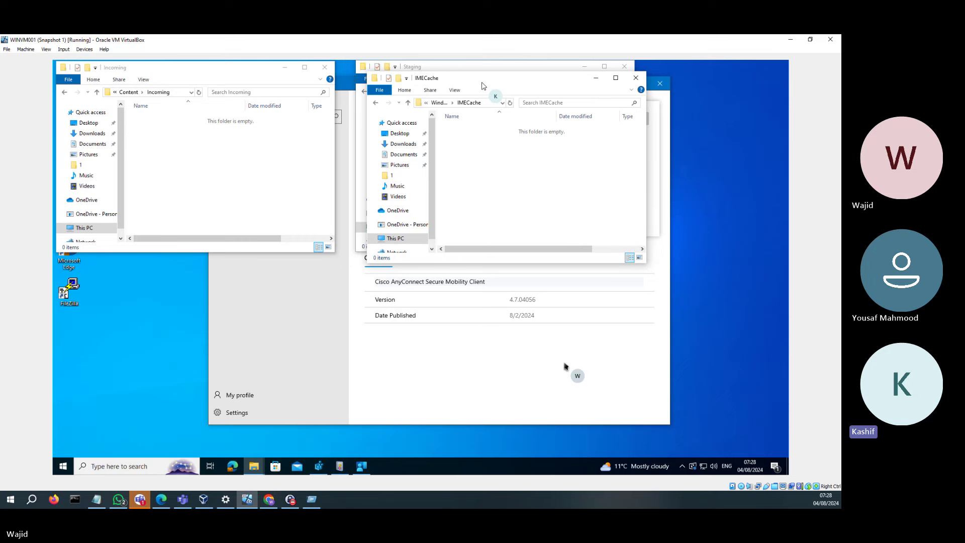
pyautogui.moveTo(482, 84); pyautogui.dragTo(346, 278)
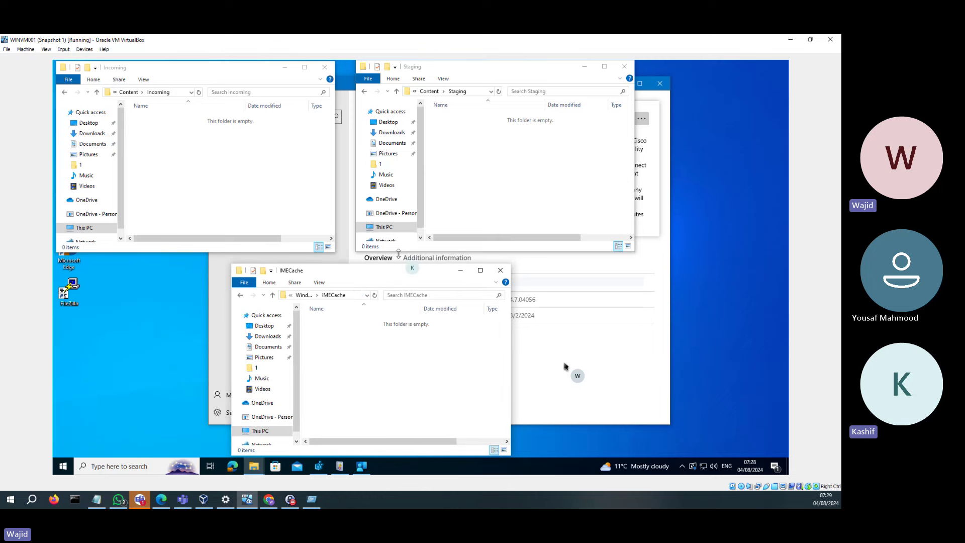
# Step: Activate the Incoming, Staging and IMECache windows in turn, and copy the IMECache folder's full path
pyautogui.click(171, 149)
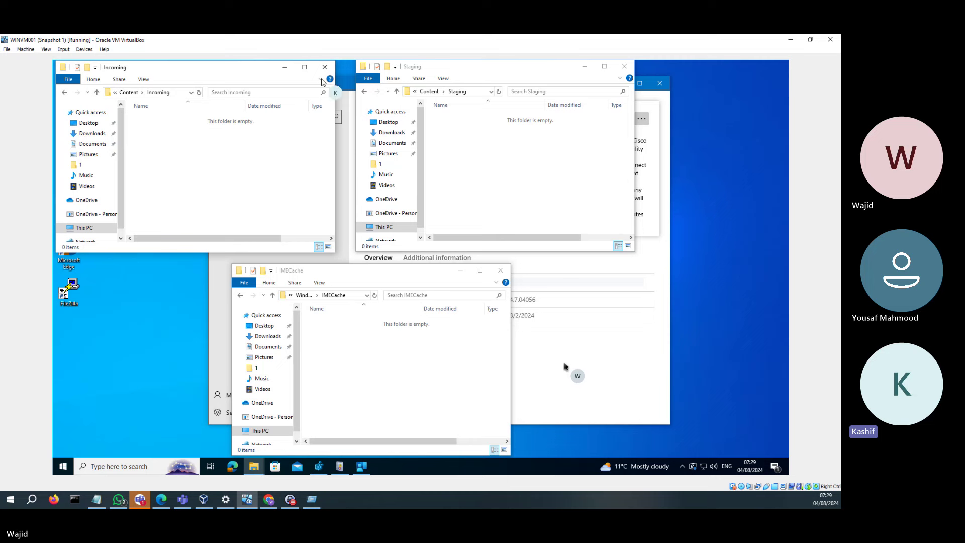
pyautogui.click(487, 157)
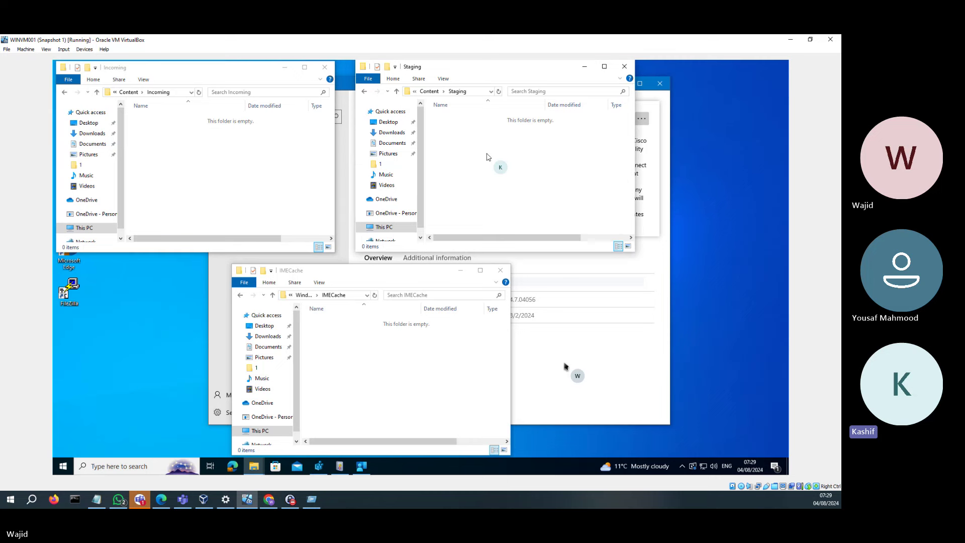
pyautogui.click(388, 373)
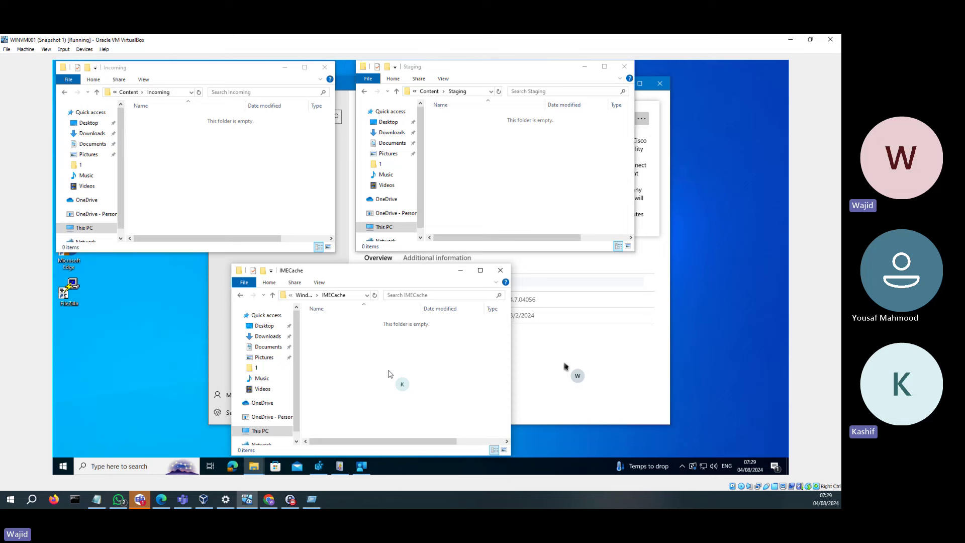
pyautogui.click(357, 297)
pyautogui.hotkey('ctrl', 'c')
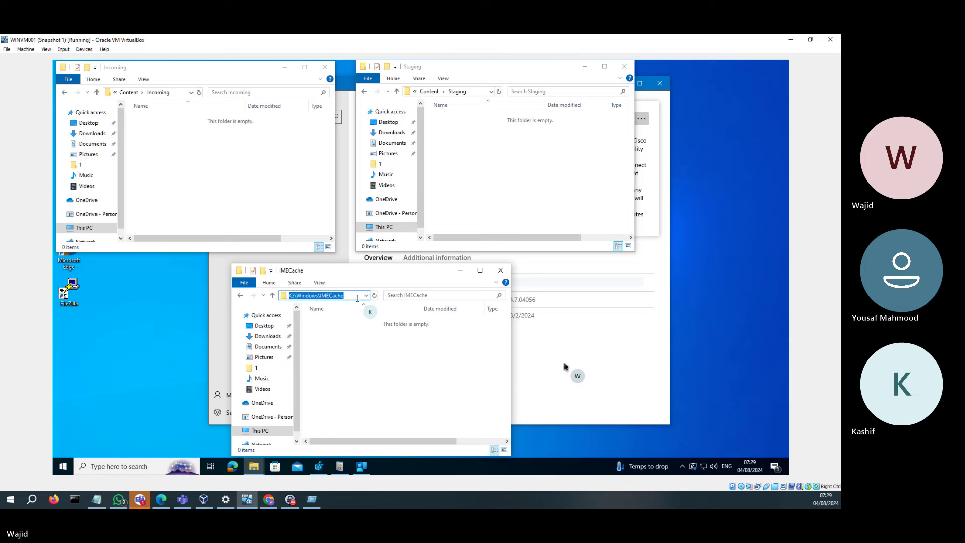
# Step: In the Notepad note, add the line "Installation Location : C:\Windows\IMECache" below the decrypt location, followed by a blank line
pyautogui.click(97, 504)
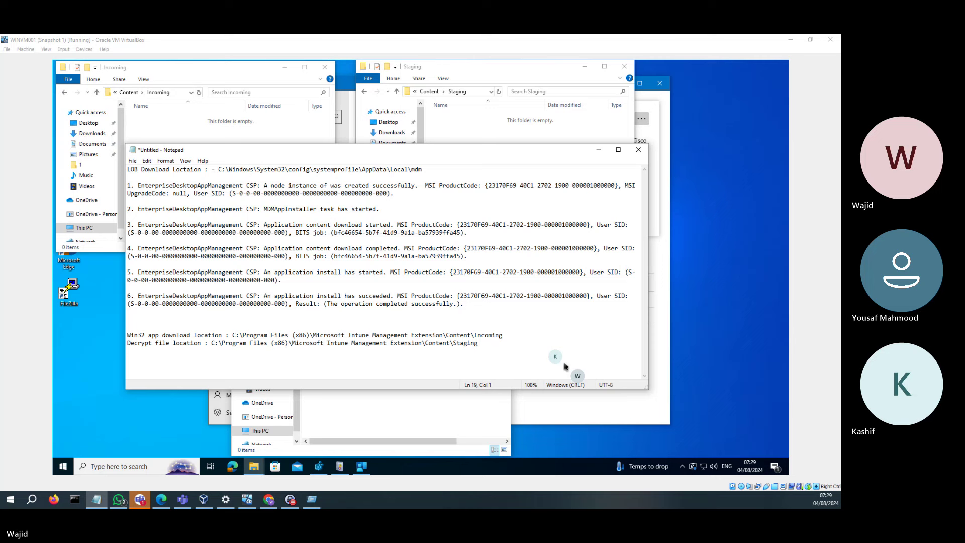
pyautogui.press('BackSpace')
pyautogui.press('BackSpace')
pyautogui.write('Installati')
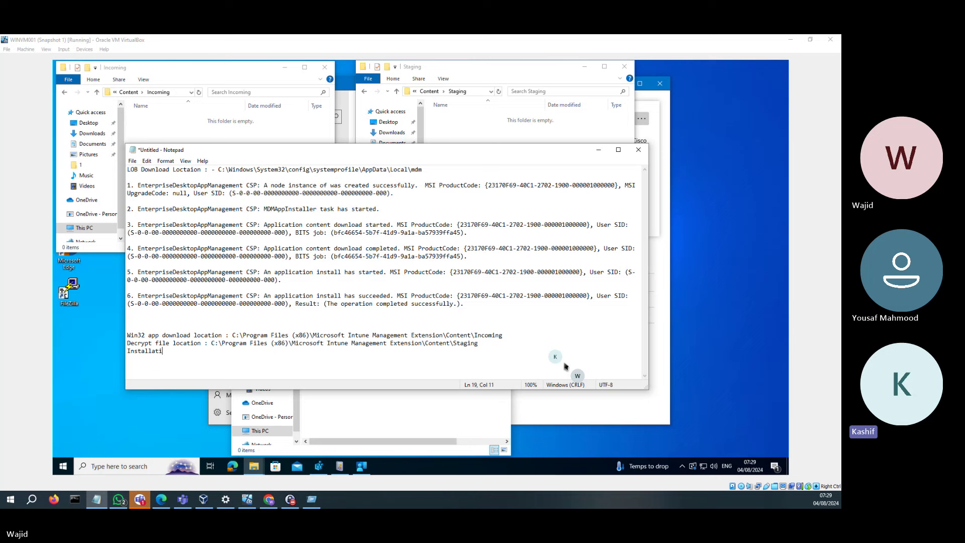
pyautogui.write('on Location :')
pyautogui.hotkey('ctrl', 'v')
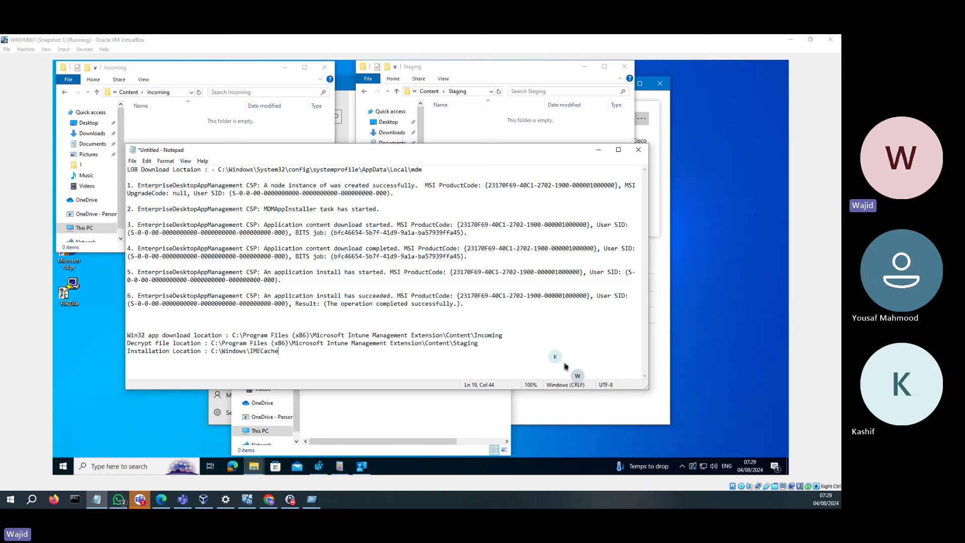
pyautogui.press('Return')
pyautogui.press('Return')
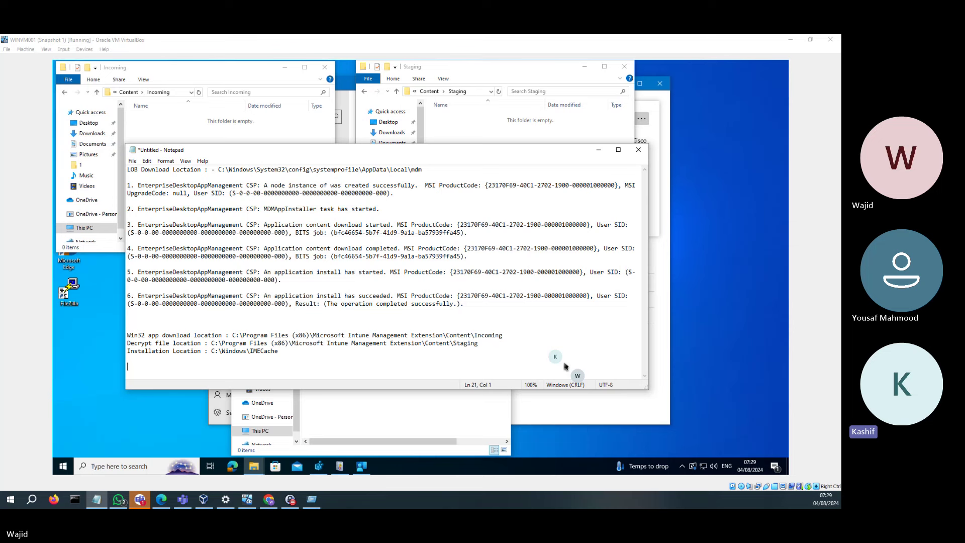
# Step: Put the note away, bring Company Portal to the front and start installing Cisco AnyConnect Secure Mobility Client
pyautogui.press('super+Down')
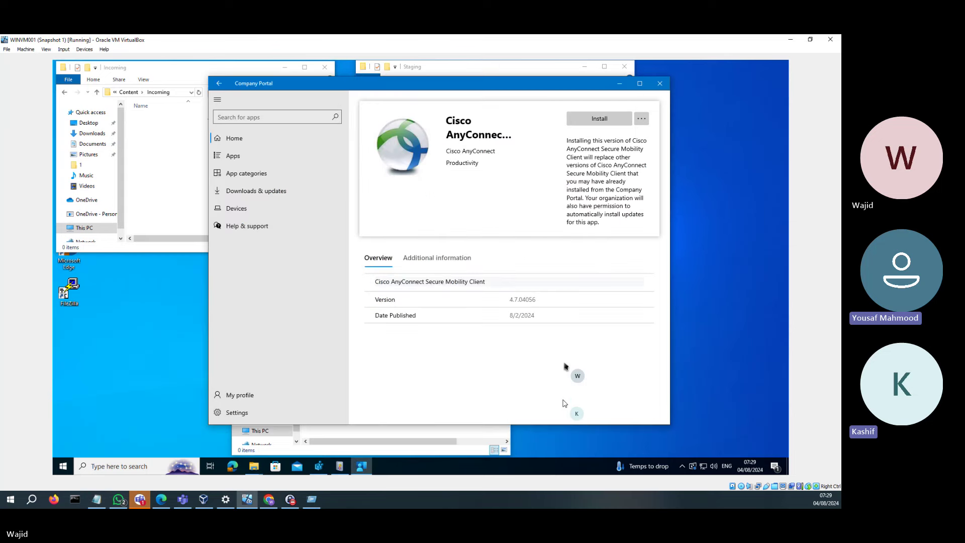
pyautogui.click(599, 123)
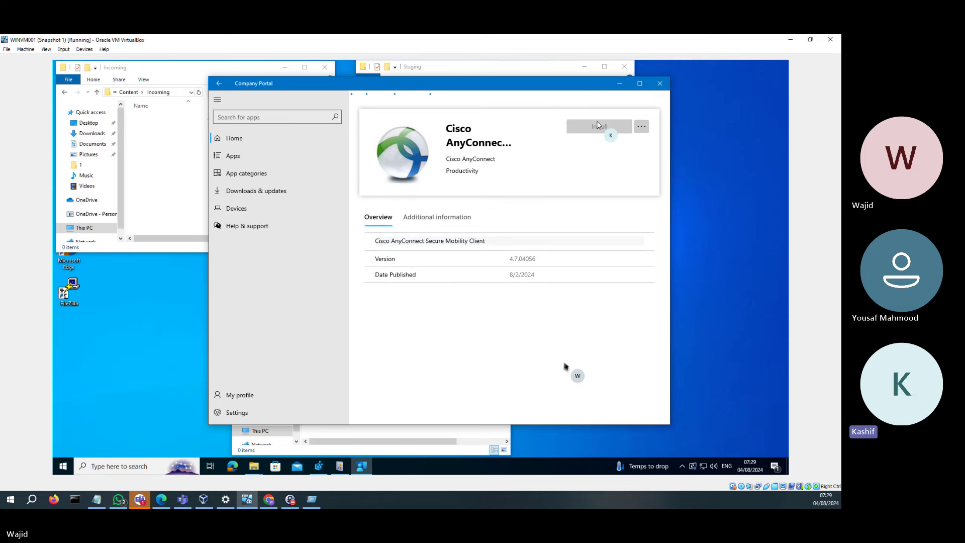
# Step: Check the Incoming, Staging and IMECache folder windows in turn for installation files, and return to Company Portal
pyautogui.click(156, 155)
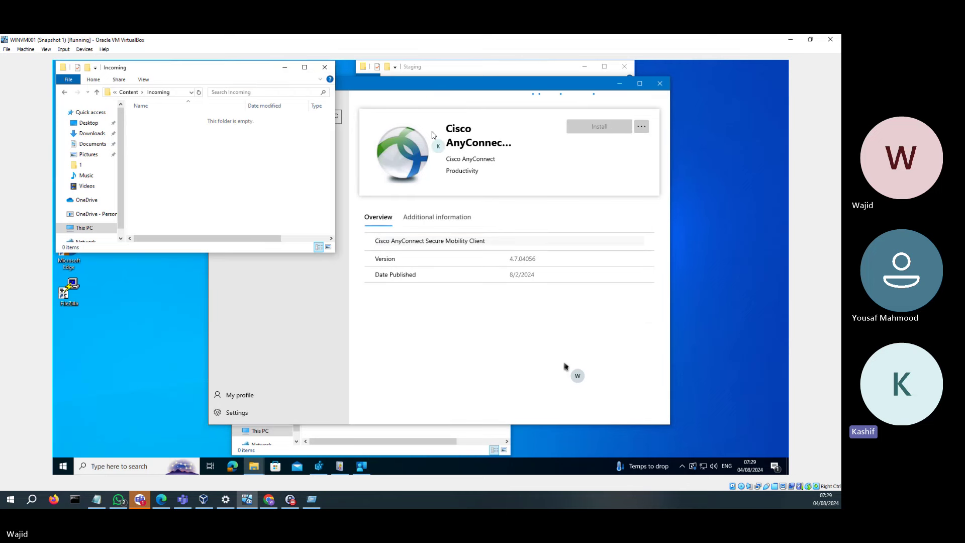
pyautogui.click(491, 71)
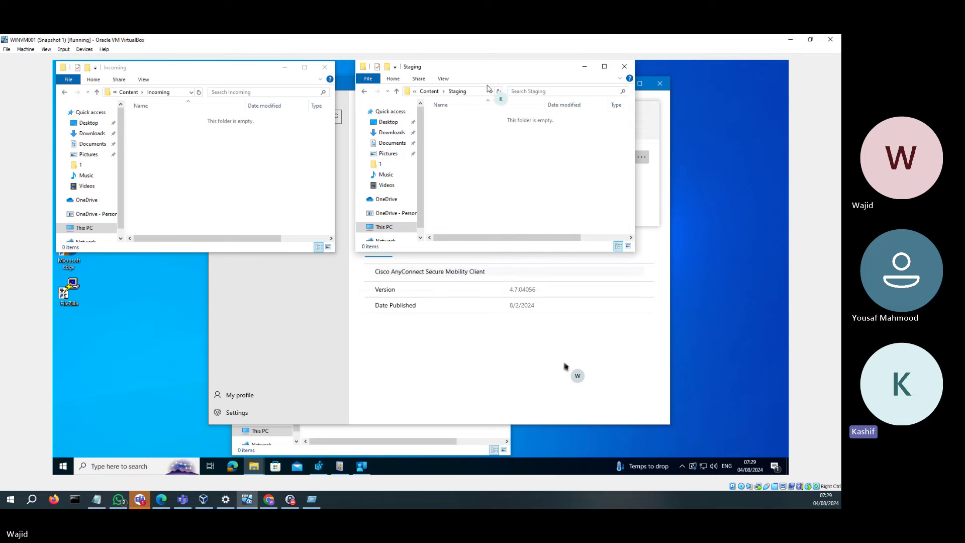
pyautogui.click(428, 442)
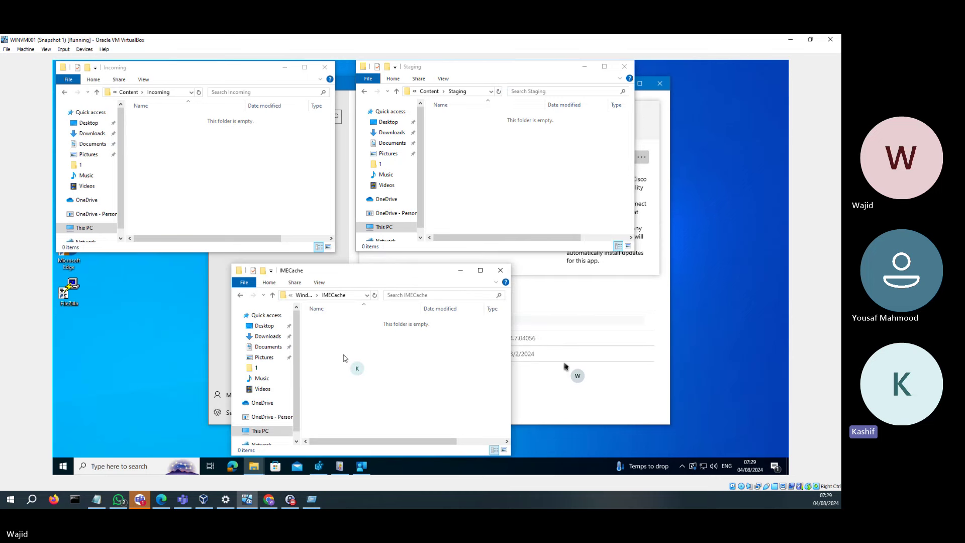
pyautogui.click(576, 262)
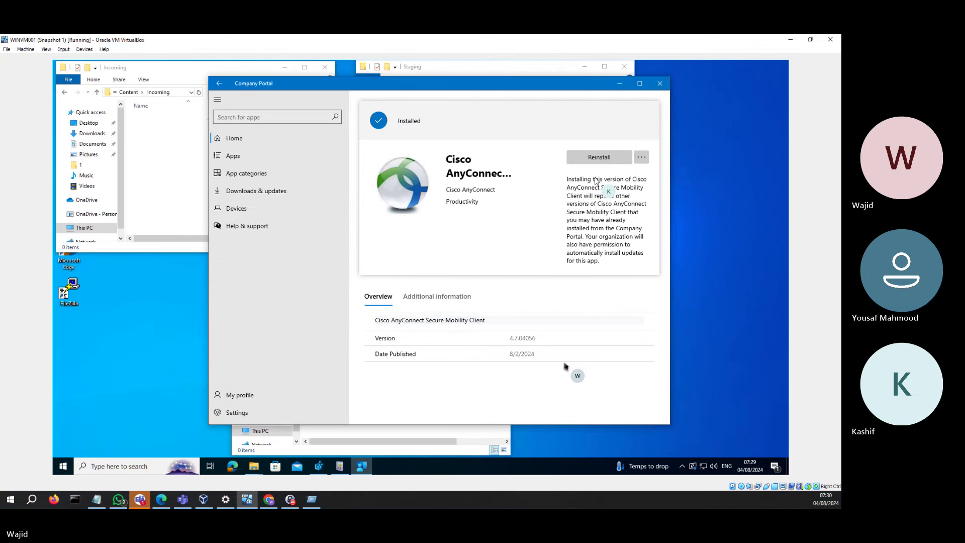
# Step: Search the virtual machine's installed programs for "cisco any" and dismiss the search
pyautogui.click(67, 466)
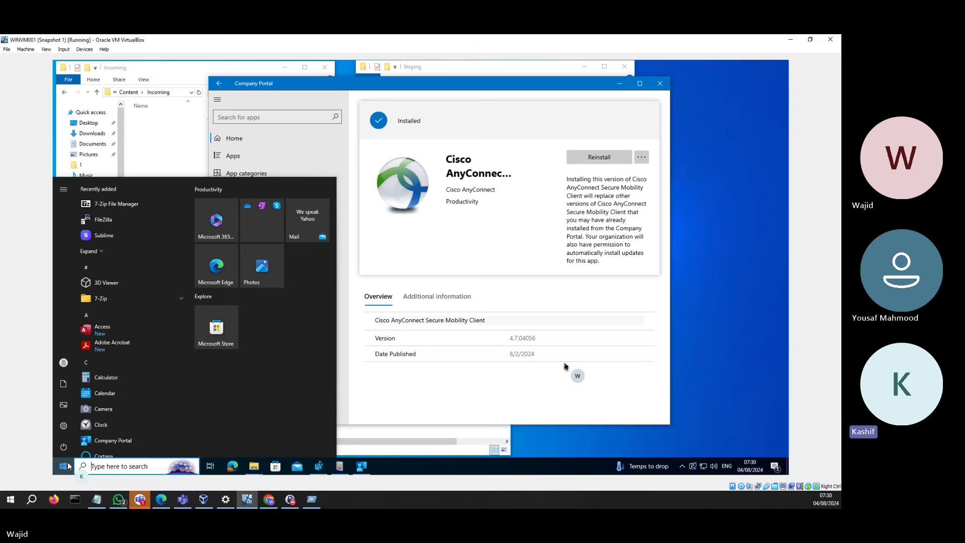
pyautogui.write('cis')
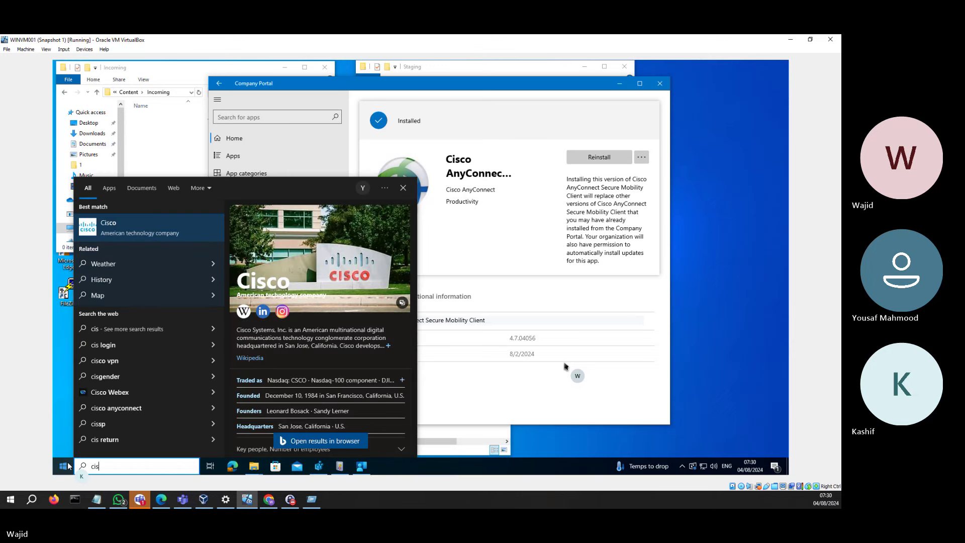
pyautogui.write('co')
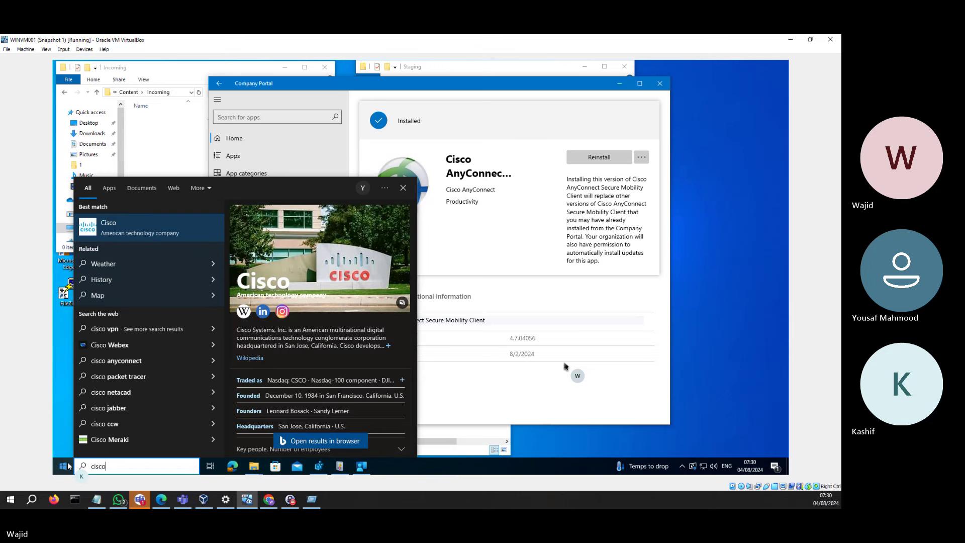
pyautogui.write(' any')
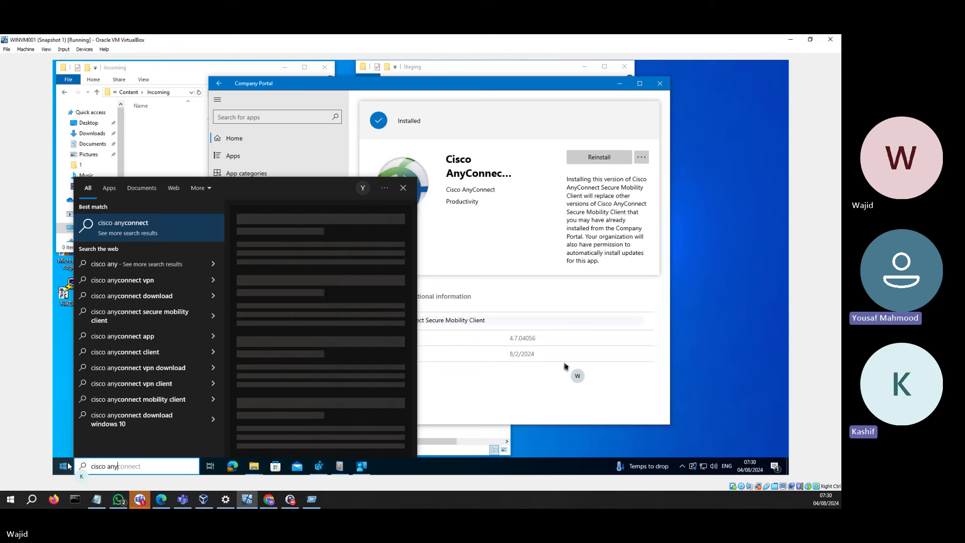
pyautogui.click(597, 295)
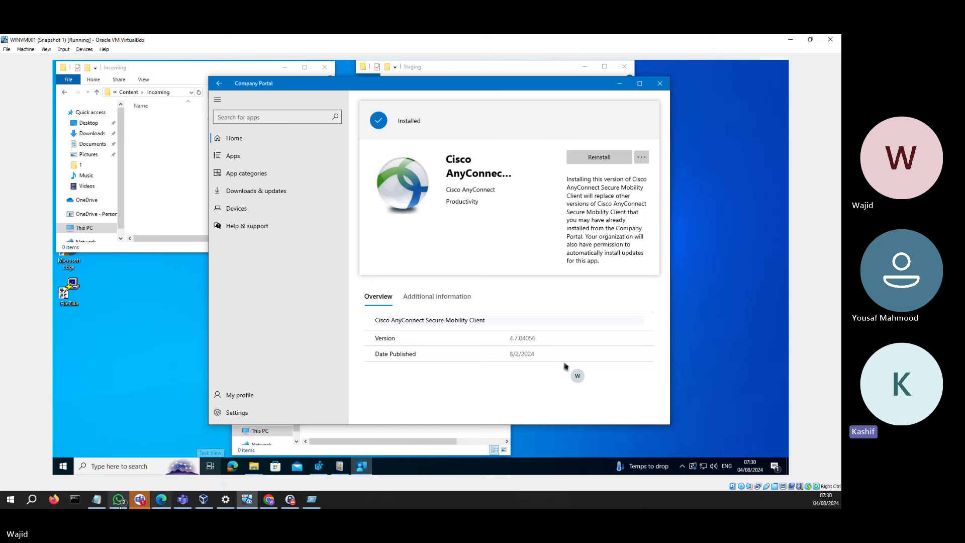
# Step: Switch to the Intune admin center in Chrome and open the properties of the Windows app Cisco AnyConnect Secure Mobility Client
pyautogui.click(269, 500)
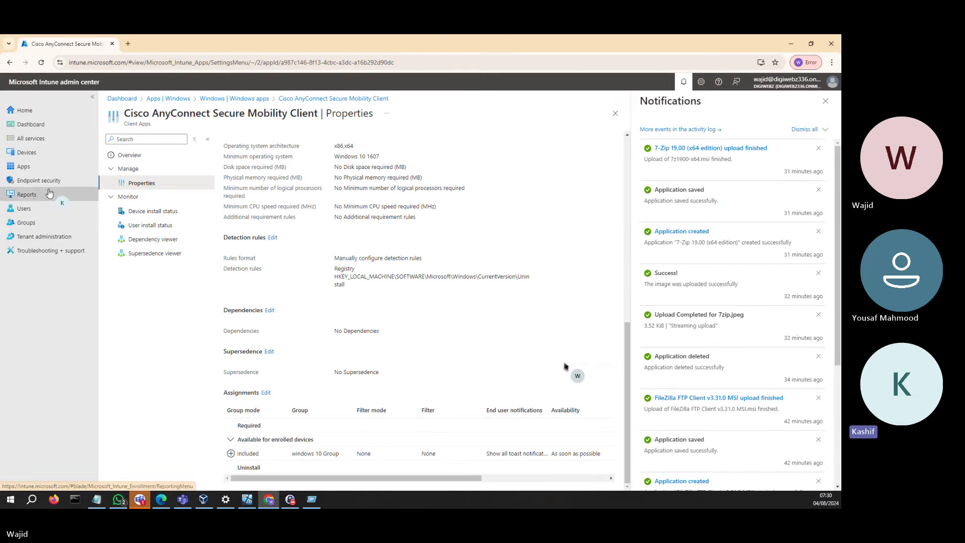
pyautogui.click(26, 152)
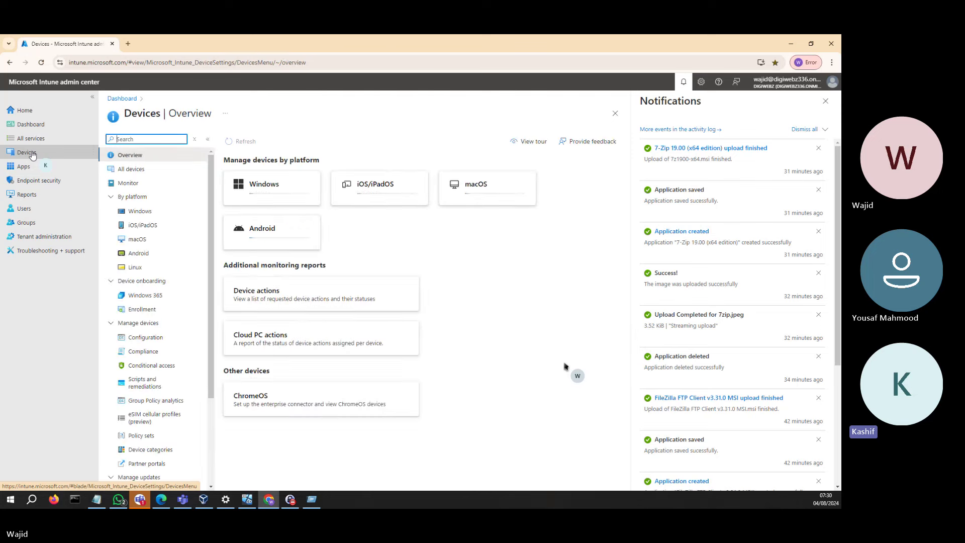
pyautogui.click(39, 168)
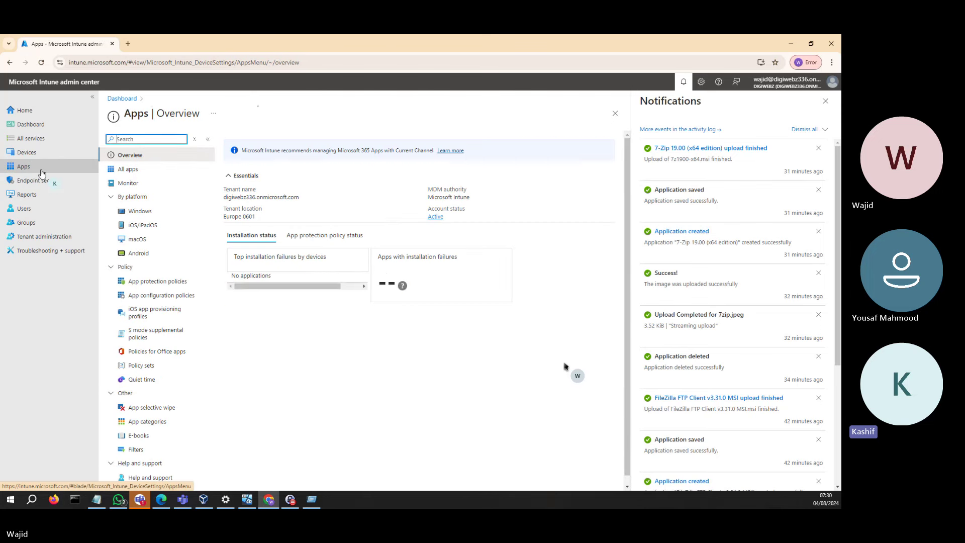
pyautogui.click(144, 215)
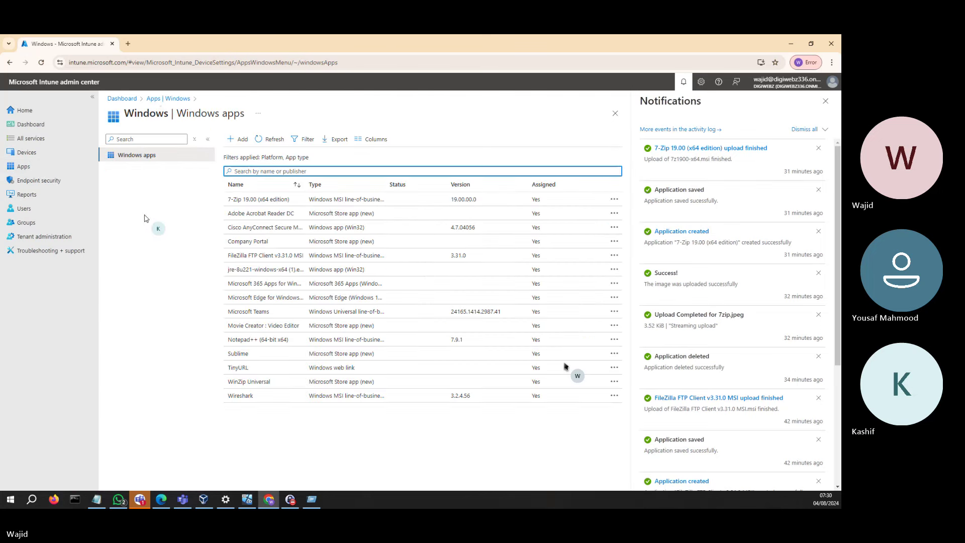
pyautogui.click(267, 230)
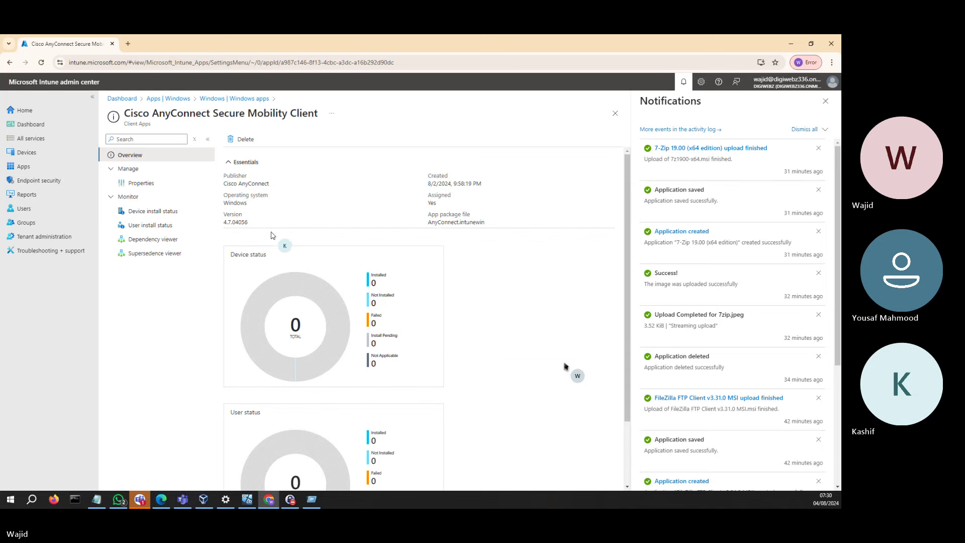
pyautogui.click(142, 184)
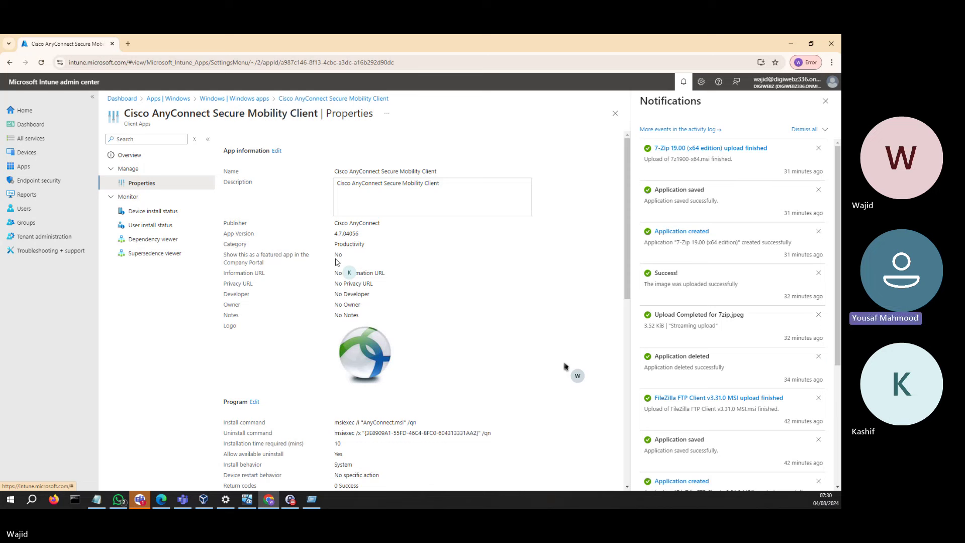
# Step: Open the Cisco AnyConnect app for editing and review its program, requirements and detection rule settings
pyautogui.click(277, 151)
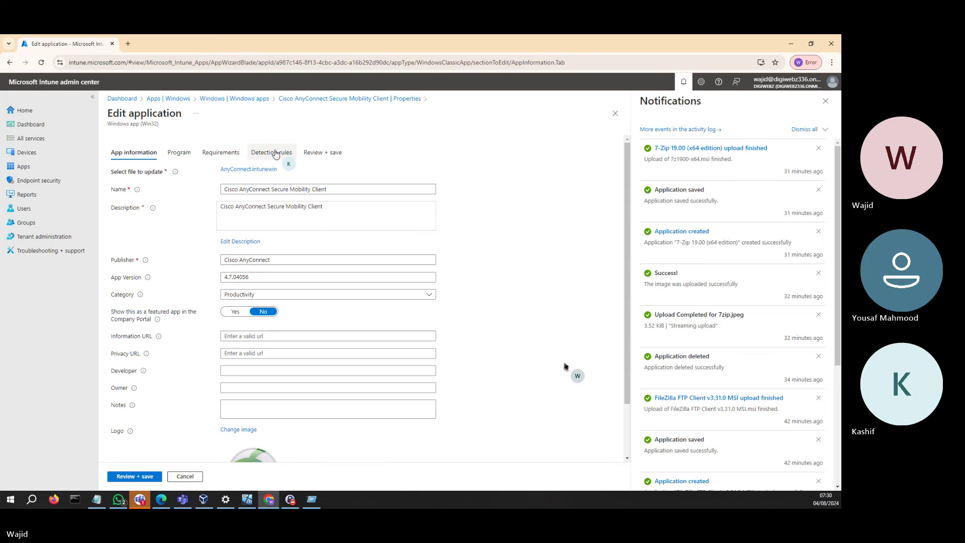
pyautogui.click(173, 154)
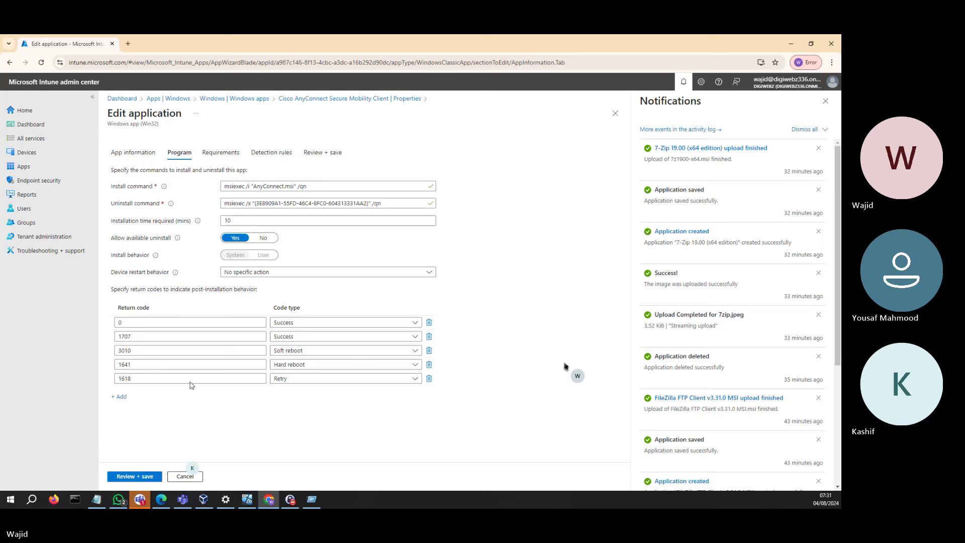
pyautogui.click(219, 153)
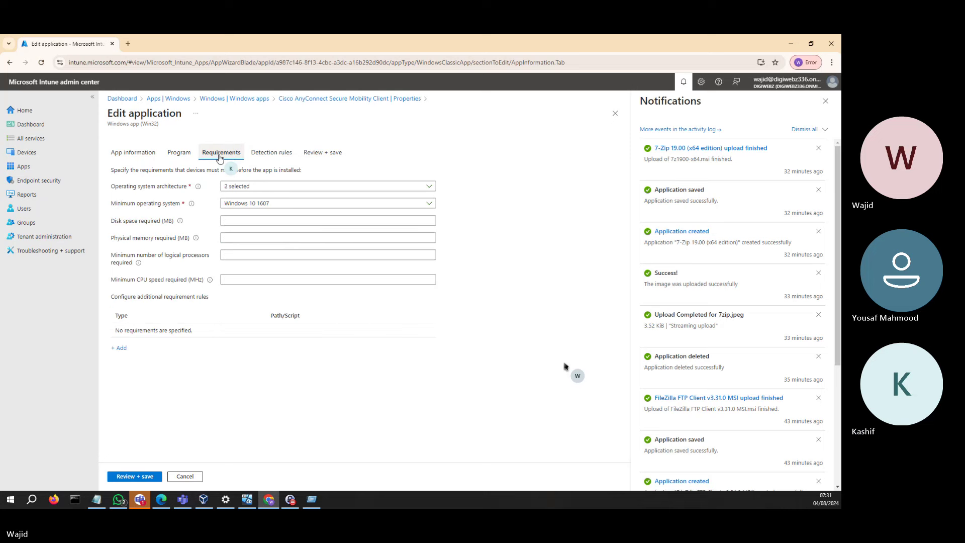
pyautogui.click(272, 151)
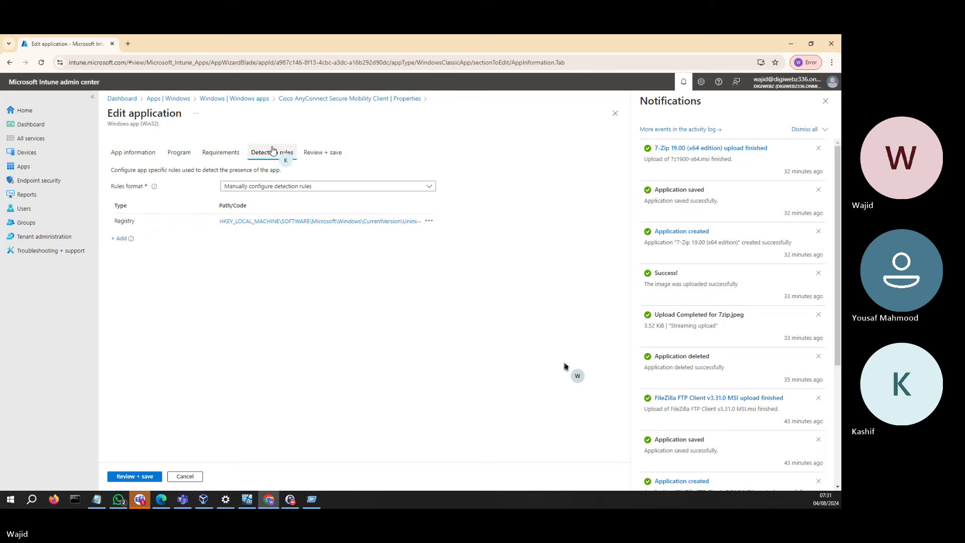
# Step: Open the existing registry detection rule, examine its full key path, and close the rule without changing it
pyautogui.click(429, 222)
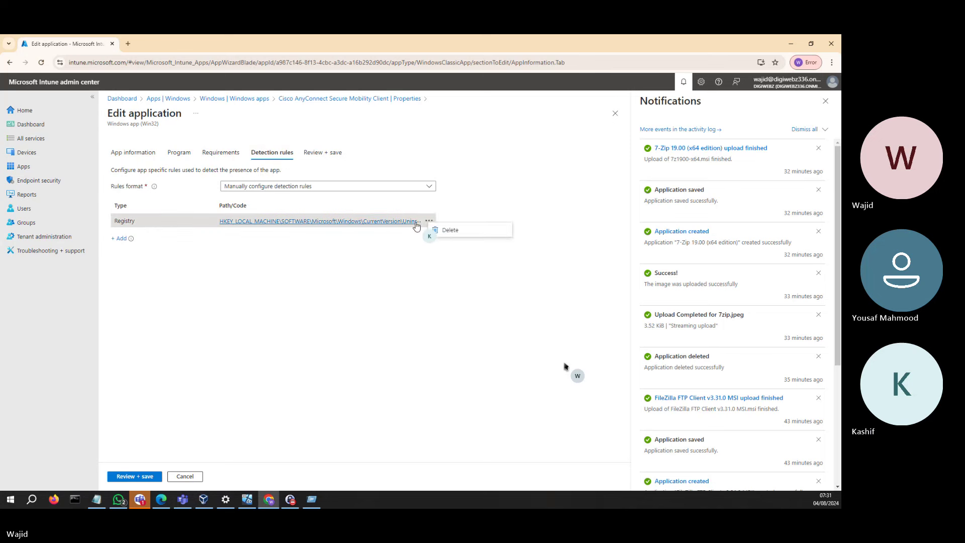
pyautogui.click(356, 222)
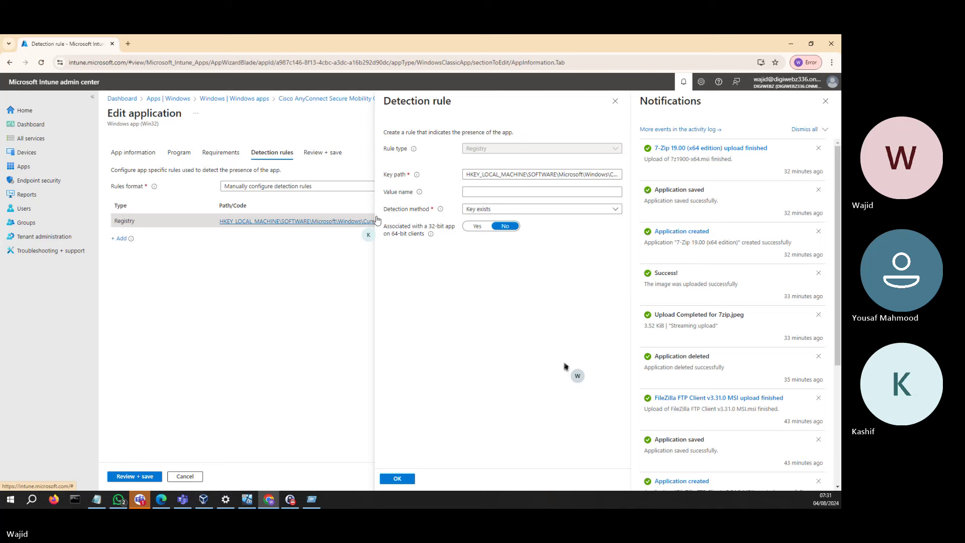
pyautogui.moveTo(528, 174); pyautogui.dragTo(633, 176)
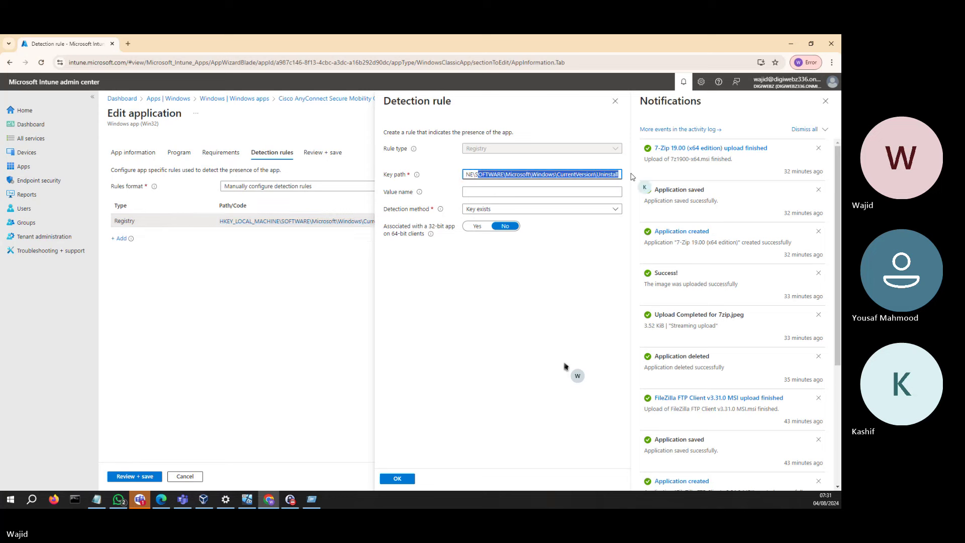
pyautogui.click(575, 177)
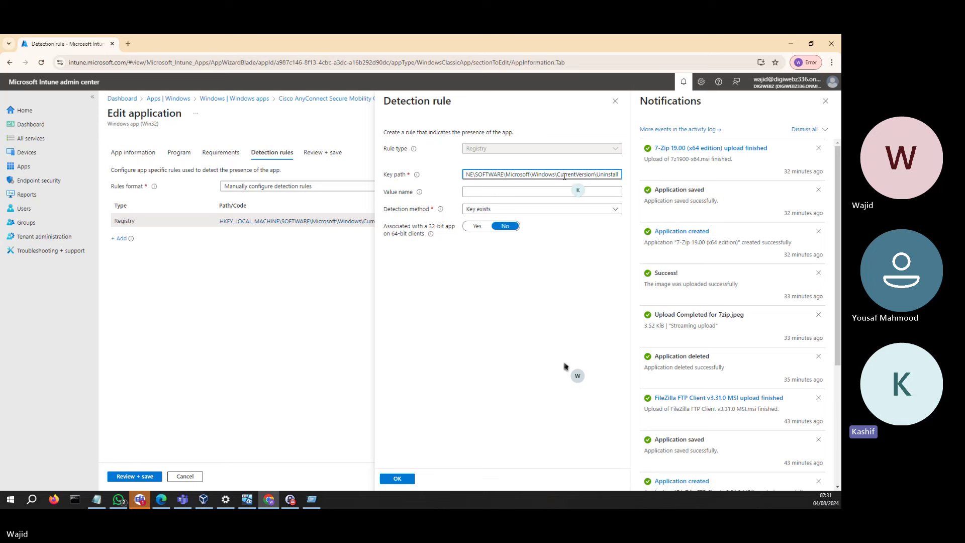
pyautogui.moveTo(584, 175); pyautogui.dragTo(629, 178)
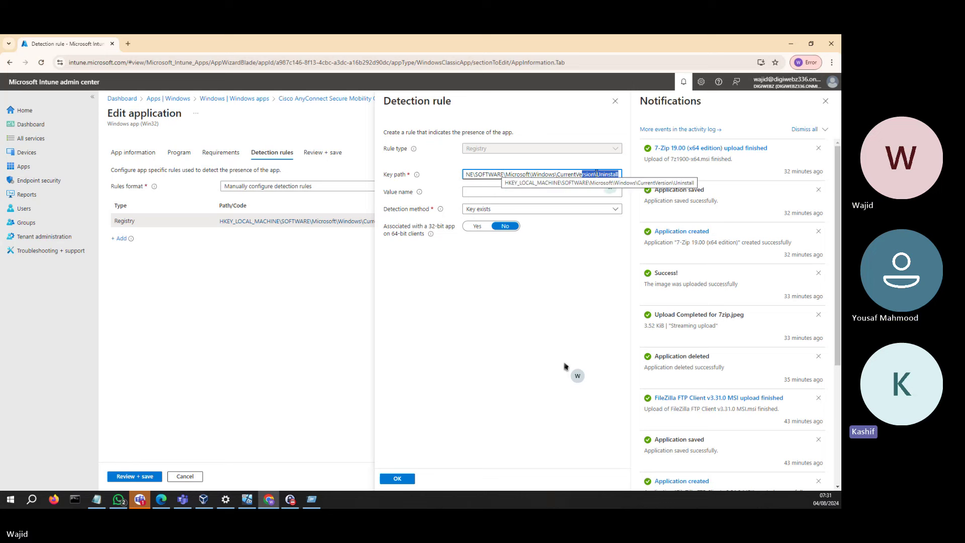
pyautogui.click(591, 174)
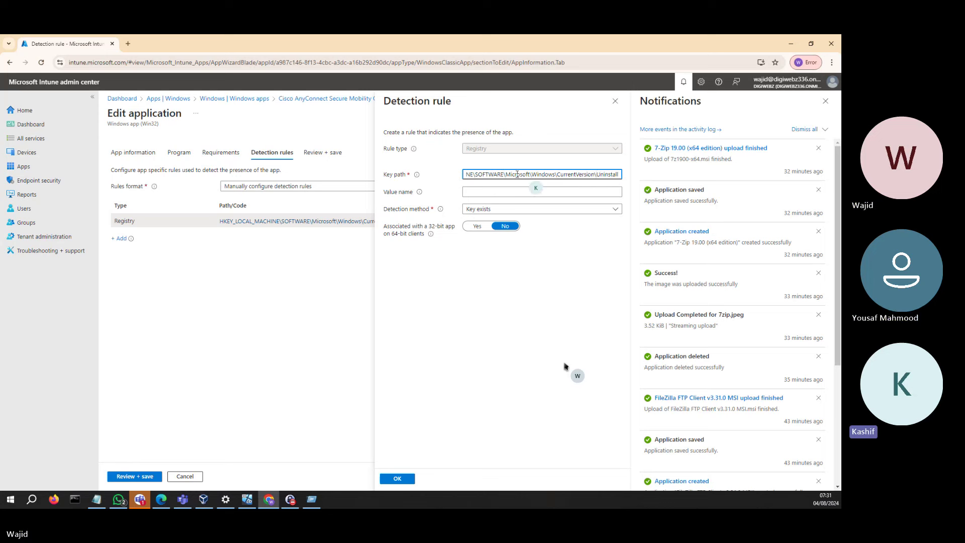
pyautogui.moveTo(487, 174); pyautogui.dragTo(628, 179)
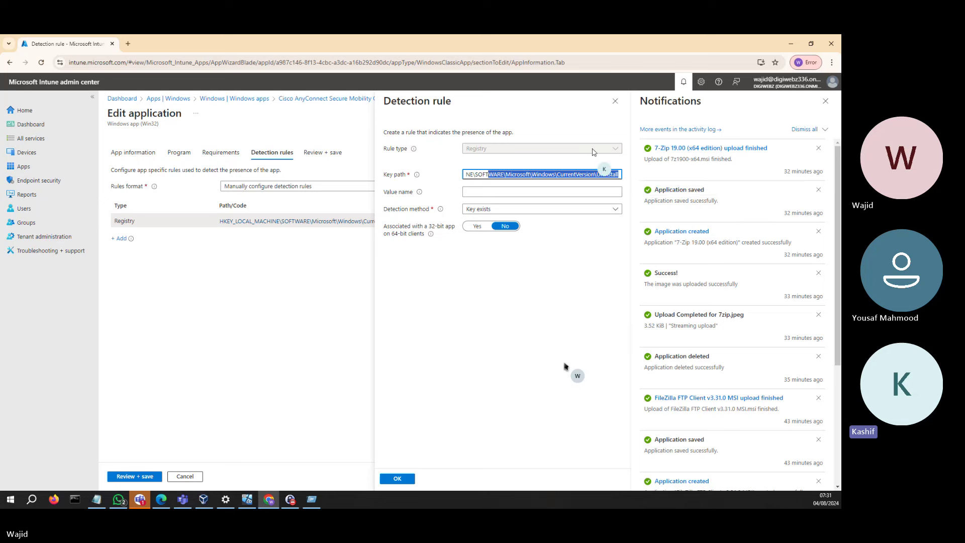
pyautogui.click(615, 101)
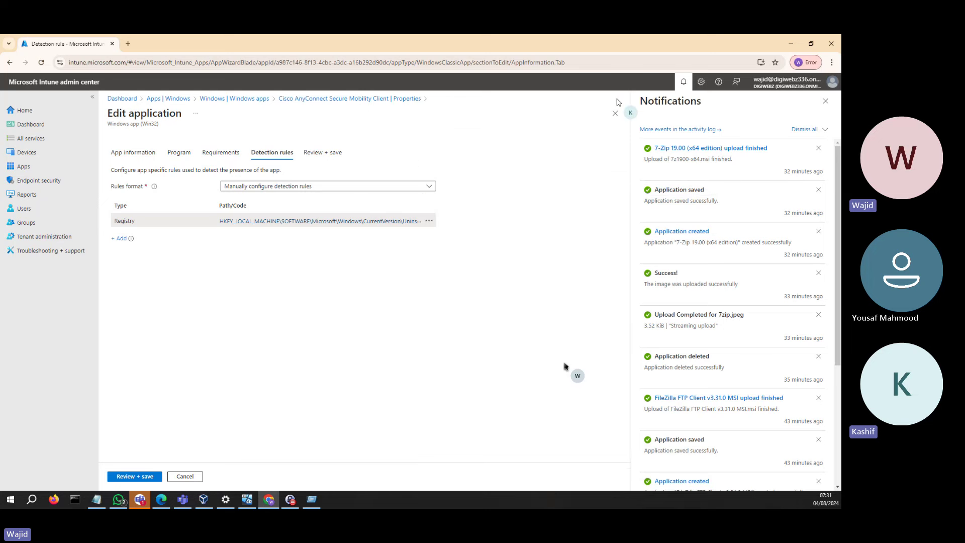
# Step: Close the notifications and select the MSI product code, including its braces, in the app's uninstall command
pyautogui.click(826, 101)
pyautogui.click(429, 222)
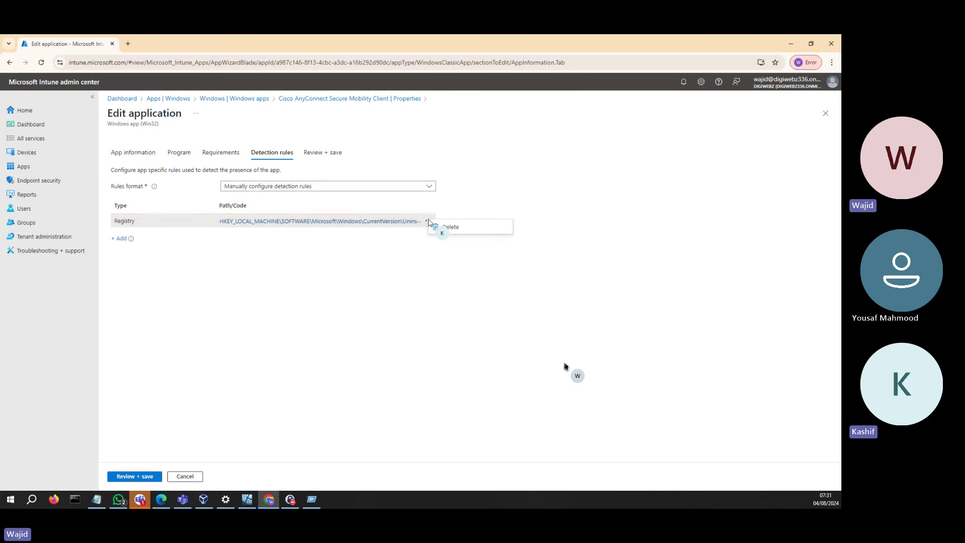
pyautogui.click(179, 153)
pyautogui.click(365, 203)
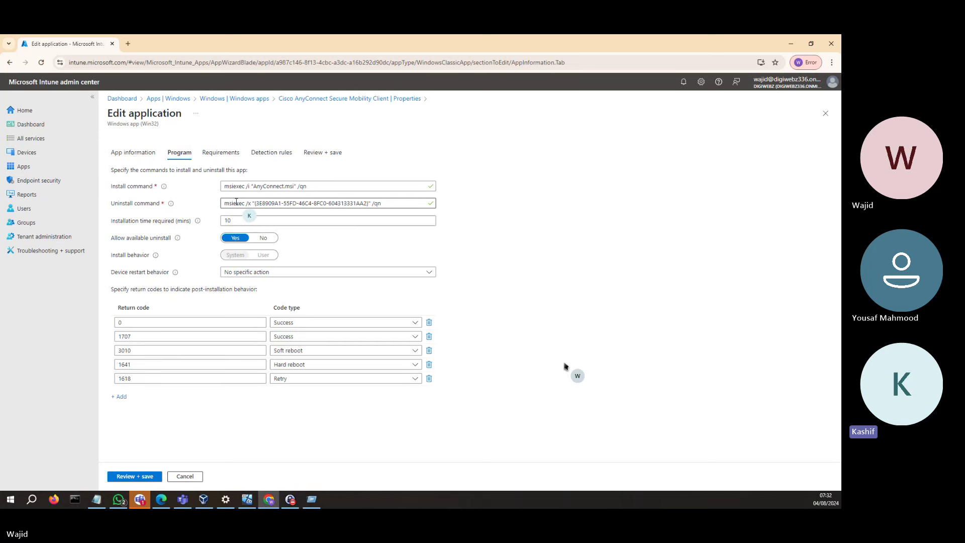
pyautogui.click(257, 203)
pyautogui.moveTo(256, 203); pyautogui.dragTo(371, 203)
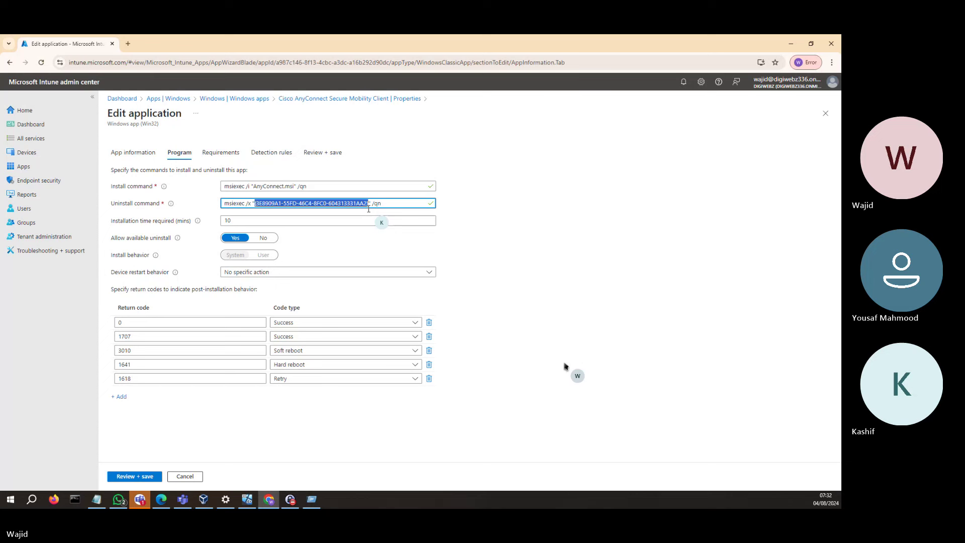
# Step: Delete the registry detection rule from the Cisco AnyConnect app
pyautogui.click(221, 153)
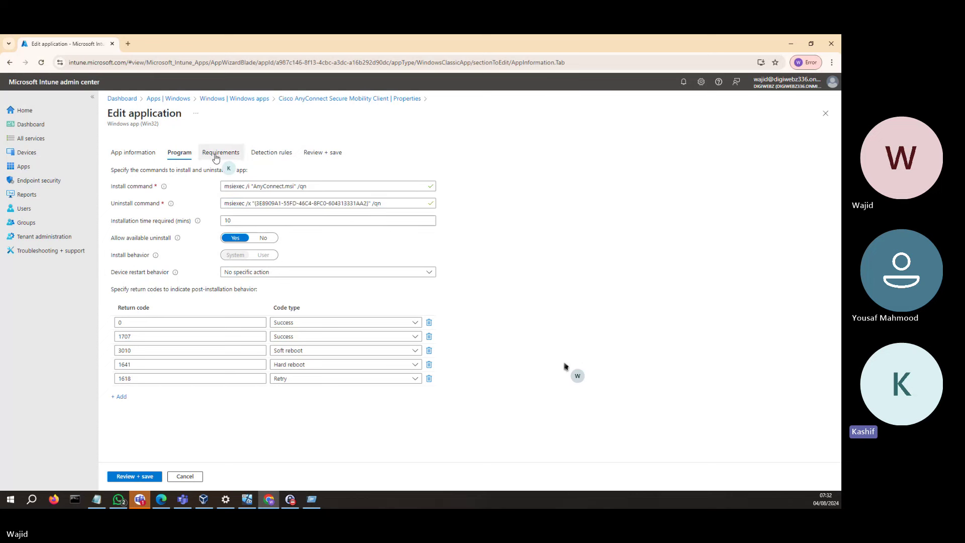
pyautogui.click(287, 159)
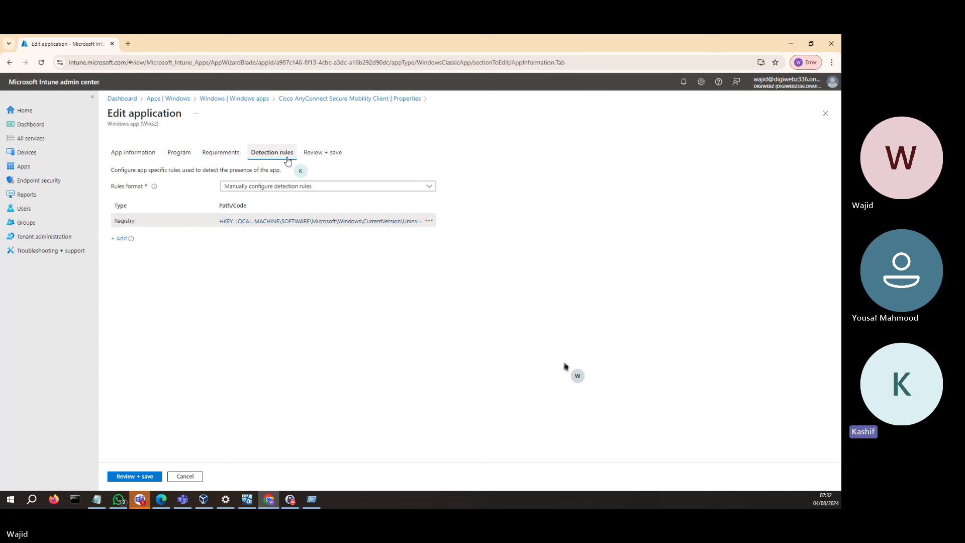
pyautogui.click(428, 221)
pyautogui.click(471, 227)
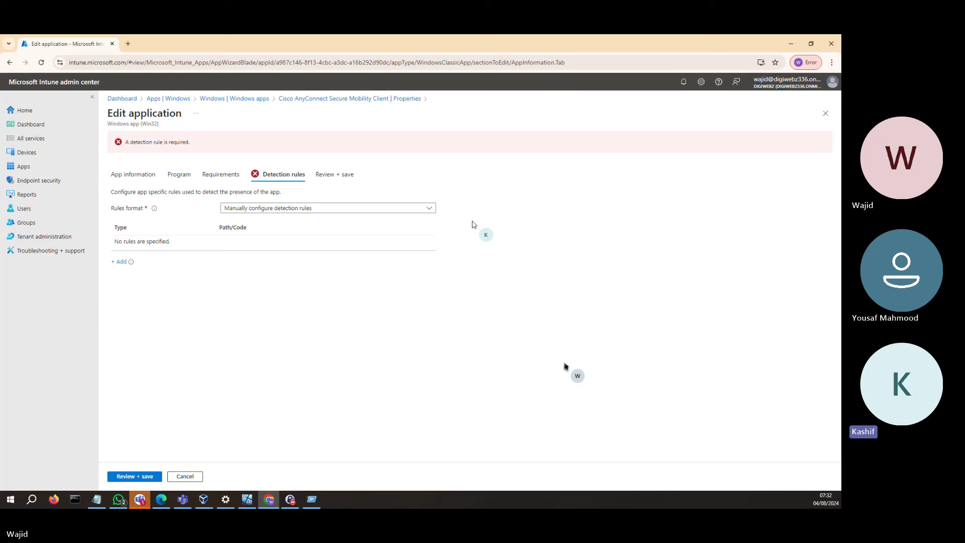
pyautogui.click(117, 262)
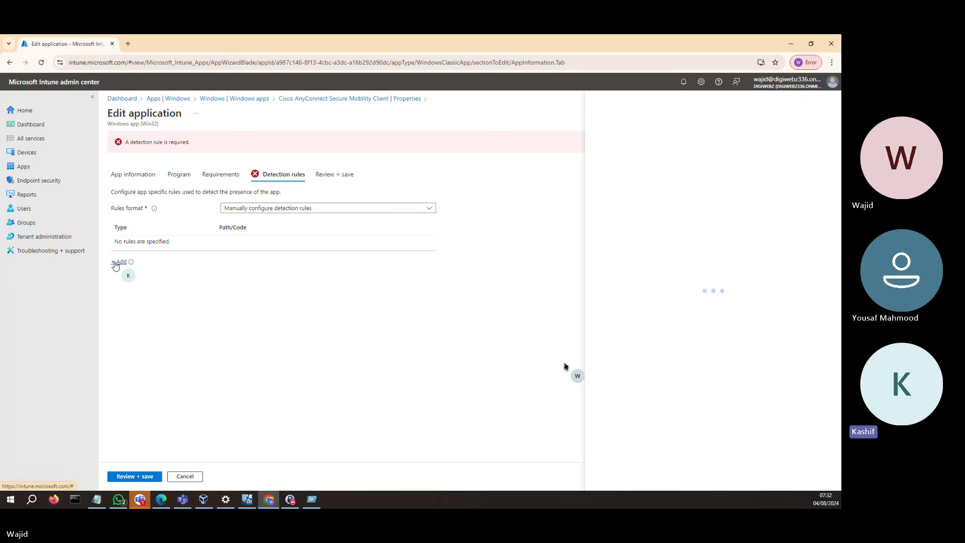
pyautogui.click(718, 151)
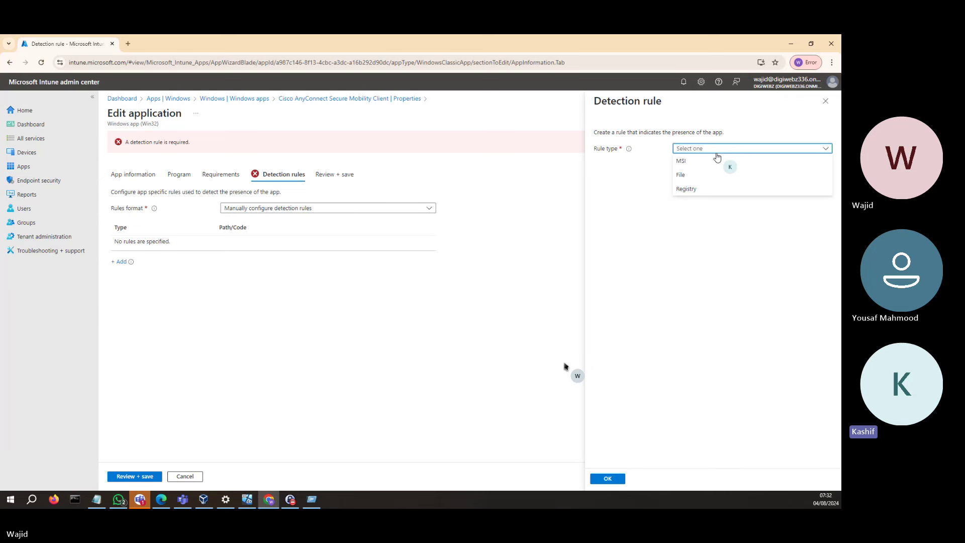
pyautogui.click(685, 161)
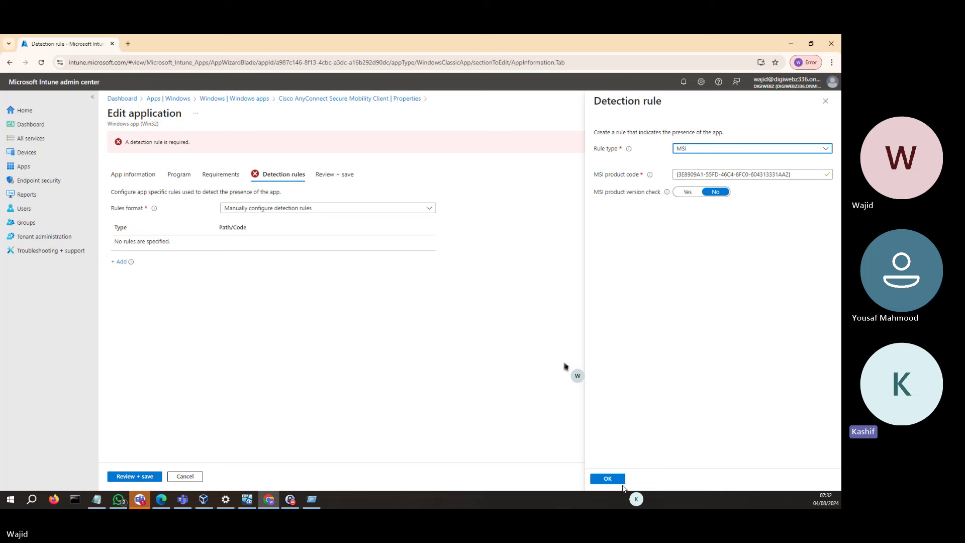
pyautogui.click(607, 479)
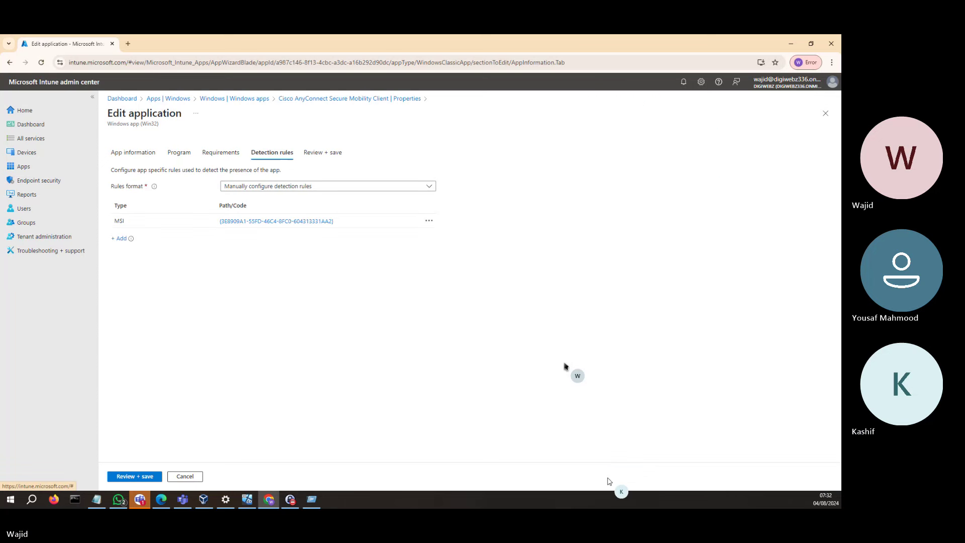
# Step: Recheck the Cisco AnyConnect app's requirements and program settings, and save the edited application
pyautogui.click(220, 152)
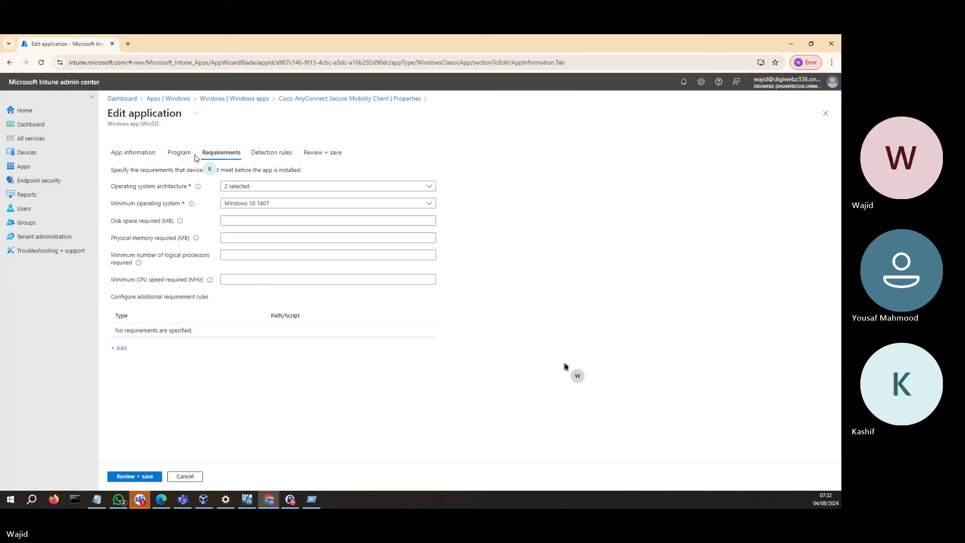
pyautogui.click(172, 156)
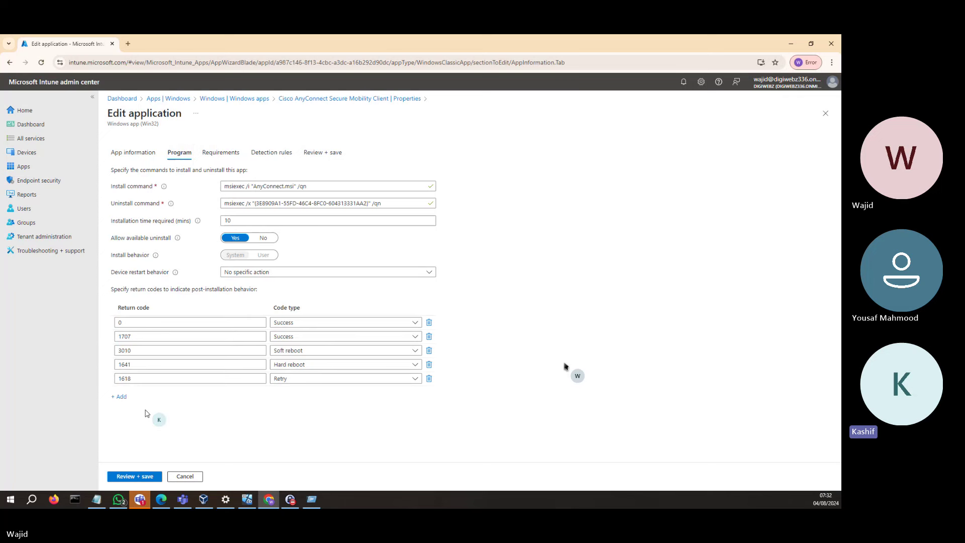
pyautogui.click(133, 476)
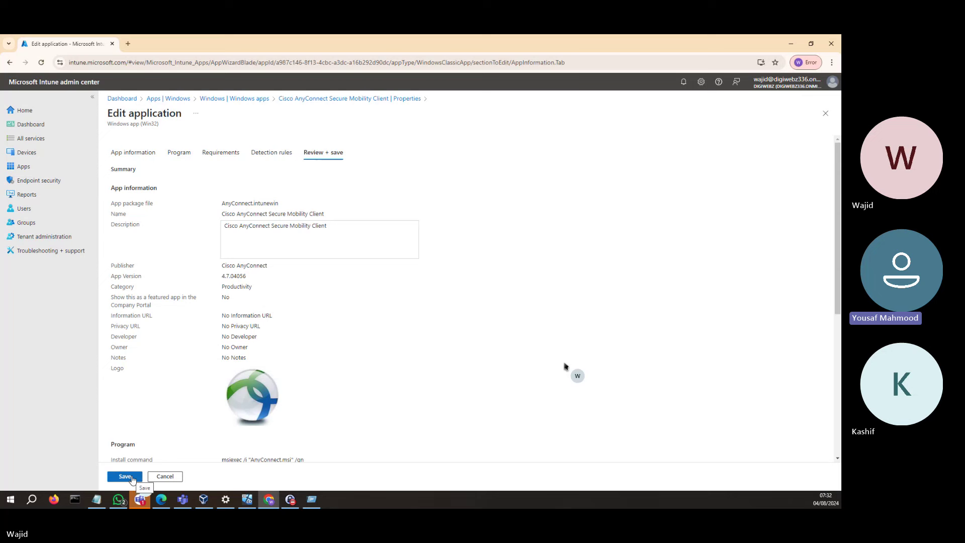
pyautogui.click(125, 476)
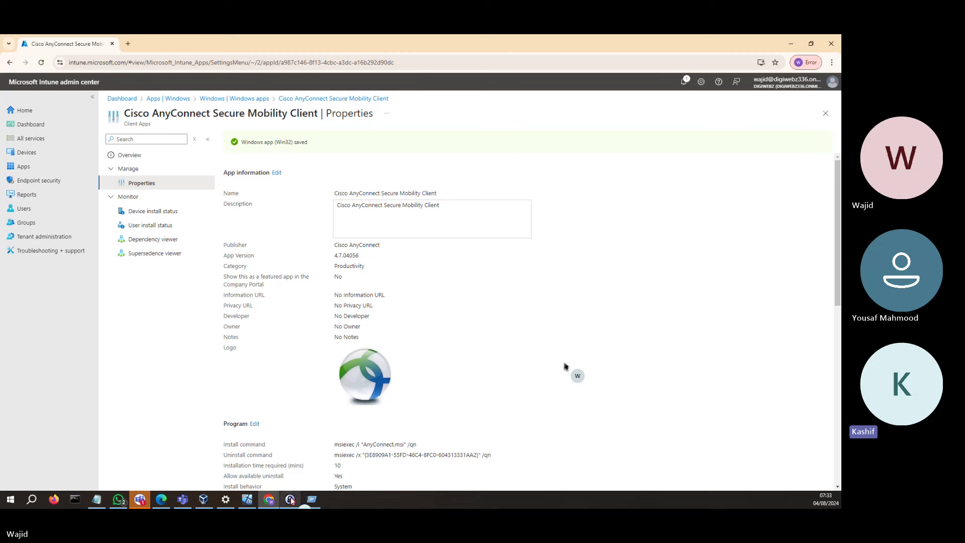
# Step: Switch to the WINVM001 virtual machine and open the management info of its connected work account in Windows Settings
pyautogui.moveTo(291, 500)
pyautogui.click(251, 502)
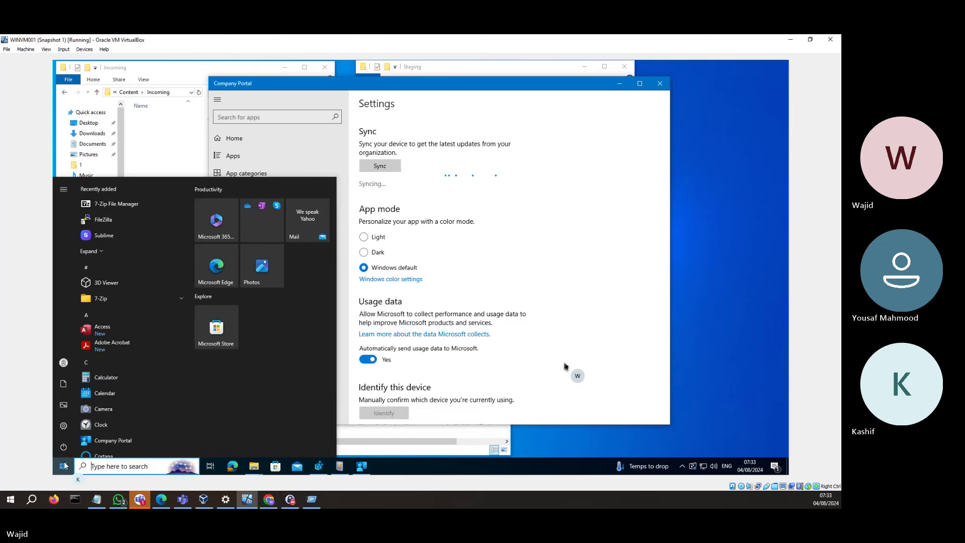
pyautogui.click(63, 426)
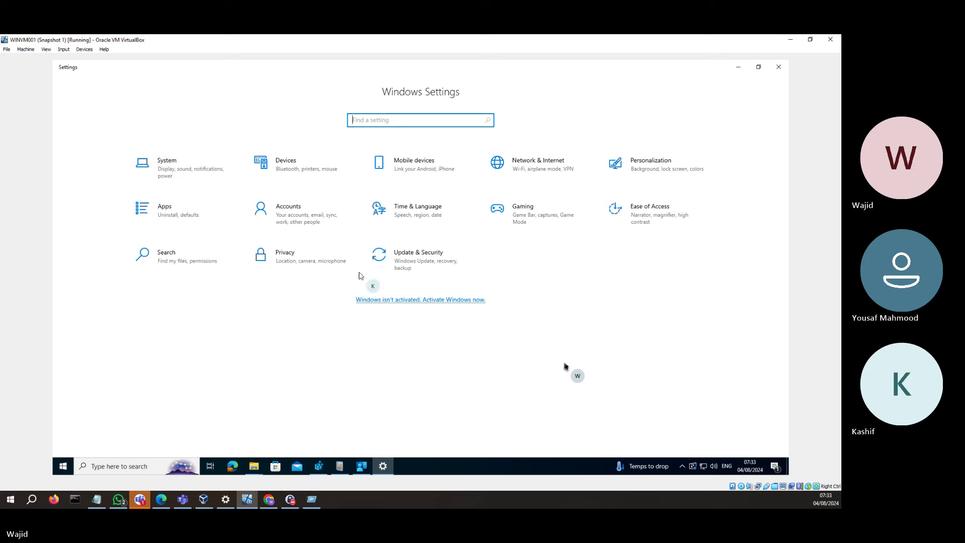
pyautogui.click(309, 215)
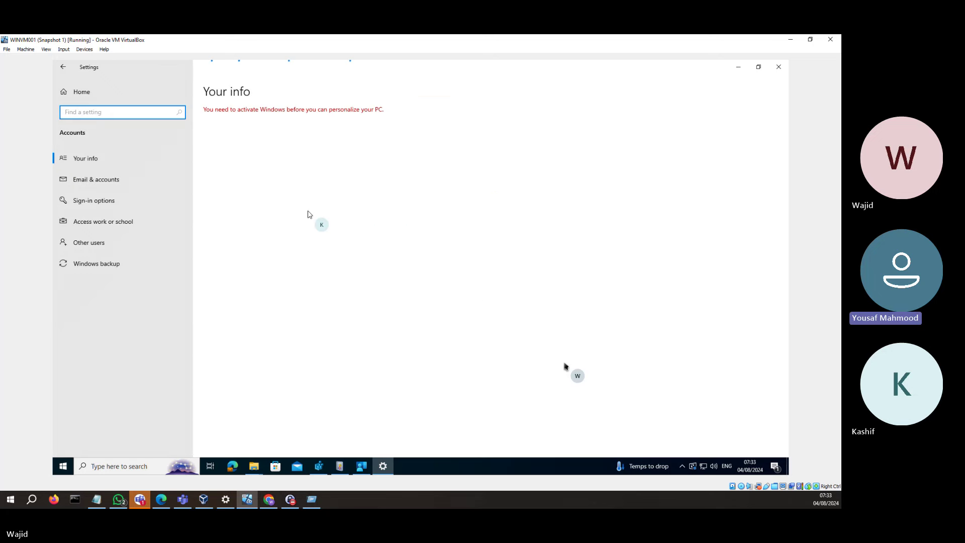
pyautogui.click(125, 223)
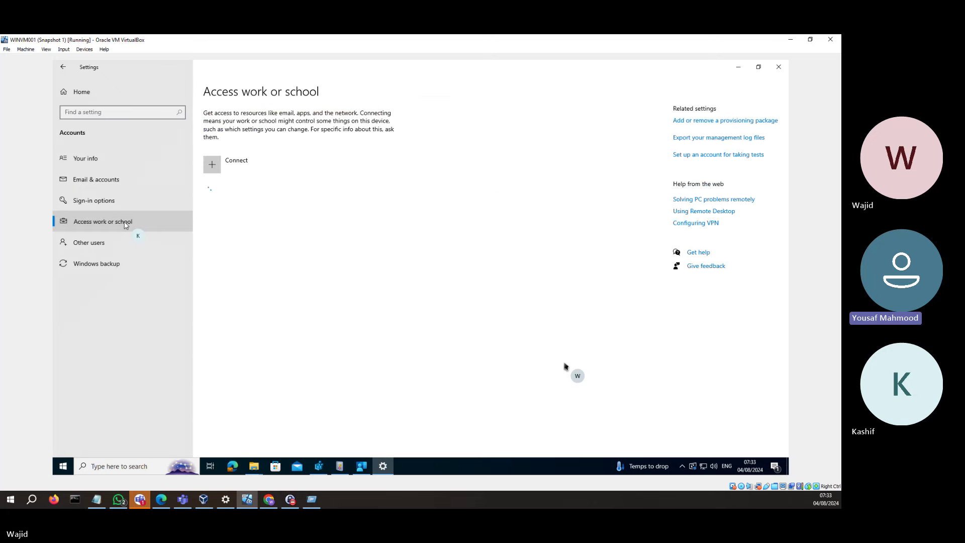
pyautogui.click(294, 201)
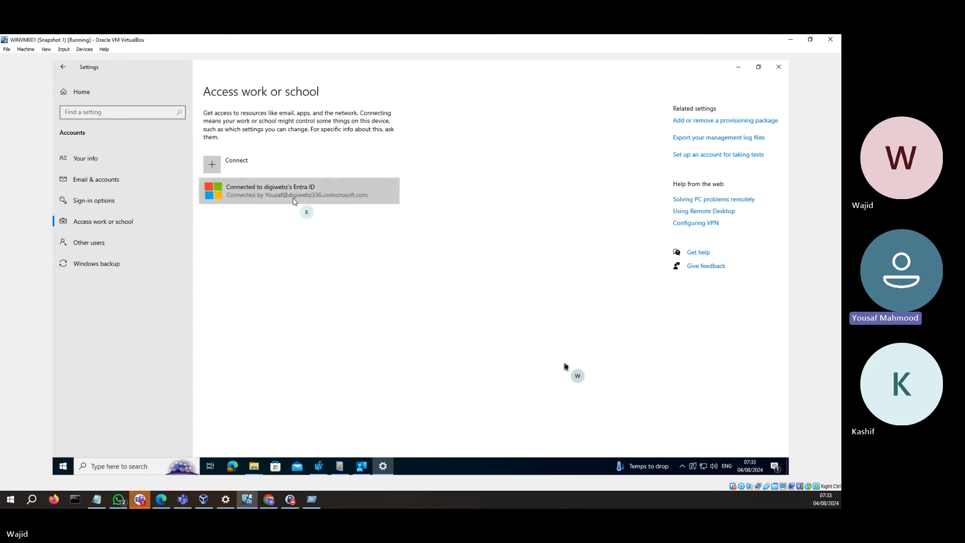
pyautogui.click(327, 227)
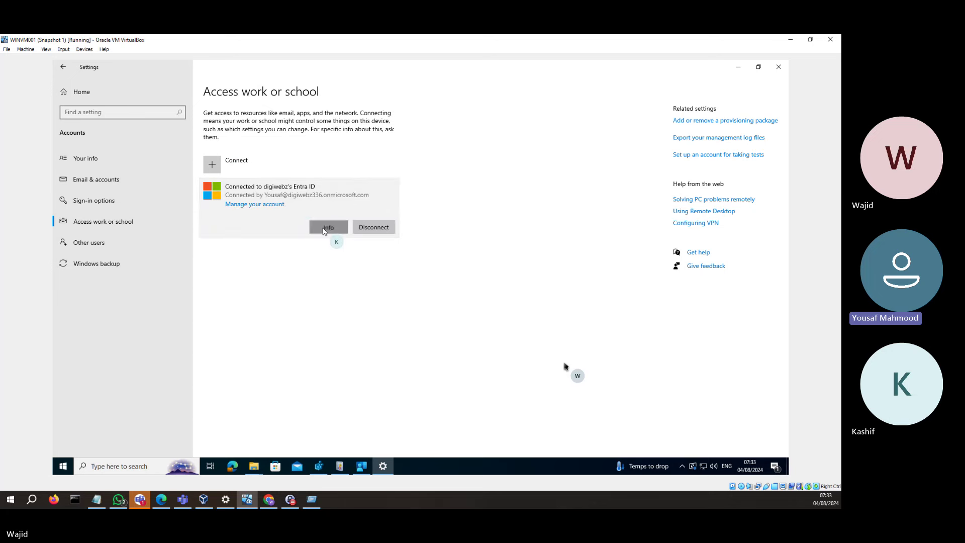
# Step: Sync the device twice from the work account's management page and once more from Company Portal
pyautogui.scroll(-5, 95, 382)
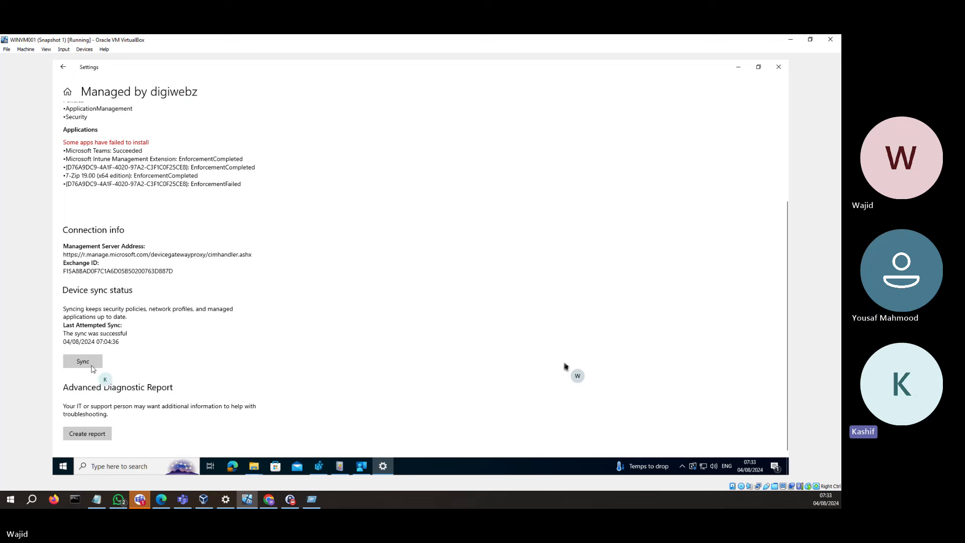
pyautogui.click(92, 367)
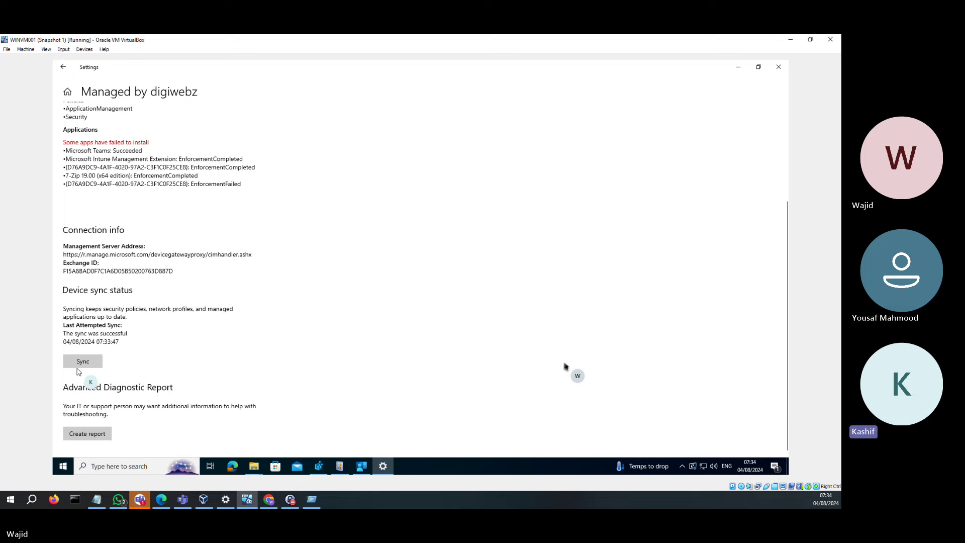
pyautogui.click(97, 360)
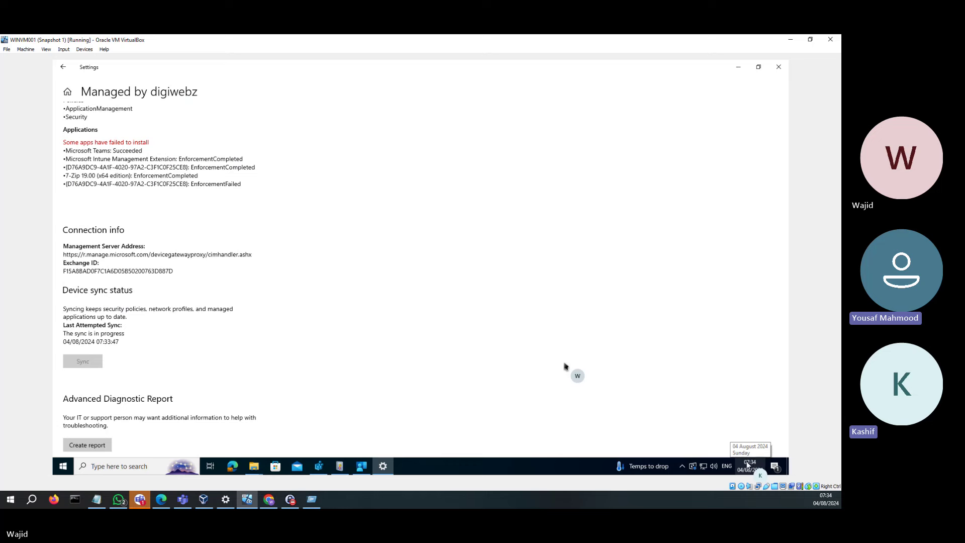
pyautogui.click(737, 69)
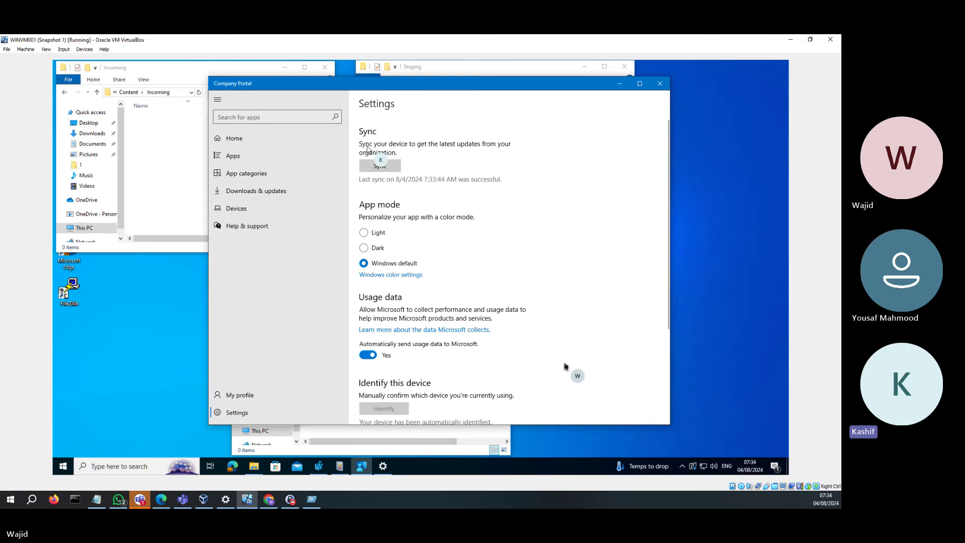
pyautogui.click(387, 166)
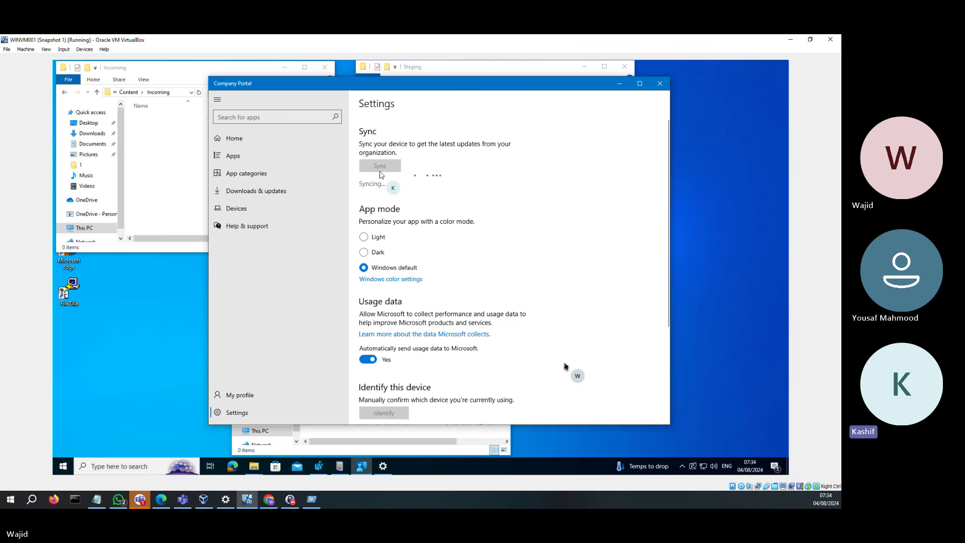
# Step: Open Cisco AnyConnect Secure Mobility Client from Company Portal's recently published apps and start its installation
pyautogui.click(247, 156)
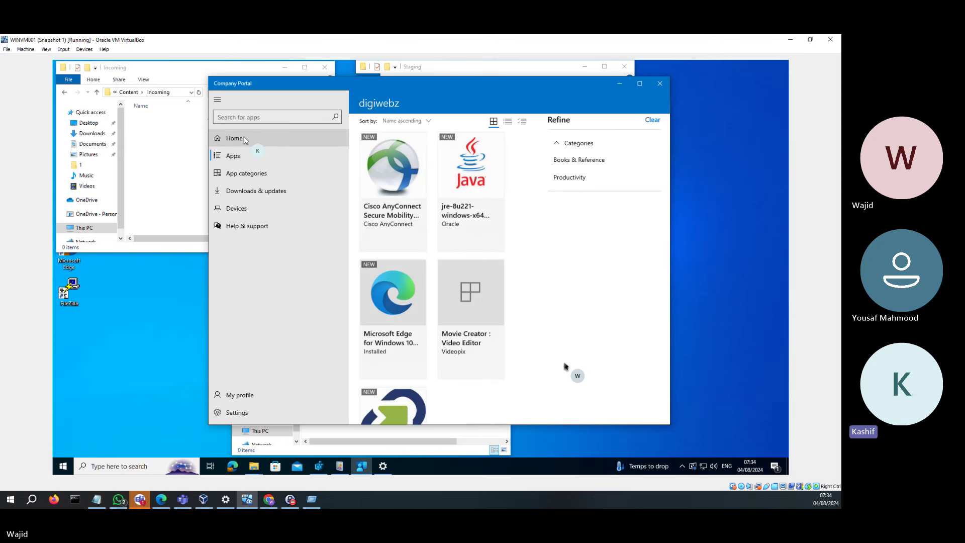
pyautogui.click(237, 138)
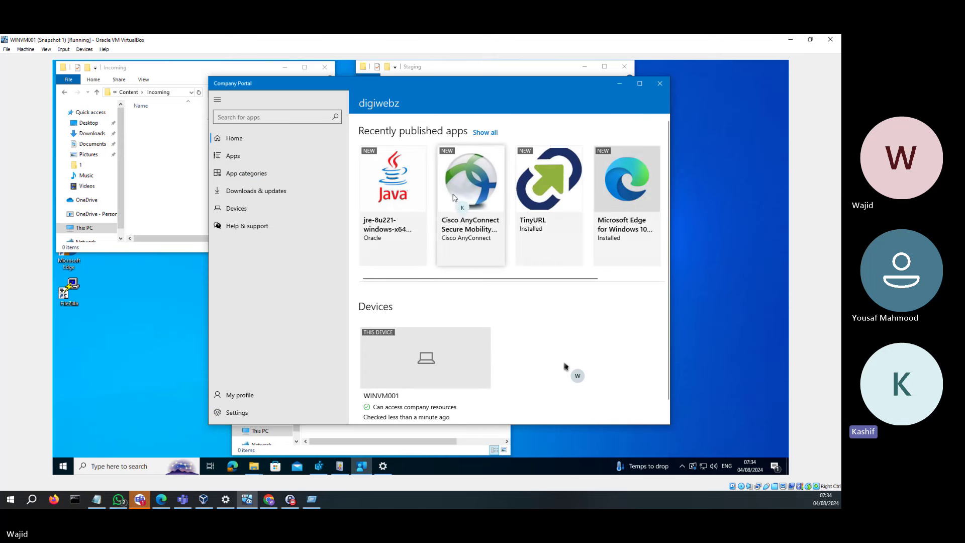
pyautogui.click(473, 192)
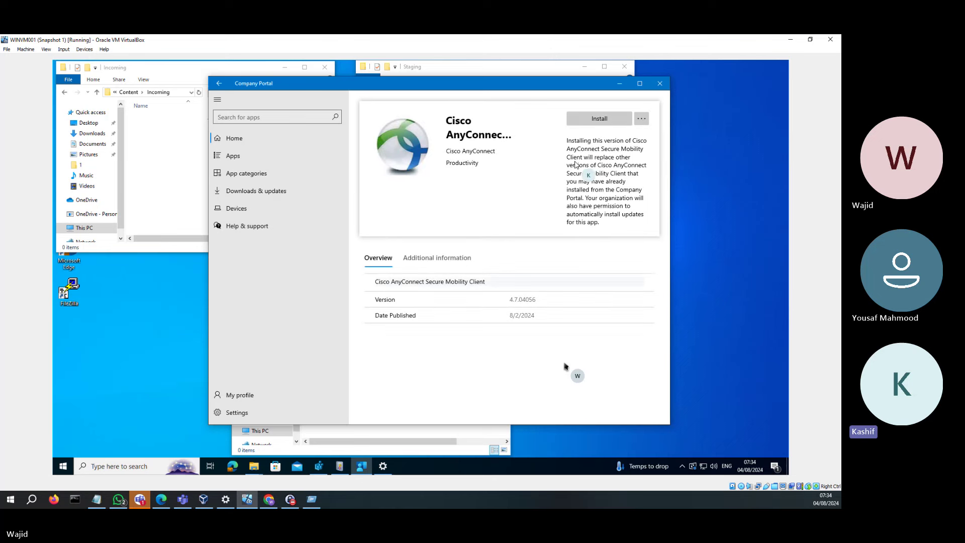
pyautogui.click(616, 120)
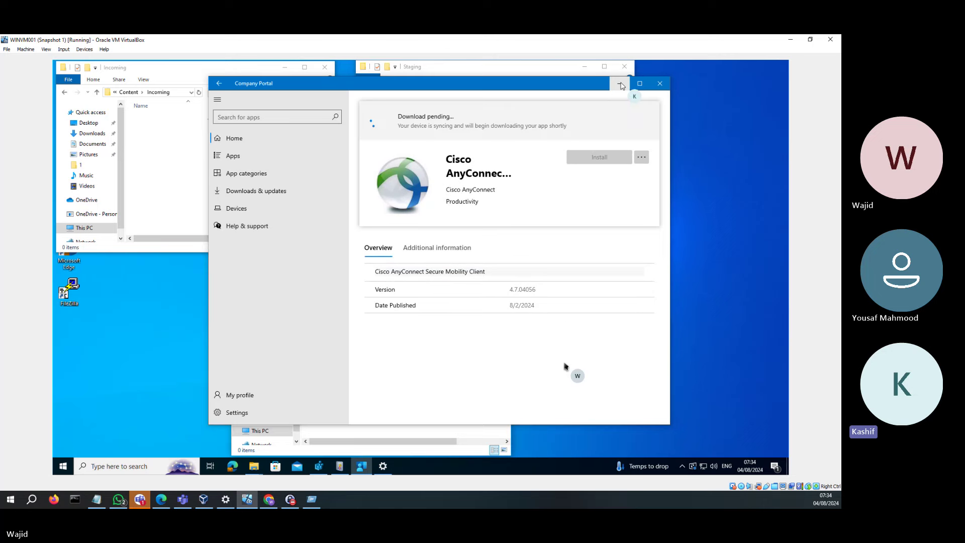
# Step: Minimize Company Portal, inspect the download file in Incoming, and open the app's Staging subfolder, granting permanent folder access
pyautogui.click(620, 83)
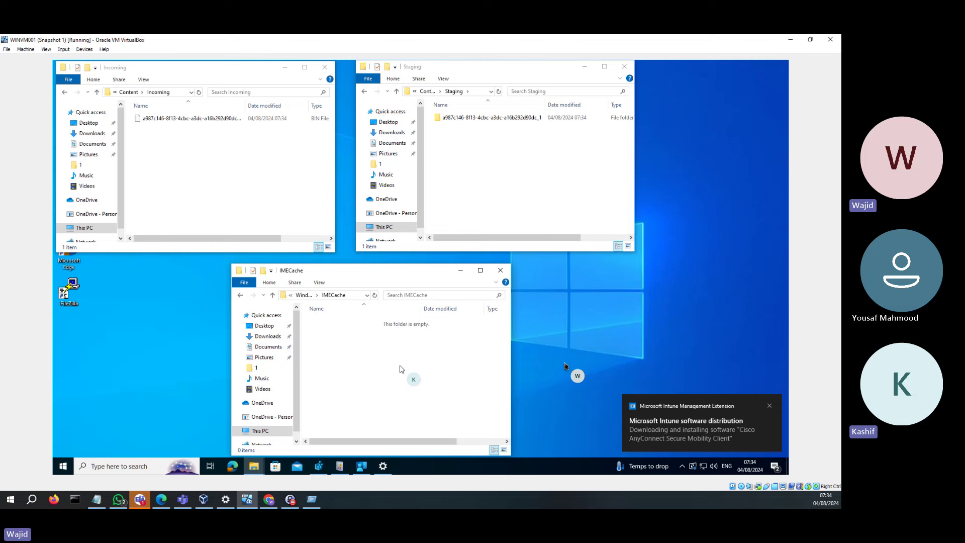
pyautogui.click(169, 120)
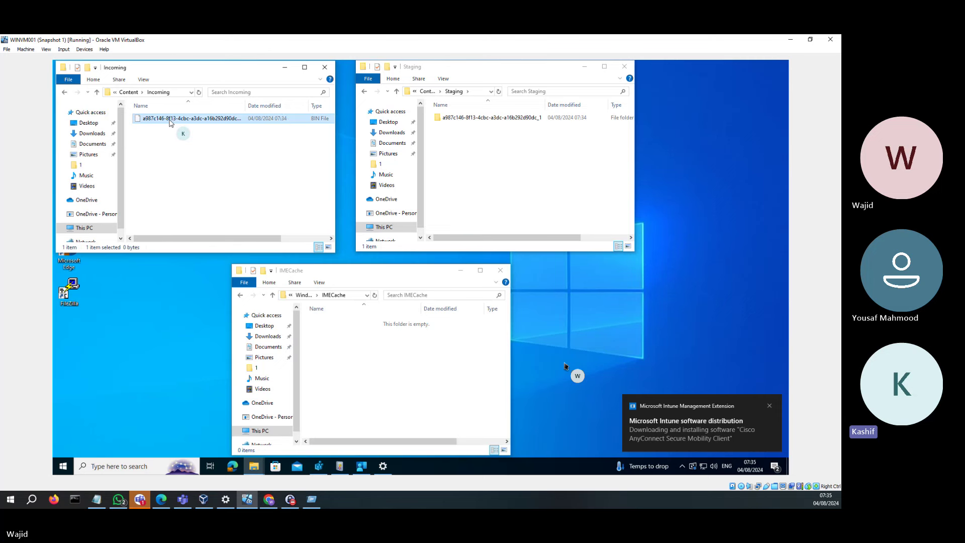
pyautogui.click(514, 119)
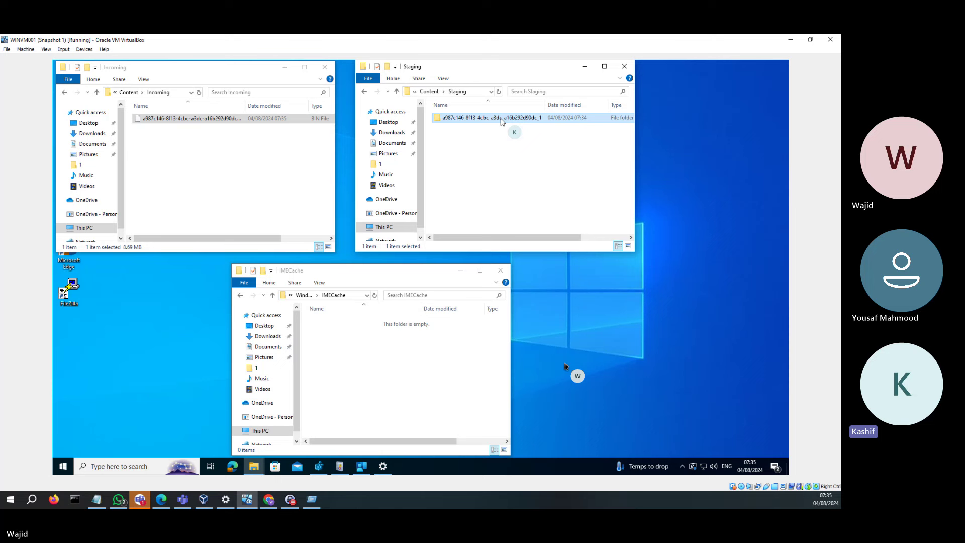
pyautogui.doubleClick(501, 118)
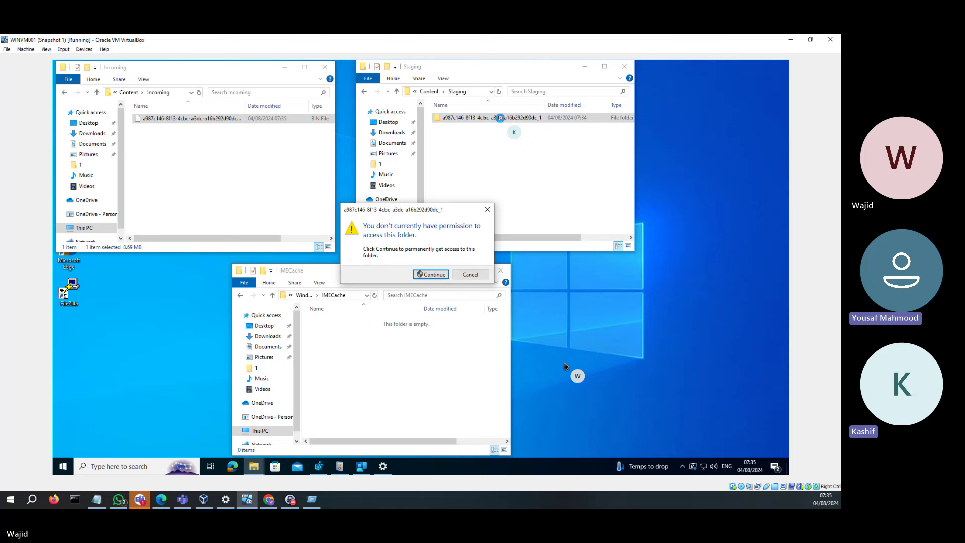
pyautogui.click(432, 275)
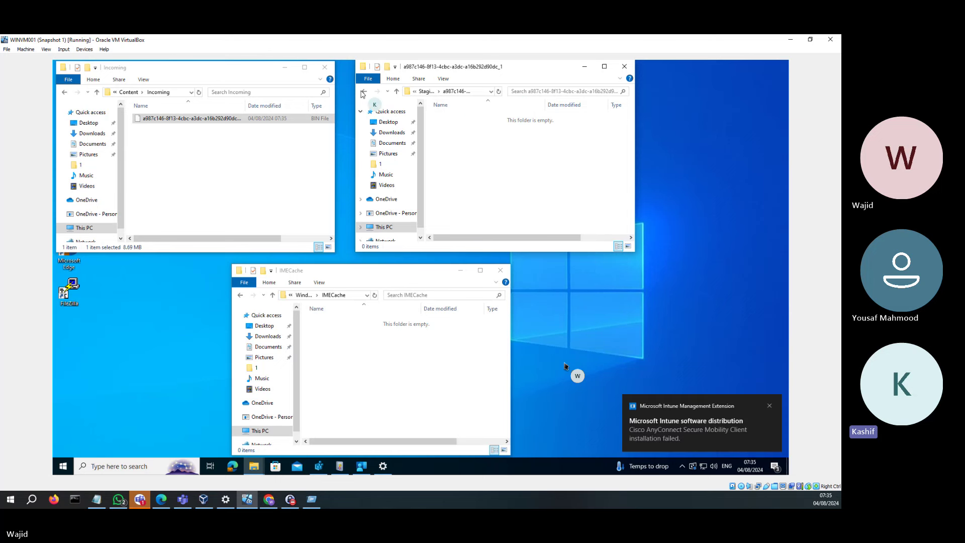
# Step: Return to the Staging folder, refresh the IMECache folder and check the contents of the Incoming folder
pyautogui.click(365, 91)
pyautogui.click(375, 295)
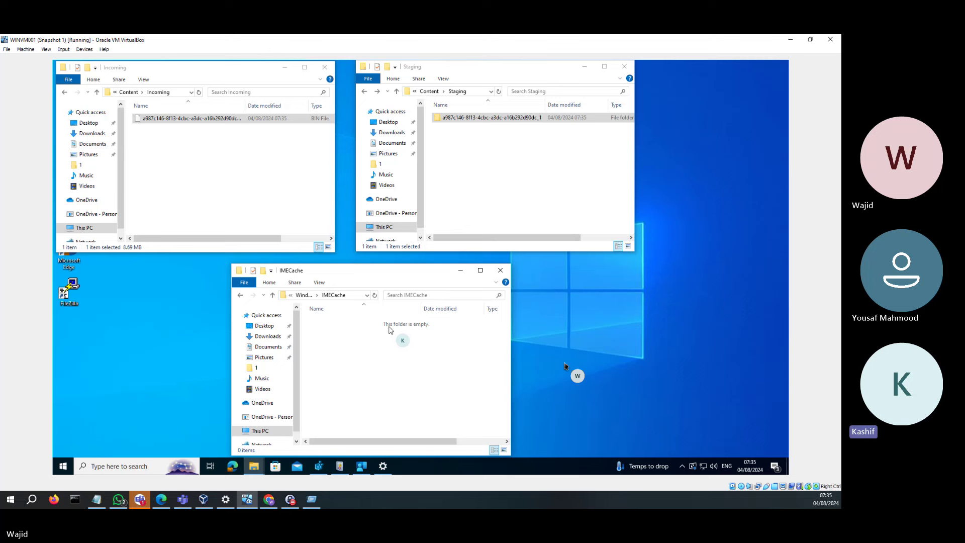
pyautogui.click(211, 146)
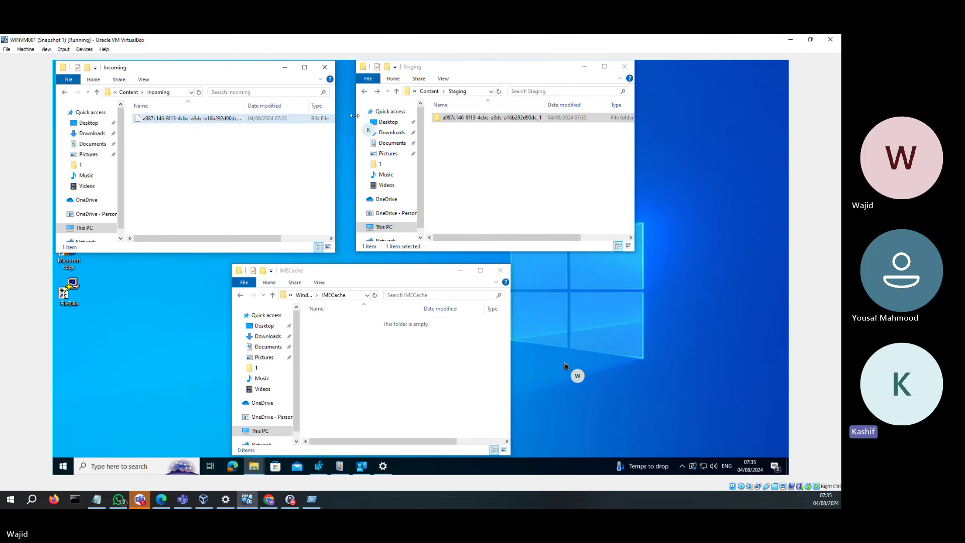
# Step: Search the installed apps for "cis" to check for Cisco AnyConnect, and dismiss the search
pyautogui.click(64, 468)
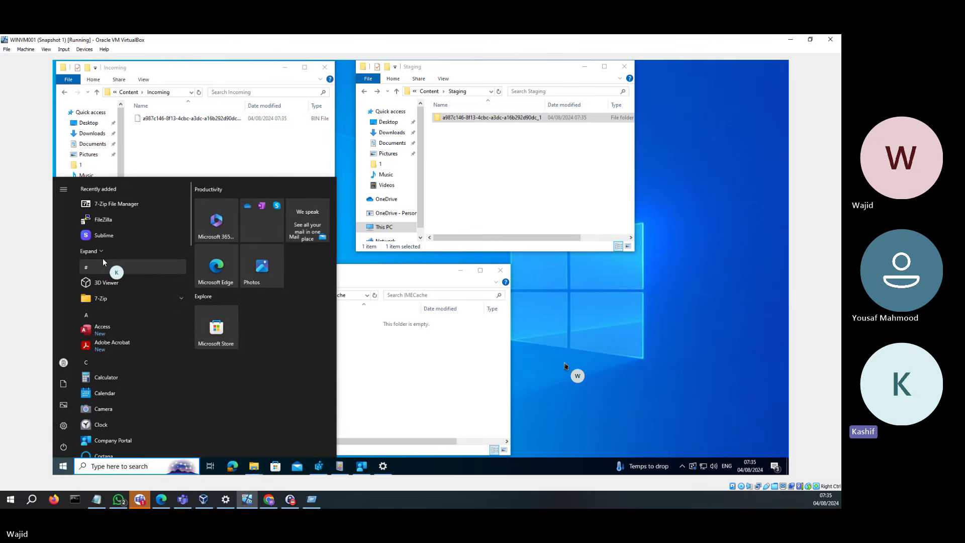
pyautogui.click(125, 466)
pyautogui.write('cl')
pyautogui.write('is')
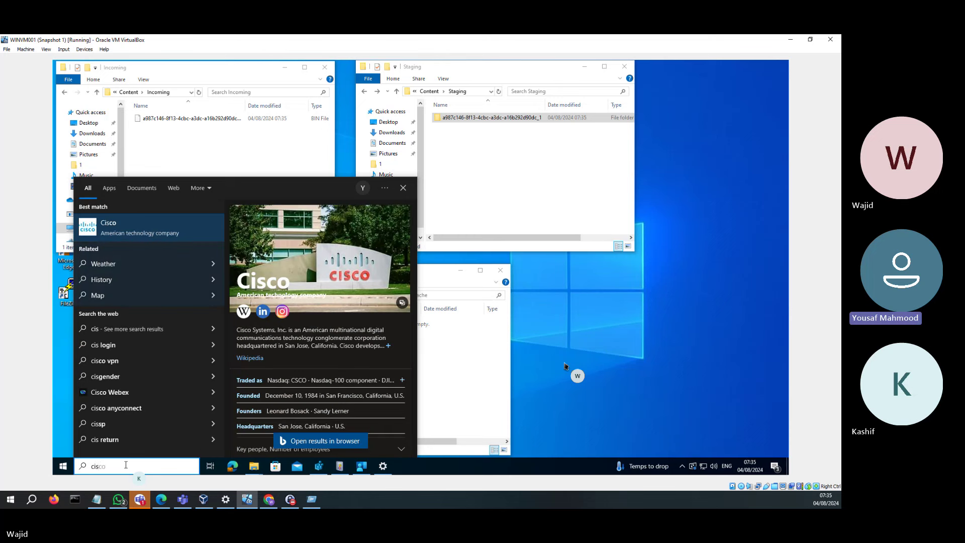
pyautogui.click(570, 298)
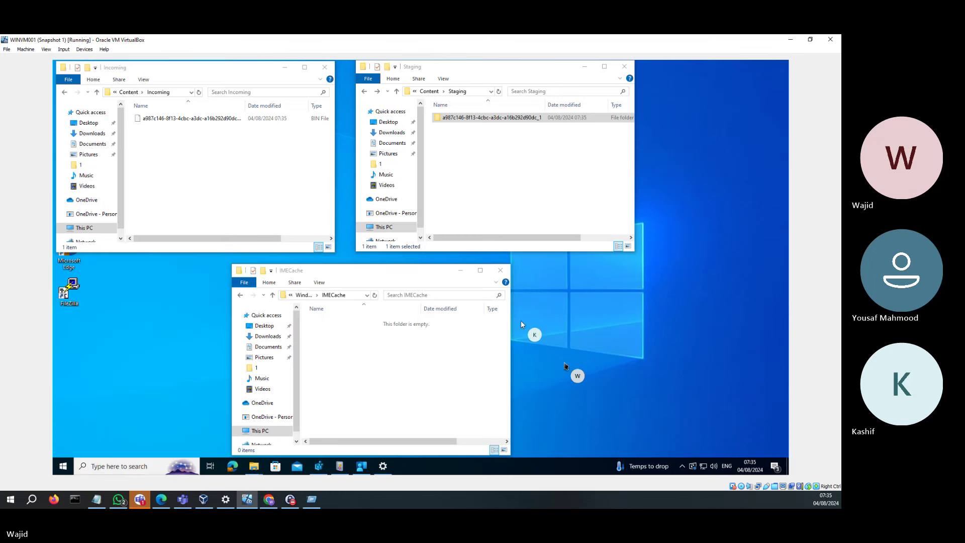
# Step: Recheck the contents of the IMECache, Staging and Incoming folders for the app's download files
pyautogui.click(449, 361)
pyautogui.click(493, 155)
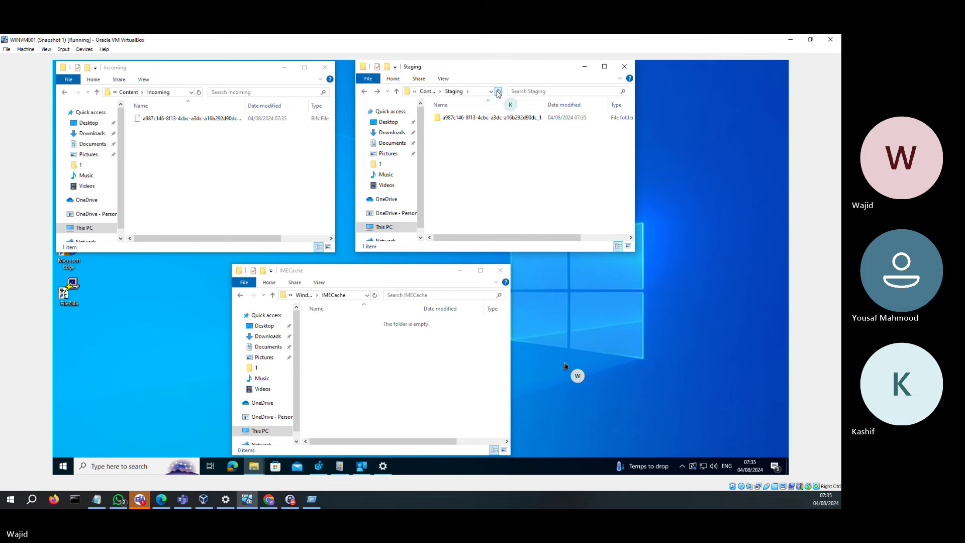
pyautogui.click(195, 93)
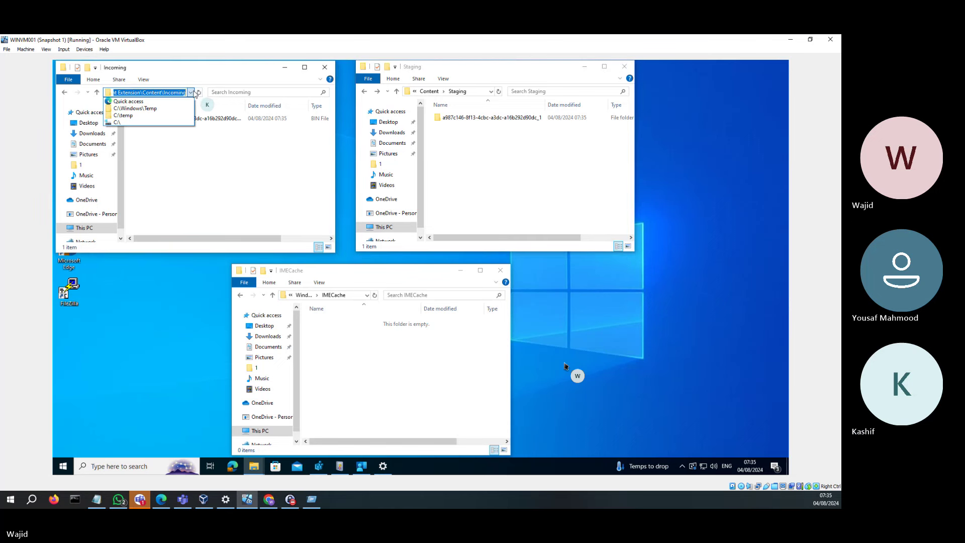
pyautogui.click(193, 93)
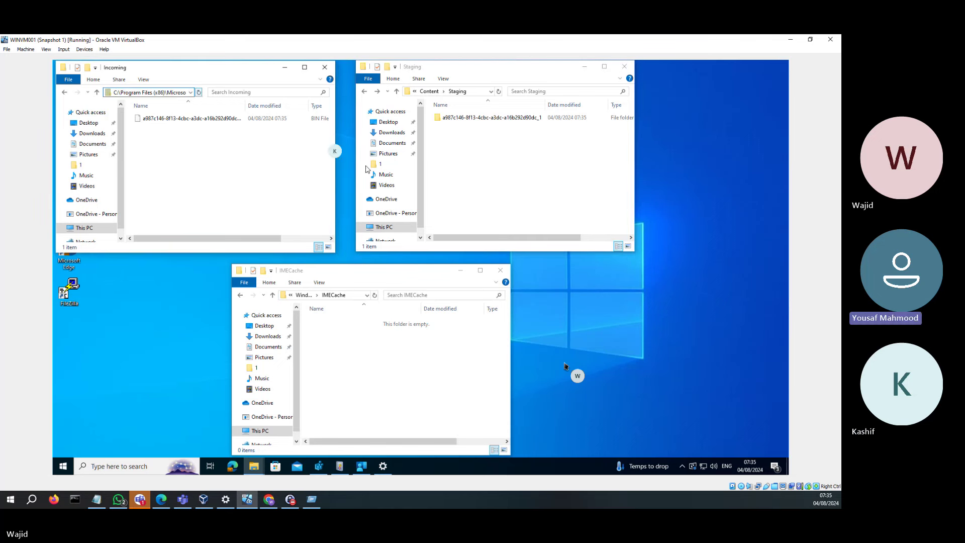
# Step: Open the Cisco AnyConnect failure details from Company Portal, reject the Bing cookies, and close the browser after reading the results
pyautogui.click(362, 467)
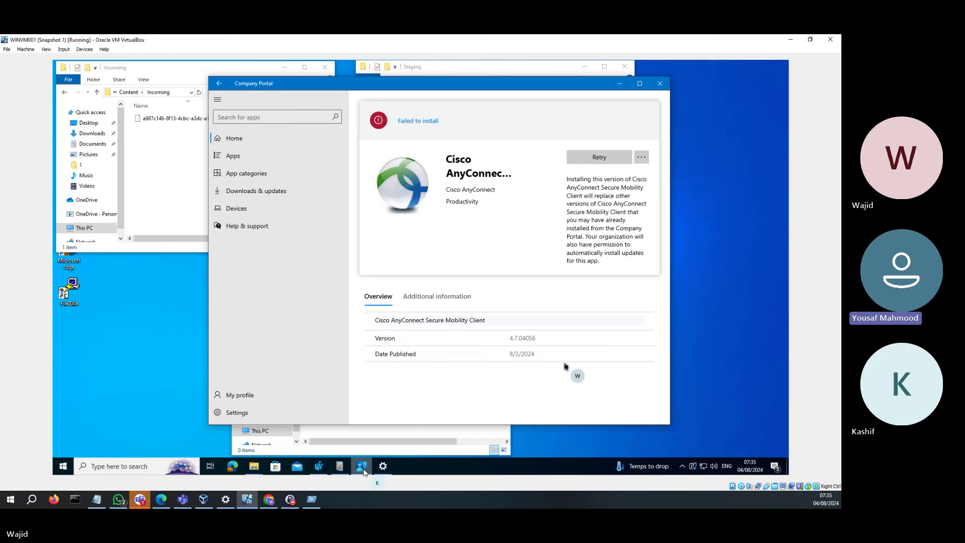
pyautogui.click(416, 124)
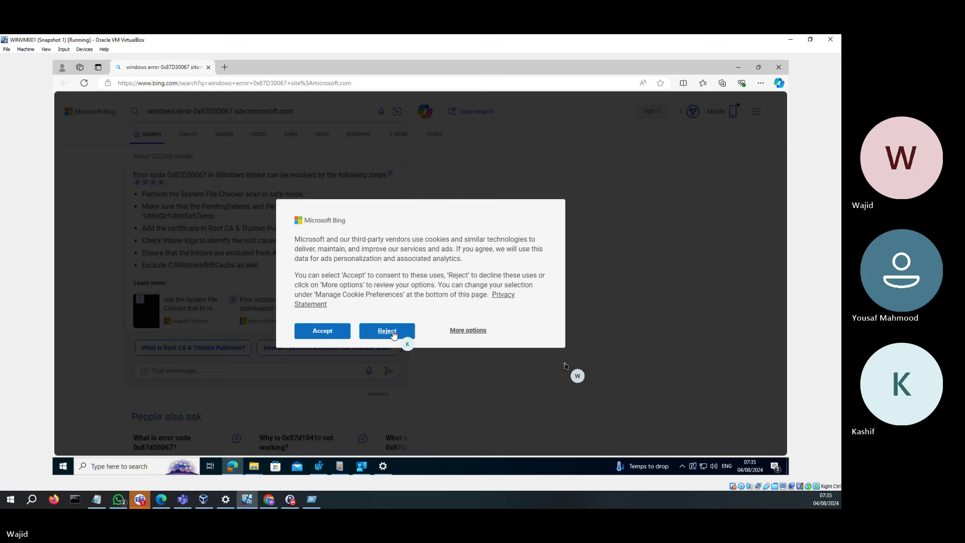
pyautogui.click(400, 332)
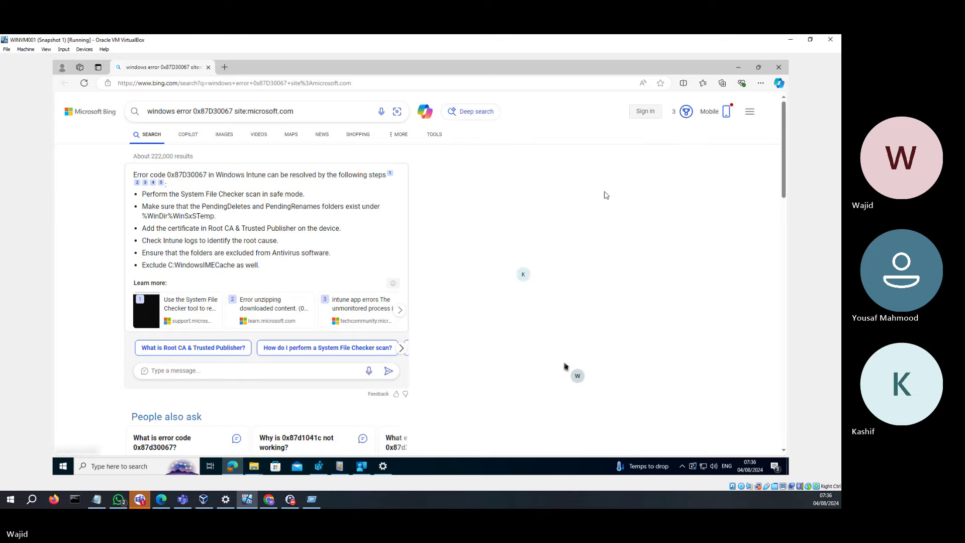
pyautogui.click(779, 67)
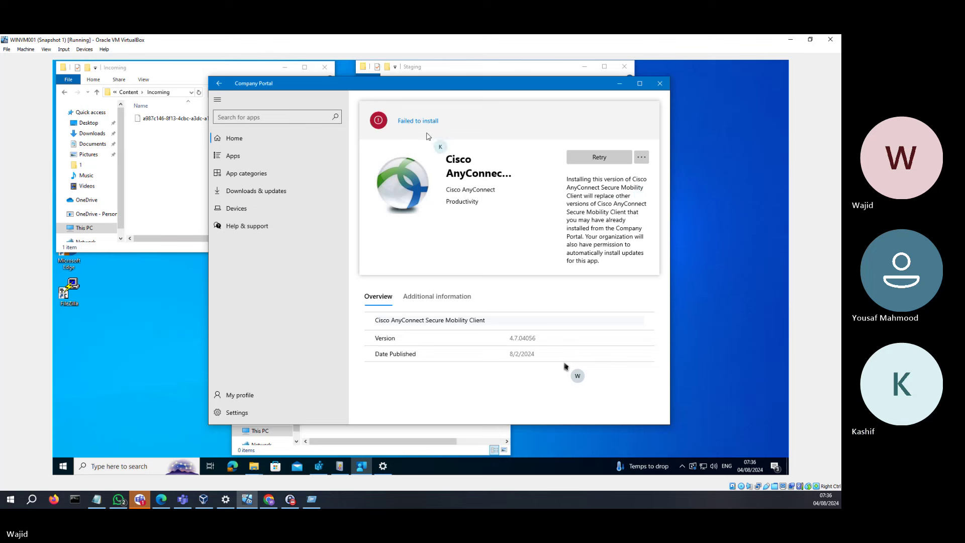
# Step: Try again to install Cisco AnyConnect Secure Mobility Client from Company Portal
pyautogui.click(618, 160)
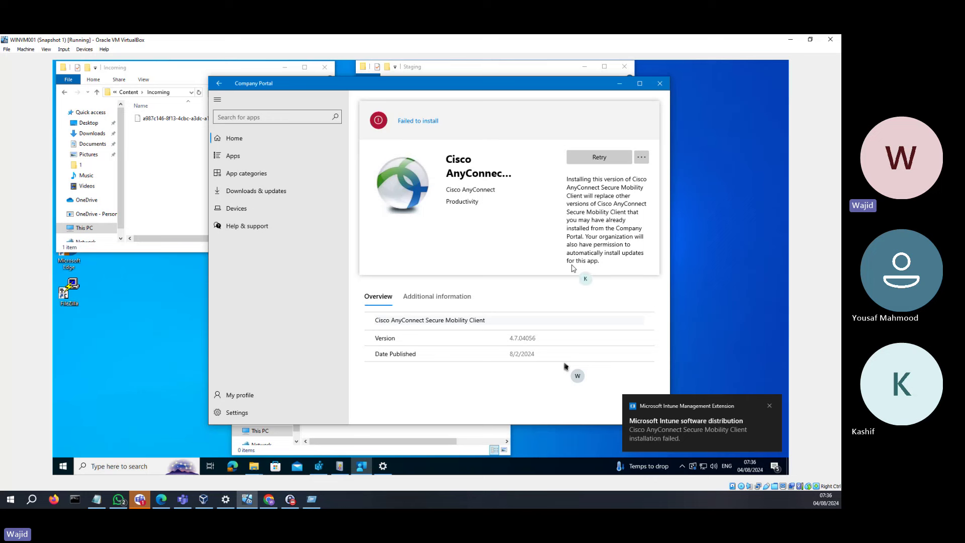
pyautogui.click(611, 159)
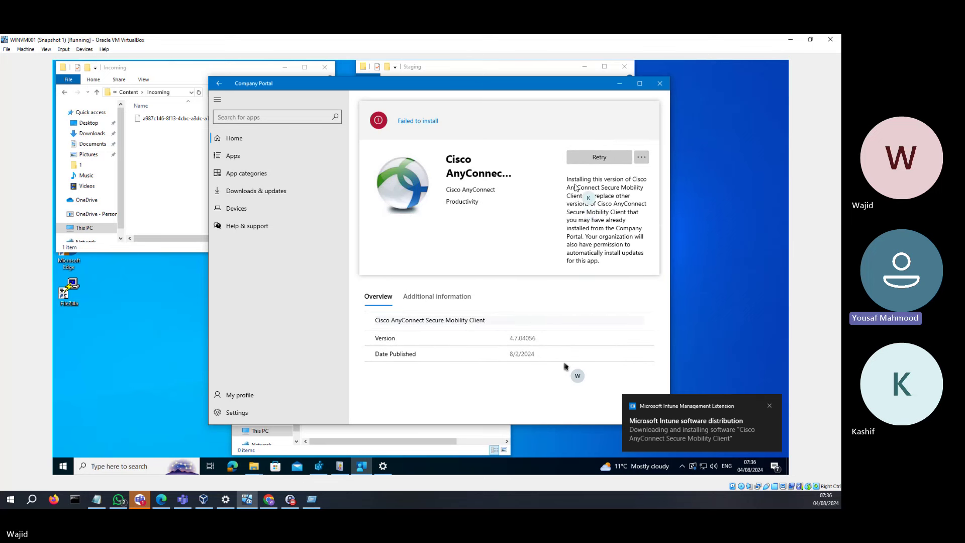
# Step: Permanently delete the downloaded BIN file from the Incoming folder, granting administrator permission
pyautogui.click(546, 75)
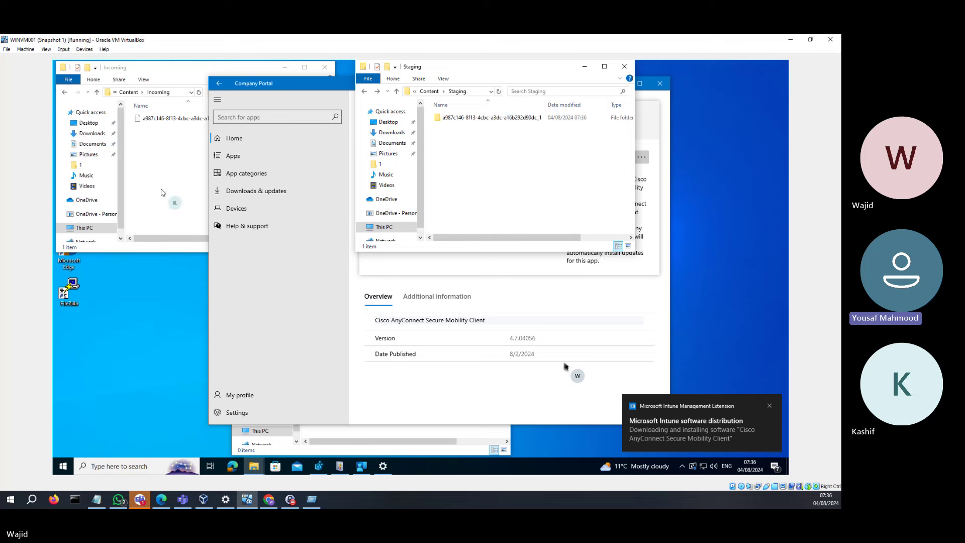
pyautogui.click(176, 180)
pyautogui.click(174, 118)
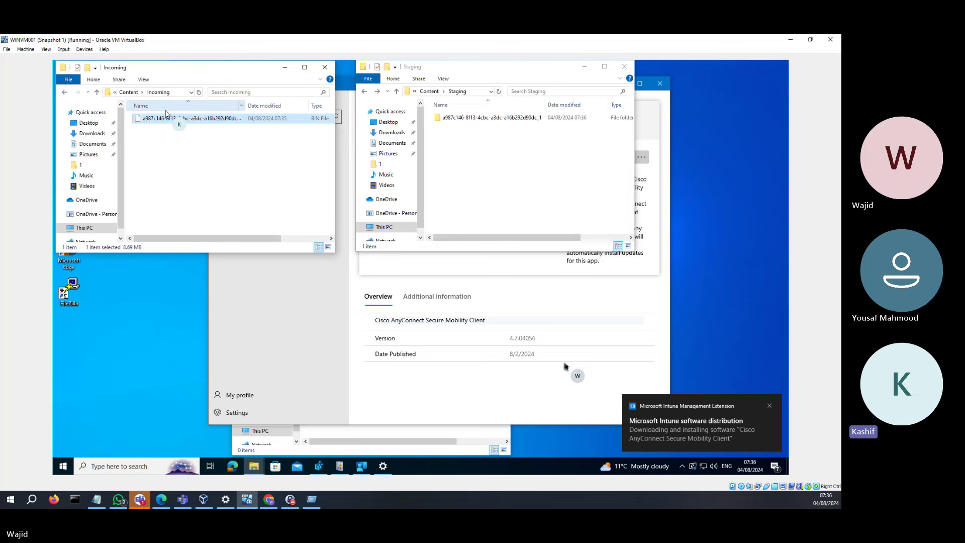
pyautogui.hotkey('shift', 'Delete')
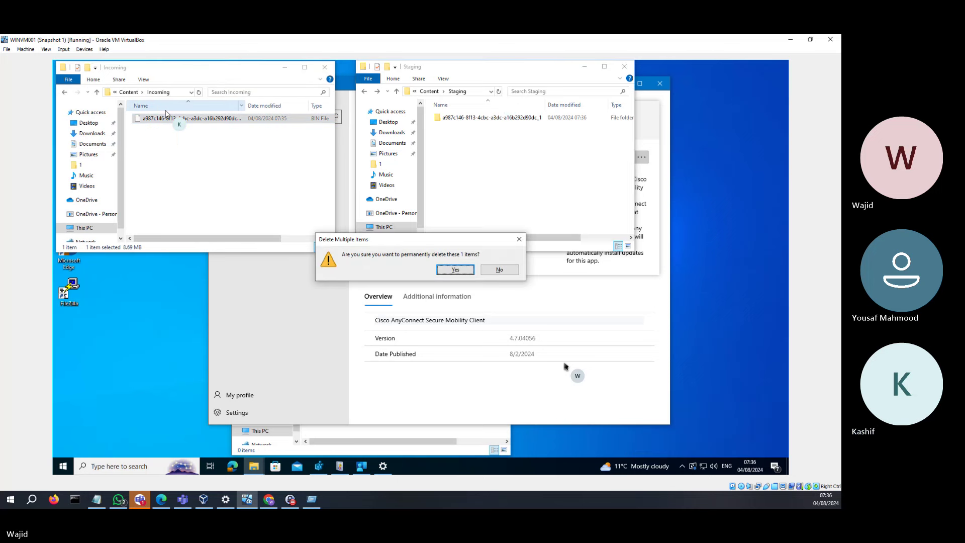
pyautogui.click(455, 269)
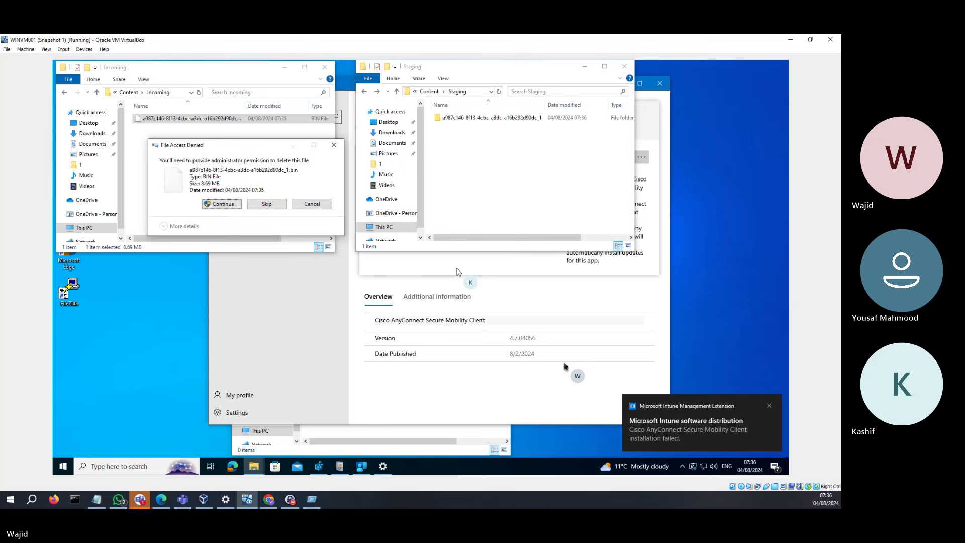
pyautogui.click(210, 204)
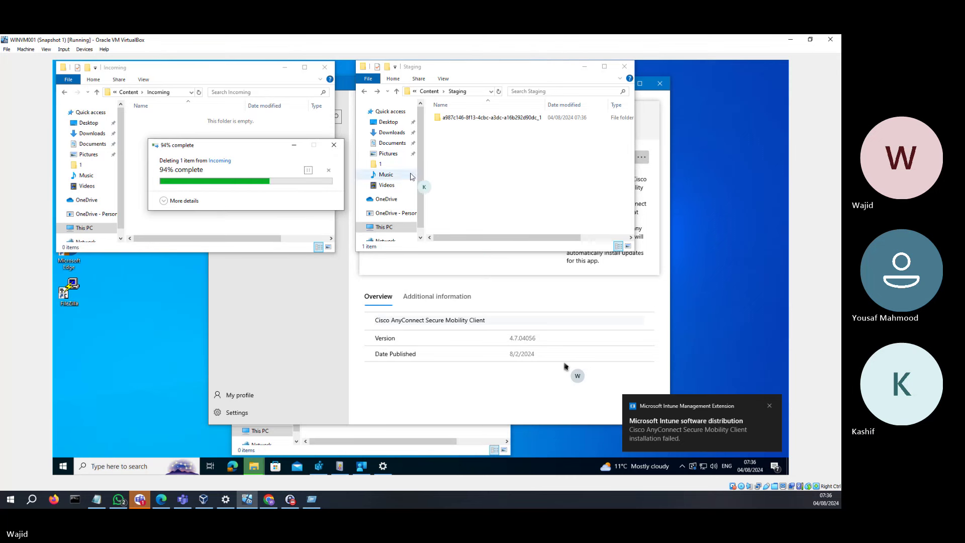
# Step: Permanently delete the app's a987c146-8f13-4cbc-a3dc-a16b292d90dc_1 folder from the Staging folder
pyautogui.click(467, 166)
pyautogui.click(468, 118)
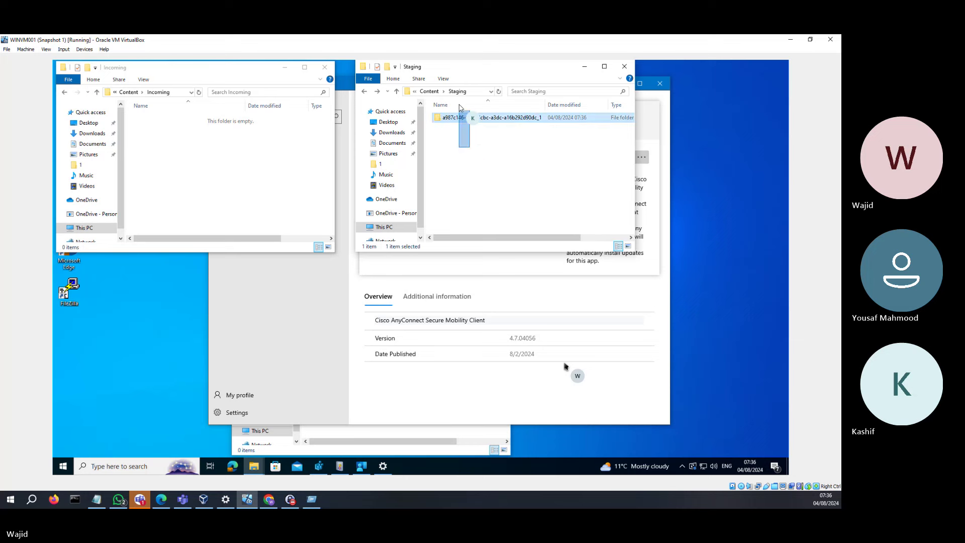
pyautogui.hotkey('shift', 'Delete')
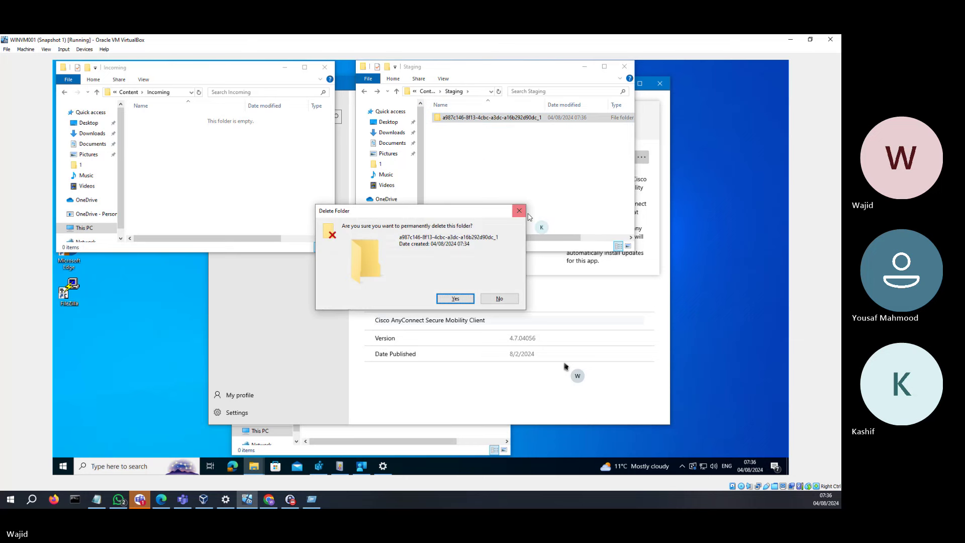
pyautogui.click(455, 299)
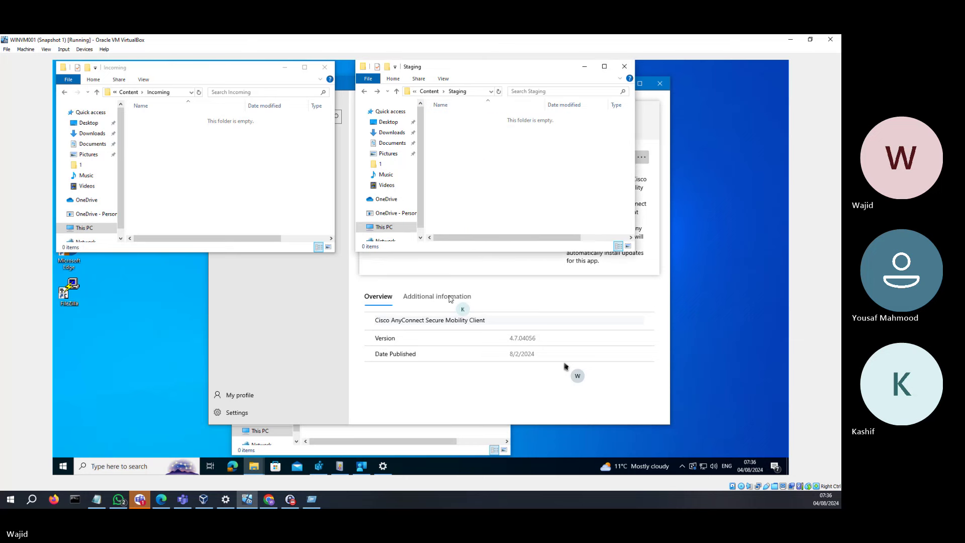
# Step: Check the IMECache folder for leftovers and retry the Cisco AnyConnect installation in Company Portal
pyautogui.click(402, 442)
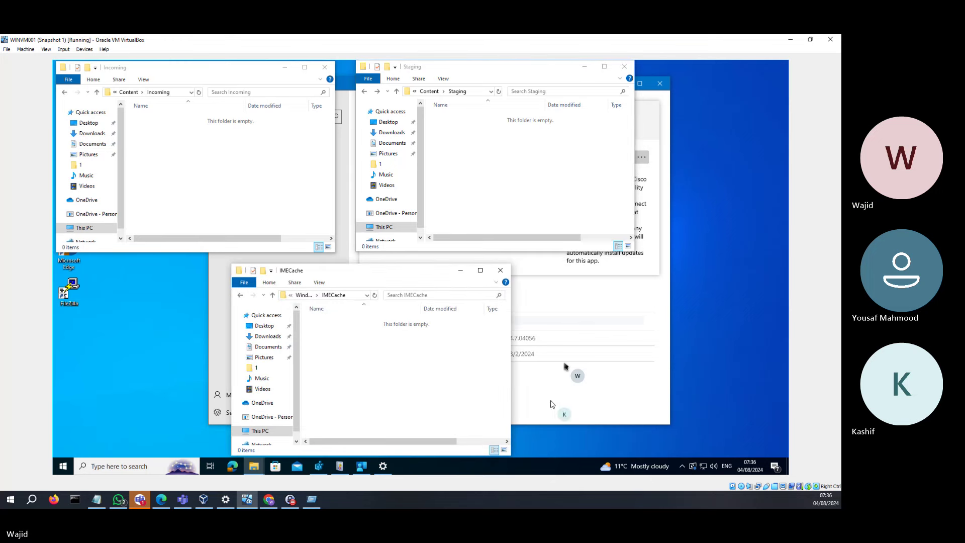
pyautogui.click(564, 415)
pyautogui.click(599, 157)
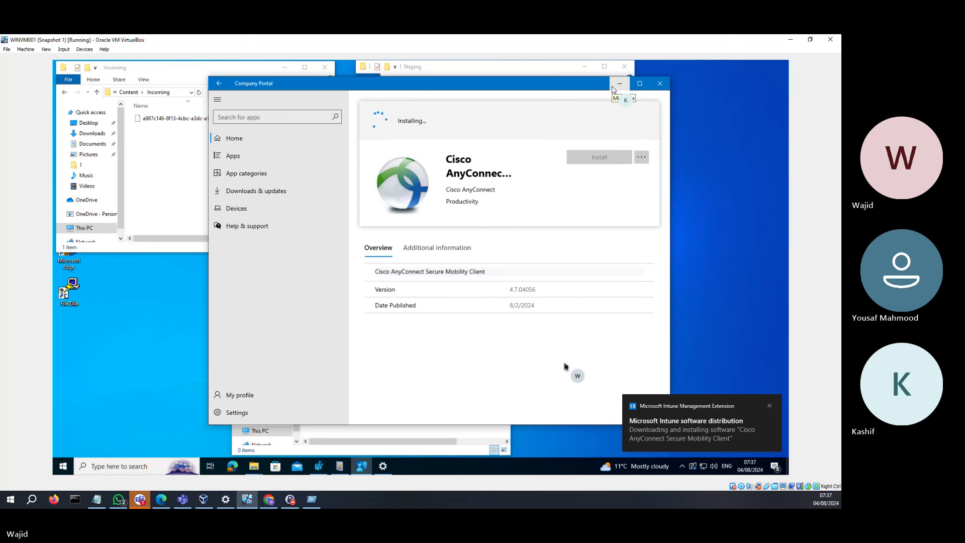
# Step: Monitor the Incoming, Staging and IMECache folders and the Company Portal status during the Cisco AnyConnect installation
pyautogui.click(613, 89)
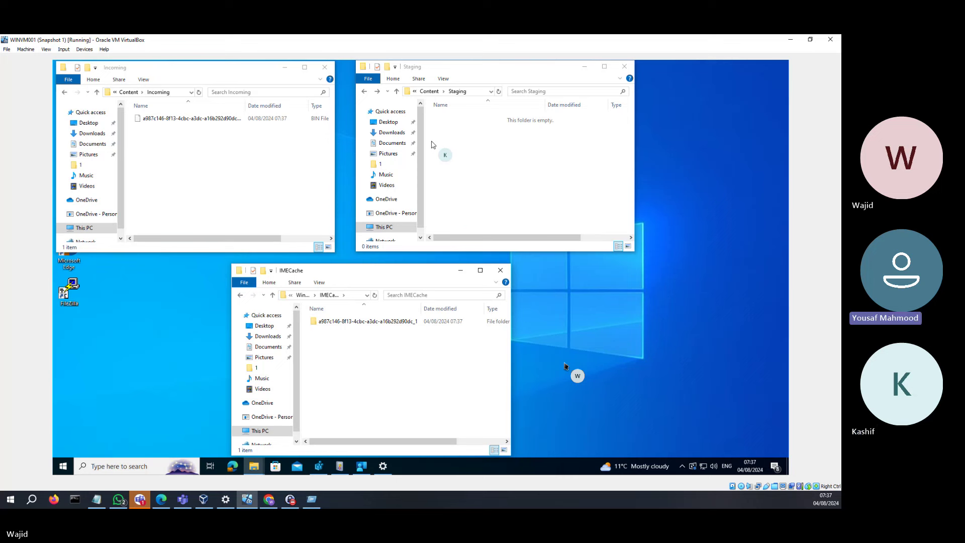
pyautogui.click(362, 467)
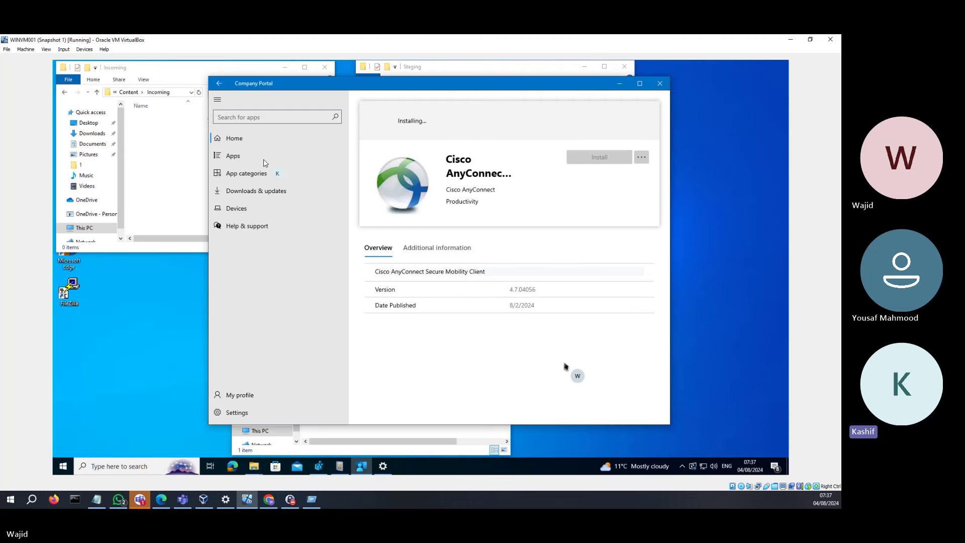
pyautogui.click(171, 145)
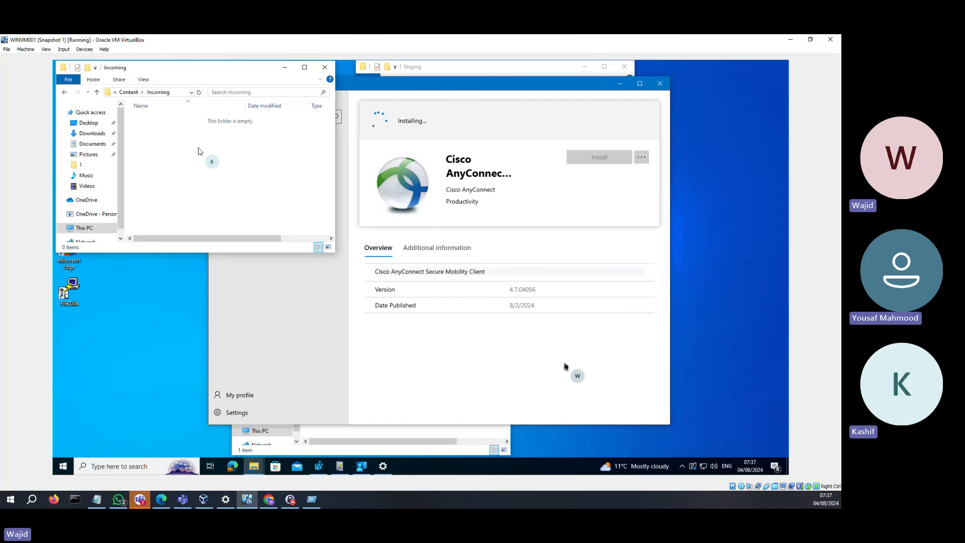
pyautogui.click(620, 87)
pyautogui.click(620, 85)
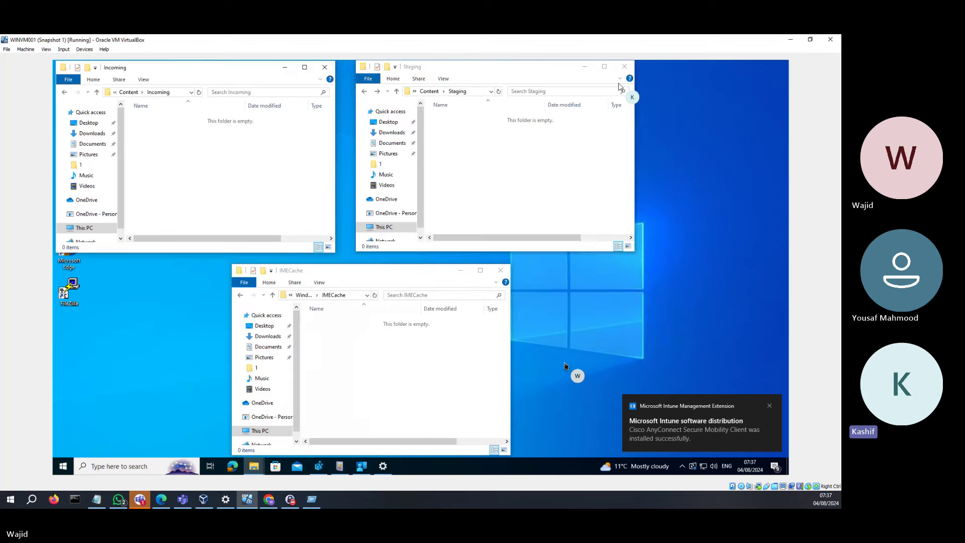
# Step: Check the Staging and IMECache folders again and look for Cisco AnyConnect among the recently added apps
pyautogui.click(473, 173)
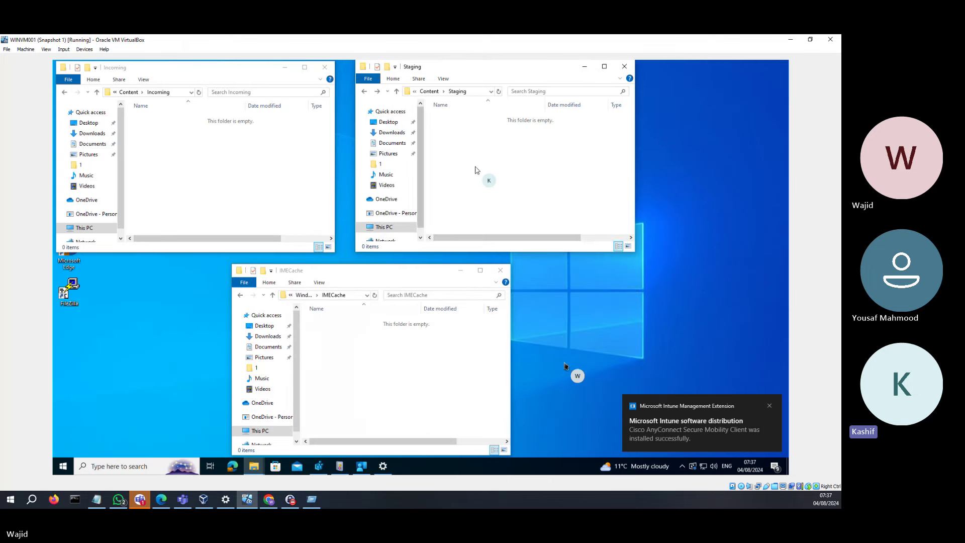
pyautogui.click(385, 359)
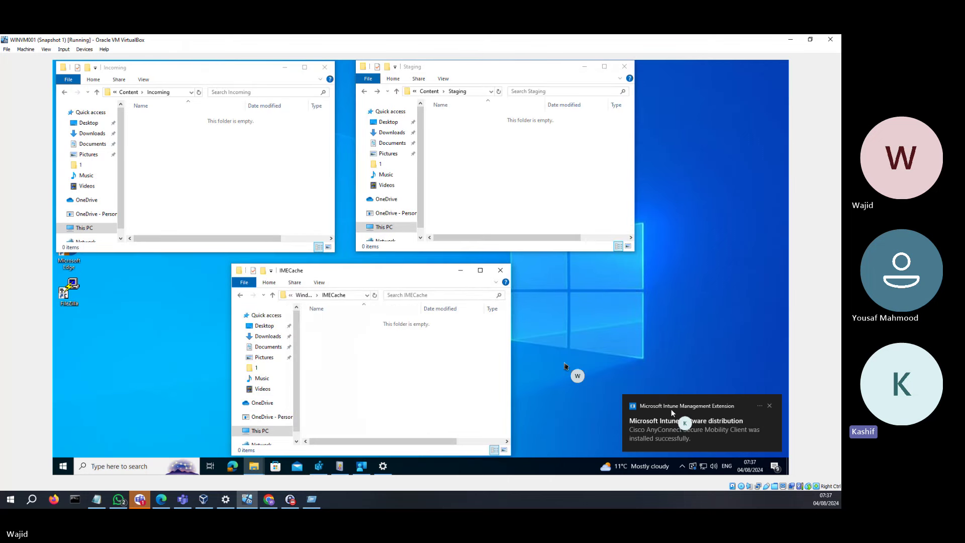
pyautogui.click(63, 466)
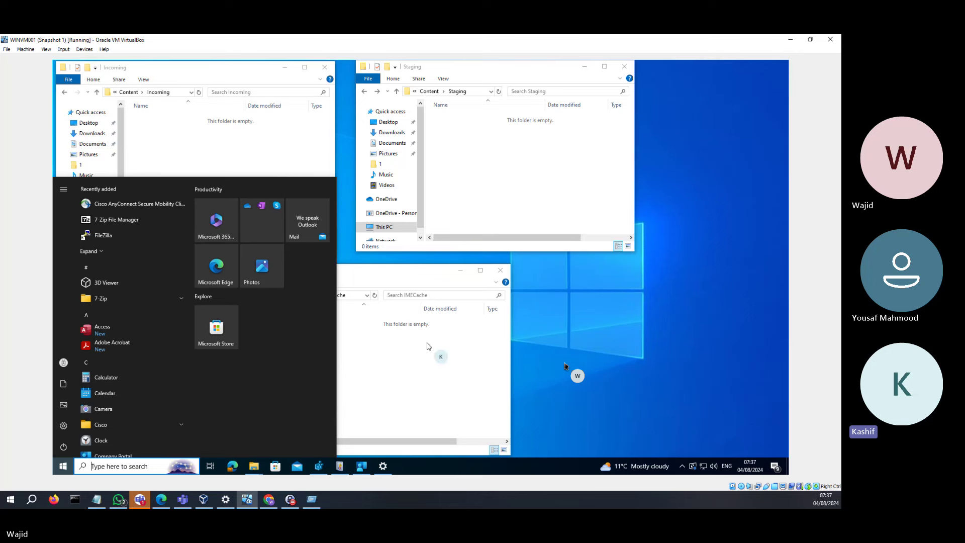
pyautogui.click(426, 360)
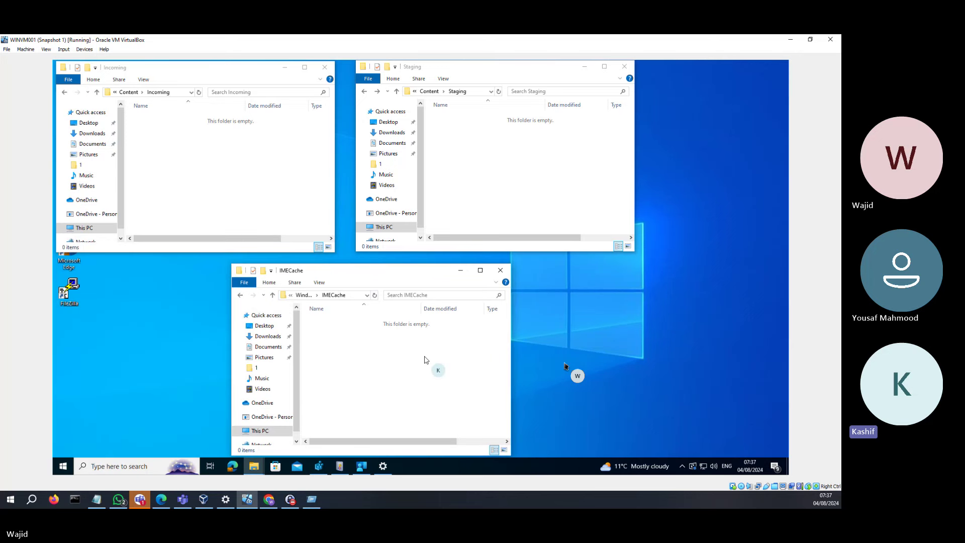
# Step: Close the Staging, Incoming and IMECache folder windows and bring up the Managed by digiwebz page in Settings
pyautogui.click(625, 67)
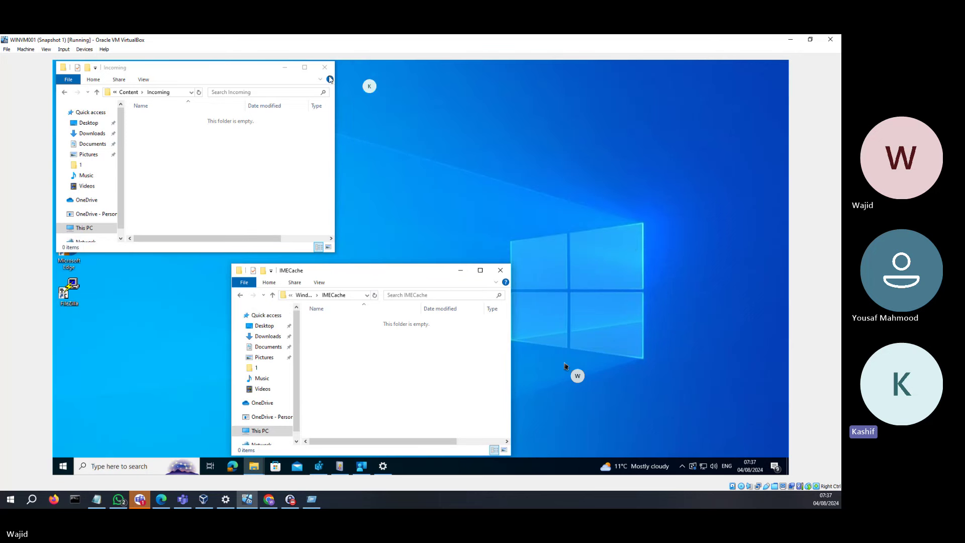
pyautogui.click(325, 67)
pyautogui.click(500, 270)
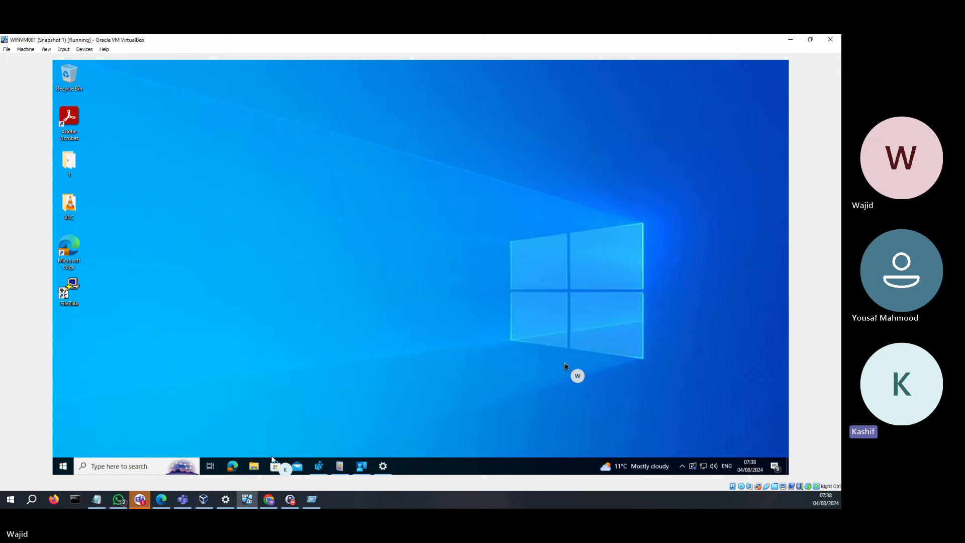
pyautogui.click(383, 466)
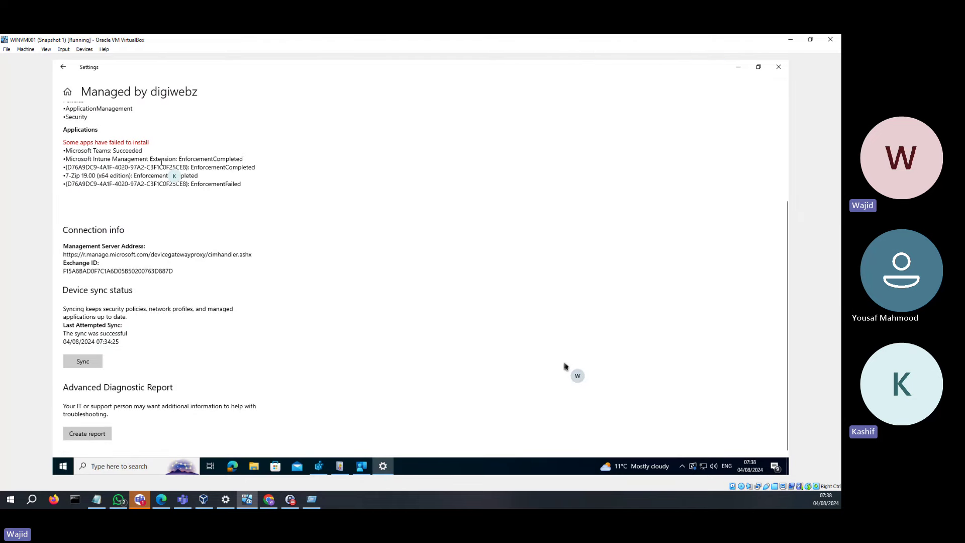
# Step: Reload the Managed by digiwebz details of the connected work account, check the application install statuses, and close Settings
pyautogui.click(63, 68)
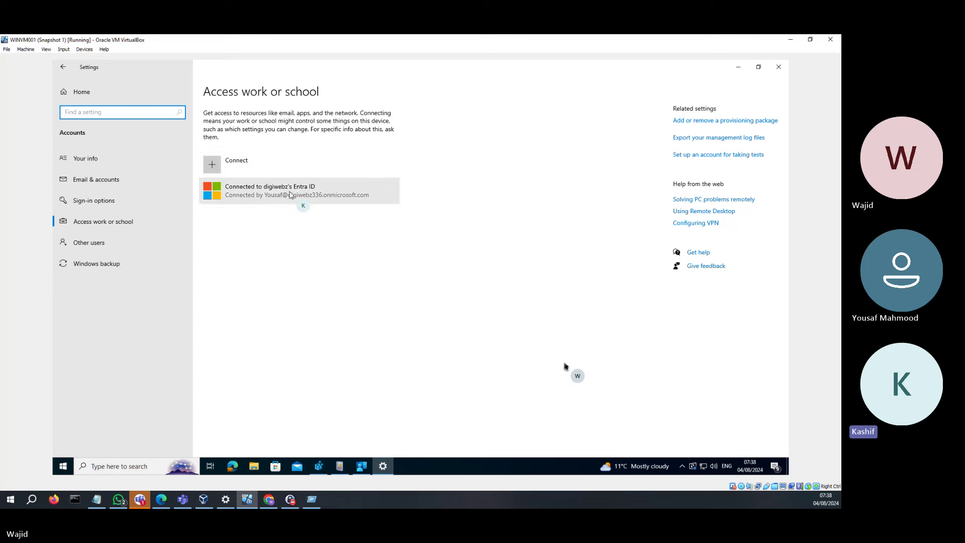
pyautogui.click(309, 192)
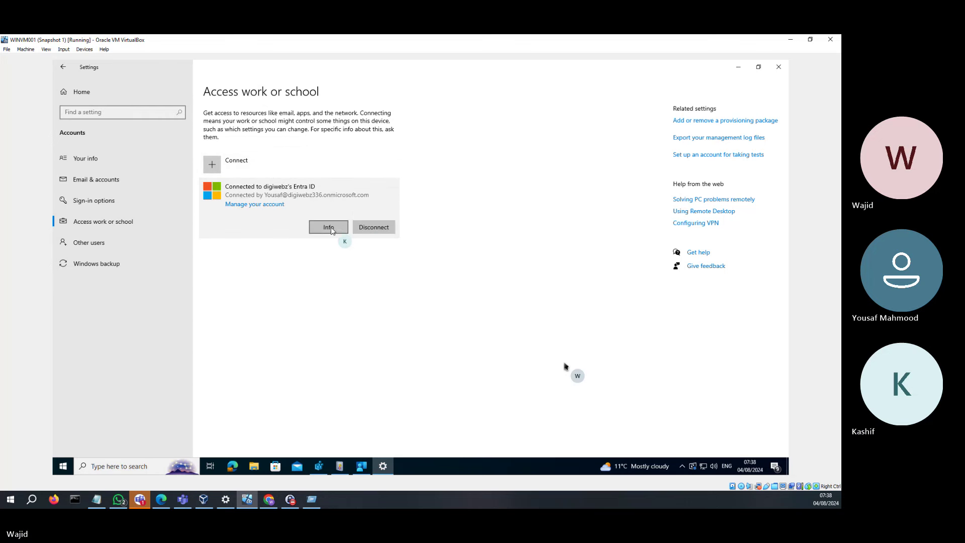
pyautogui.click(329, 229)
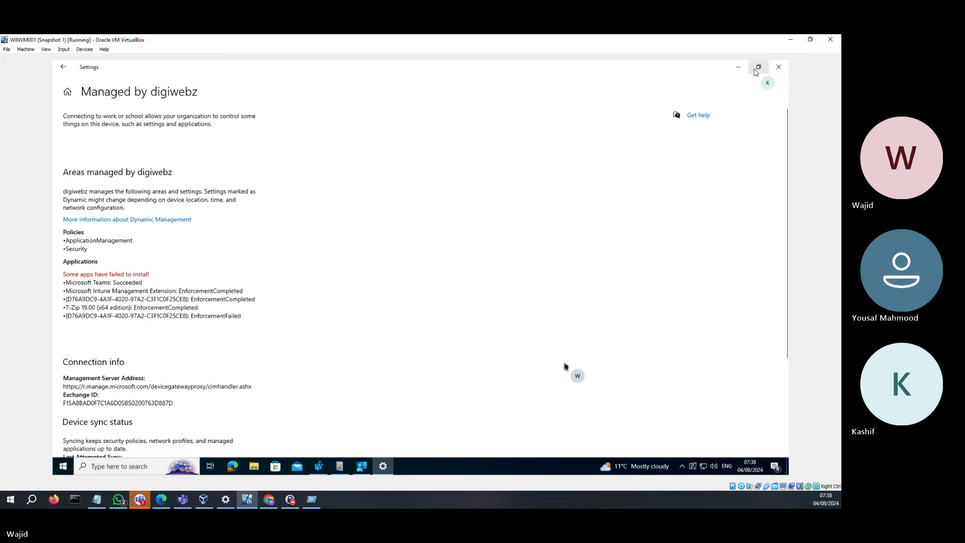
pyautogui.click(779, 68)
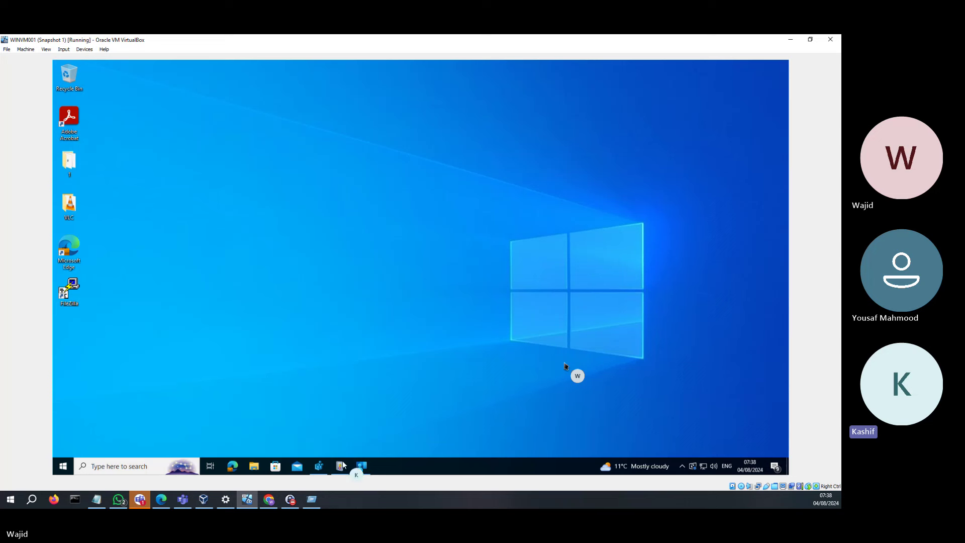
# Step: Check for Cisco AnyConnect Secure Mobility Client among the recently added apps and in Programs and Features, opened with appwiz.cpl
pyautogui.click(63, 466)
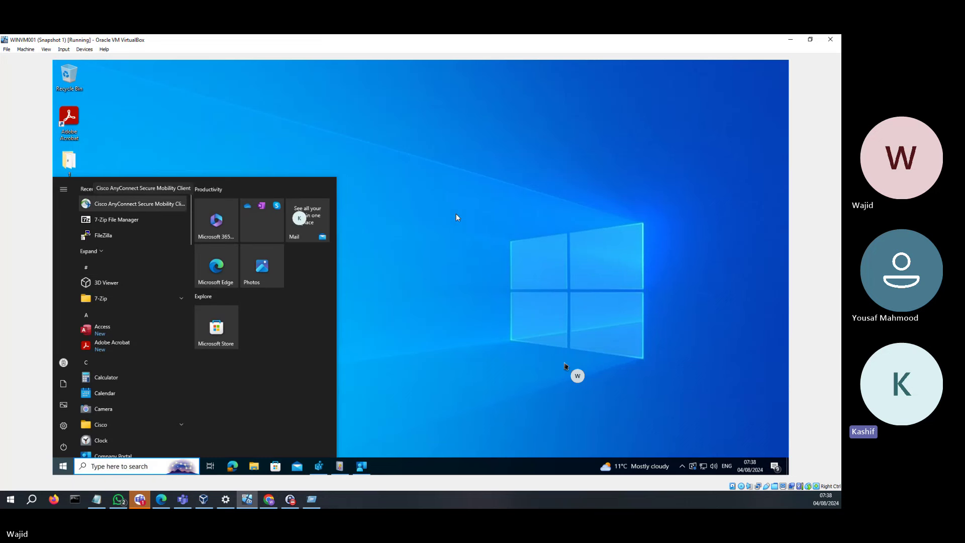
pyautogui.click(486, 270)
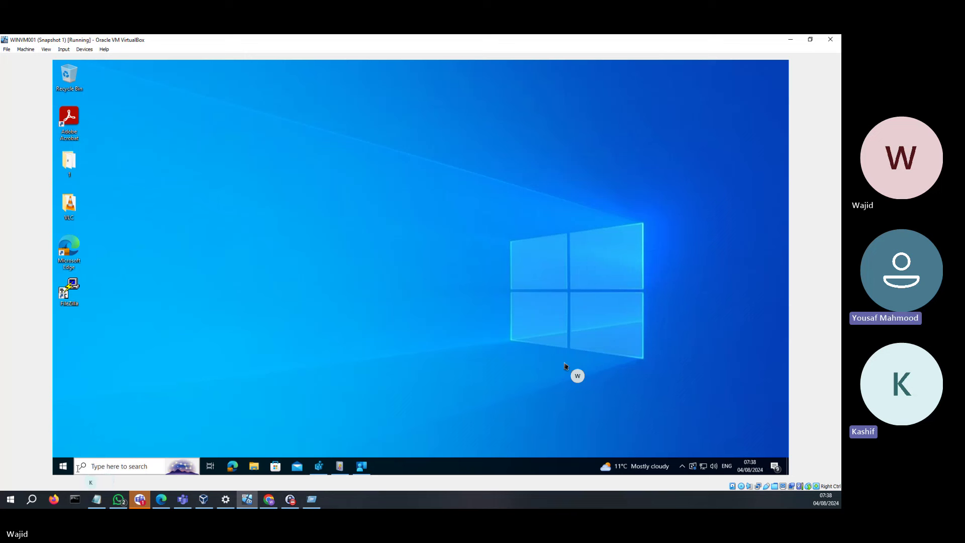
pyautogui.rightClick(63, 473)
pyautogui.click(100, 428)
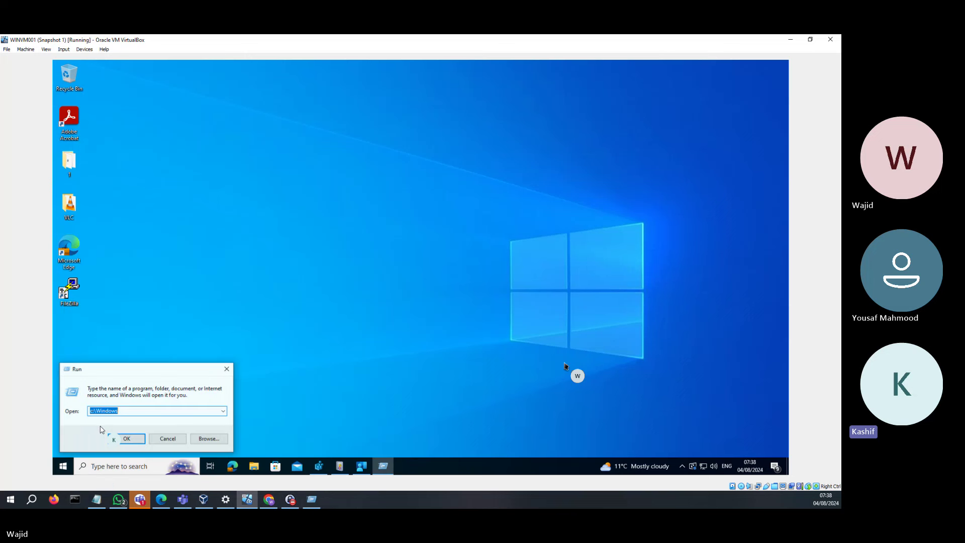
pyautogui.write('appwiz')
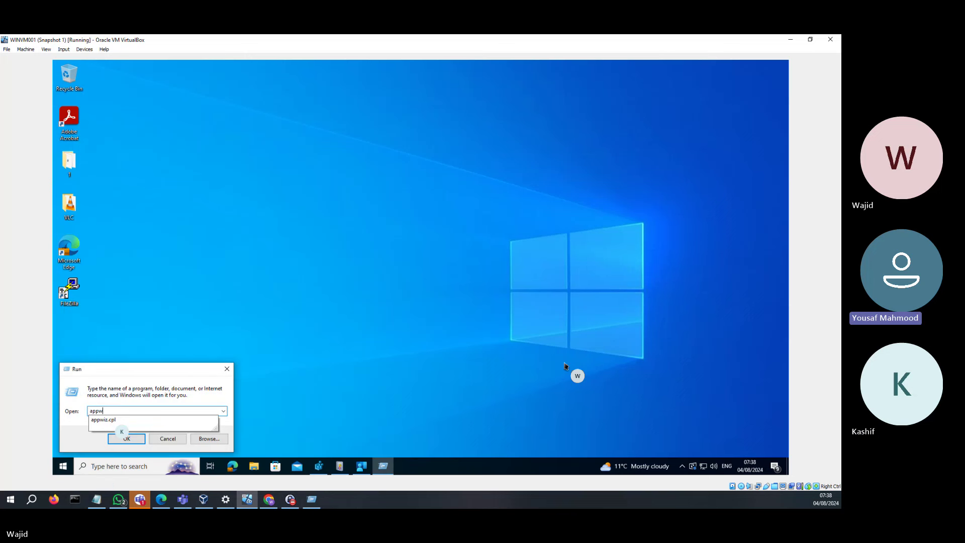
pyautogui.write('.c')
pyautogui.click(108, 419)
pyautogui.press('Return')
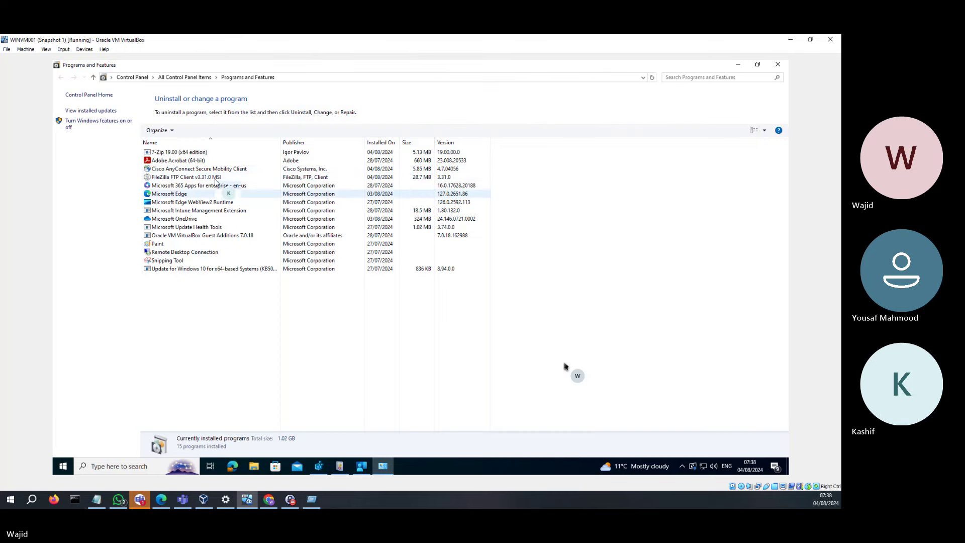
pyautogui.click(171, 170)
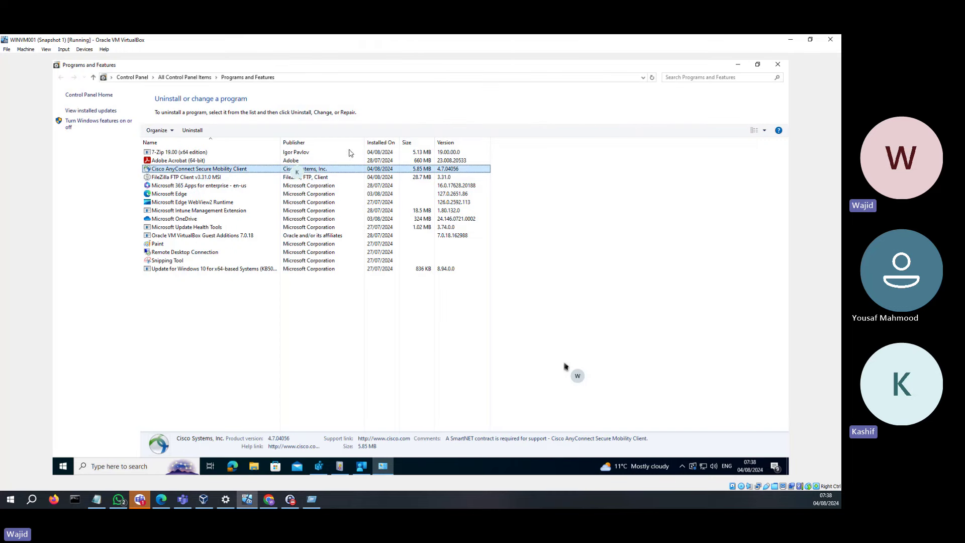
pyautogui.click(778, 64)
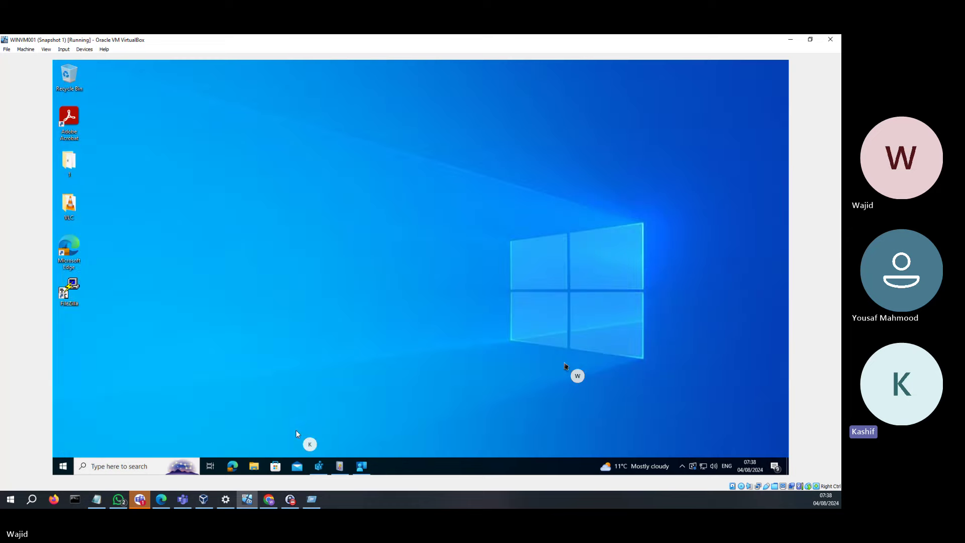
# Step: Open a maximized File Explorer window and go to the C:\ProgramData folder
pyautogui.click(254, 466)
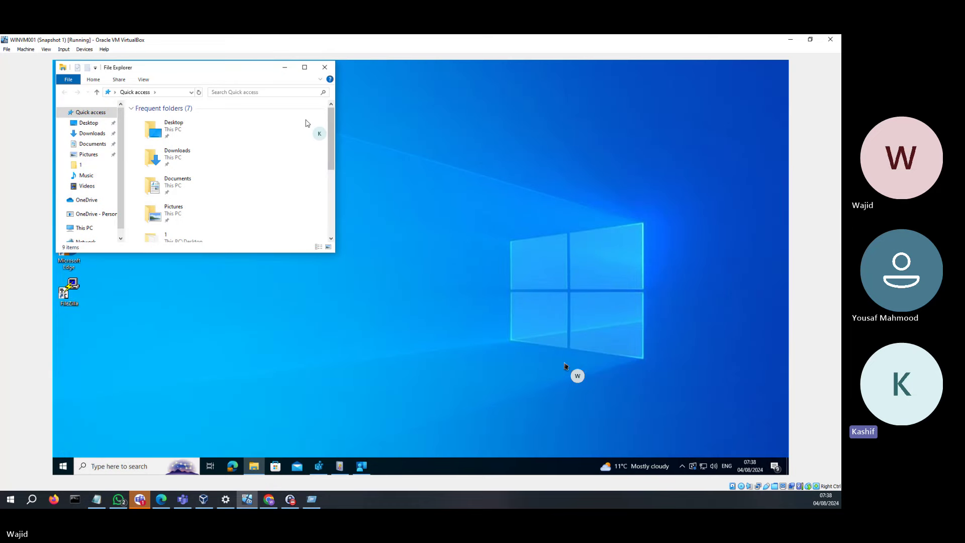
pyautogui.click(304, 67)
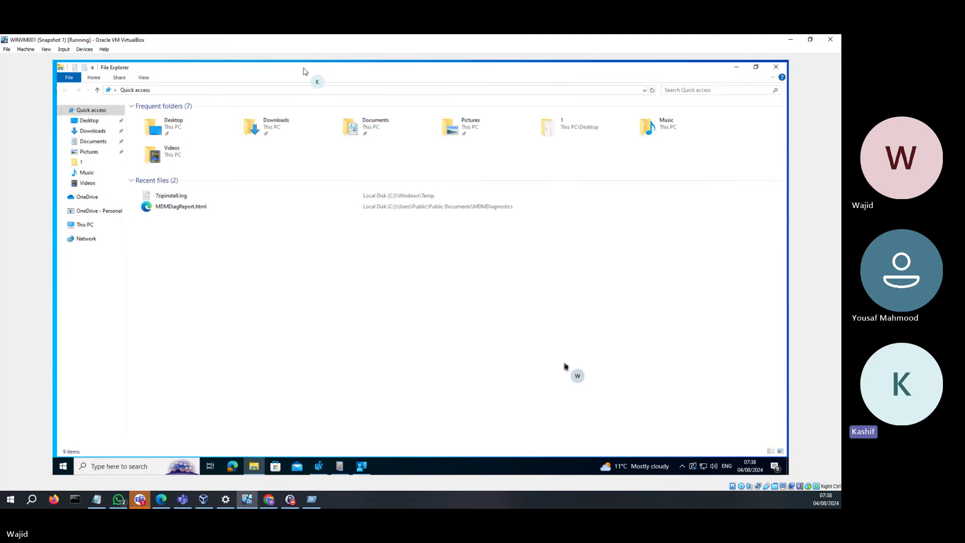
pyautogui.click(191, 88)
pyautogui.write('c:')
pyautogui.press('Return')
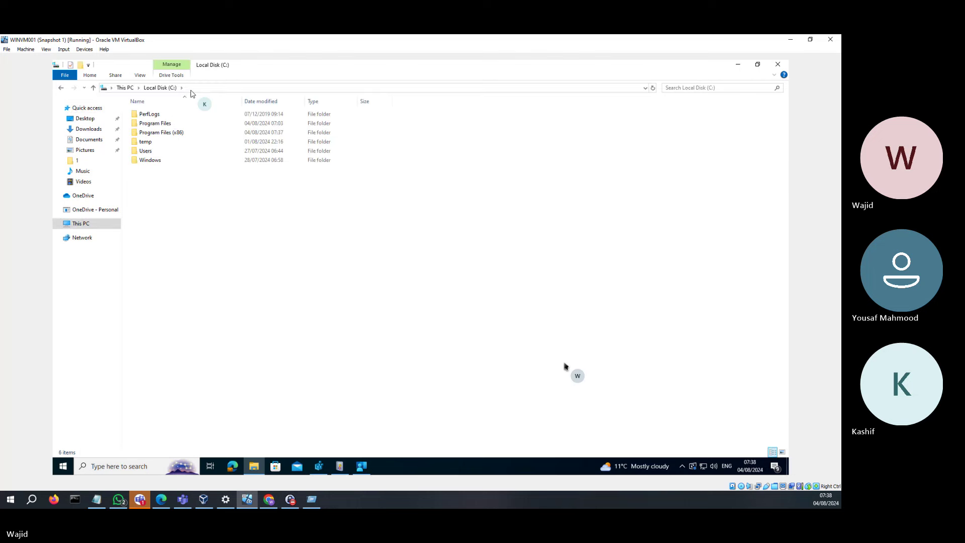
pyautogui.click(161, 133)
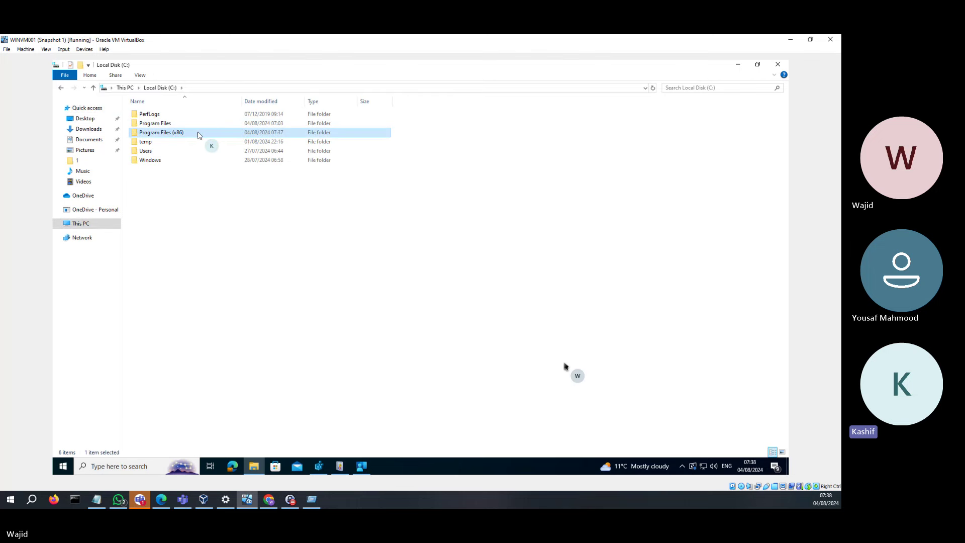
pyautogui.click(217, 87)
pyautogui.write('p')
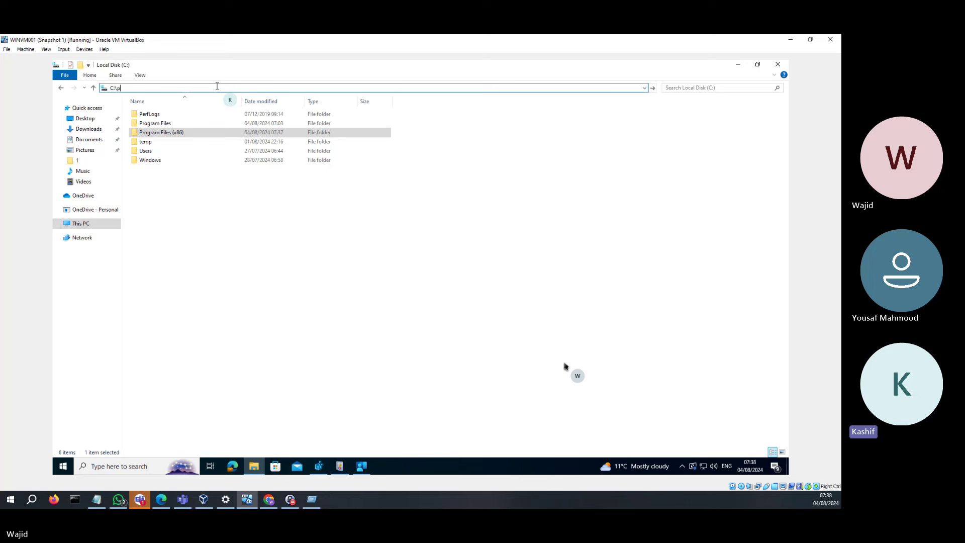
pyautogui.write('rogramdata')
pyautogui.press('Return')
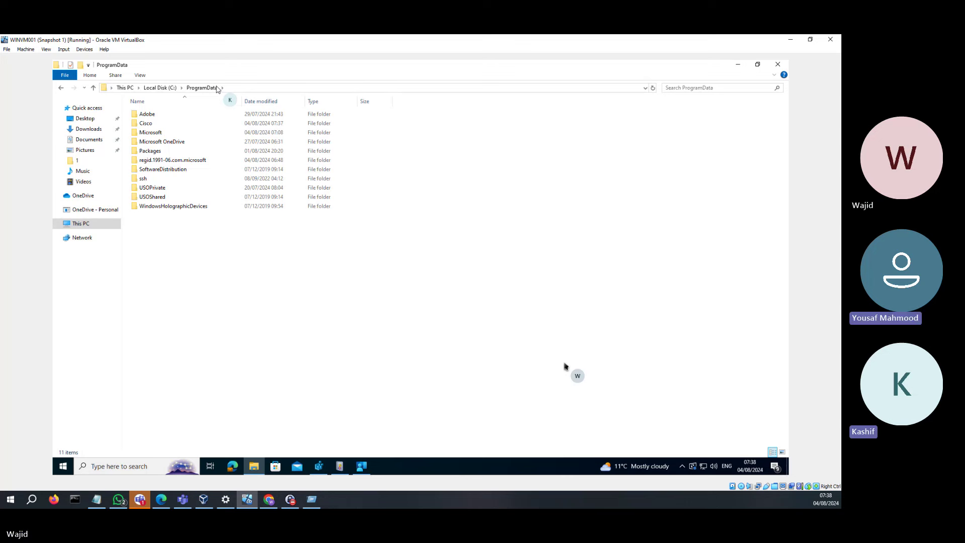
# Step: Open the Microsoft\IntuneManagementExtension\Logs folder inside ProgramData
pyautogui.doubleClick(162, 133)
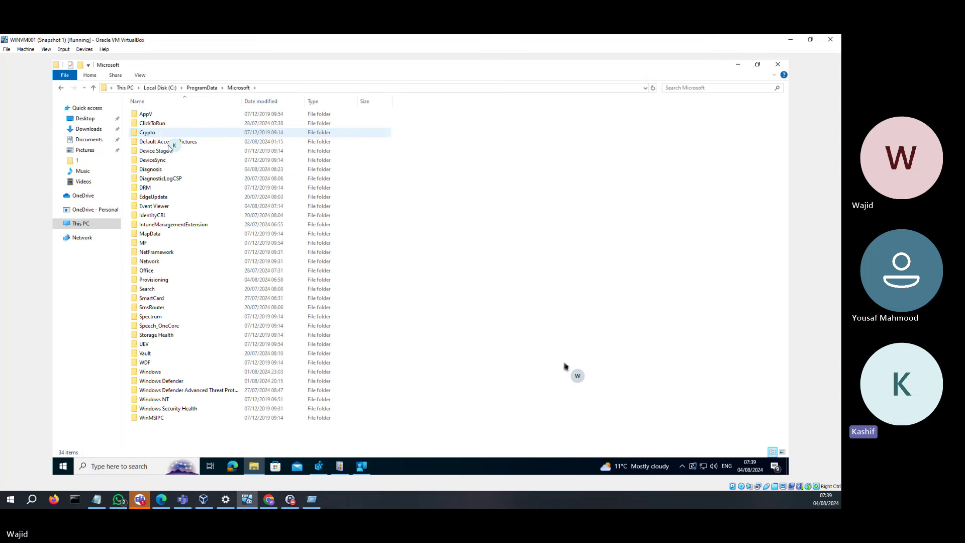
pyautogui.doubleClick(184, 224)
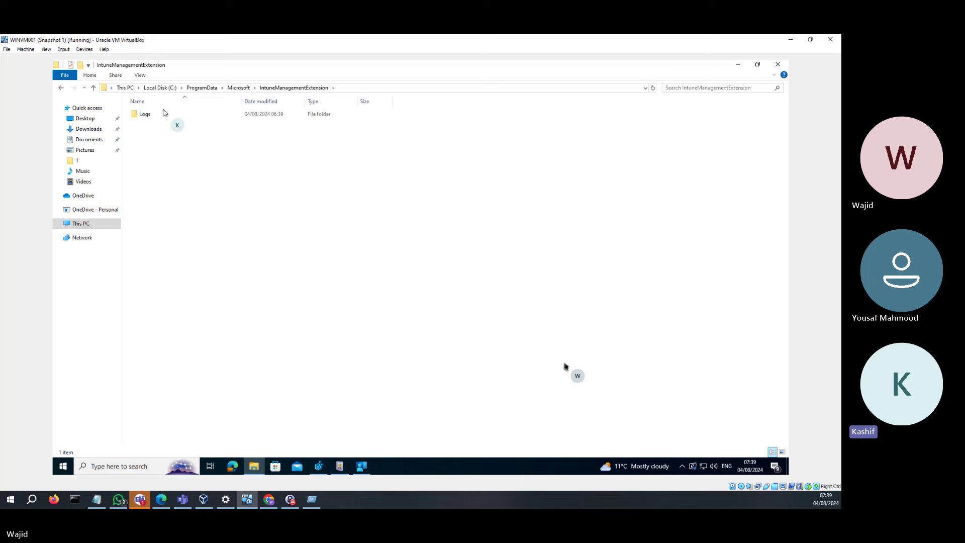
pyautogui.doubleClick(145, 114)
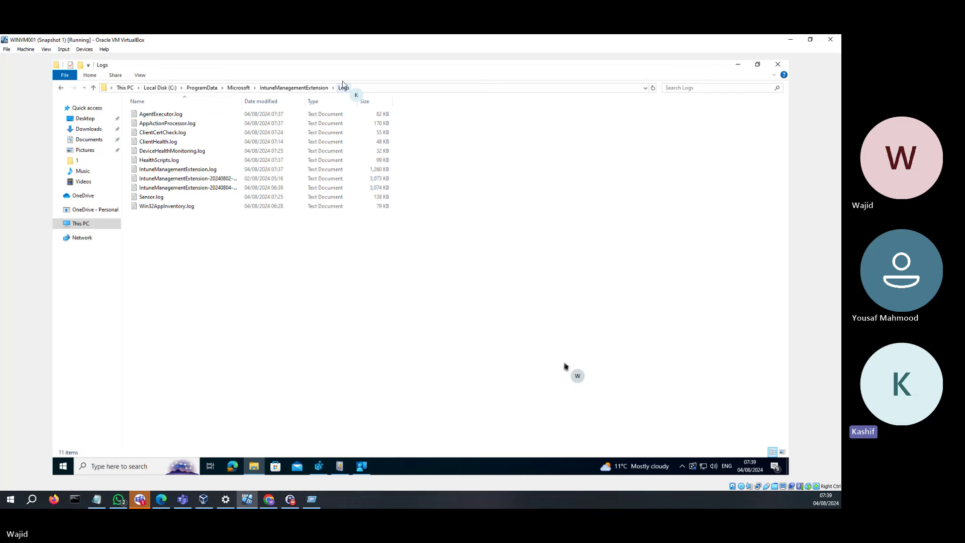
# Step: Copy the full path C:\ProgramData\Microsoft\IntuneManagementExtension\Logs\IntuneManagementExtension.log from the address
pyautogui.click(403, 88)
pyautogui.write('\\')
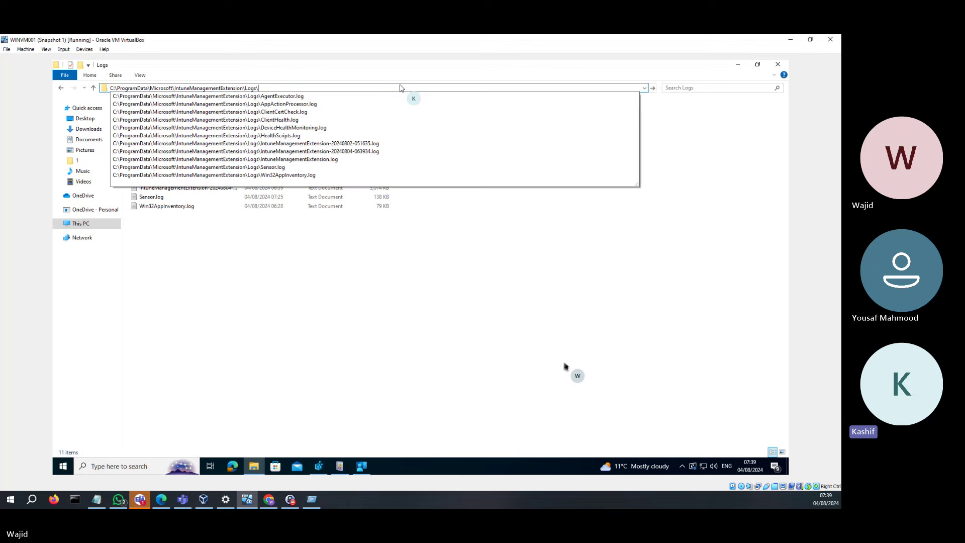
pyautogui.write('in')
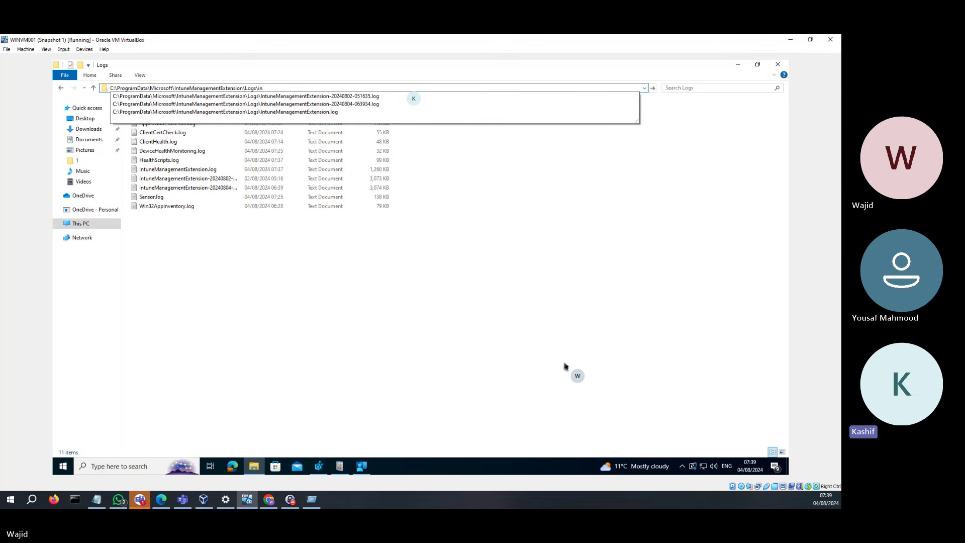
pyautogui.press('Down')
pyautogui.press('Down')
pyautogui.press('Down')
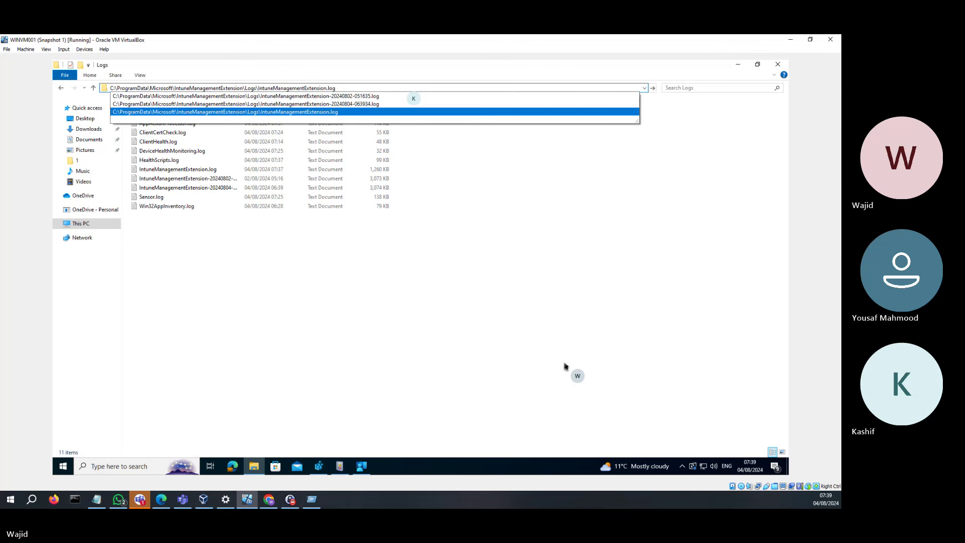
pyautogui.press('Return')
pyautogui.hotkey('ctrl', 'c')
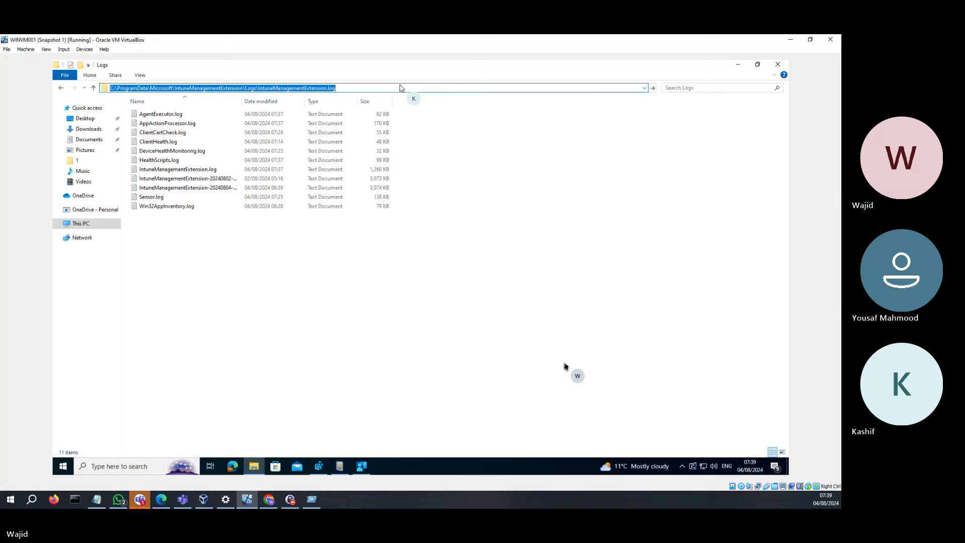
# Step: Switch to the Notepad notes and add the line "win32 application log file :" followed by the copied log path
pyautogui.click(98, 500)
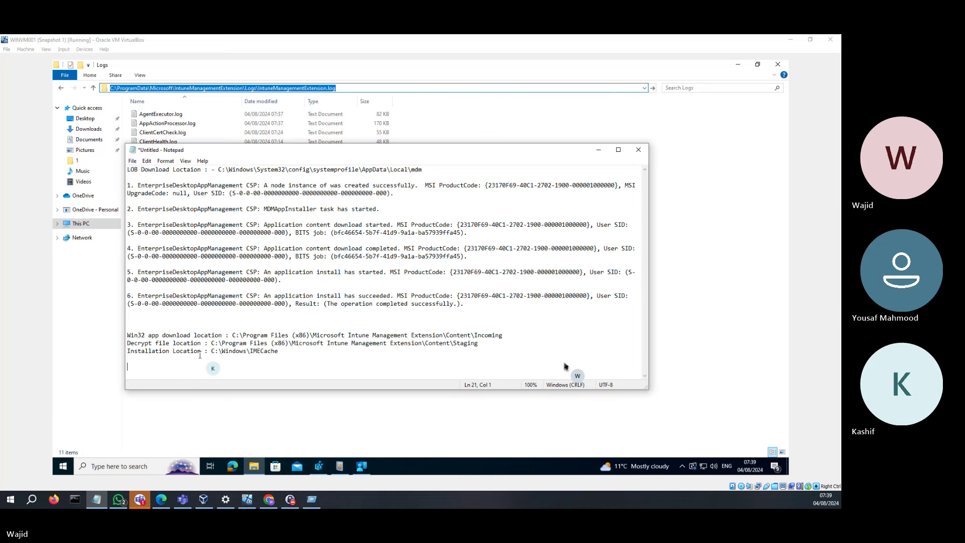
pyautogui.write('win32 applicatio')
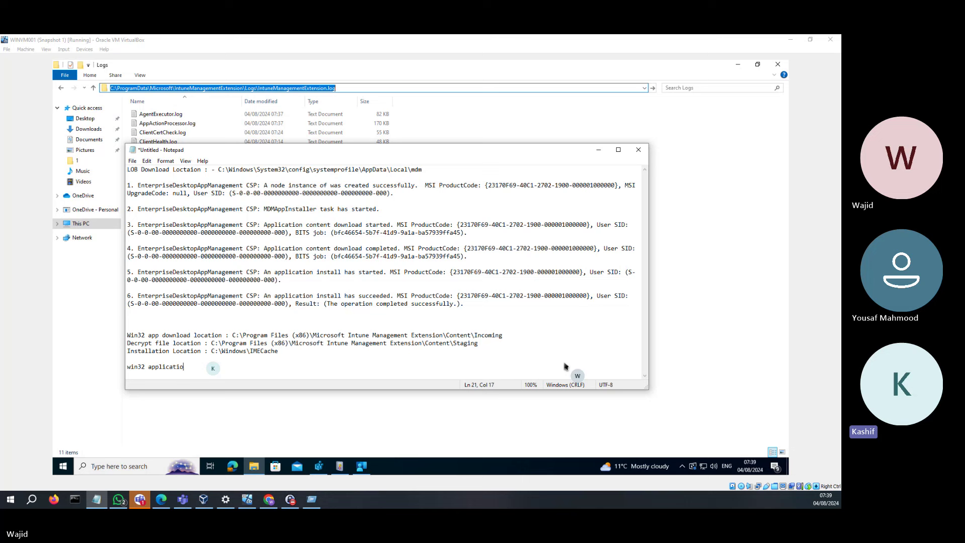
pyautogui.write('n log file :')
pyautogui.hotkey('ctrl', 'v')
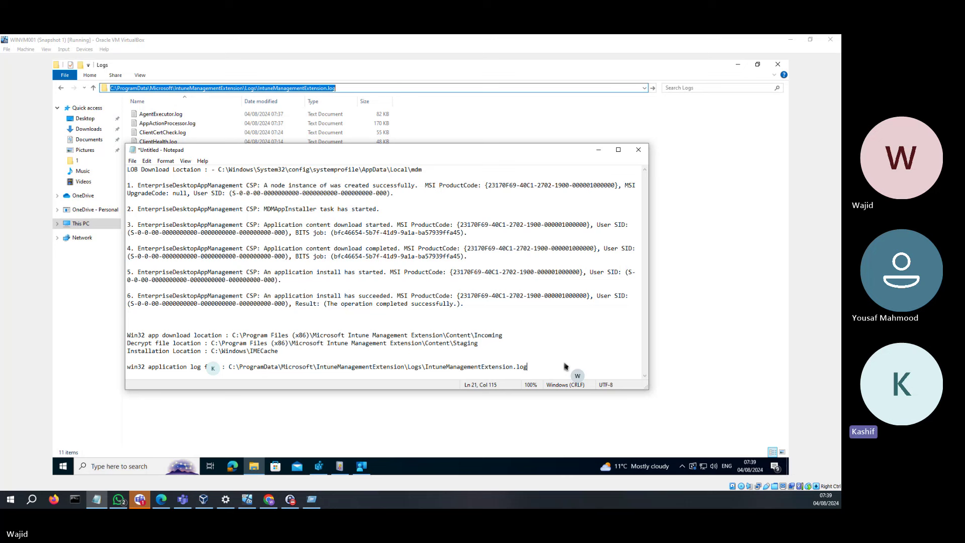
# Step: Return to the virtual machine, view the contents of IntuneManagementExtension.log, and close the file
pyautogui.click(747, 281)
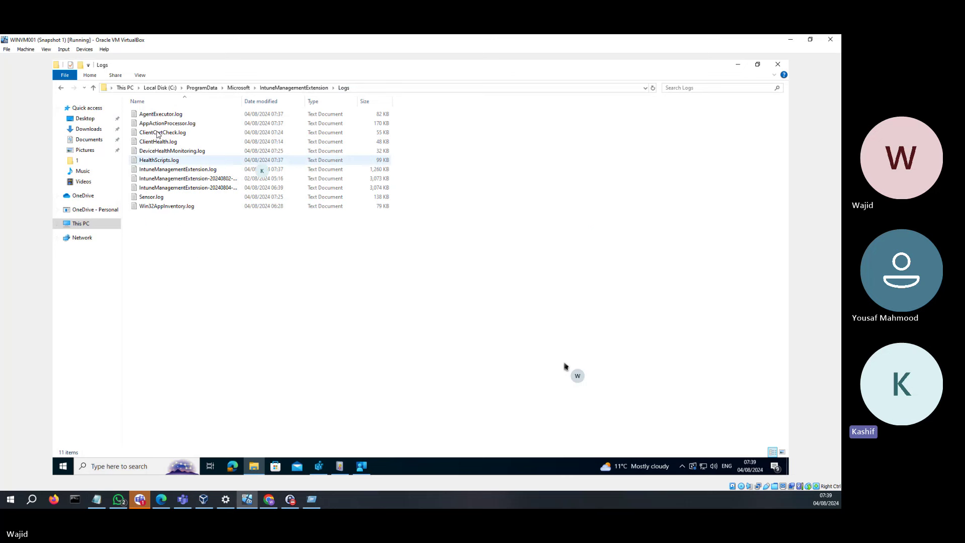
pyautogui.click(166, 171)
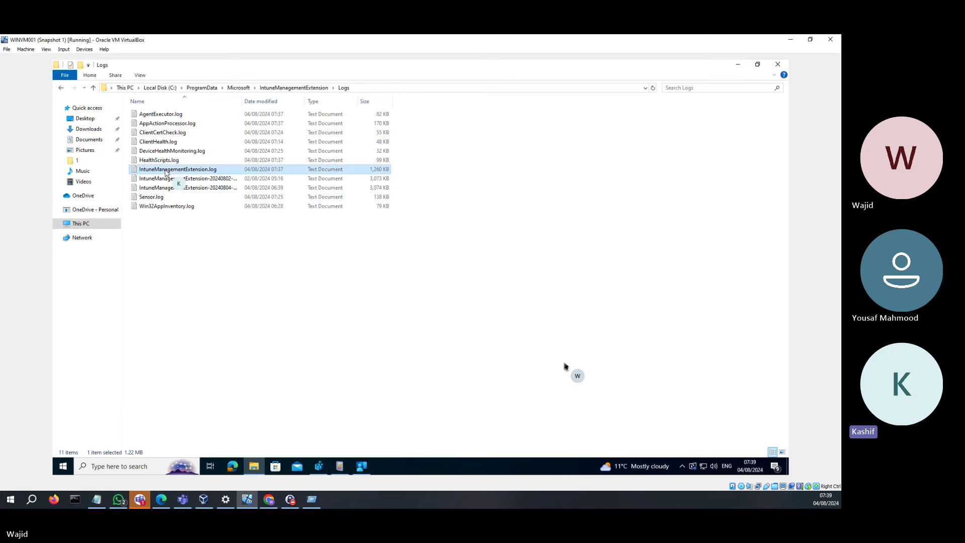
pyautogui.doubleClick(202, 170)
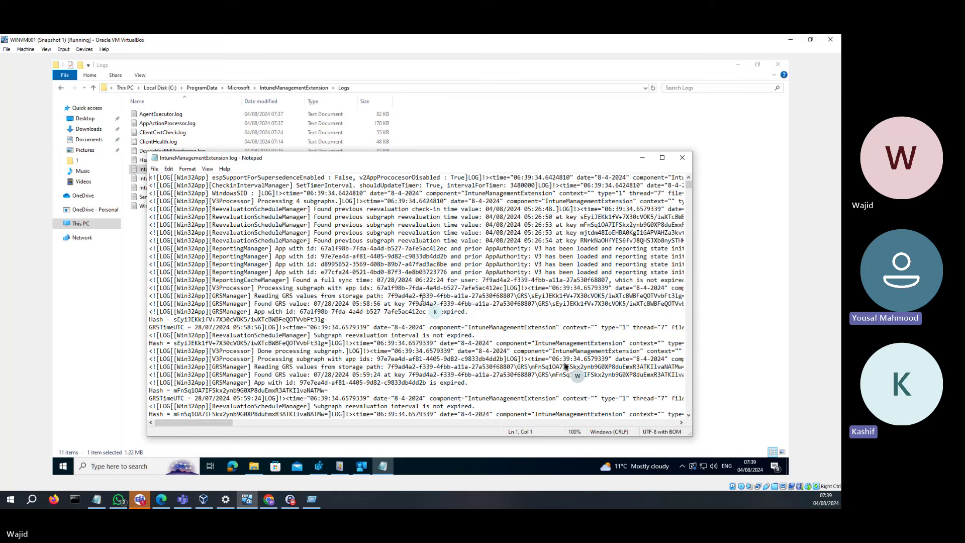
pyautogui.click(682, 159)
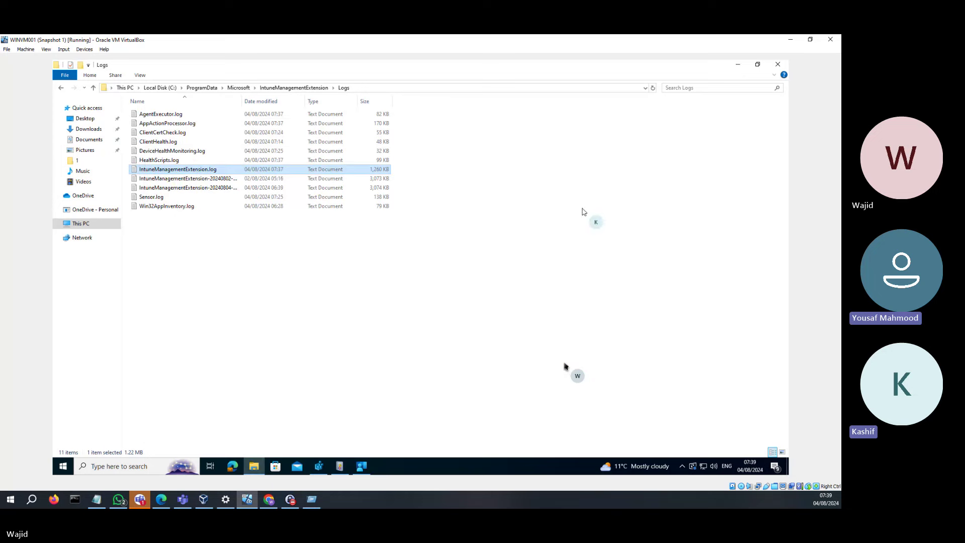
pyautogui.click(233, 469)
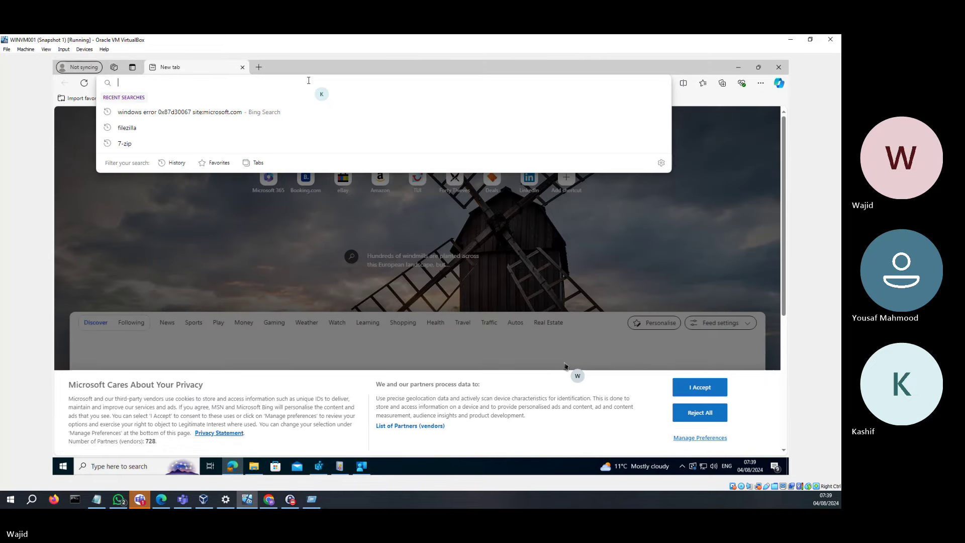
pyautogui.click(309, 81)
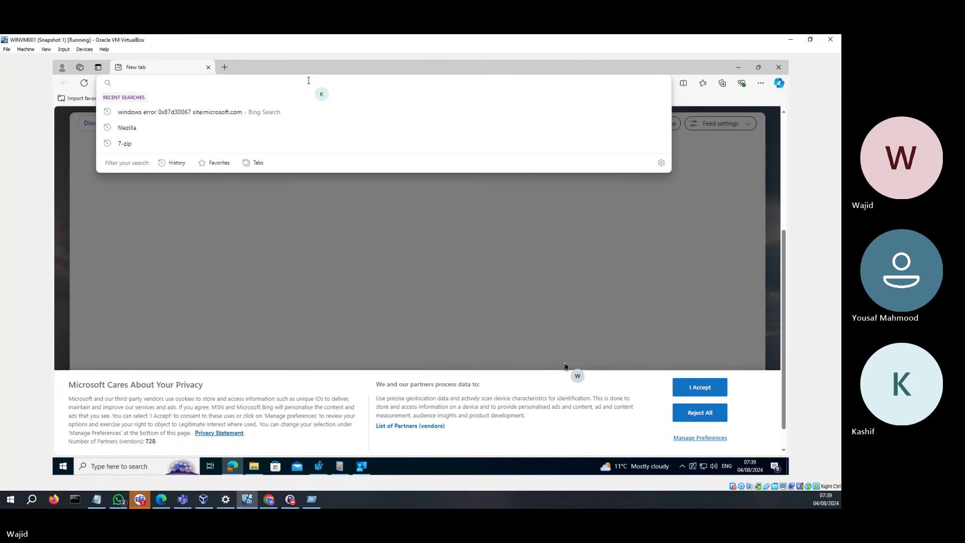
pyautogui.write('www.google.com')
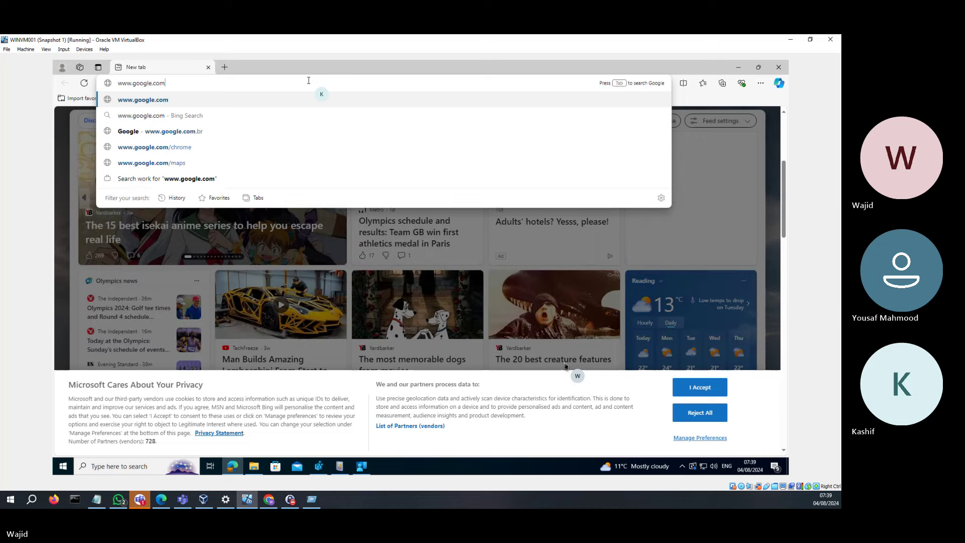
pyautogui.press('Return')
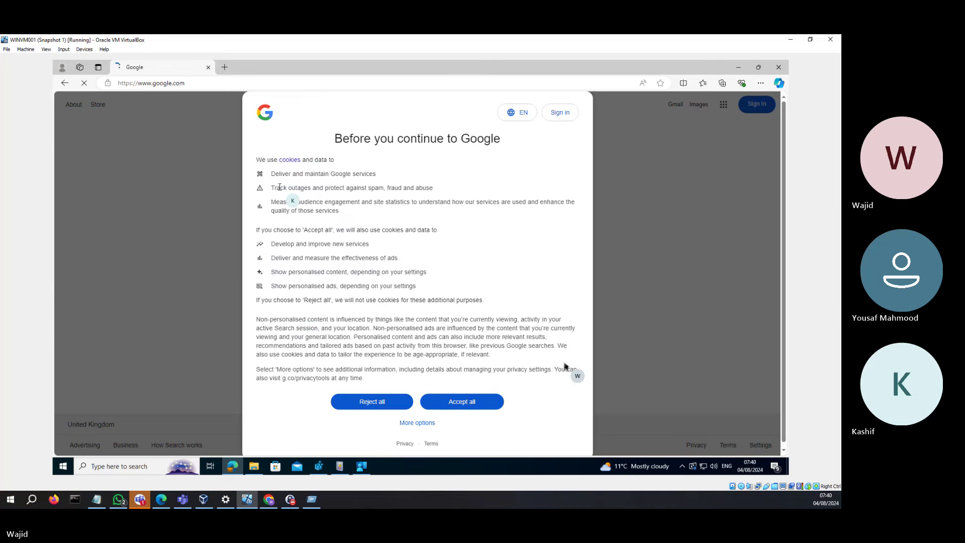
# Step: Reject the Google cookies and search for "download cmtrace"
pyautogui.click(387, 403)
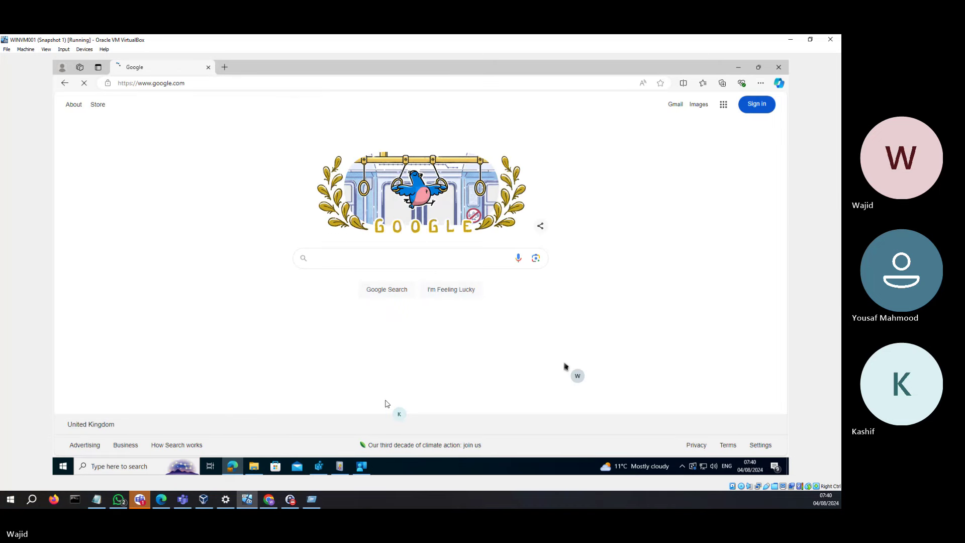
pyautogui.click(355, 253)
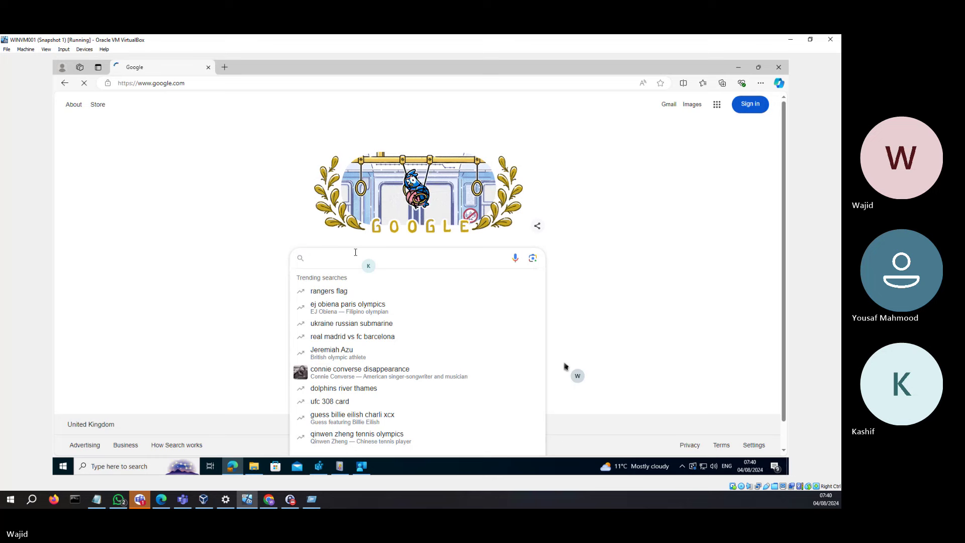
pyautogui.write('download cmtrace')
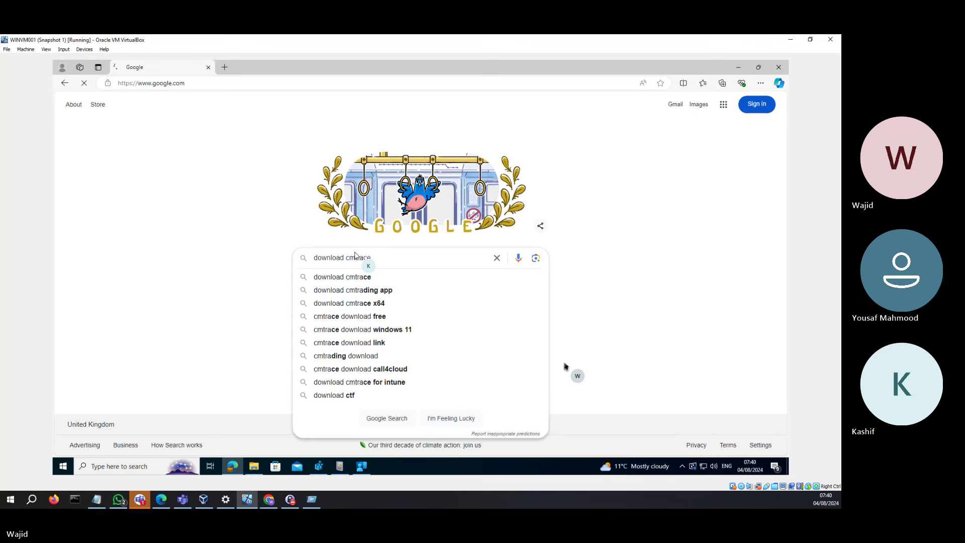
pyautogui.press('Return')
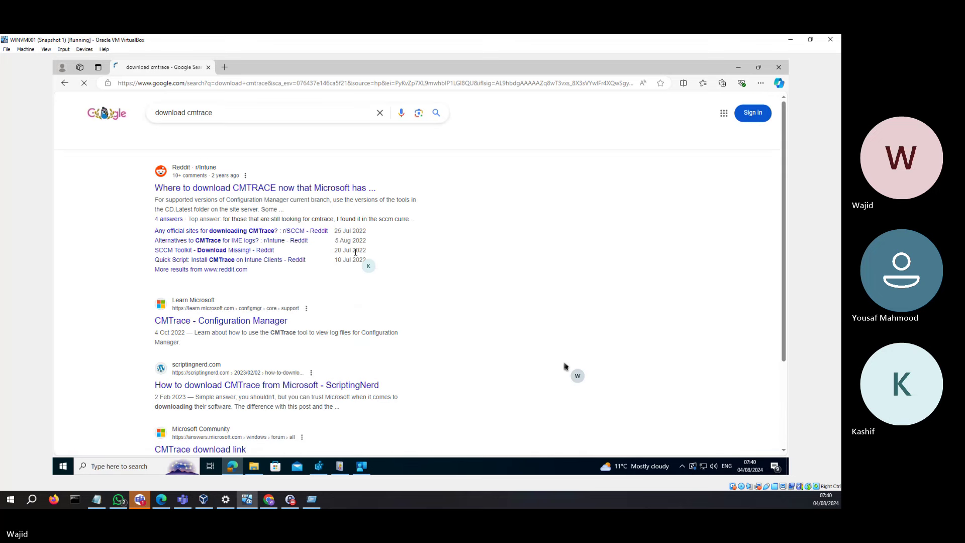
# Step: Open the Reddit thread on where to download CMTRACE and download cmtrace.zip from the call4cloud.nl link in its comments
pyautogui.click(202, 188)
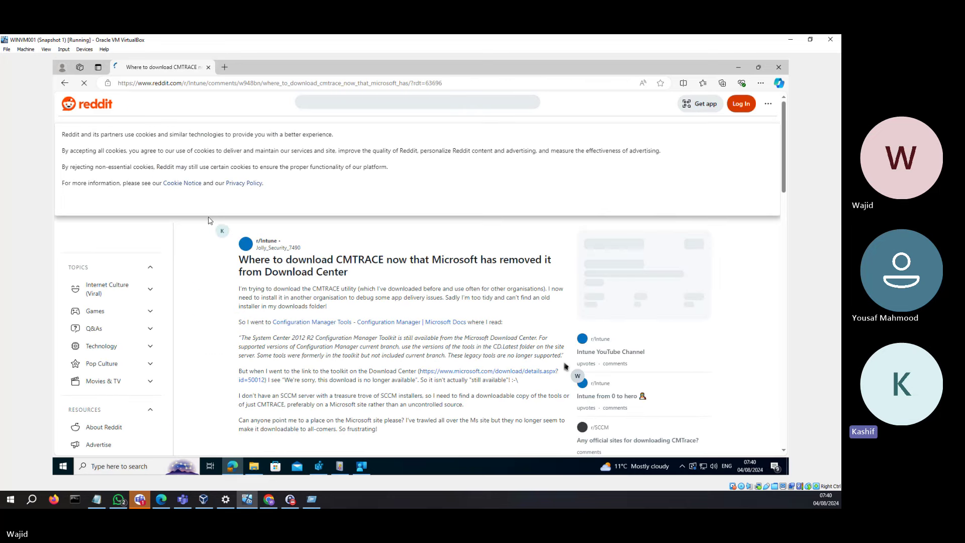
pyautogui.scroll(-4, 233, 274)
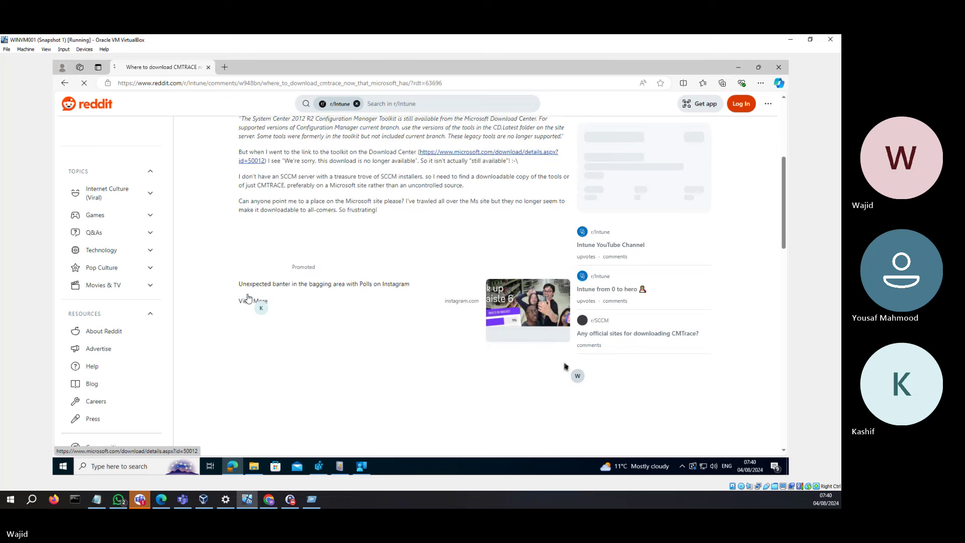
pyautogui.scroll(-3, 248, 298)
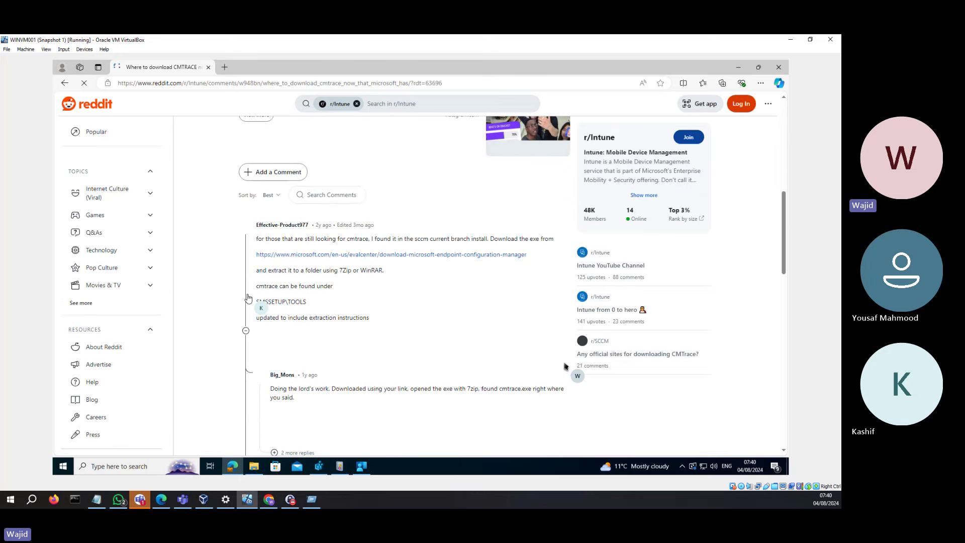
pyautogui.scroll(-3, 248, 298)
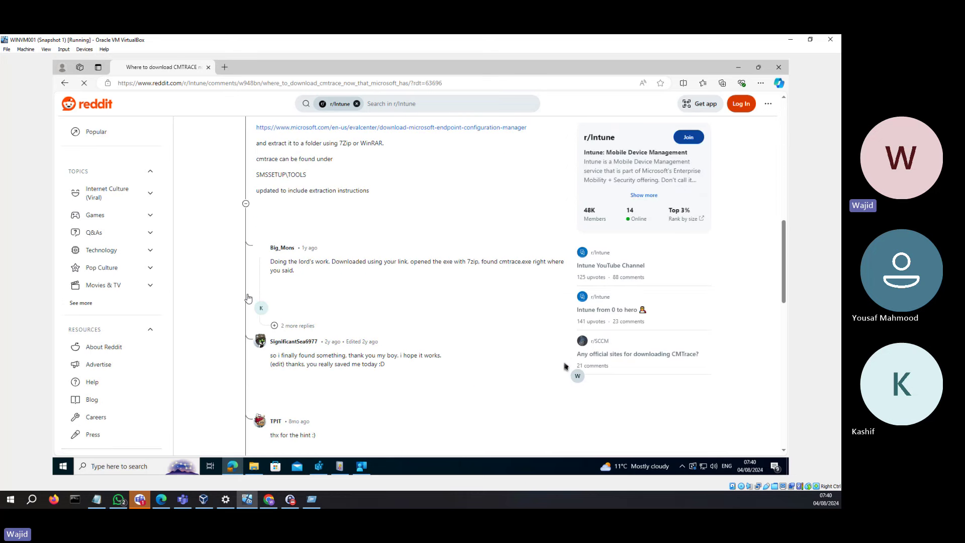
pyautogui.scroll(-6, 248, 298)
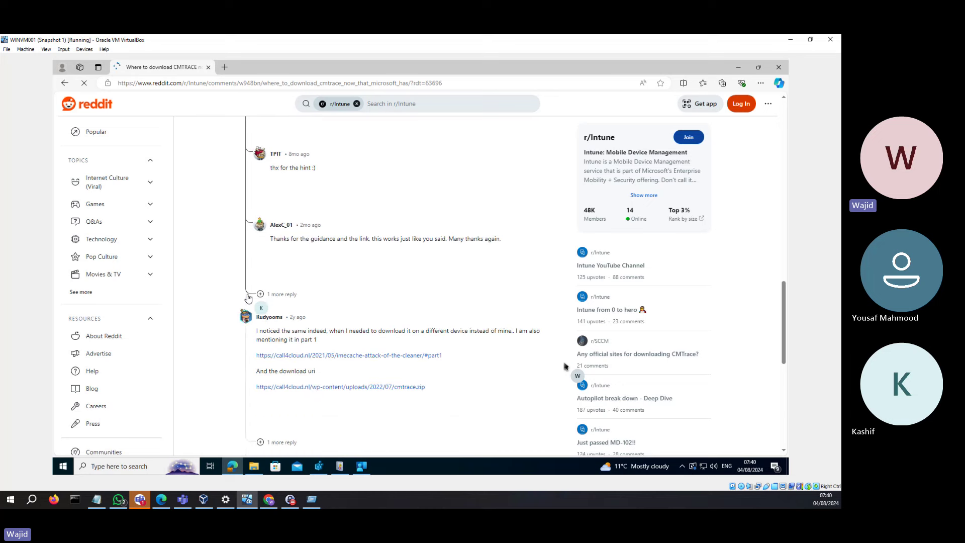
pyautogui.scroll(-4, 248, 298)
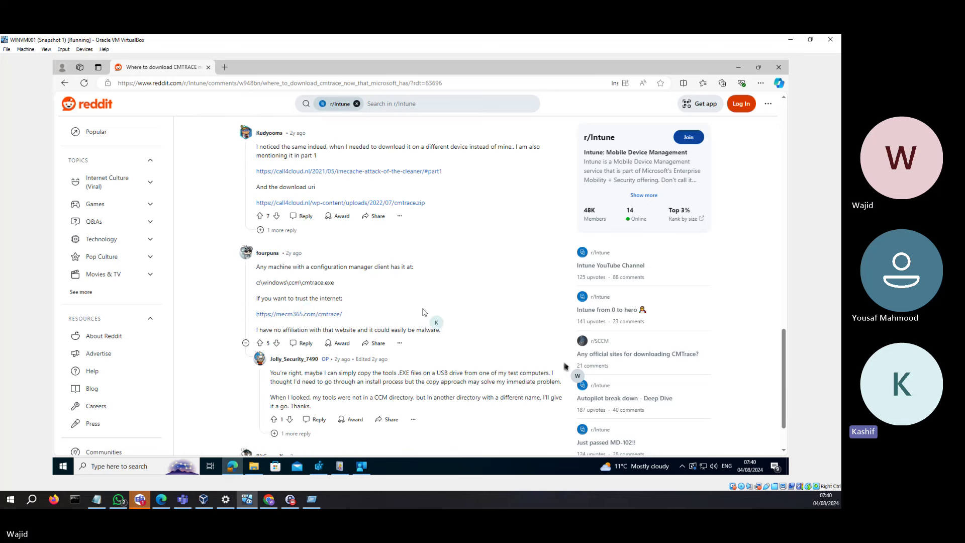
pyautogui.click(287, 207)
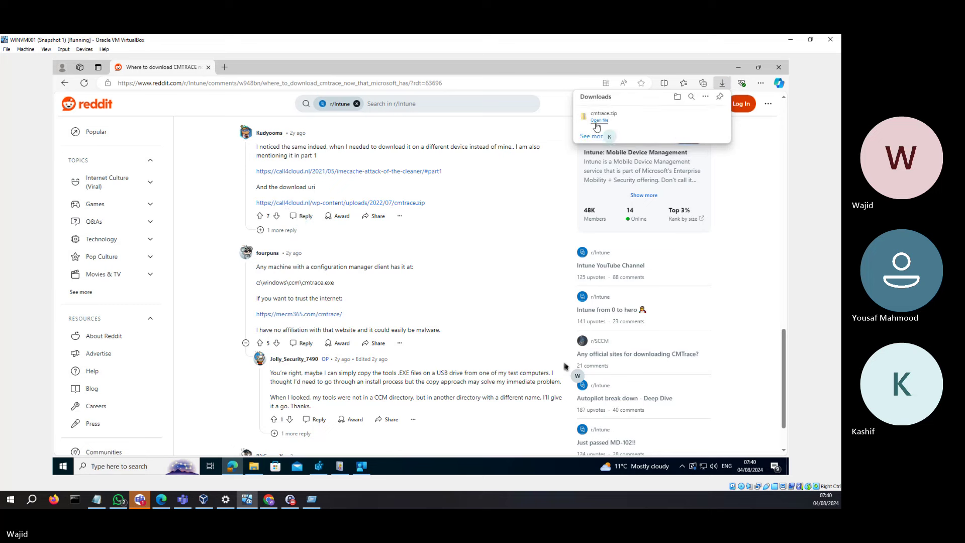
# Step: Open cmtrace.zip with File Explorer, run cmtrace.exe, and accept making it the default viewer for log files
pyautogui.click(599, 120)
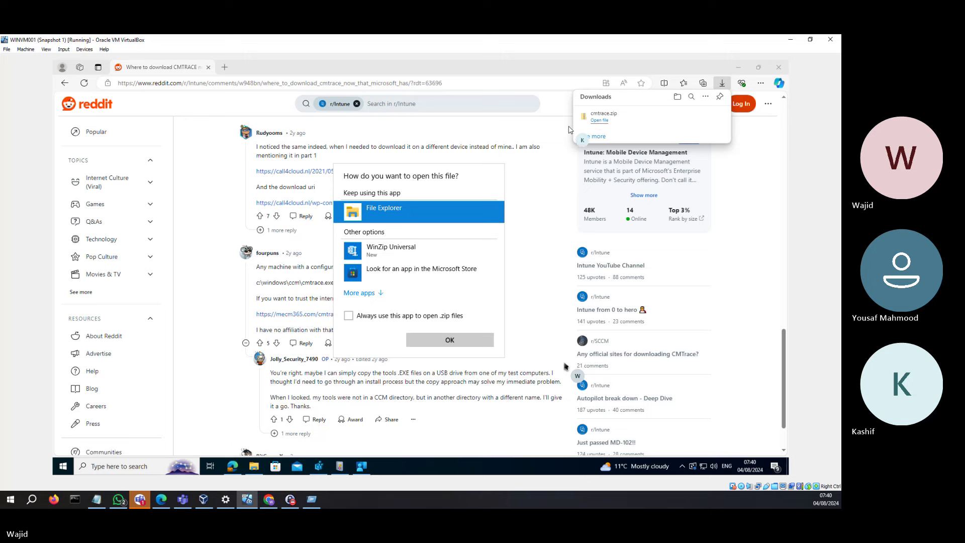
pyautogui.click(450, 341)
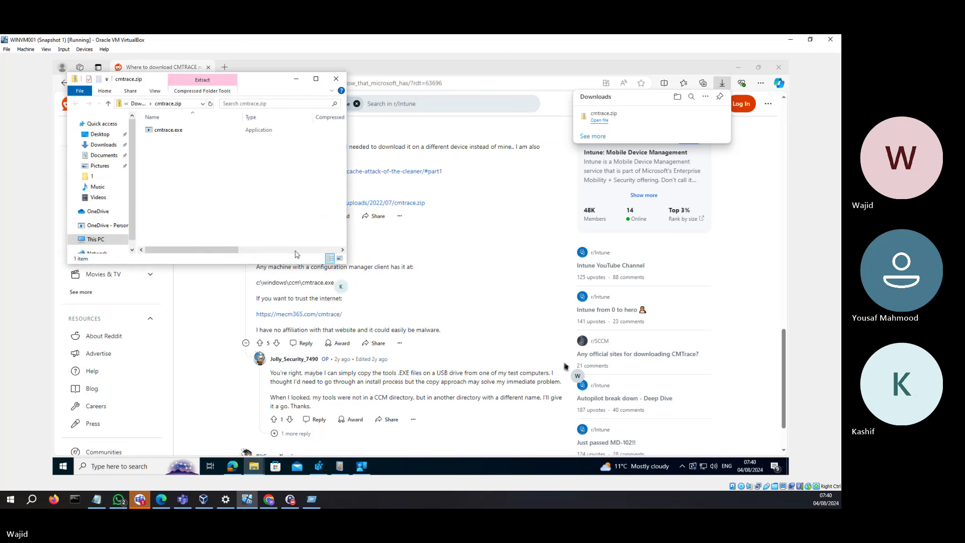
pyautogui.doubleClick(169, 130)
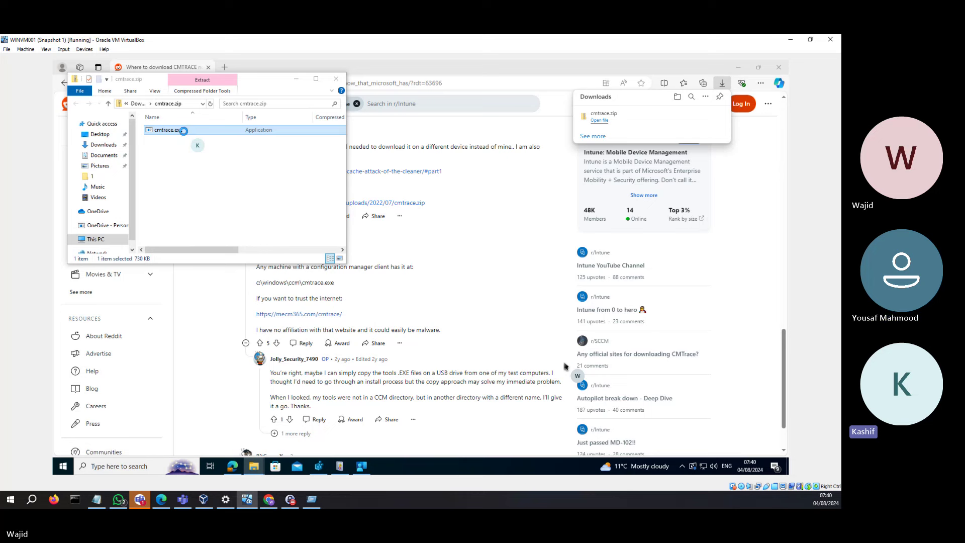
pyautogui.click(448, 294)
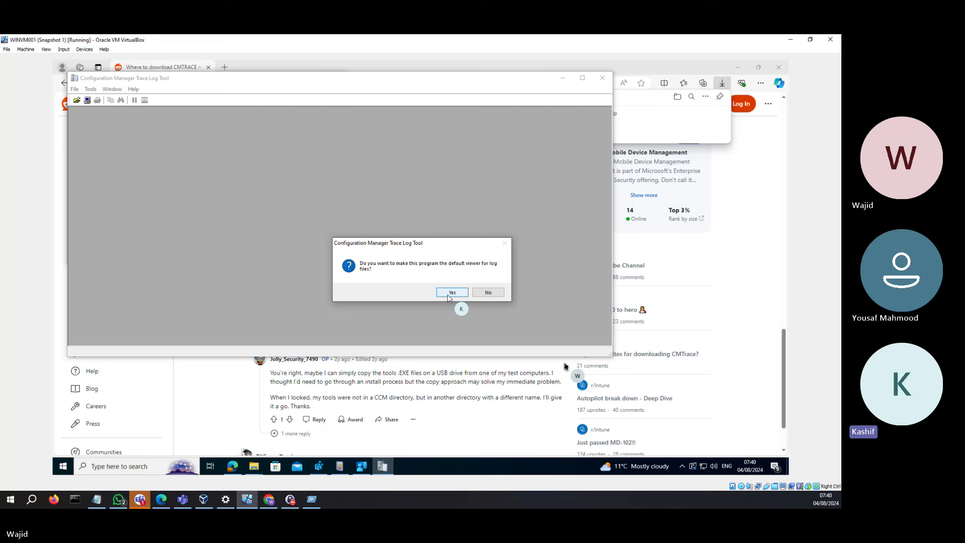
pyautogui.click(452, 293)
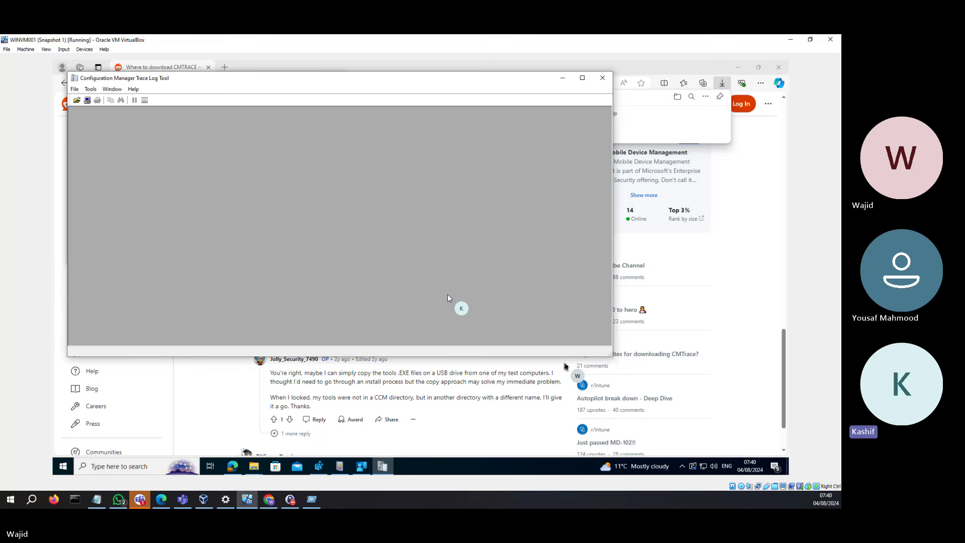
# Step: Close the Configuration Manager Trace Log Tool and return to the IntuneManagementExtension Logs folder
pyautogui.click(602, 77)
pyautogui.click(741, 69)
pyautogui.click(741, 69)
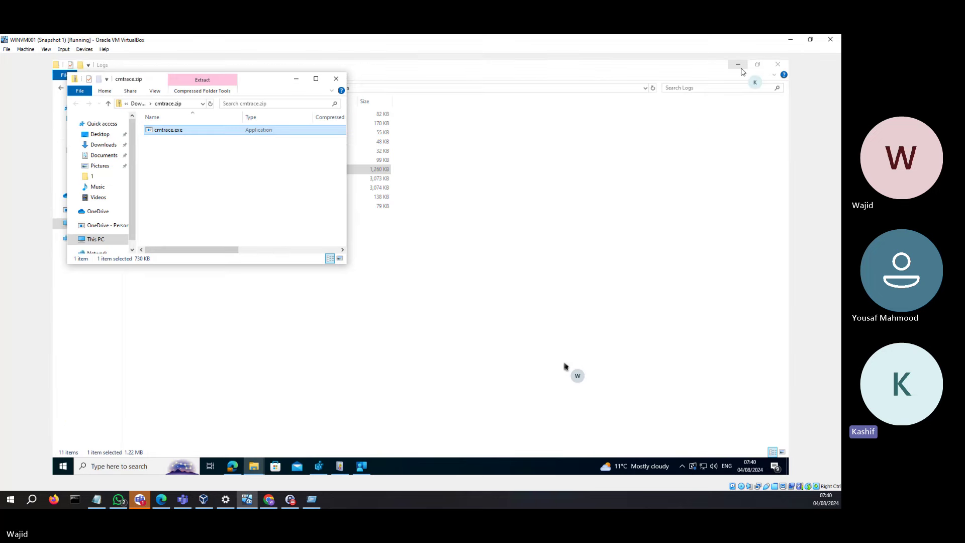
pyautogui.click(592, 220)
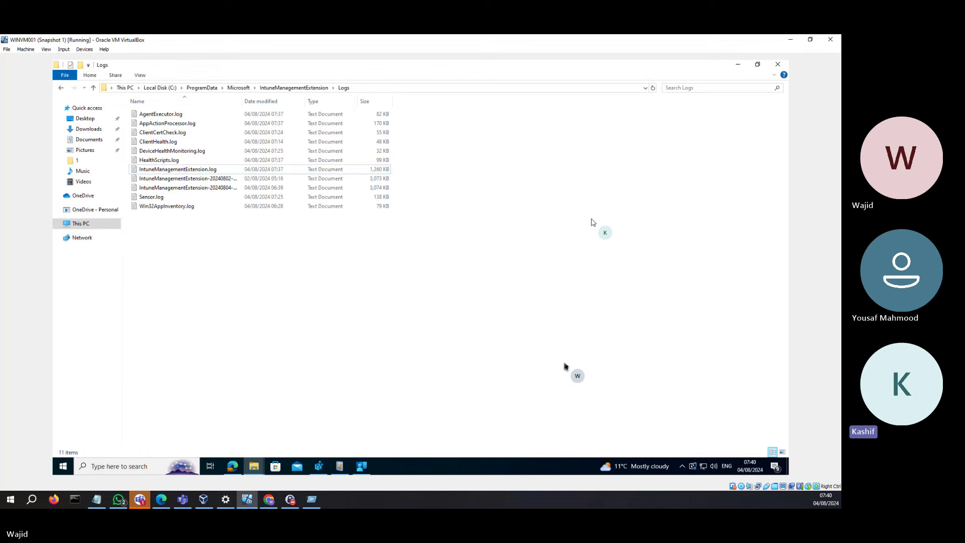
# Step: Open IntuneManagementExtension.log with the Configuration Manager Trace Log Tool, always using it for .log files, and maximize the log window
pyautogui.doubleClick(194, 173)
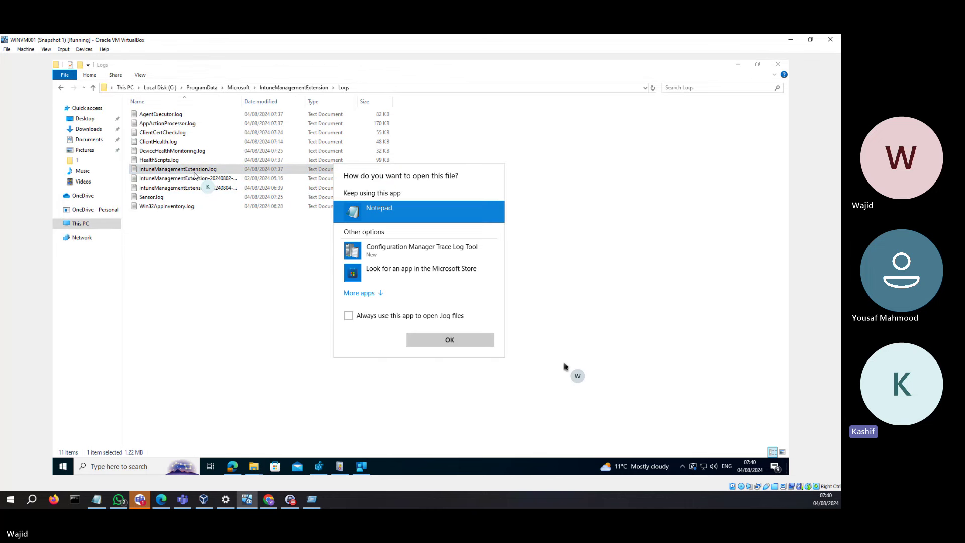
pyautogui.click(421, 250)
pyautogui.click(349, 315)
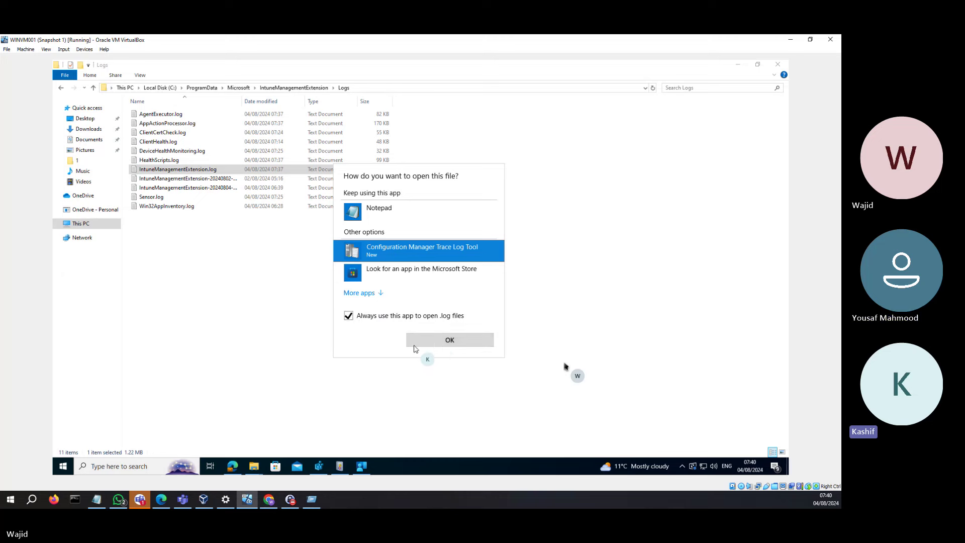
pyautogui.click(442, 345)
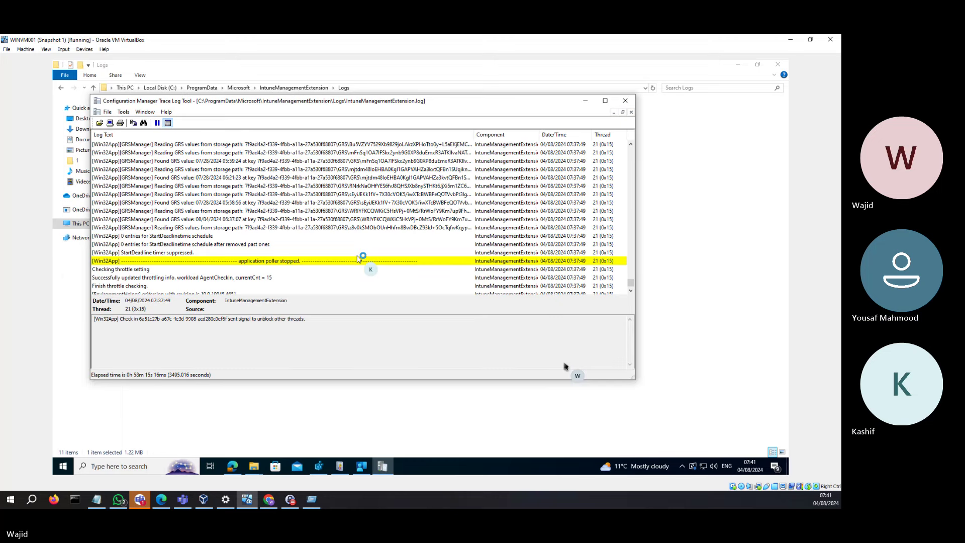
pyautogui.click(607, 101)
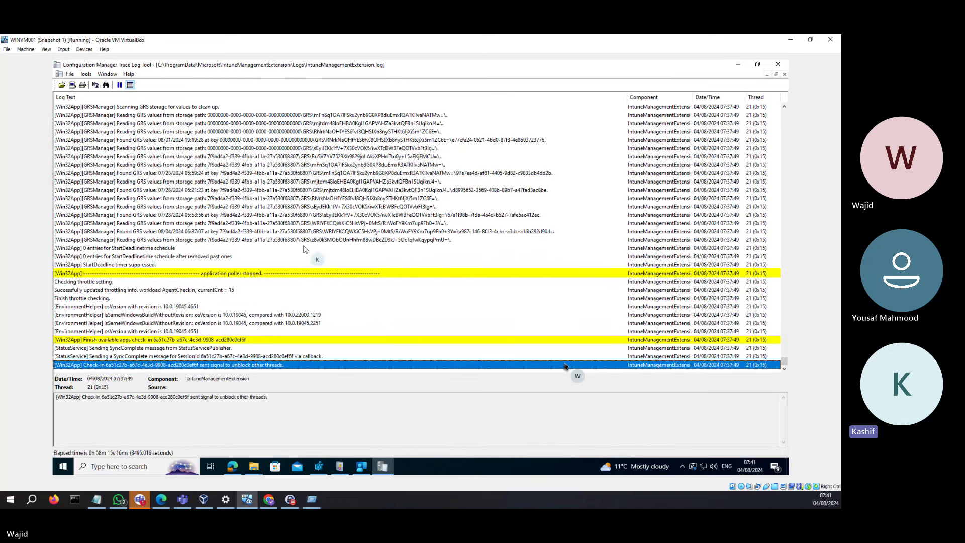
# Step: Examine the log backwards from its end for the Win32 app's installation, download, applicability and detection entries
pyautogui.scroll(7, 305, 250)
pyautogui.scroll(10, 305, 250)
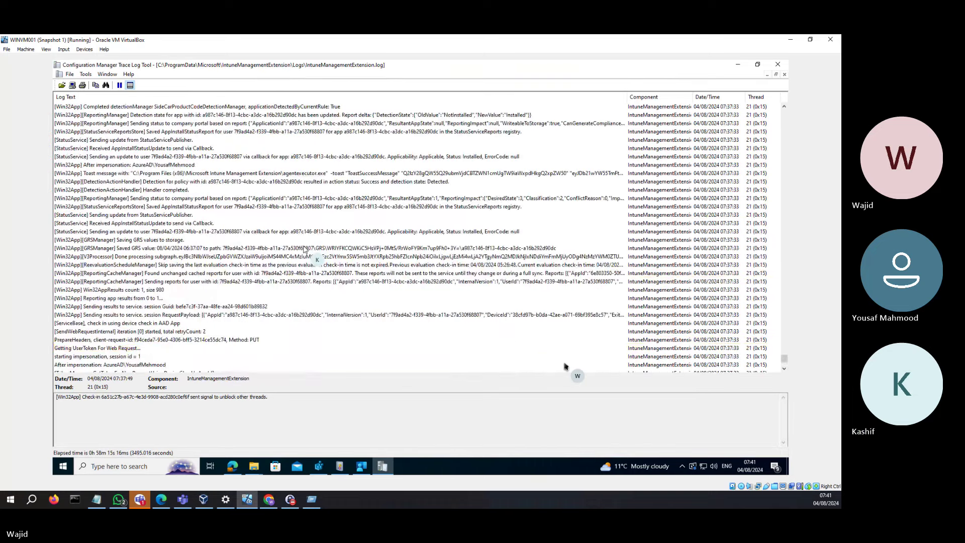
pyautogui.scroll(10, 304, 250)
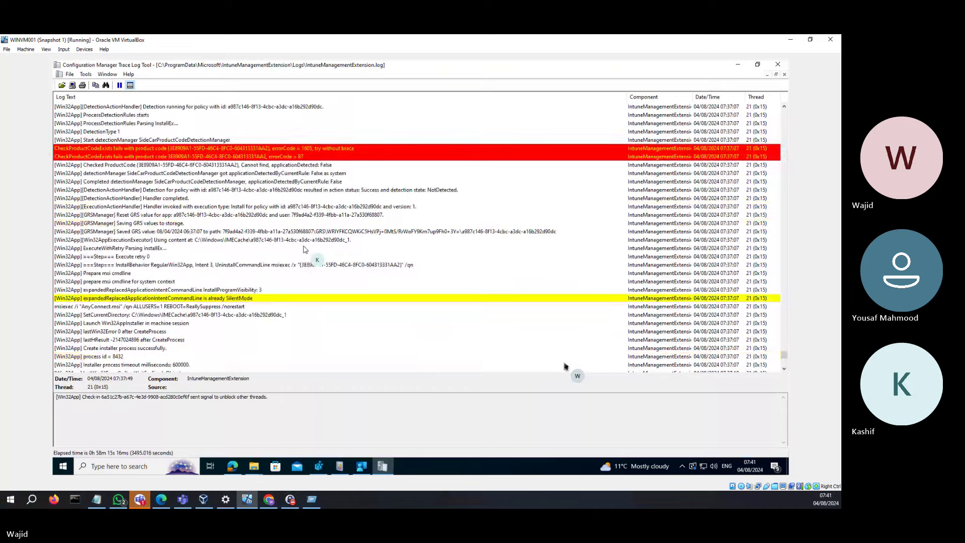
pyautogui.scroll(10, 305, 250)
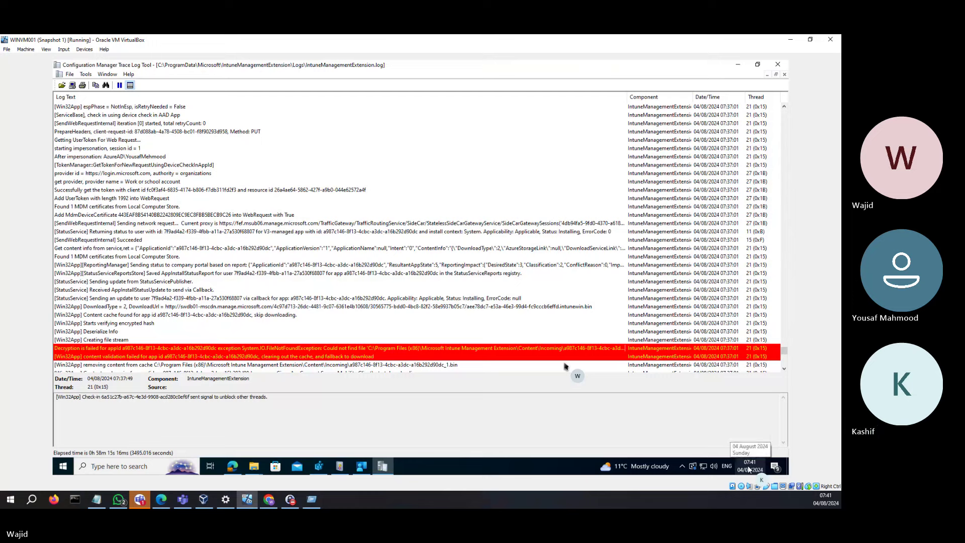
pyautogui.scroll(2, 675, 235)
pyautogui.scroll(8, 675, 235)
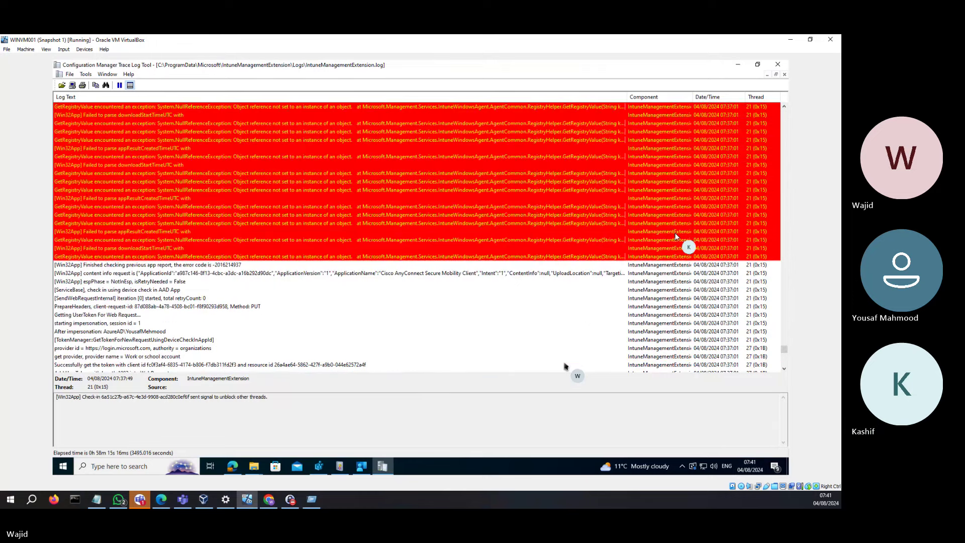
pyautogui.scroll(10, 674, 234)
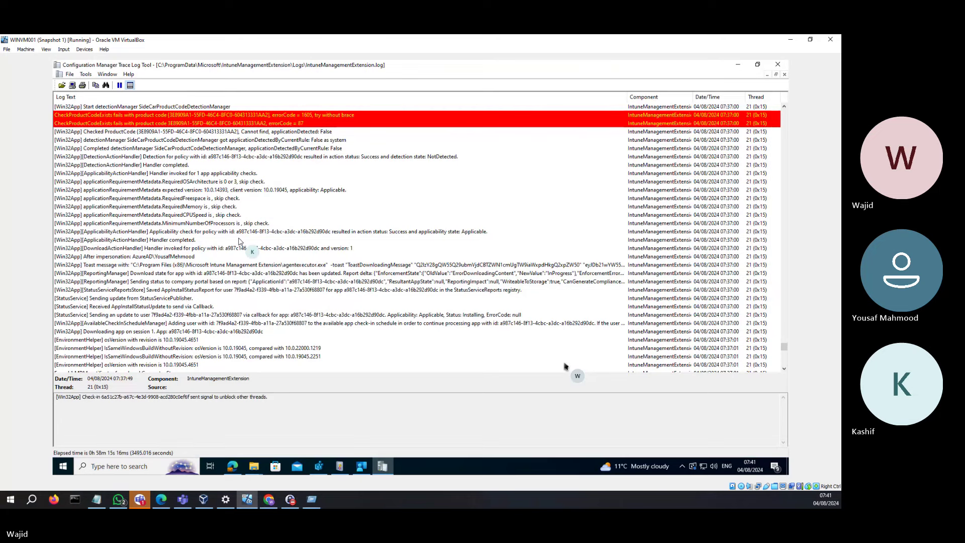
pyautogui.scroll(4, 246, 232)
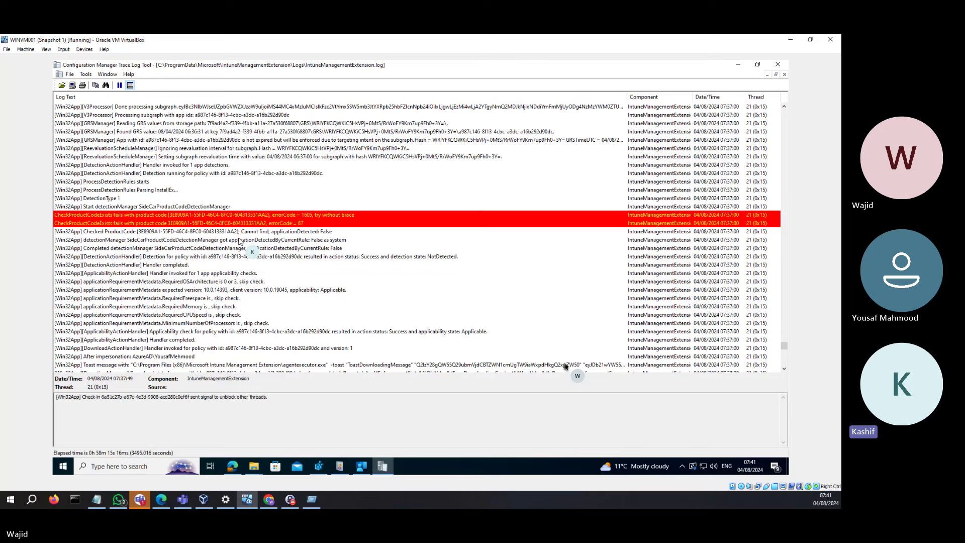
pyautogui.scroll(-1, 239, 241)
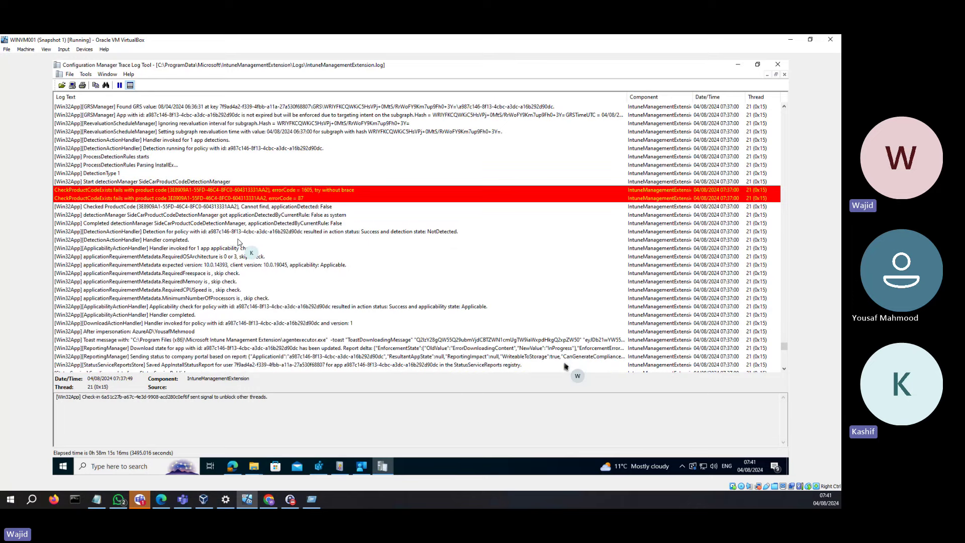
pyautogui.scroll(9, 238, 242)
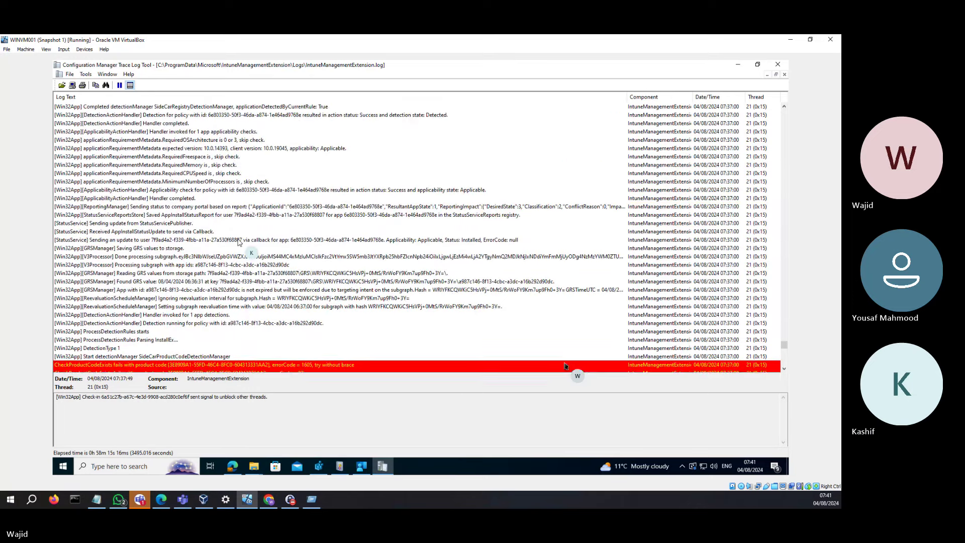
pyautogui.scroll(1, 239, 242)
pyautogui.scroll(6, 233, 245)
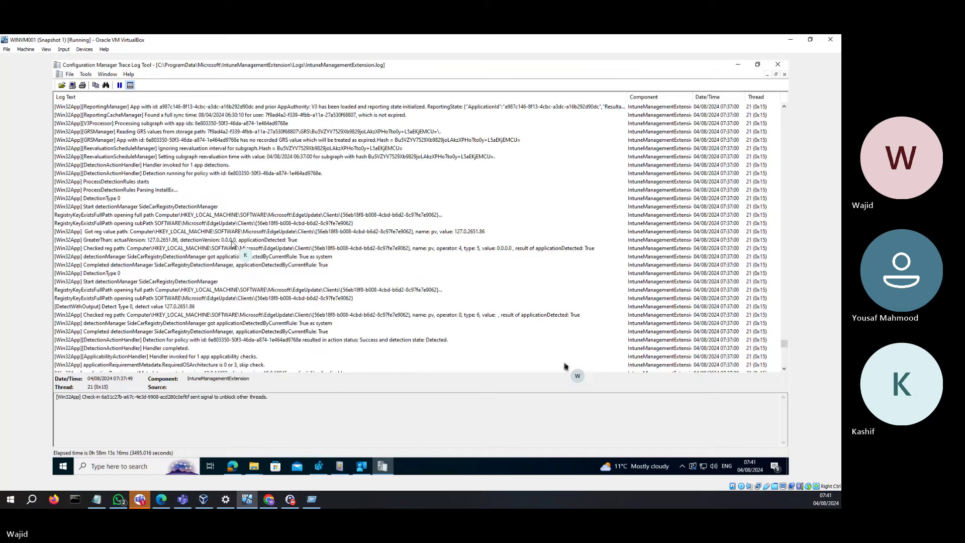
pyautogui.scroll(5, 233, 245)
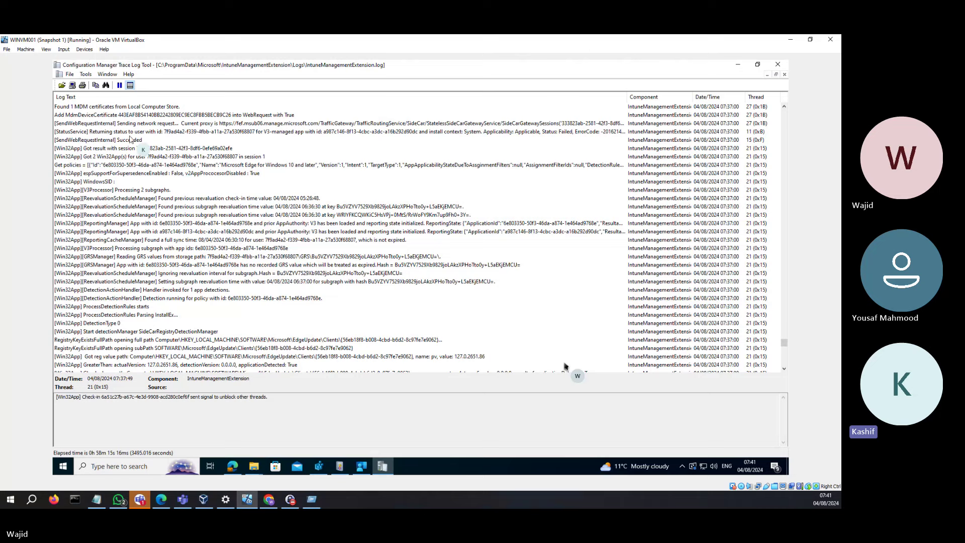
# Step: Search the log downwards for "policies" from the StatusService entry and view the details of the Get policies entry
pyautogui.click(128, 132)
pyautogui.hotkey('ctrl', 'f')
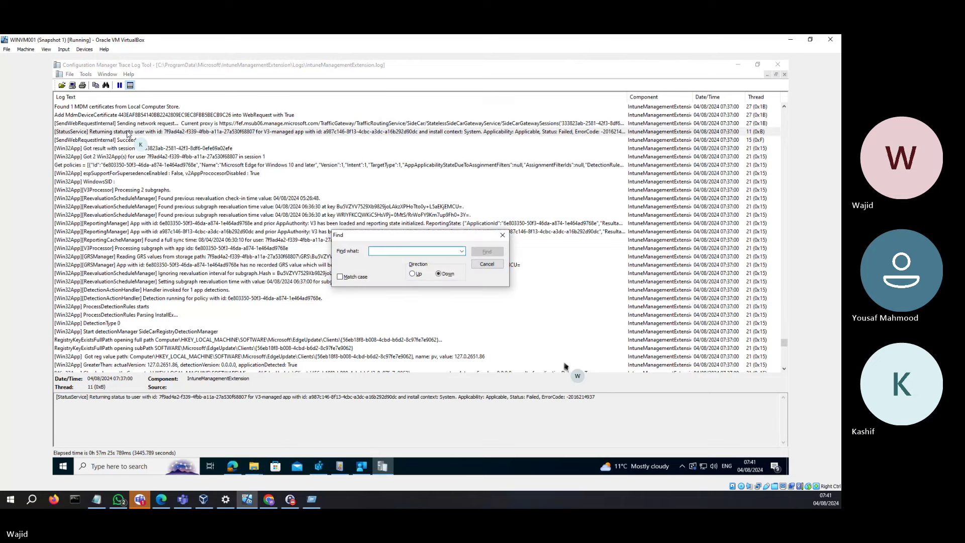
pyautogui.write('policies')
pyautogui.press('Return')
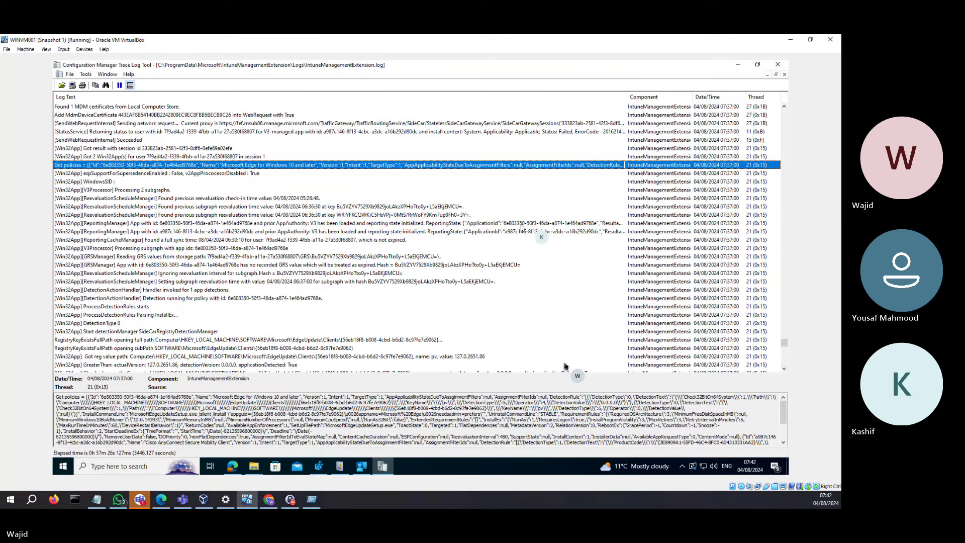
pyautogui.scroll(-1, 565, 366)
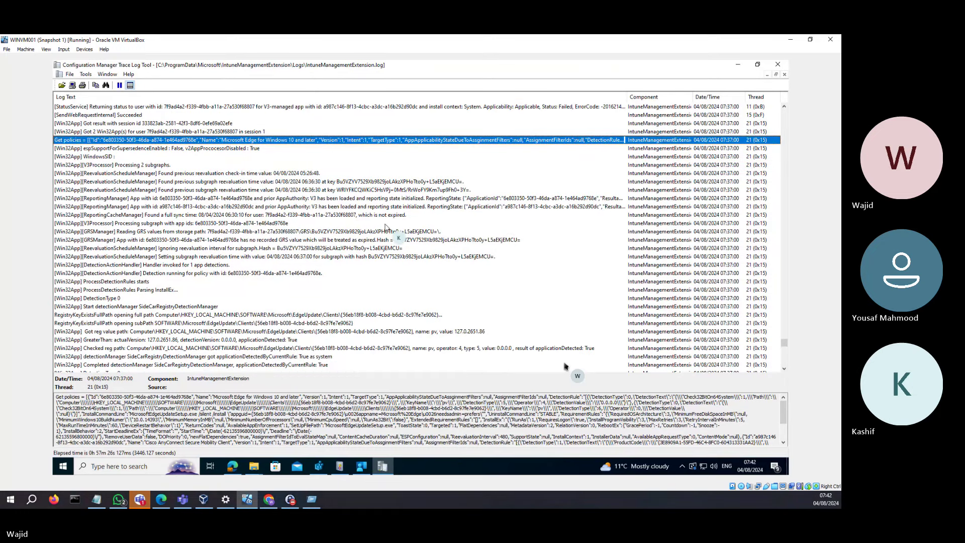
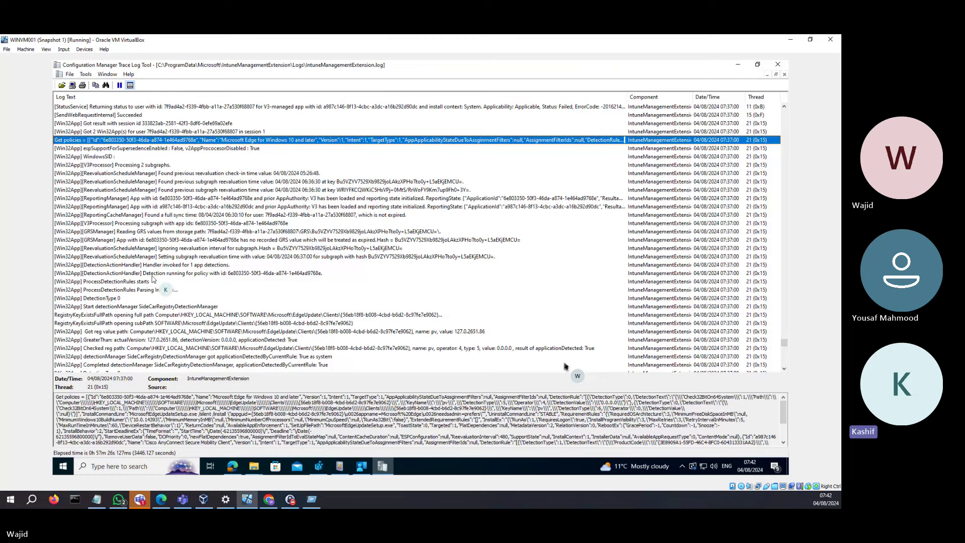
# Step: Examine the log below the Get policies entry, from the Microsoft Edge detection and applicability checks to the Cisco app's product code check
pyautogui.click(105, 257)
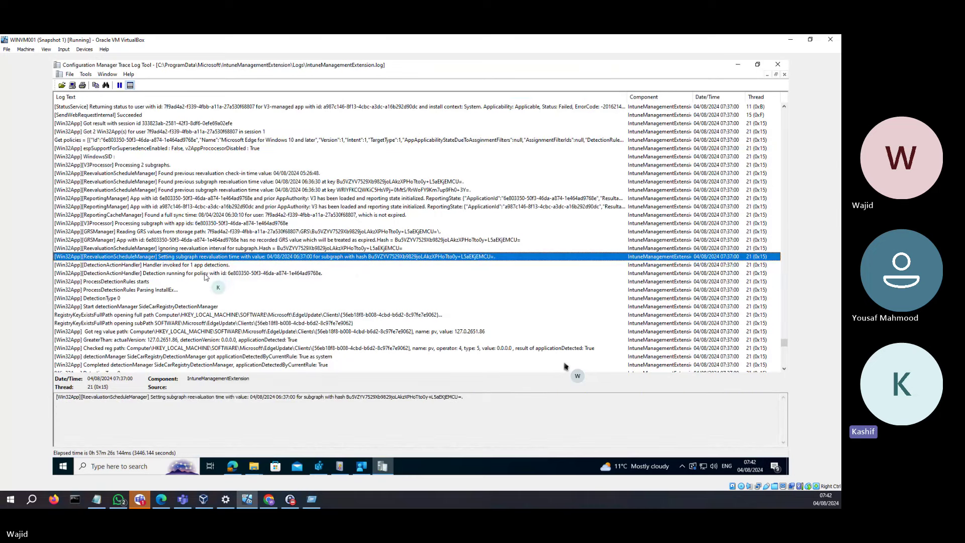
pyautogui.scroll(-1, 565, 366)
pyautogui.scroll(-1, 566, 366)
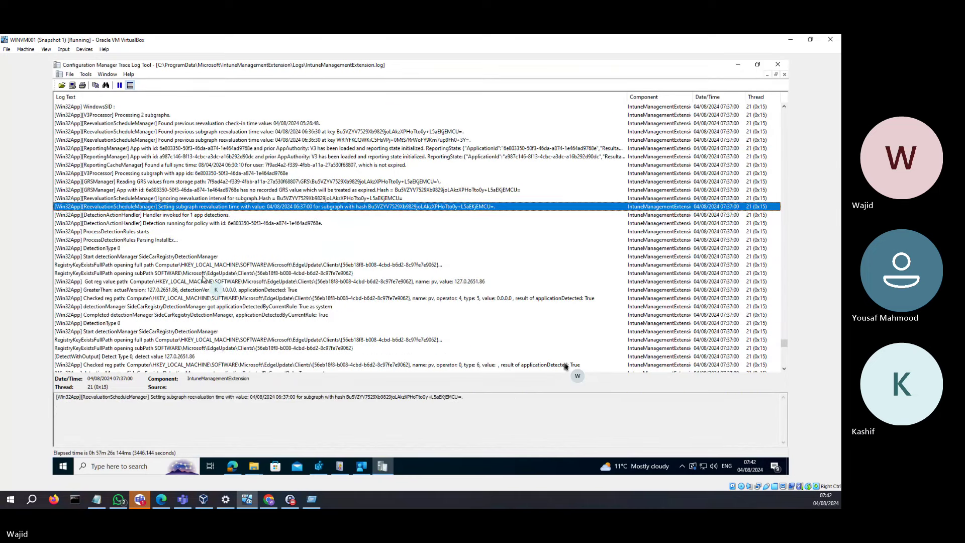
pyautogui.scroll(-3, 565, 366)
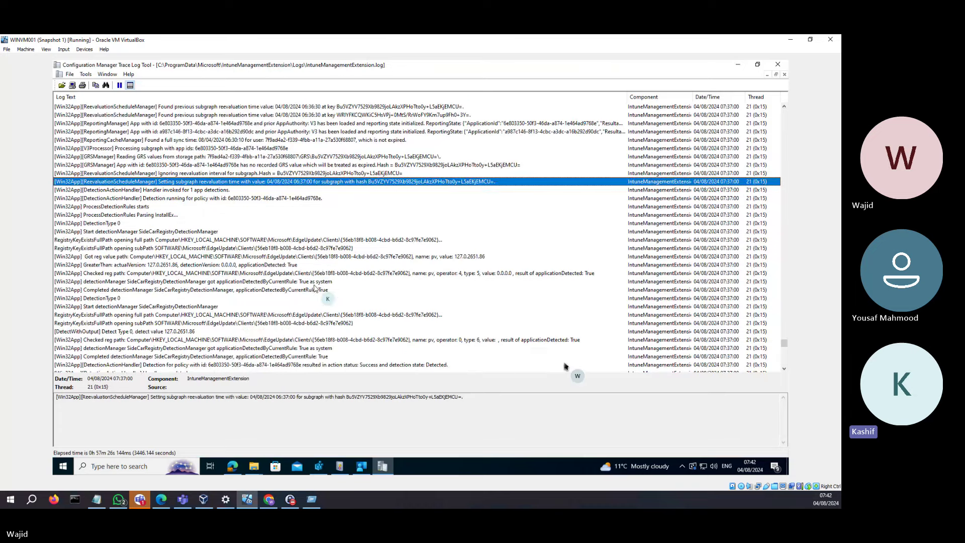
pyautogui.scroll(-3, 565, 366)
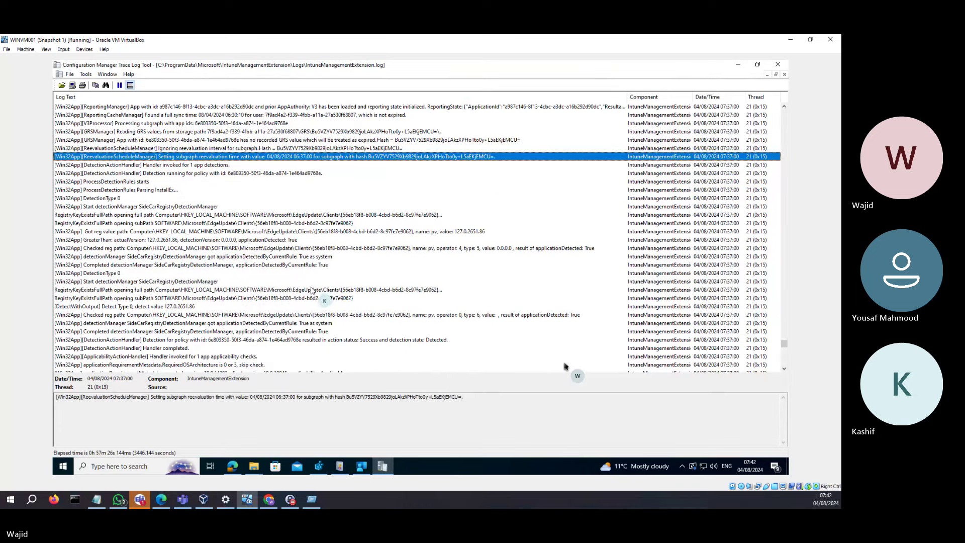
pyautogui.scroll(-3, 565, 366)
pyautogui.scroll(-3, 566, 366)
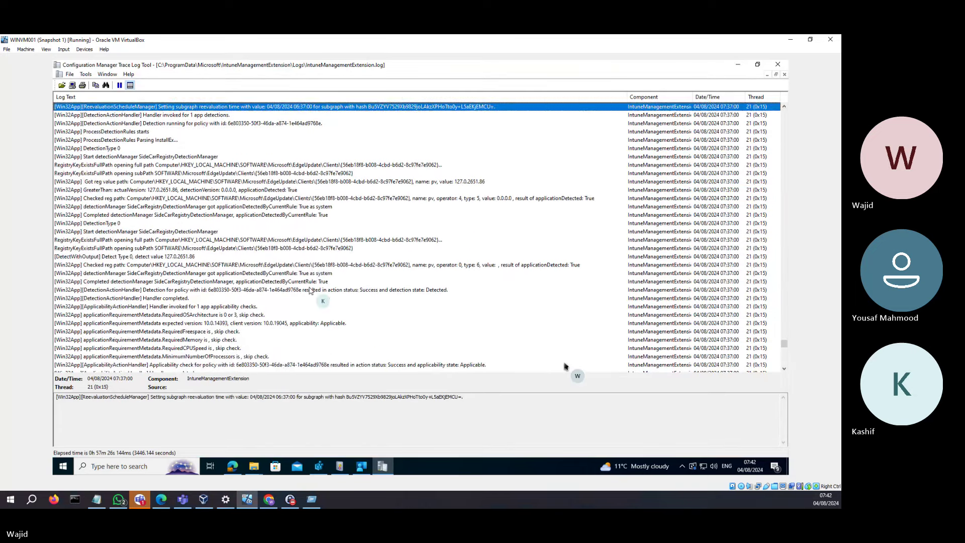
pyautogui.scroll(-3, 565, 366)
pyautogui.scroll(-3, 566, 366)
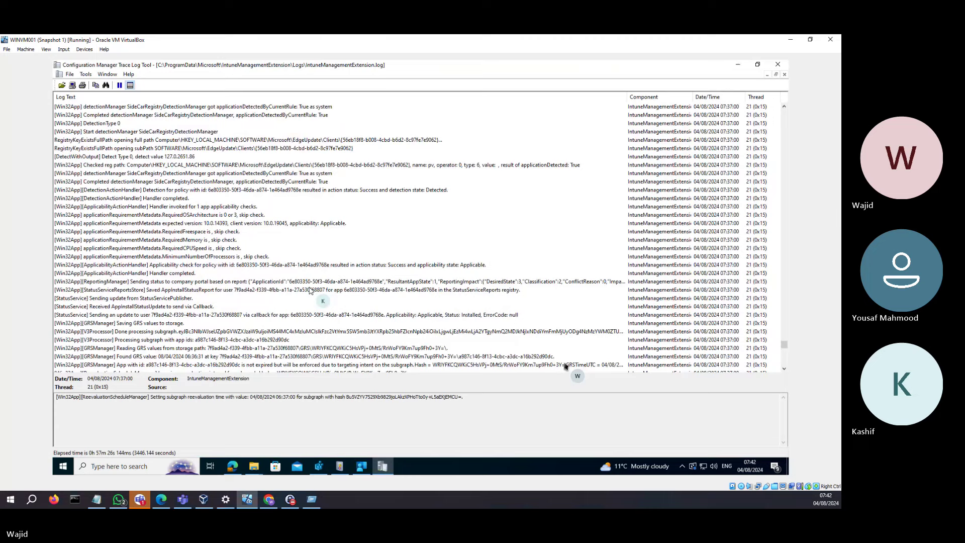
pyautogui.scroll(-1, 565, 366)
pyautogui.scroll(-1, 566, 366)
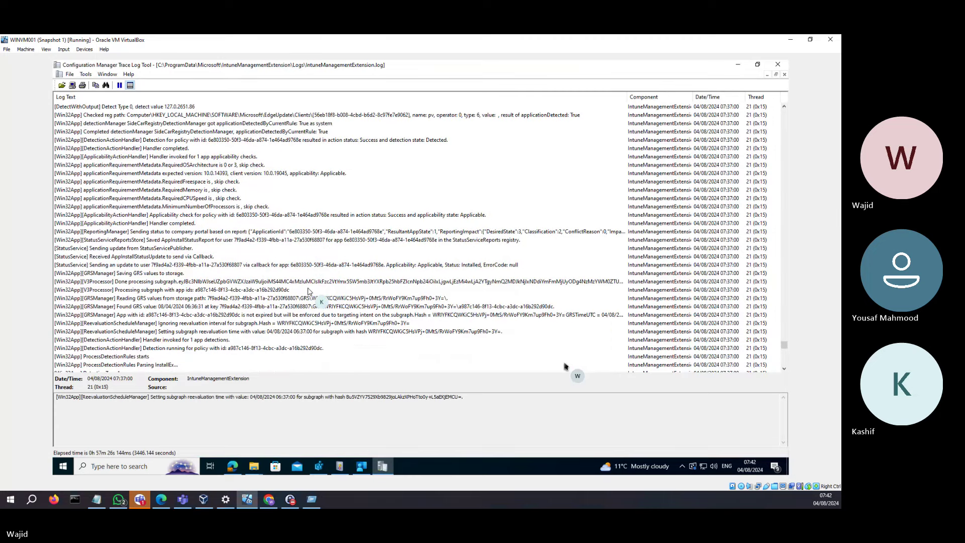
pyautogui.scroll(-5, 565, 366)
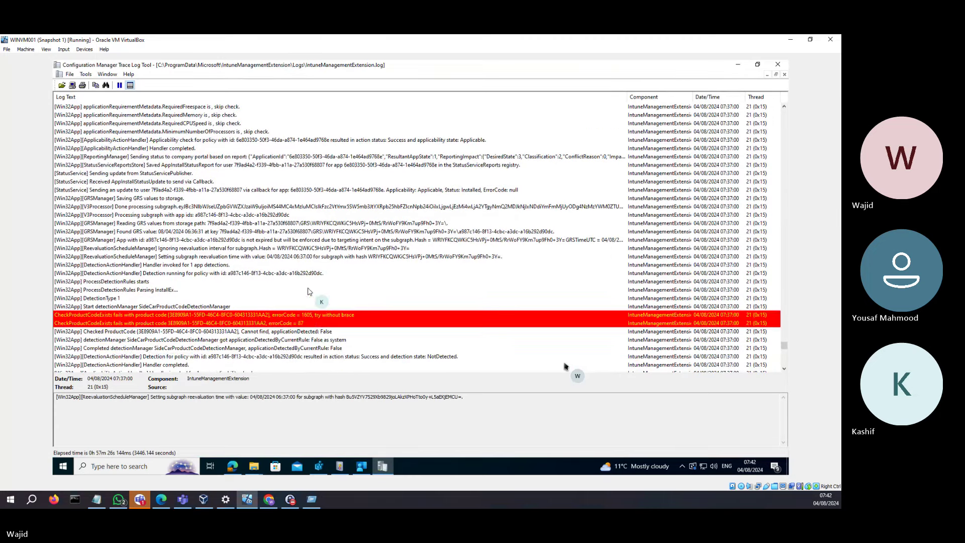
pyautogui.scroll(-1, 565, 366)
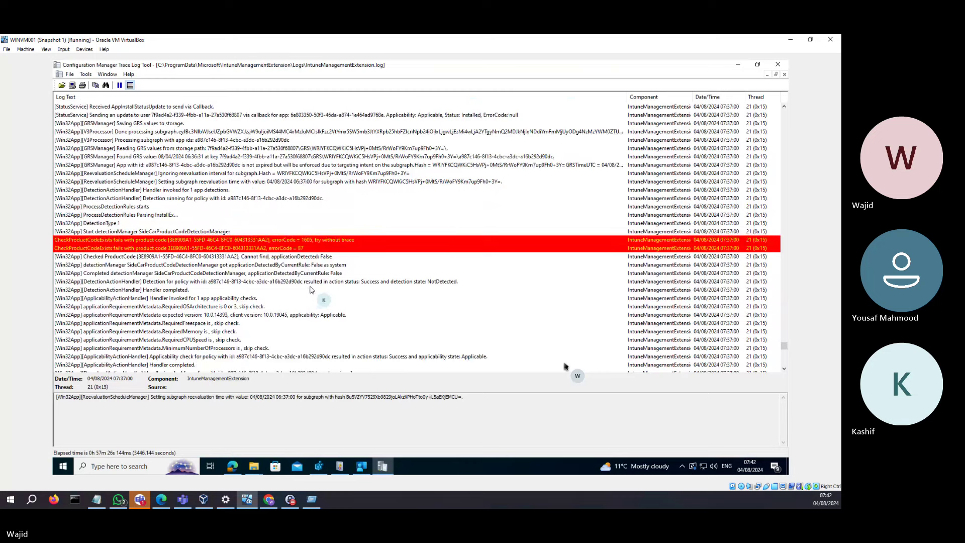
# Step: View the details of the Cisco app's product code detection, detection result and client version requirement entries
pyautogui.click(322, 282)
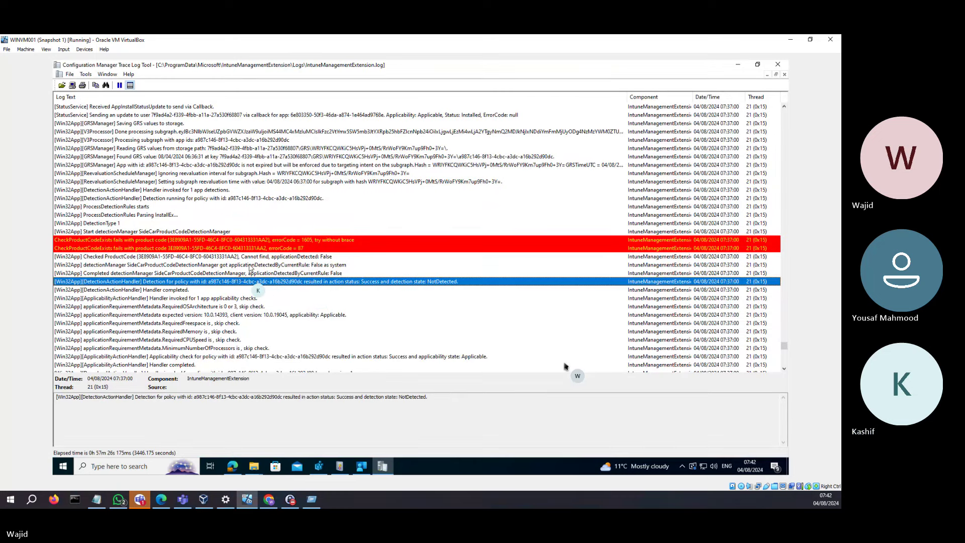
pyautogui.click(318, 273)
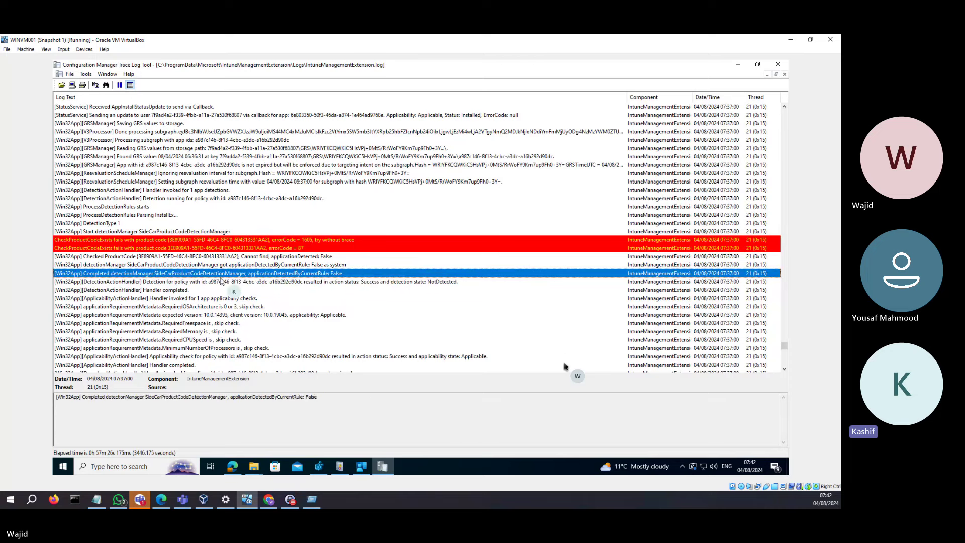
pyautogui.click(259, 265)
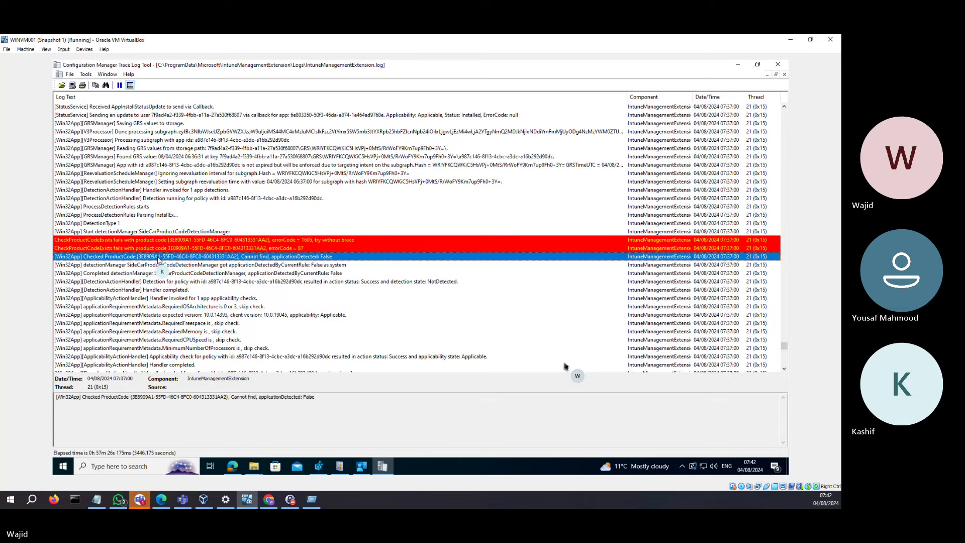
pyautogui.click(269, 257)
pyautogui.click(276, 316)
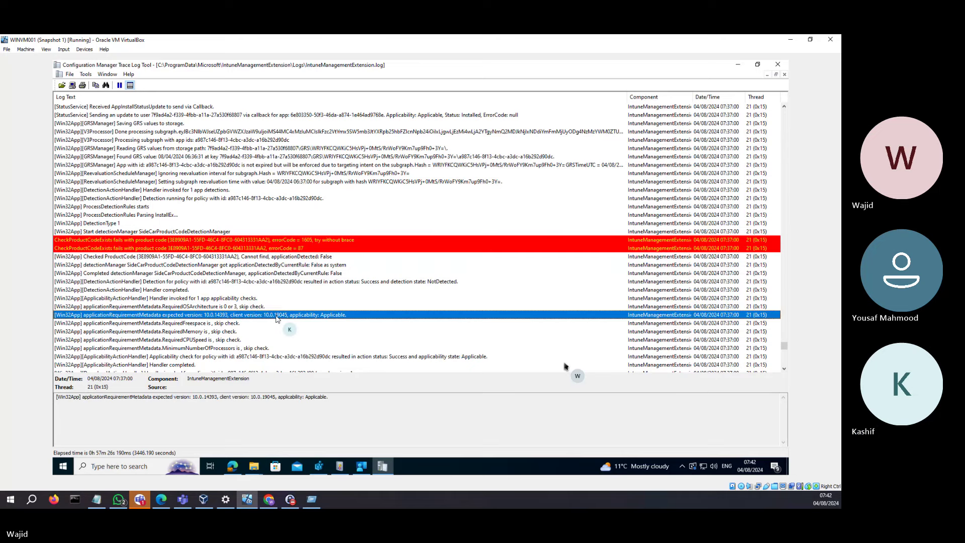
pyautogui.click(276, 283)
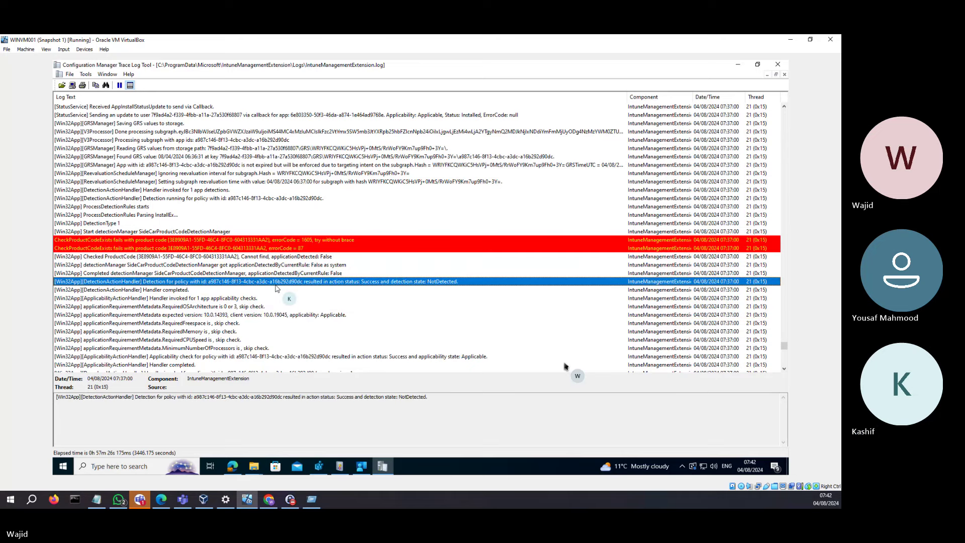
# Step: View the details of the ReportingManager download state entry below the Cisco app's applicability checks
pyautogui.scroll(-2, 277, 288)
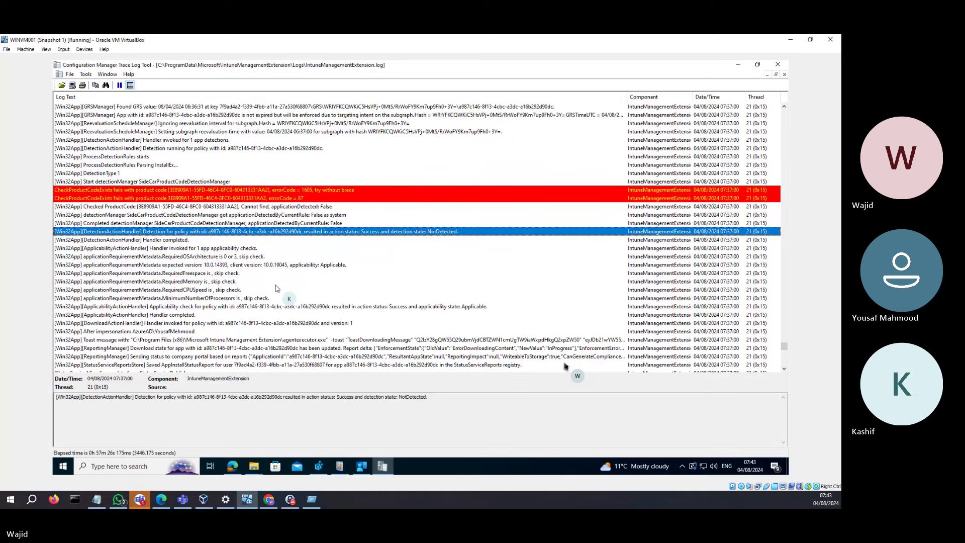
pyautogui.scroll(-1, 277, 288)
pyautogui.click(311, 324)
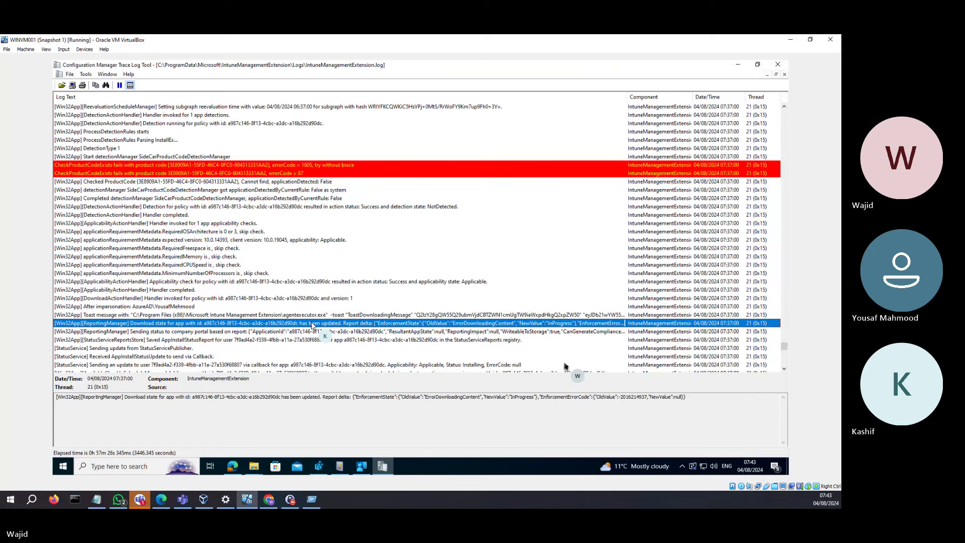
# Step: Examine the download entries past the GetRegistryValue exceptions and view the content info request for Cisco AnyConnect Secure Mobility Client
pyautogui.scroll(-2, 311, 325)
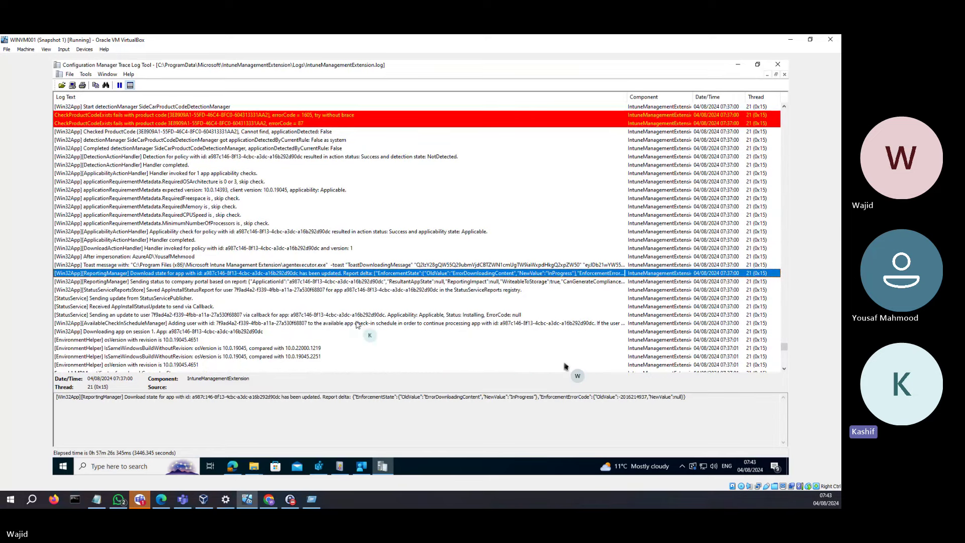
pyautogui.scroll(-1, 353, 321)
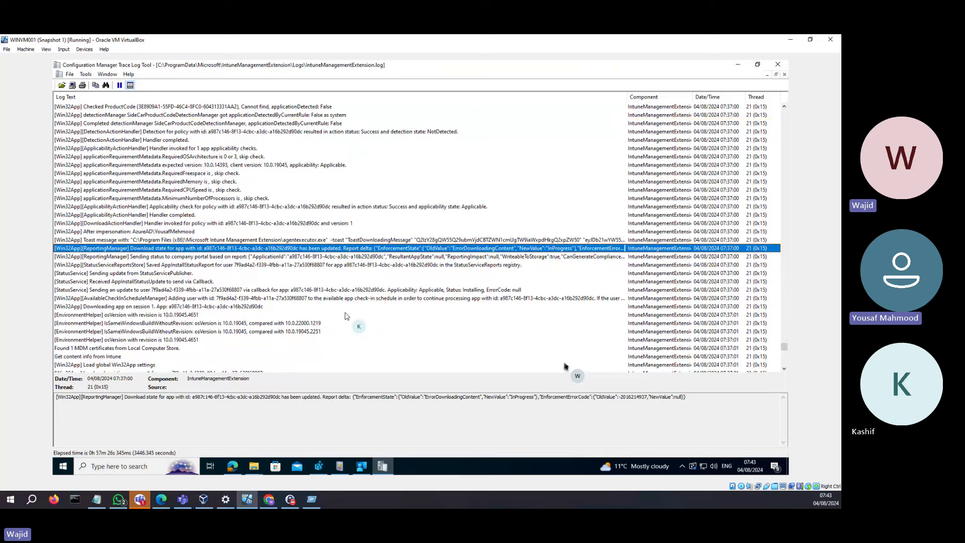
pyautogui.scroll(-1, 342, 309)
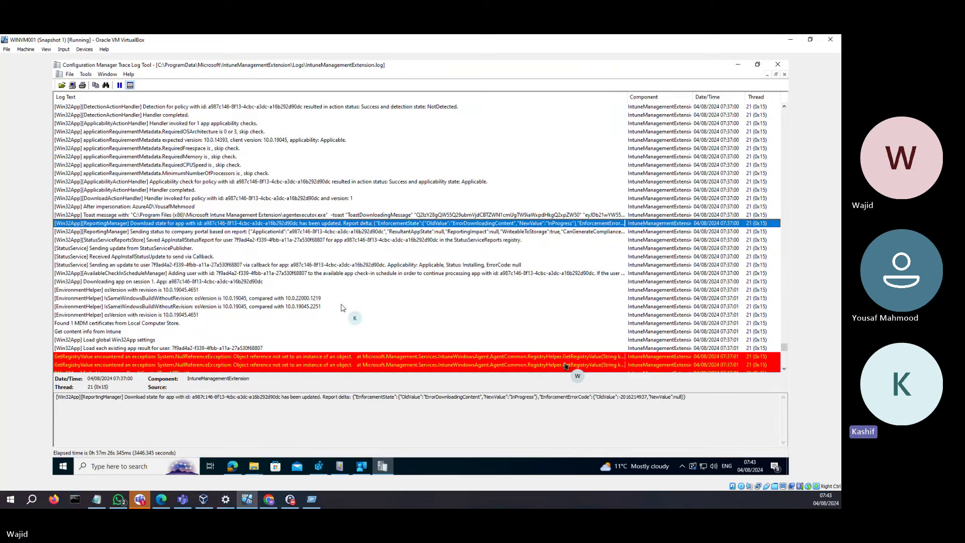
pyautogui.scroll(-4, 342, 308)
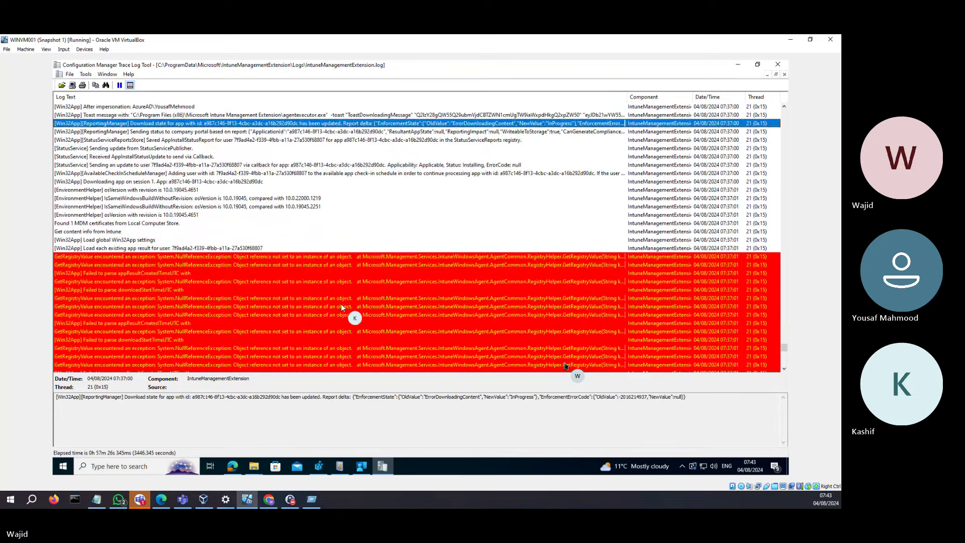
pyautogui.scroll(-9, 340, 307)
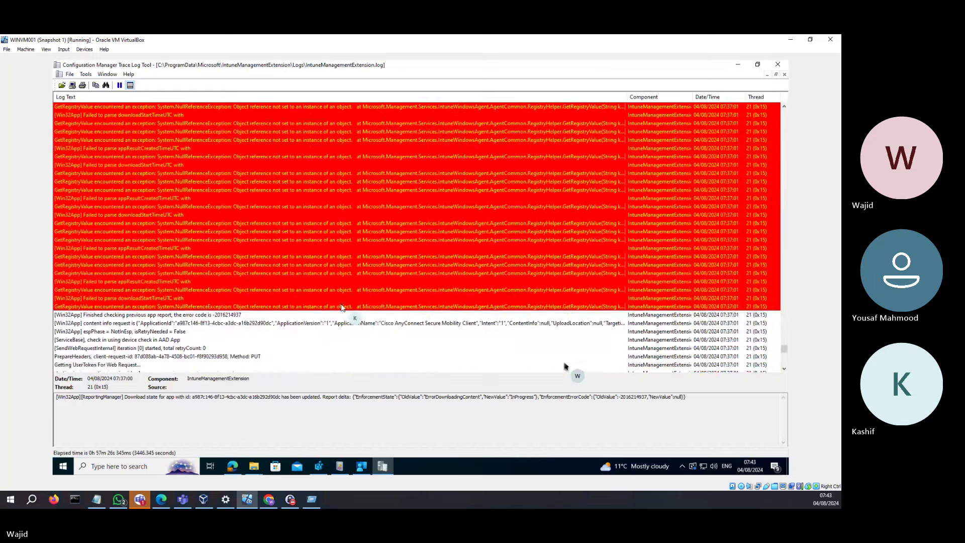
pyautogui.scroll(-4, 341, 307)
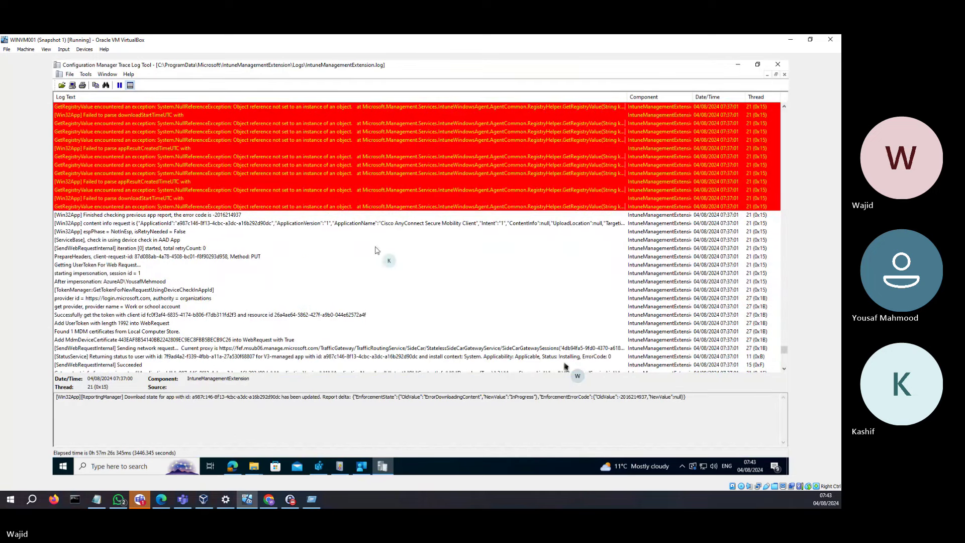
pyautogui.click(382, 223)
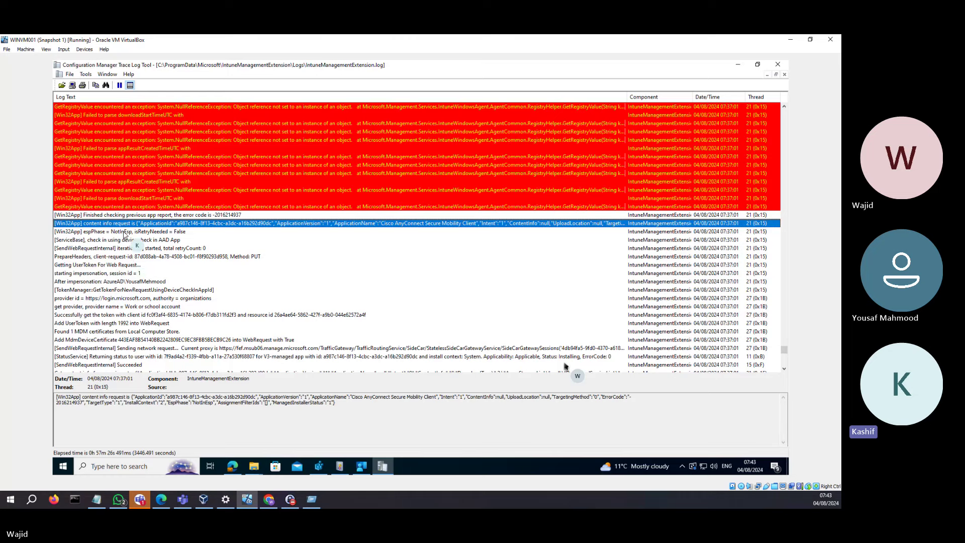
pyautogui.click(106, 86)
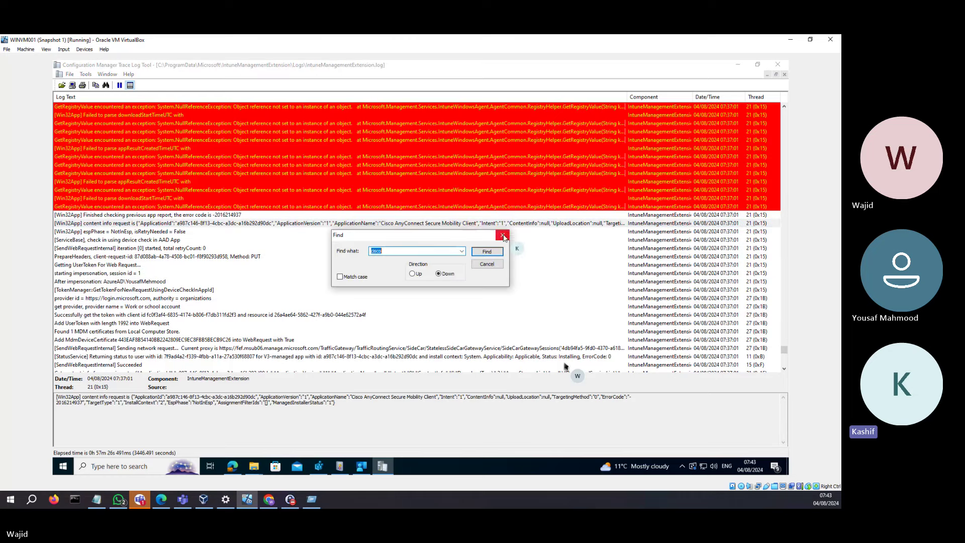
pyautogui.click(487, 251)
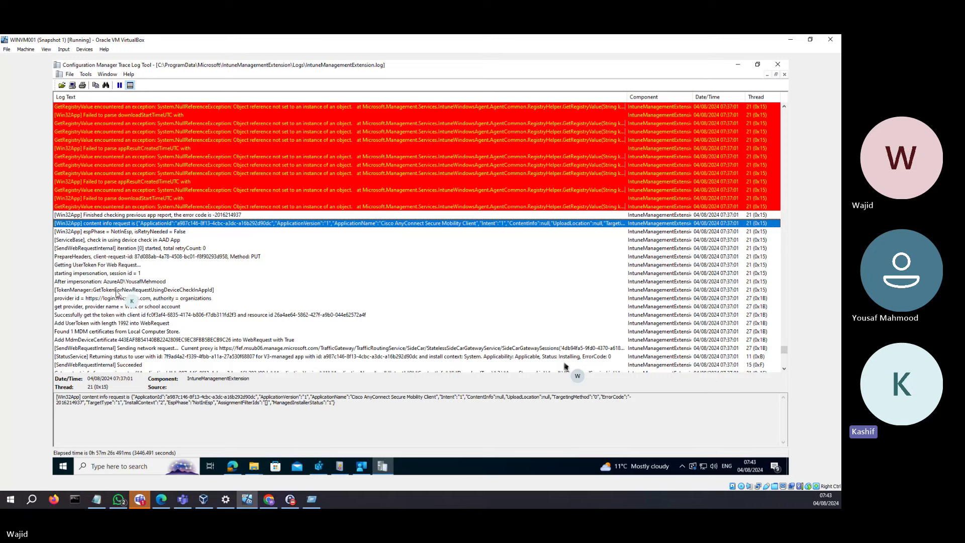
# Step: View the details of the "Get content info from service" entry below the web request entries
pyautogui.scroll(-1, 112, 317)
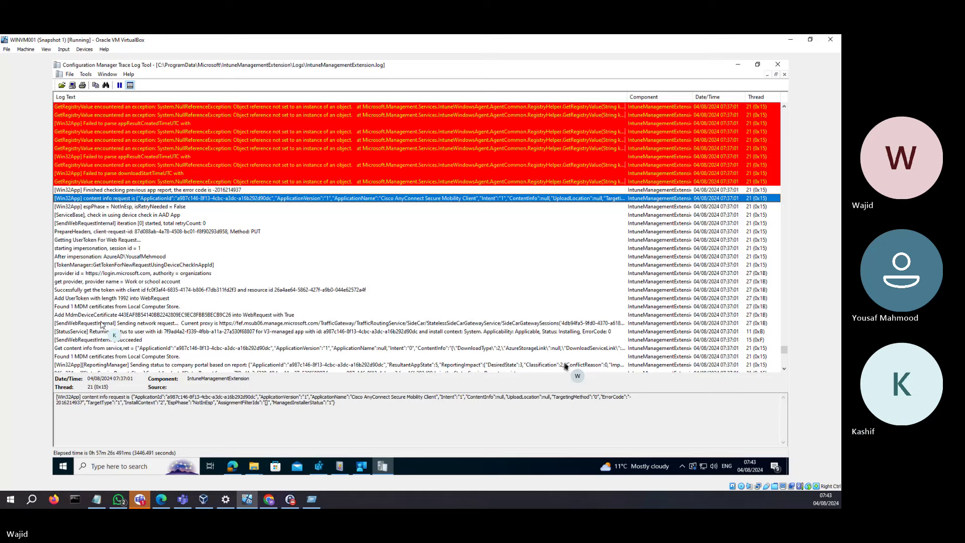
pyautogui.scroll(-1, 100, 324)
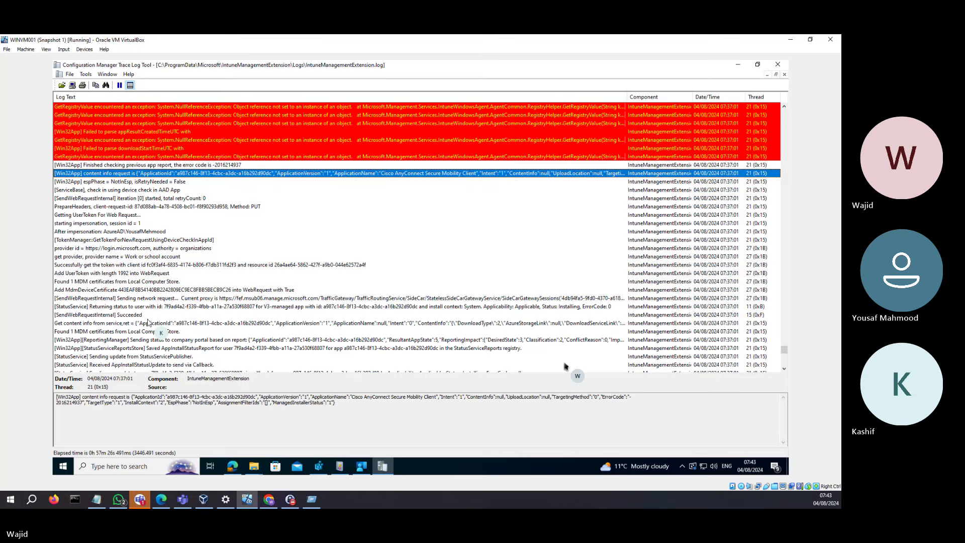
pyautogui.click(186, 324)
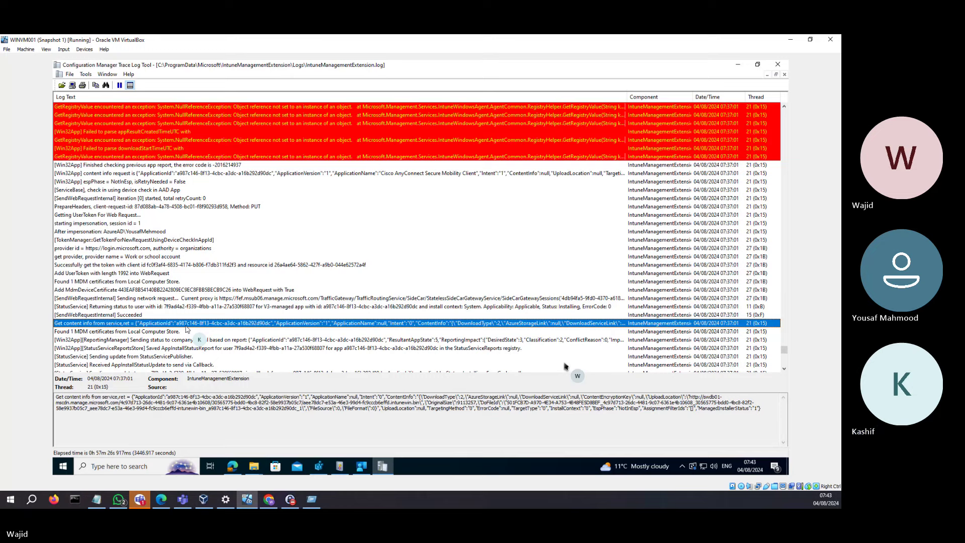
# Step: Review the StatusService, SendWebRequestInternal, MDM certificate and content info entries, and view the details of the DownloadUrl entry
pyautogui.scroll(-1, 187, 330)
pyautogui.scroll(-1, 187, 329)
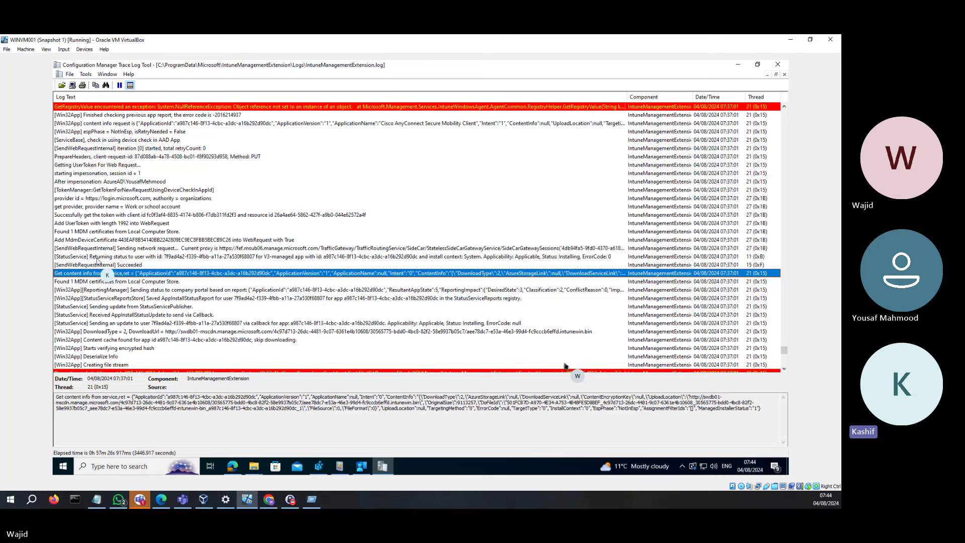
pyautogui.click(108, 257)
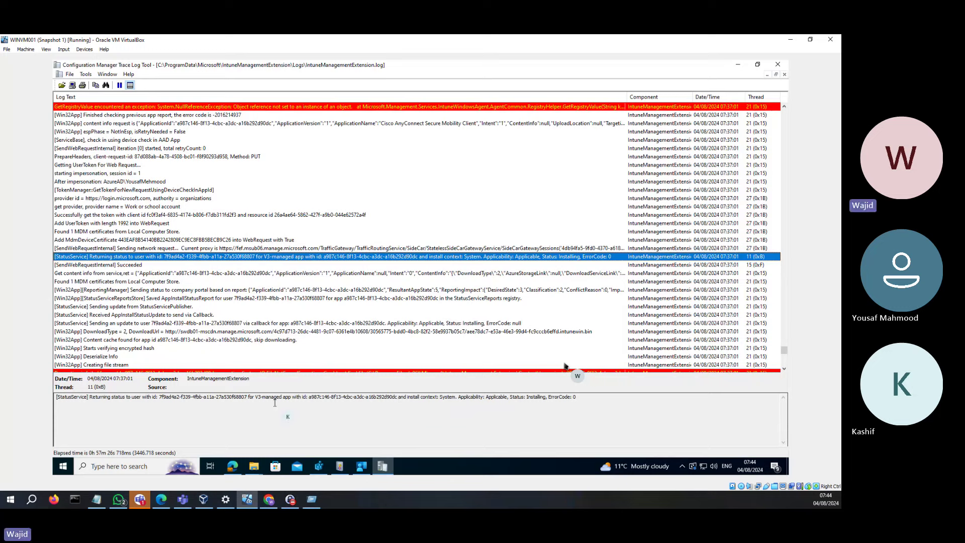
pyautogui.click(118, 265)
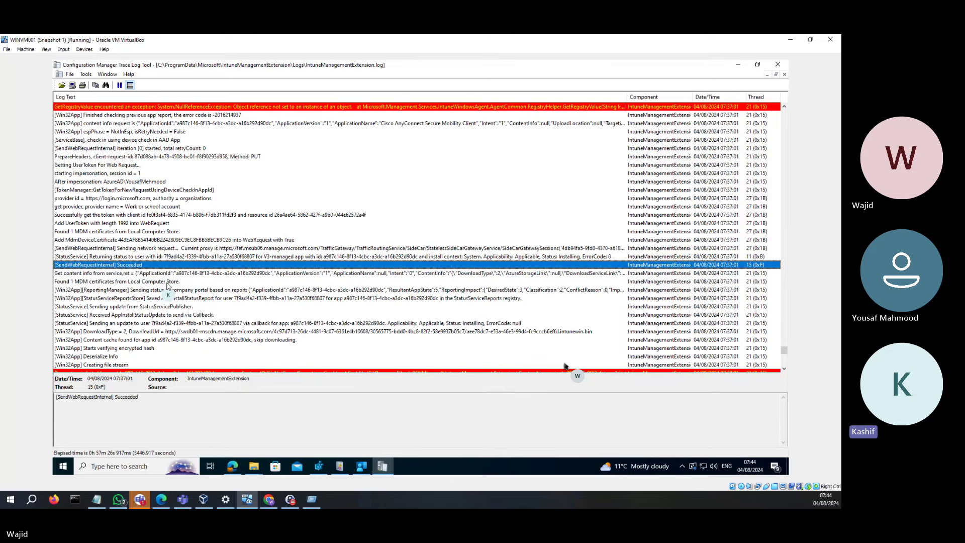
pyautogui.click(248, 283)
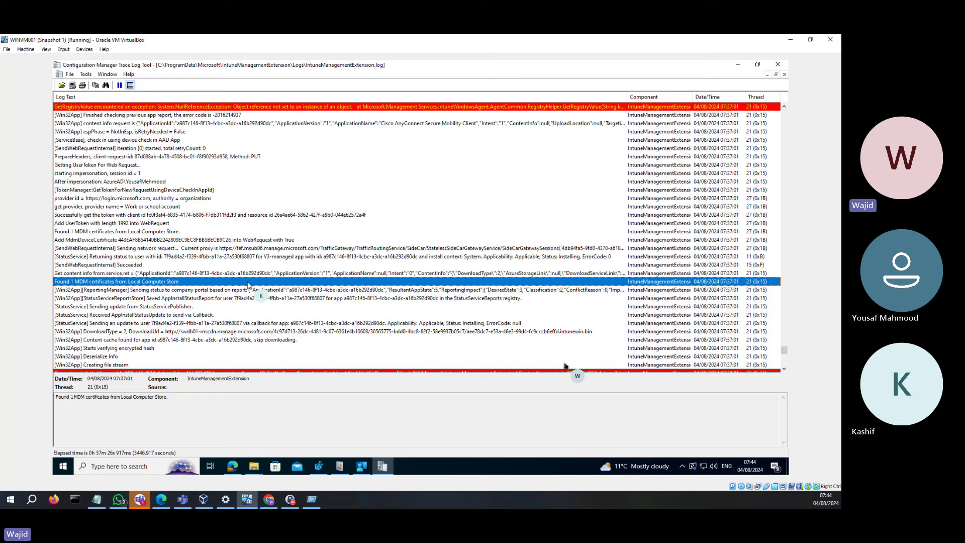
pyautogui.press('Up')
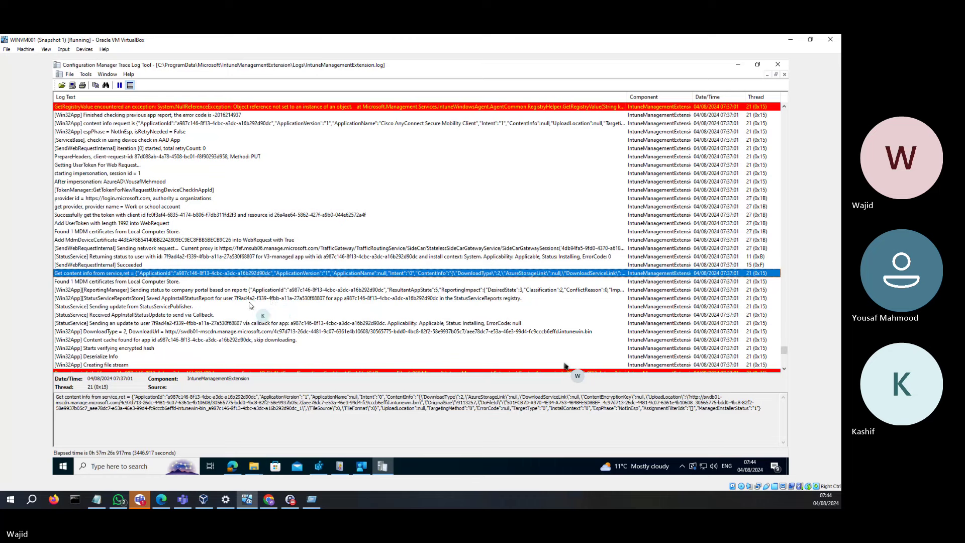
pyautogui.click(248, 332)
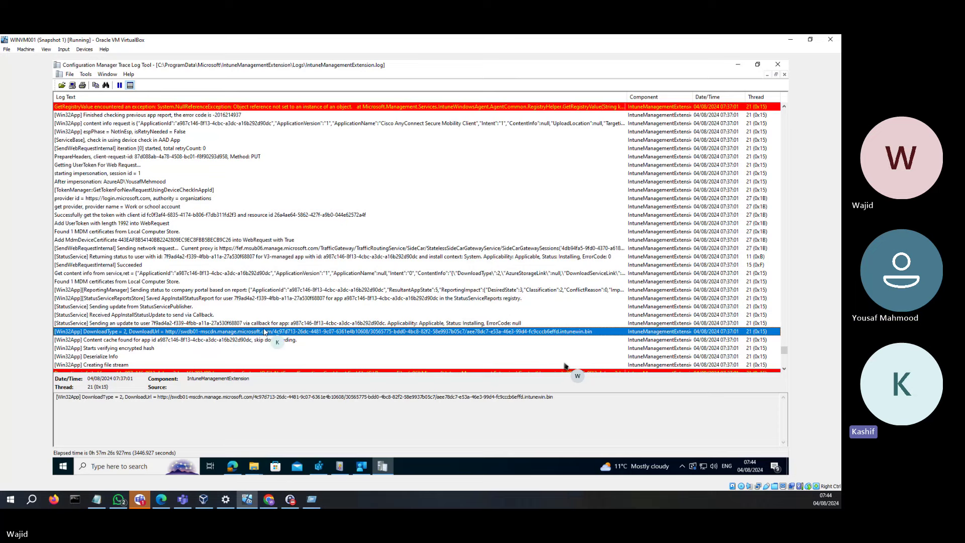
# Step: View the details of the "Content cache found" entry directly below the DownloadUrl entry for the Cisco app
pyautogui.scroll(-1, 264, 331)
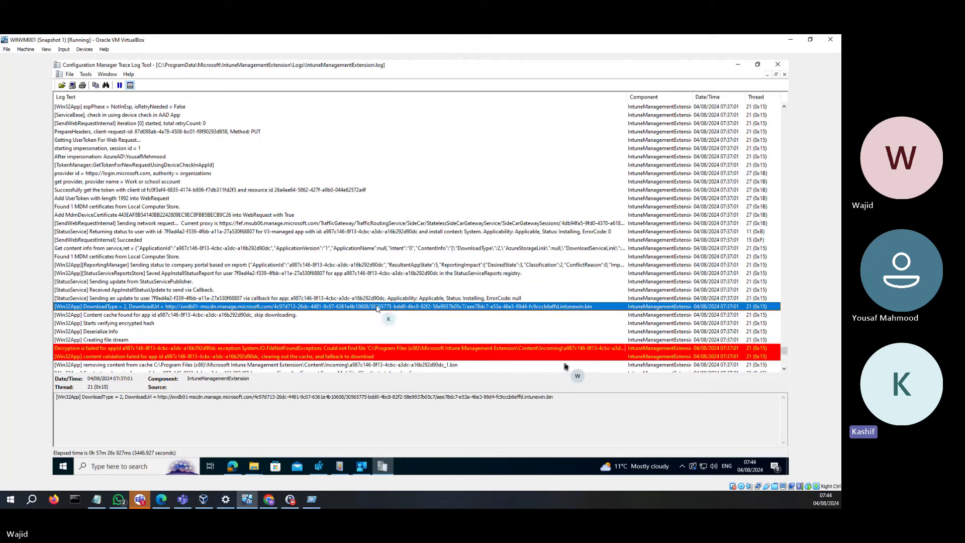
pyautogui.scroll(-1, 177, 321)
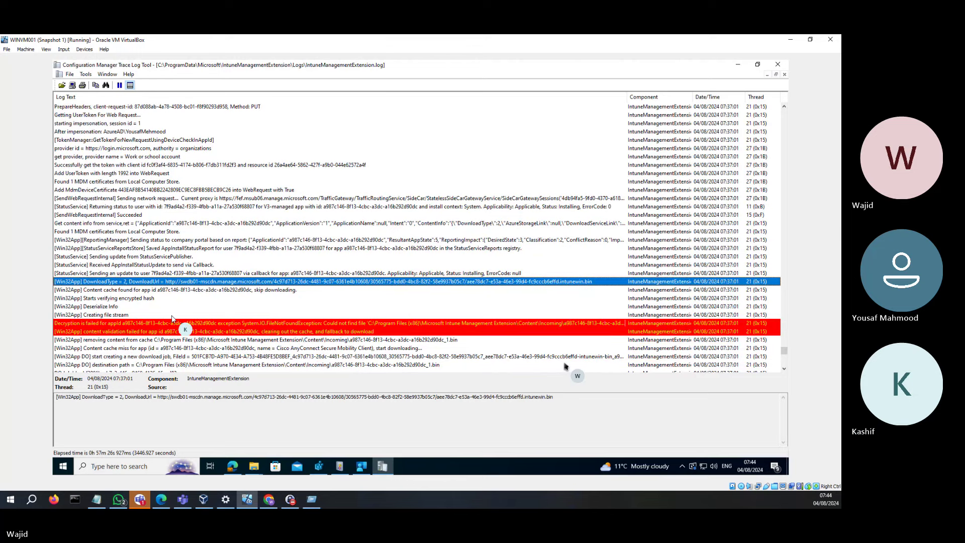
pyautogui.scroll(-1, 172, 318)
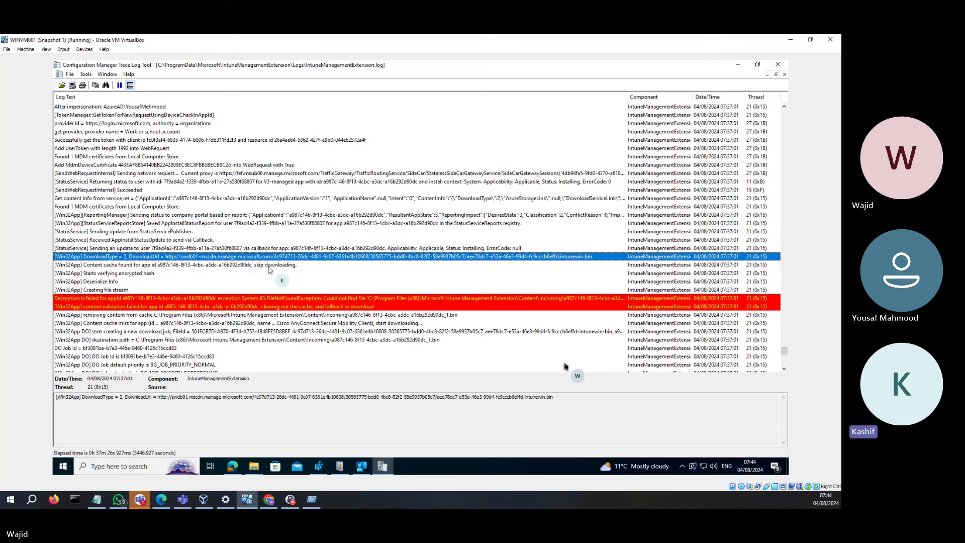
pyautogui.scroll(-1, 266, 271)
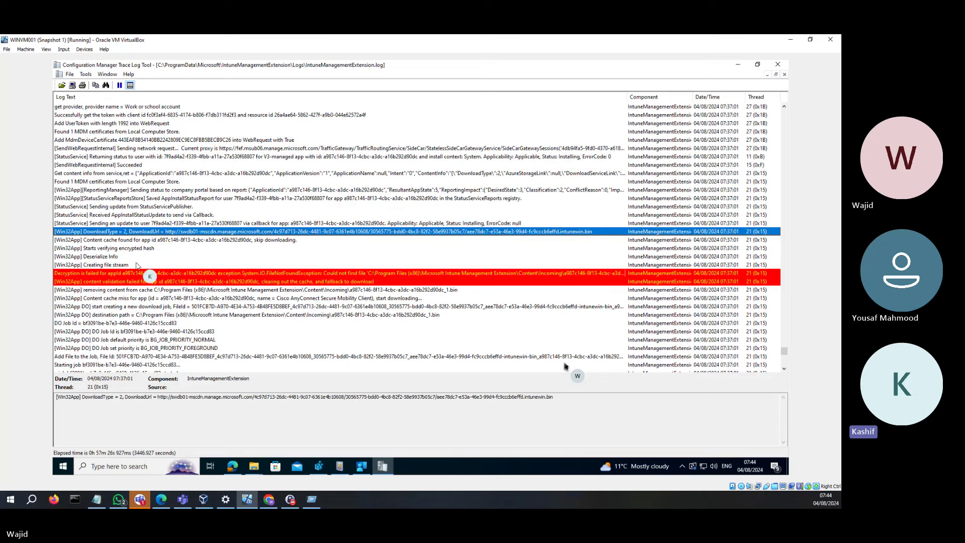
pyautogui.click(266, 241)
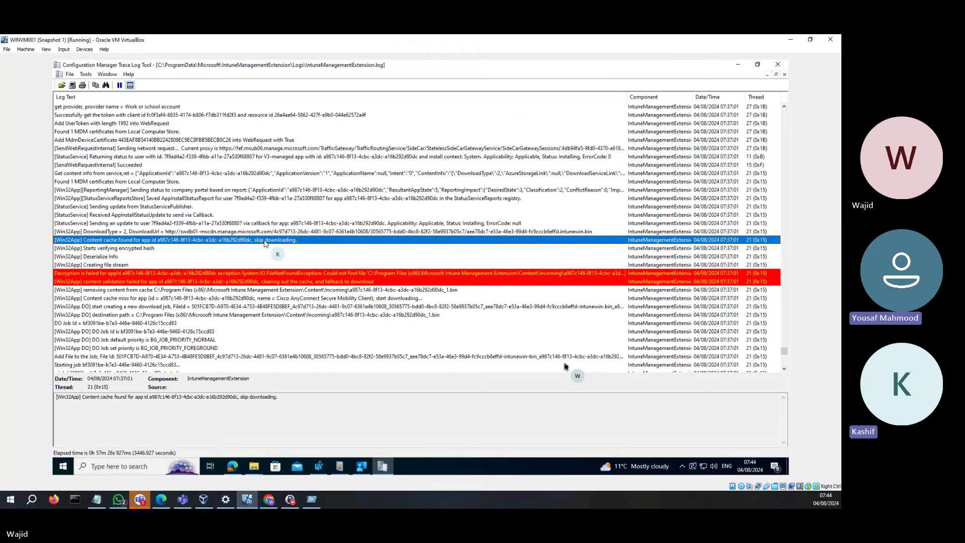
# Step: Inspect the content cache miss, new download job and destination path entries below the red decryption and content validation errors
pyautogui.scroll(-1, 266, 244)
pyautogui.scroll(-1, 265, 244)
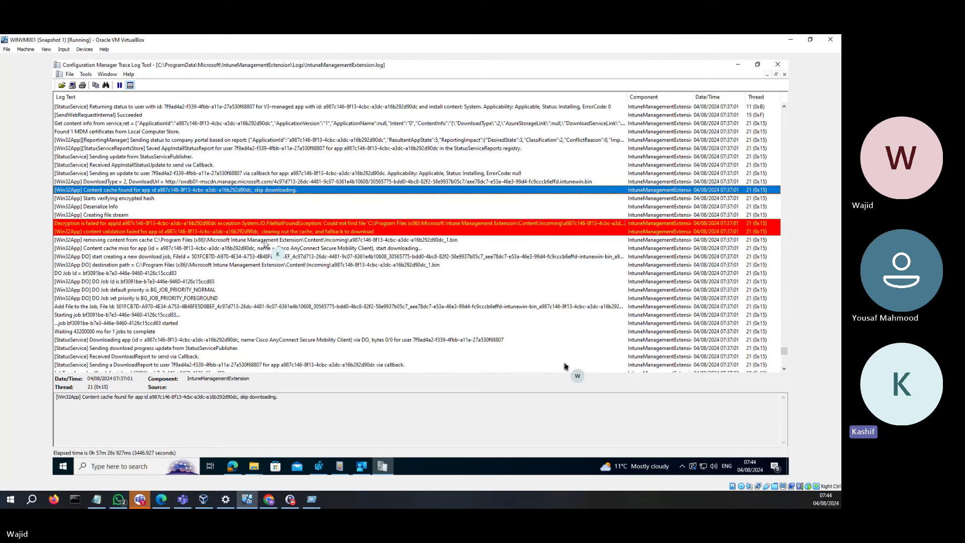
pyautogui.scroll(-1, 265, 244)
pyautogui.scroll(-3, 207, 238)
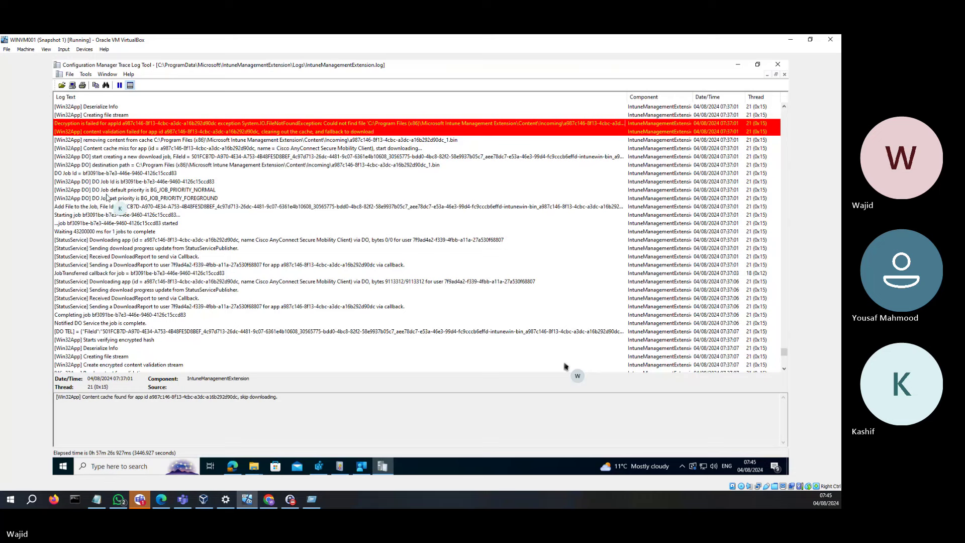
pyautogui.click(102, 149)
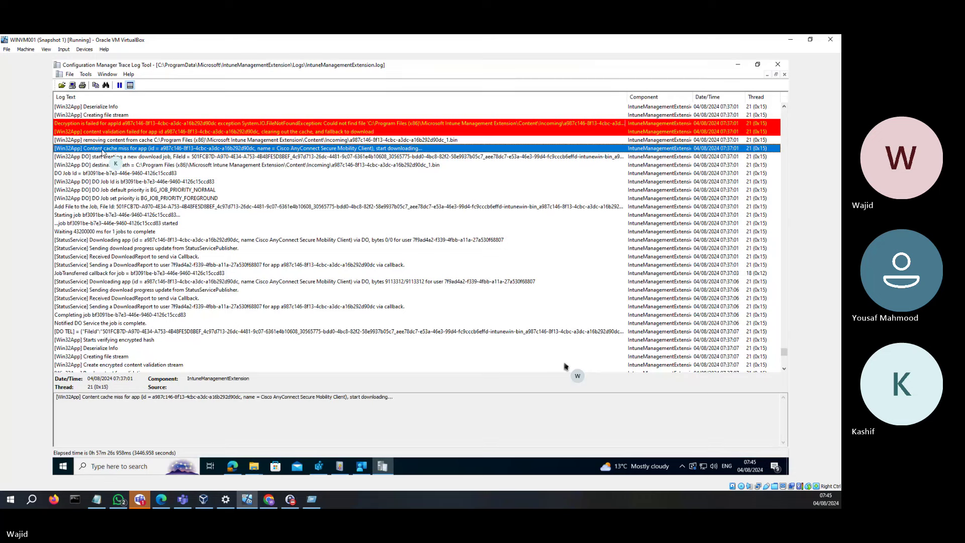
pyautogui.click(103, 143)
pyautogui.click(102, 150)
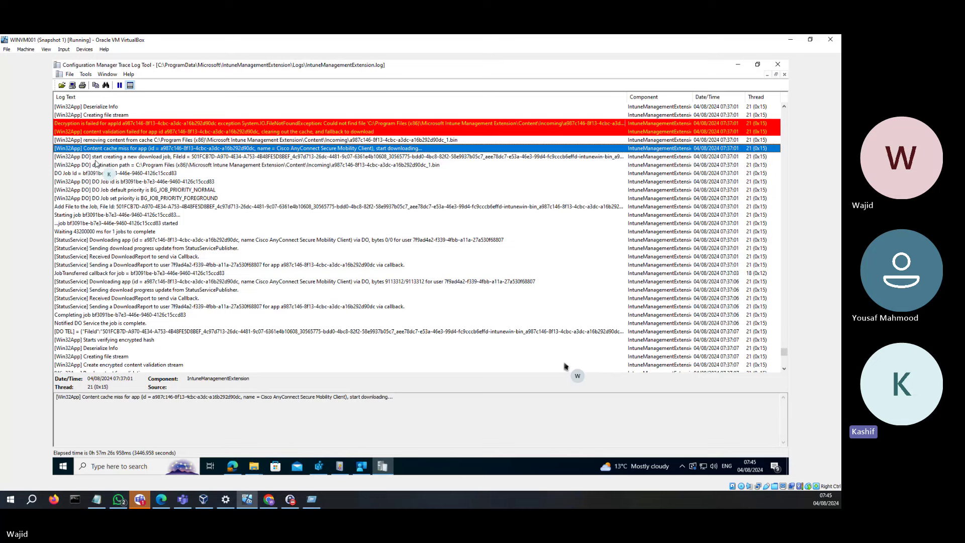
pyautogui.click(145, 158)
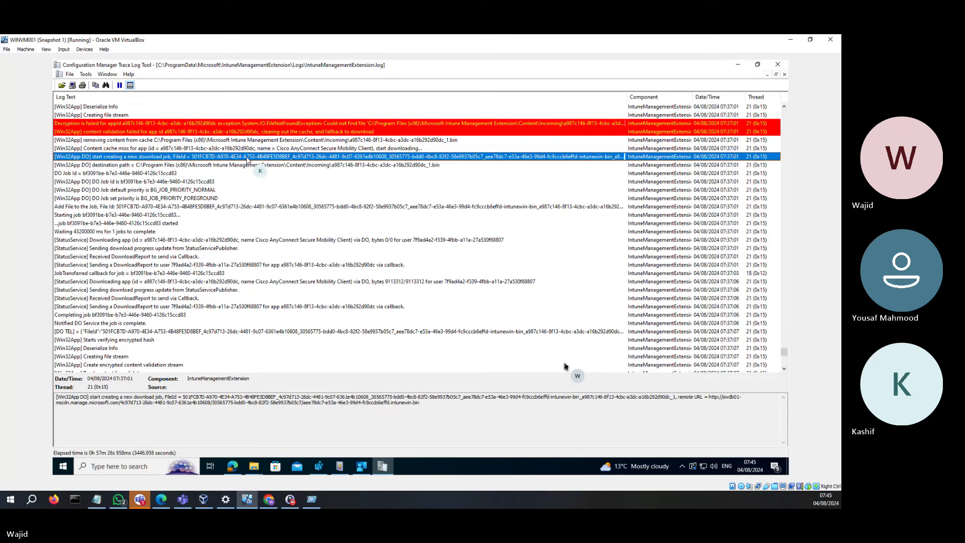
pyautogui.click(210, 167)
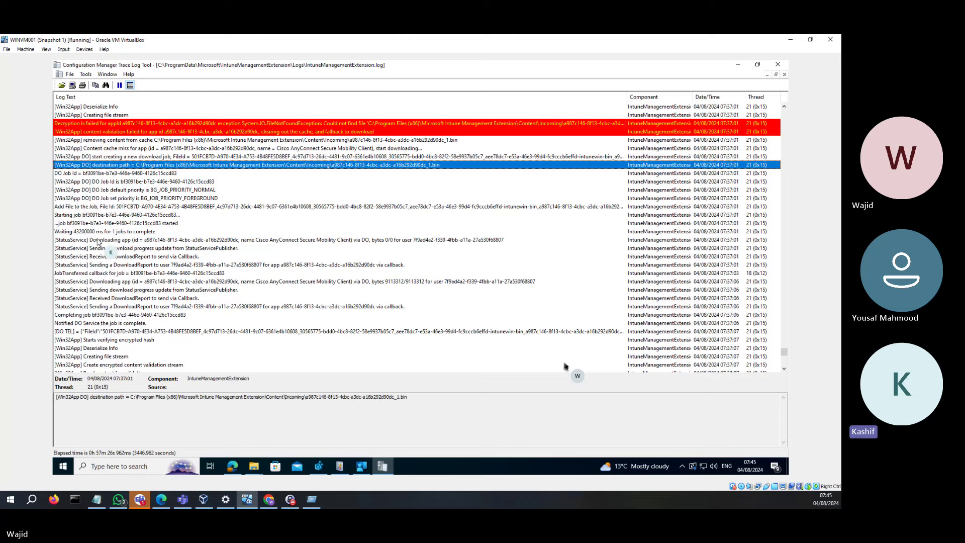
# Step: Compare the byte progress in the two StatusService "Downloading app" entries for Cisco AnyConnect Secure Mobility Client
pyautogui.click(136, 241)
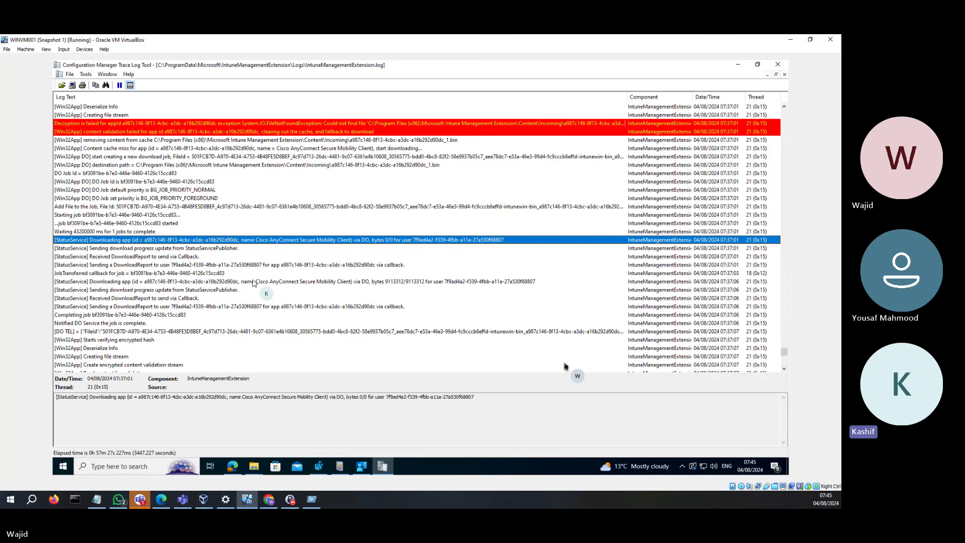
pyautogui.click(382, 283)
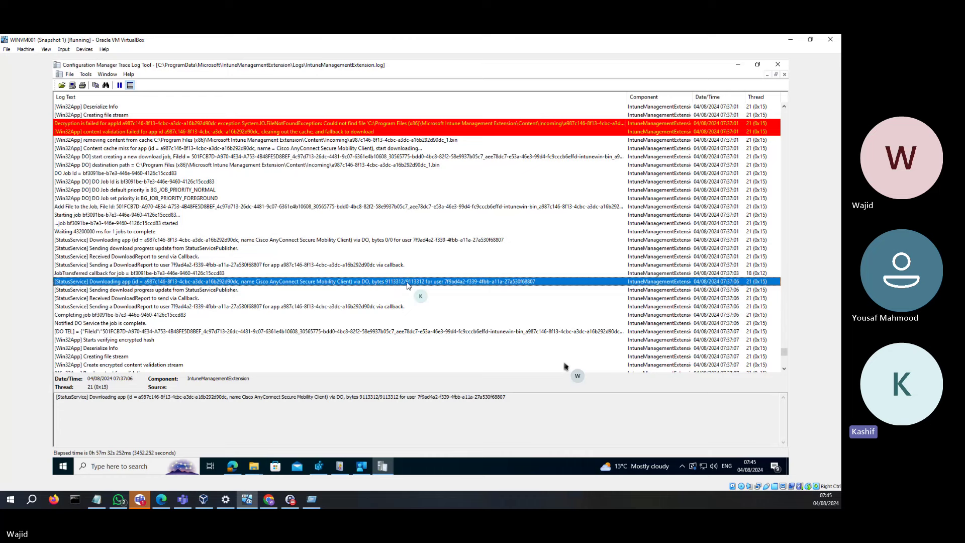
pyautogui.click(391, 241)
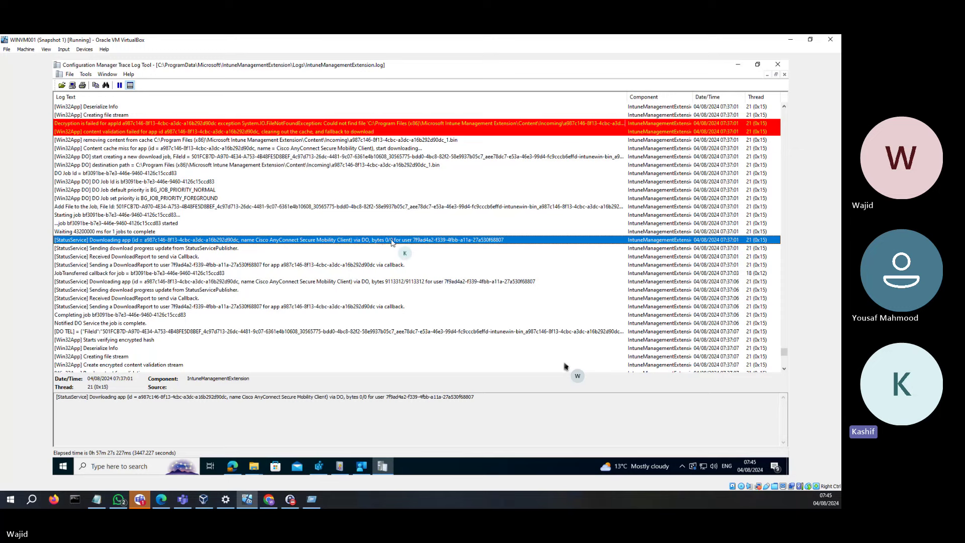
pyautogui.click(393, 283)
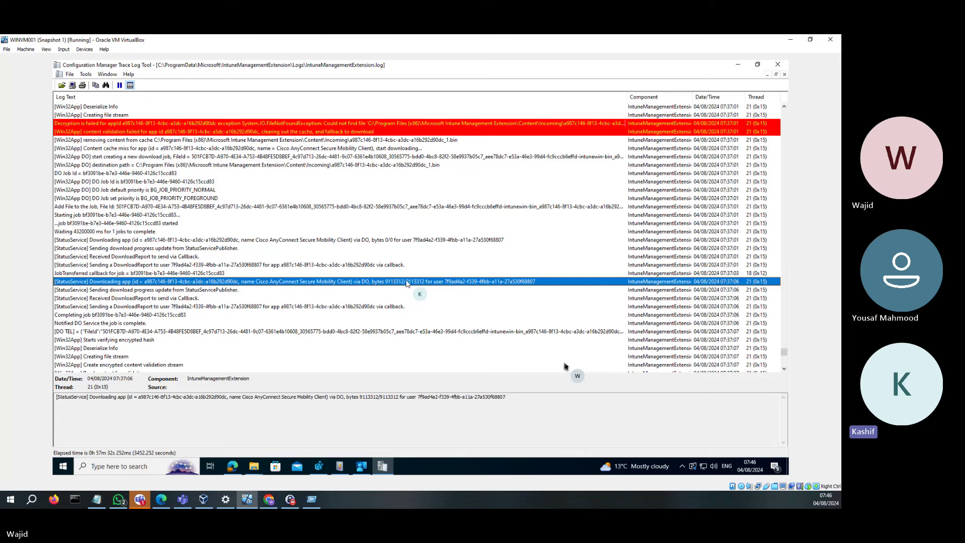
# Step: Review the DownloadReport callback entries, the DO Service job notification and the DO TEL download statistics entry
pyautogui.click(147, 299)
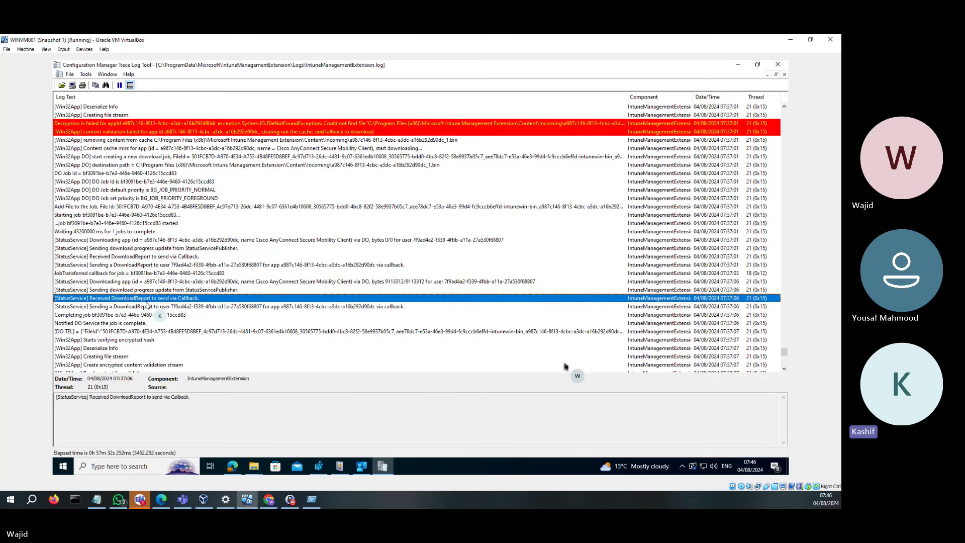
pyautogui.click(144, 307)
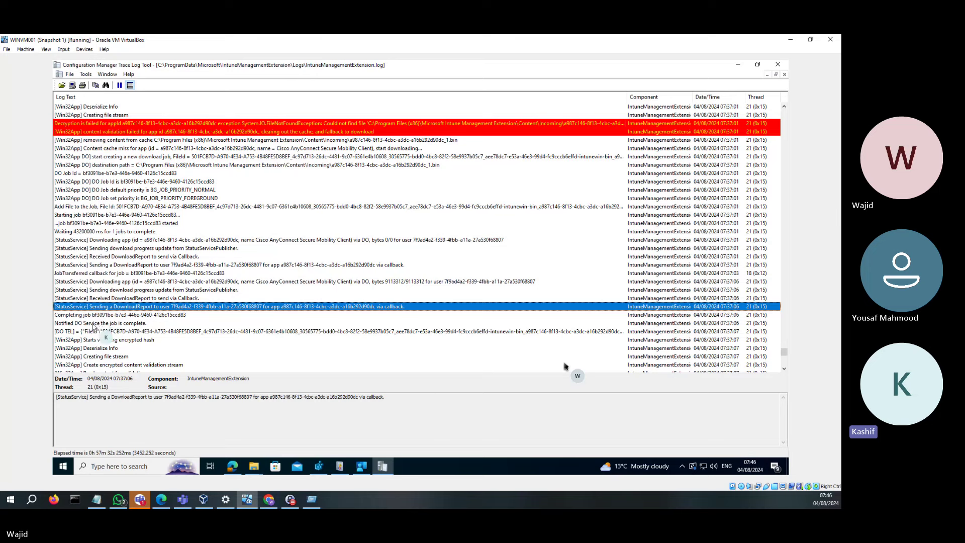
pyautogui.click(126, 323)
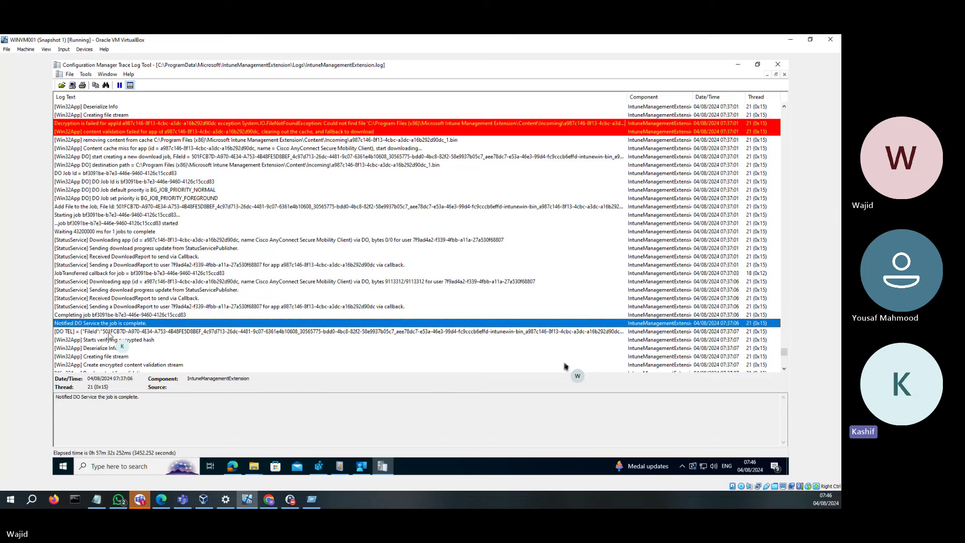
pyautogui.click(130, 332)
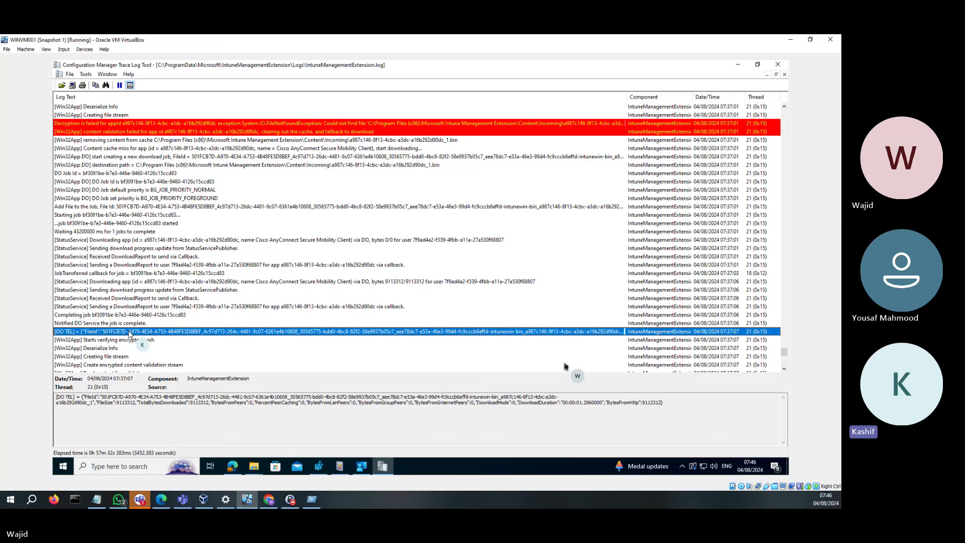
# Step: View the entries for verifying the encrypted hash and creating the encrypted content validation stream
pyautogui.scroll(-1, 129, 333)
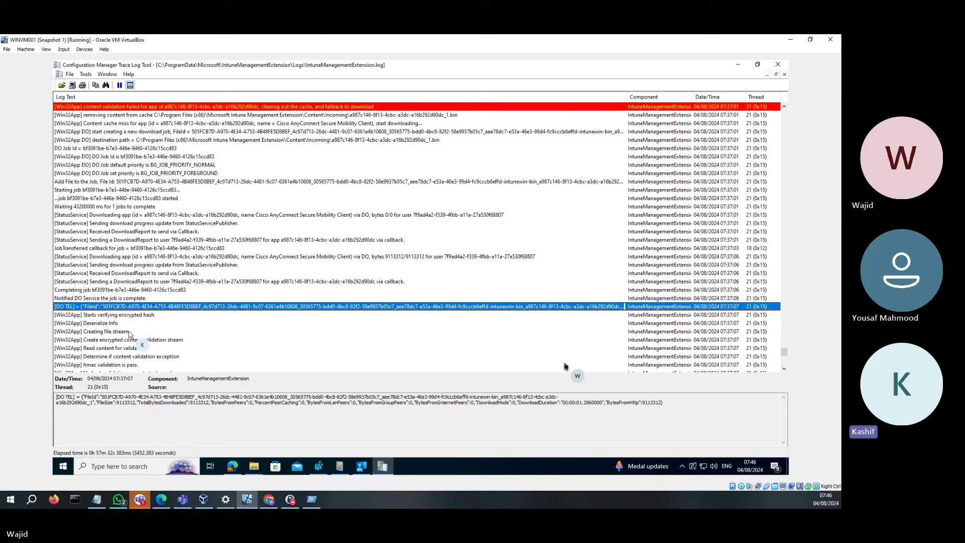
pyautogui.click(102, 316)
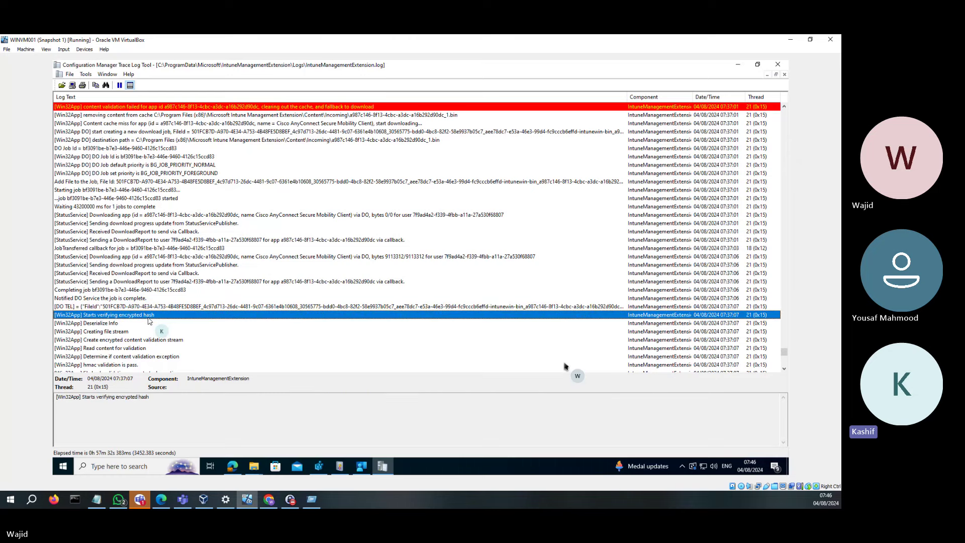
pyautogui.click(103, 341)
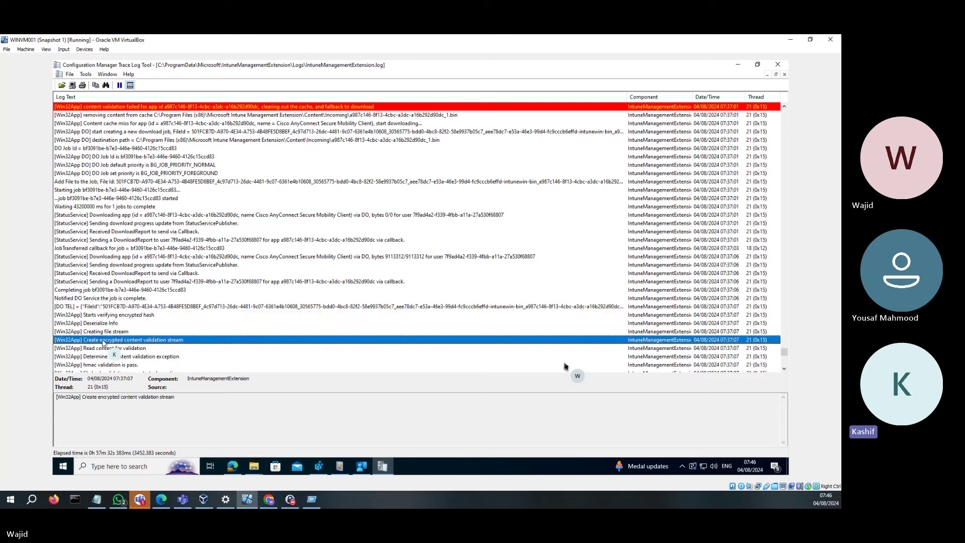
# Step: Examine the decryption, staging content cleanup and unzipping entries that follow the content validation entries
pyautogui.scroll(-1, 103, 343)
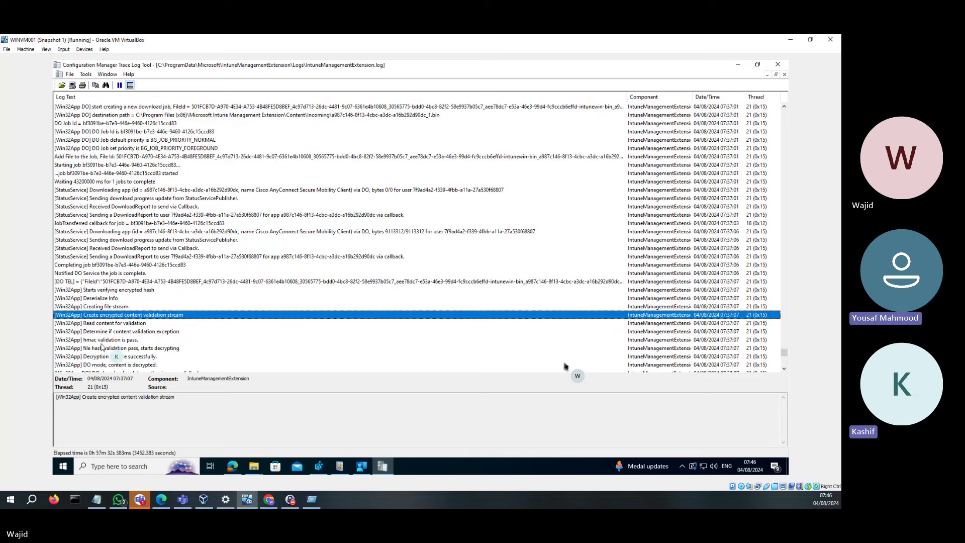
pyautogui.scroll(-2, 101, 347)
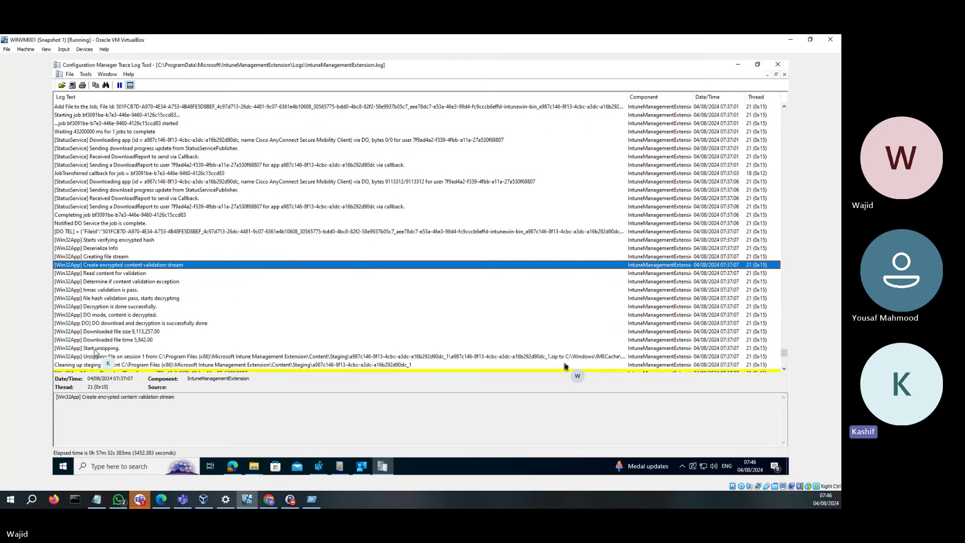
pyautogui.click(105, 308)
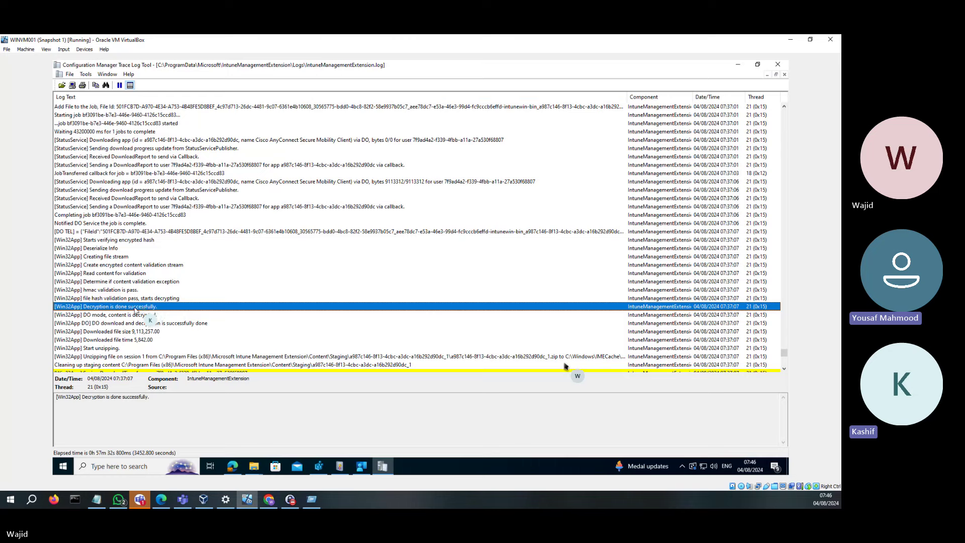
pyautogui.click(97, 363)
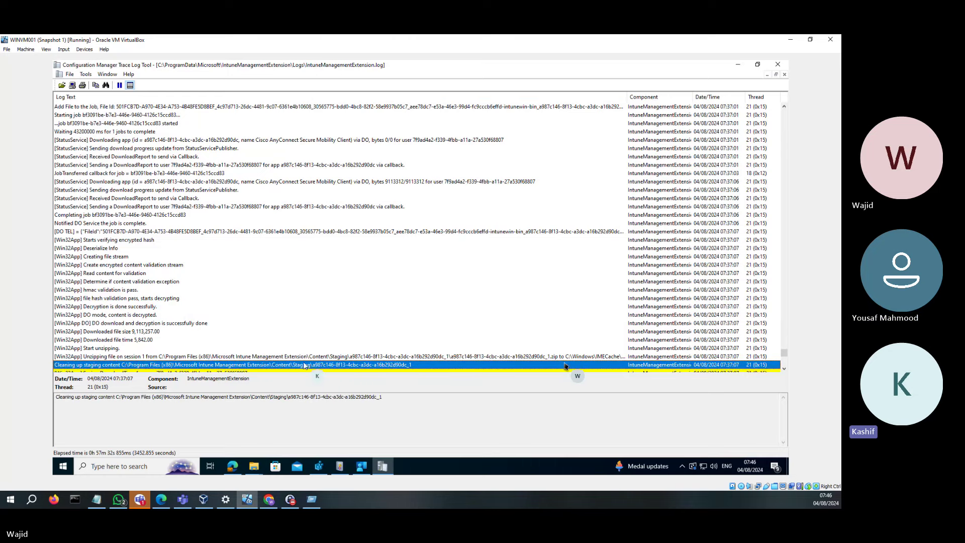
pyautogui.click(329, 357)
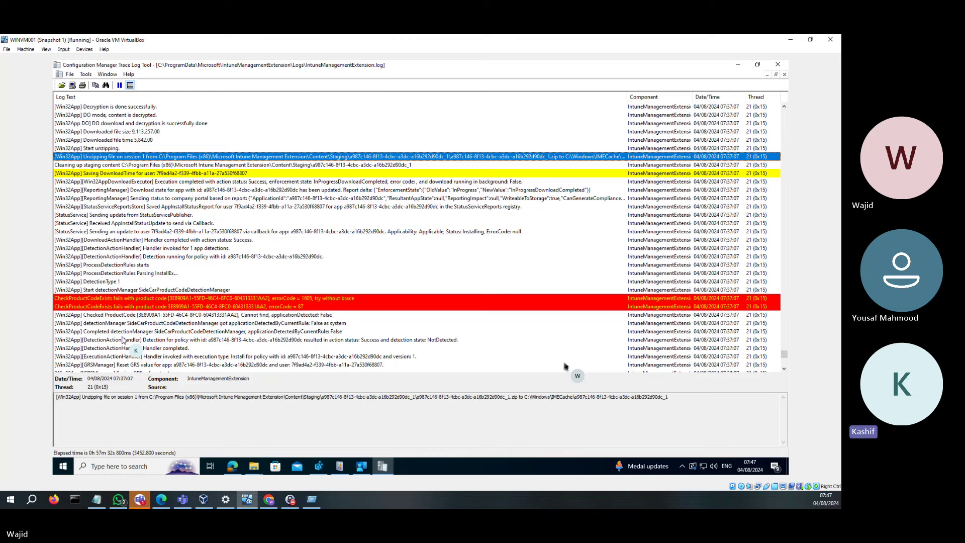
# Step: Review the SideCarProductCodeDetectionManager entries and the DetectionActionHandler result below the CheckProductCodeExists errors
pyautogui.click(105, 324)
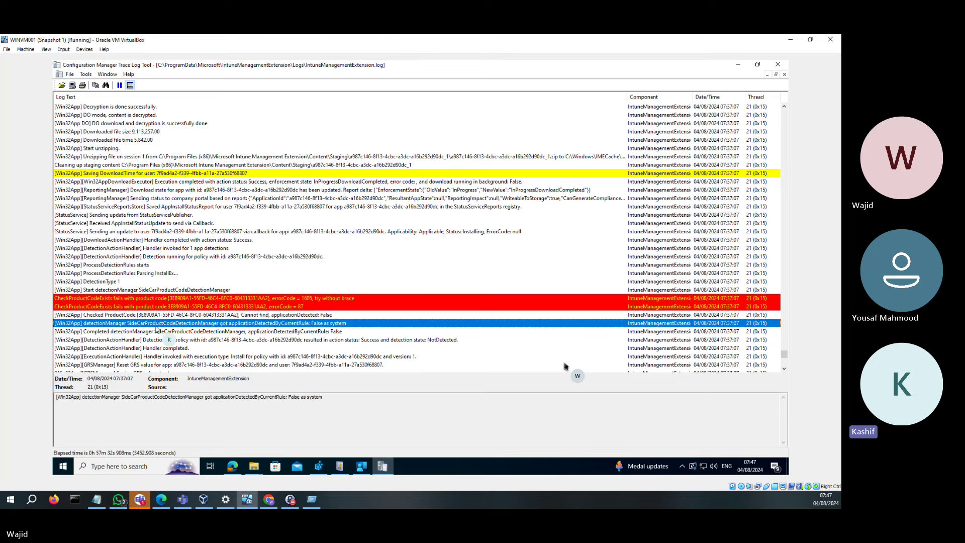
pyautogui.click(122, 331)
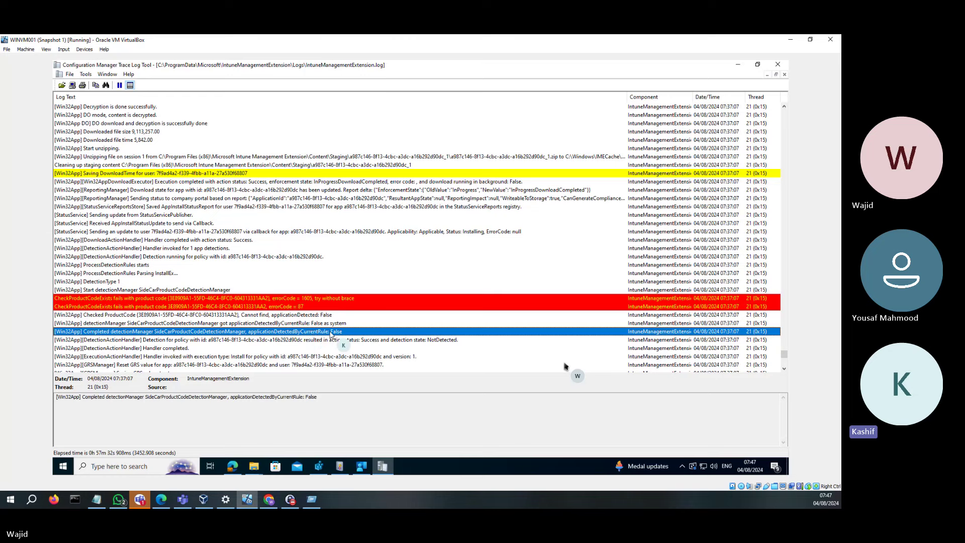
pyautogui.click(388, 341)
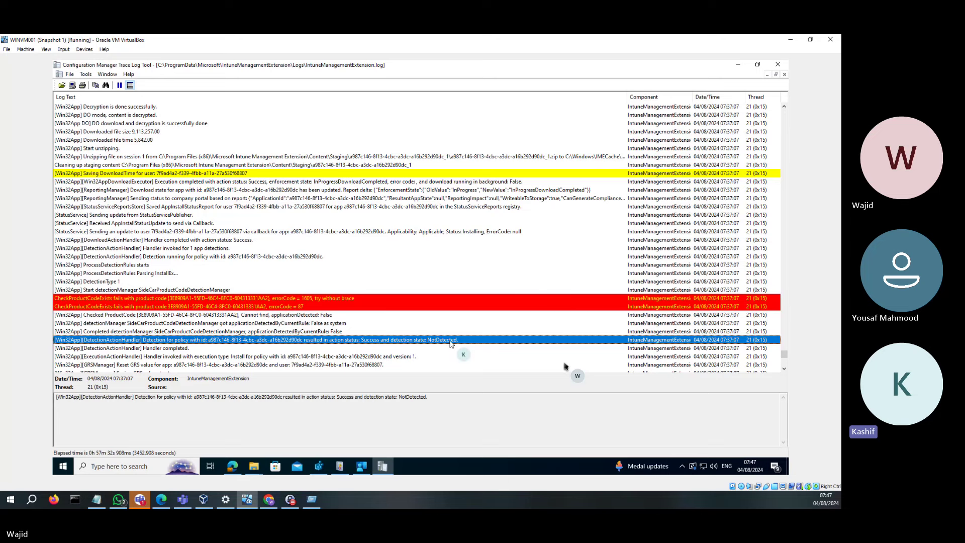
# Step: View the Win32AppExecutionExecutor content location entry and the msiexec install command line for AnyConnect.msi
pyautogui.scroll(-2, 451, 343)
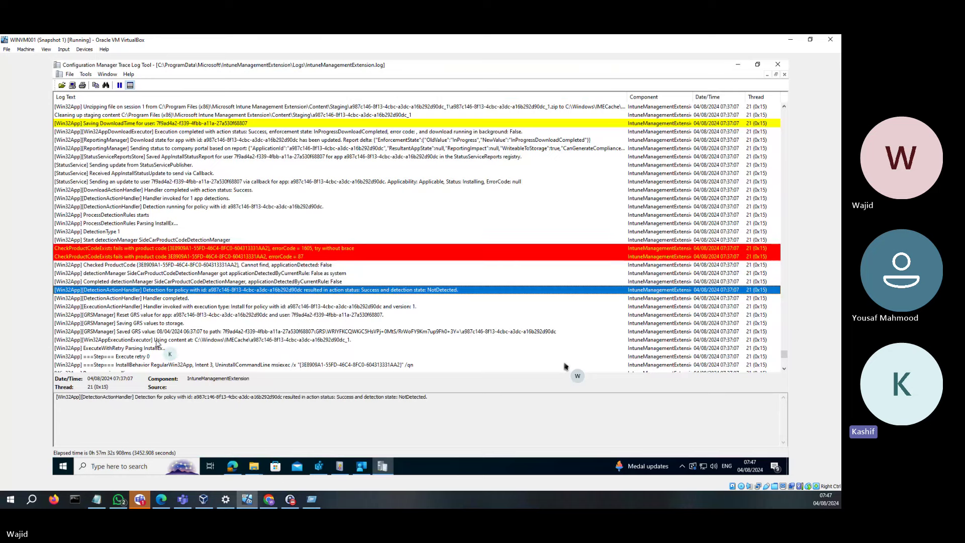
pyautogui.click(107, 341)
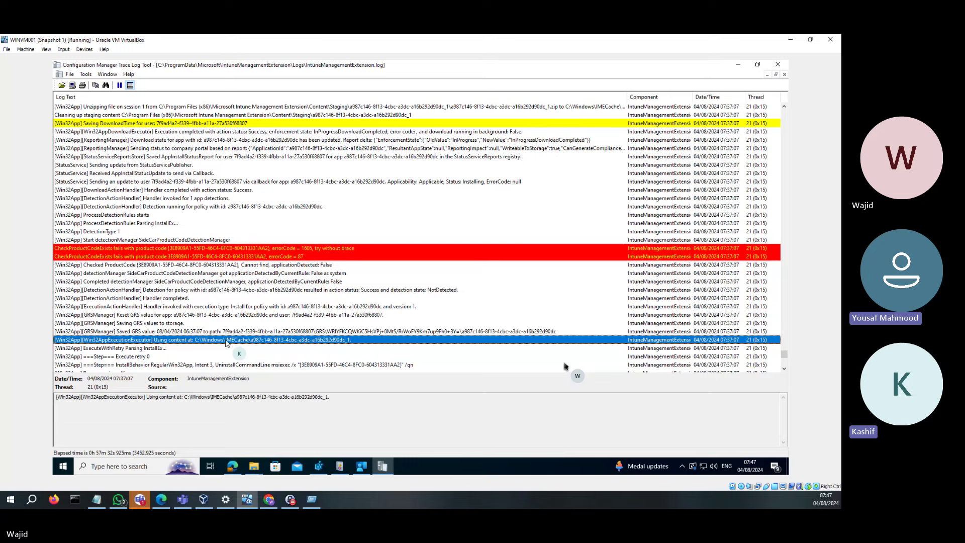
pyautogui.scroll(-2, 220, 344)
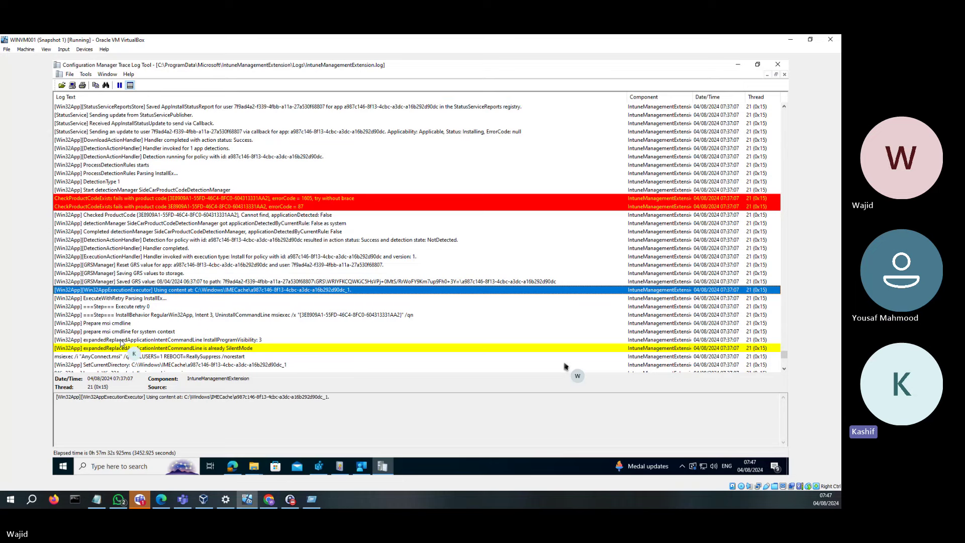
pyautogui.scroll(-1, 116, 352)
pyautogui.scroll(-1, 116, 357)
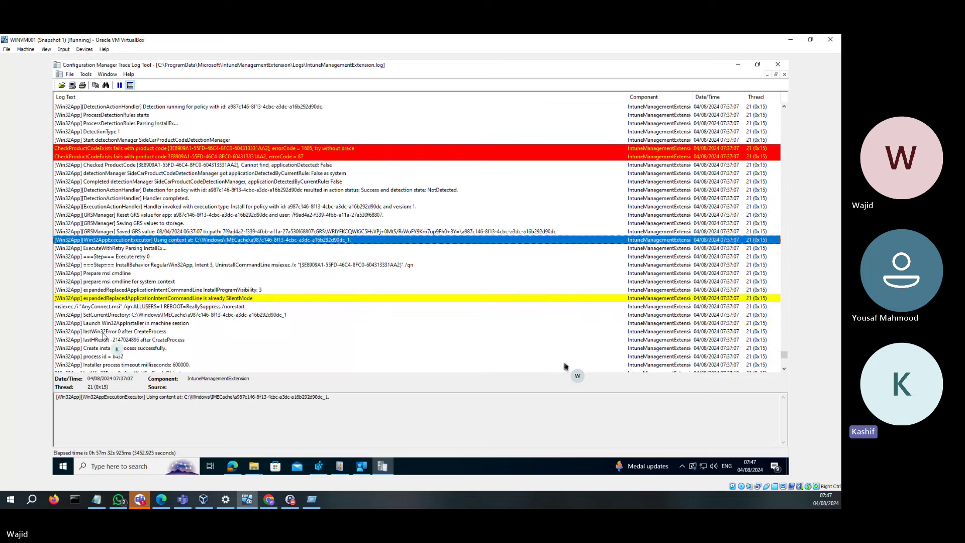
pyautogui.click(69, 307)
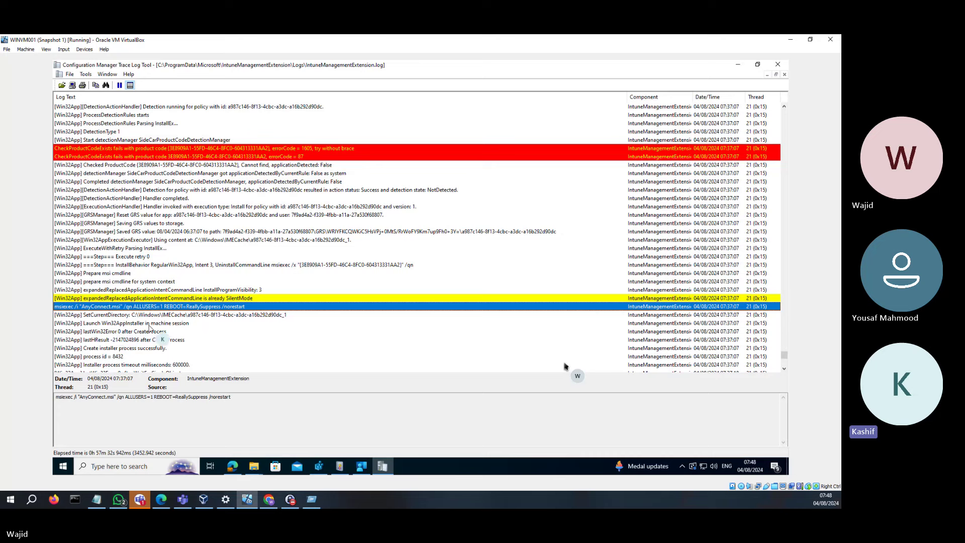
# Step: Review the entries for installer process creation, installation completion and the lpExitCode result below the AnyConnect.msi install command
pyautogui.scroll(-1, 110, 358)
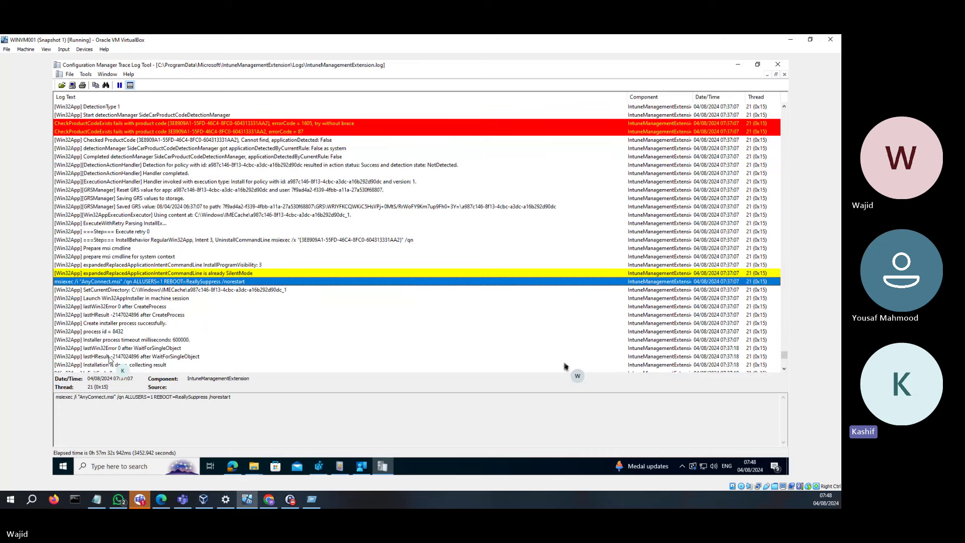
pyautogui.click(103, 324)
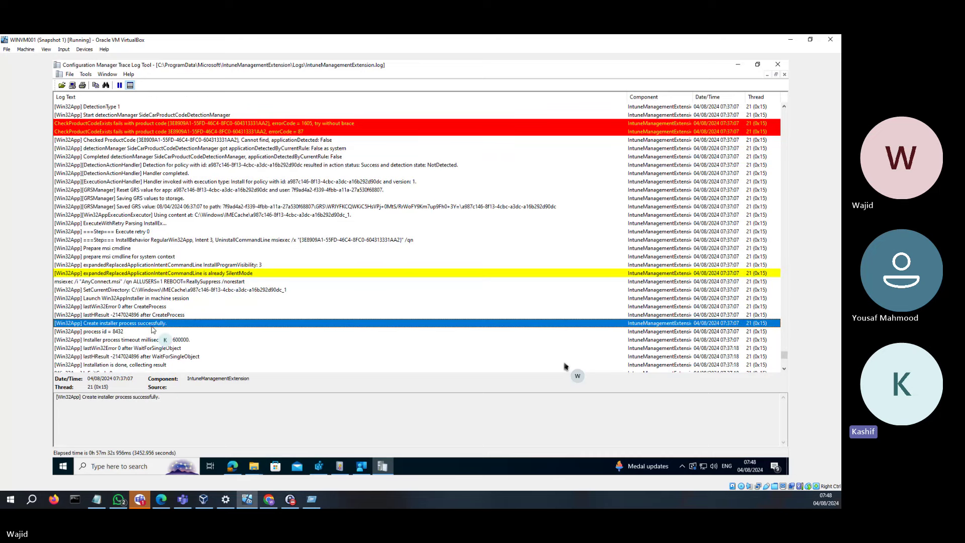
pyautogui.scroll(-1, 153, 330)
pyautogui.click(99, 349)
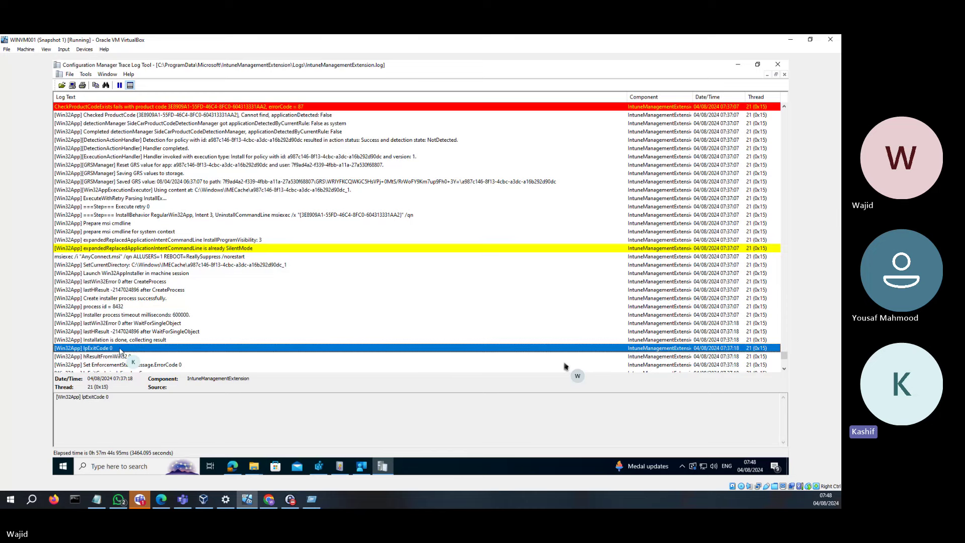
pyautogui.click(120, 342)
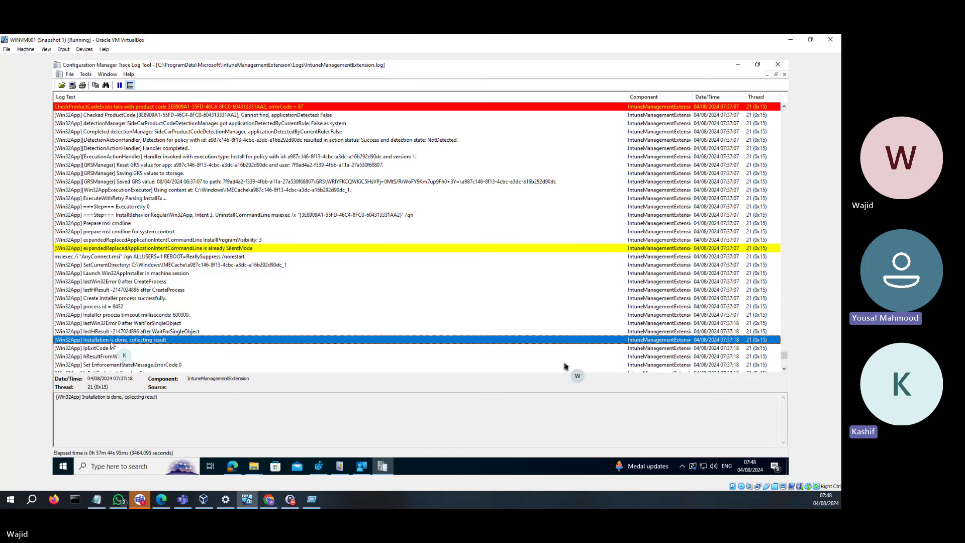
pyautogui.scroll(-1, 115, 348)
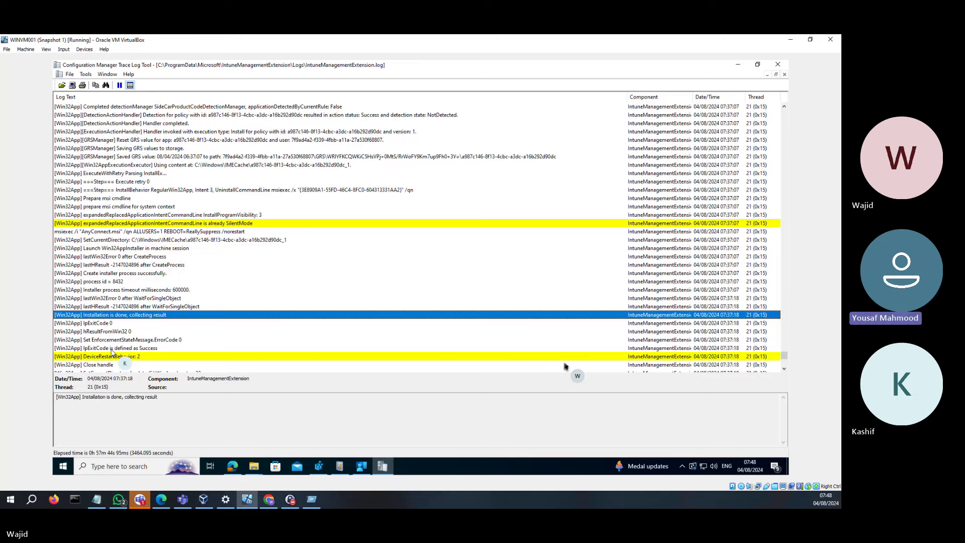
pyautogui.scroll(-1, 111, 351)
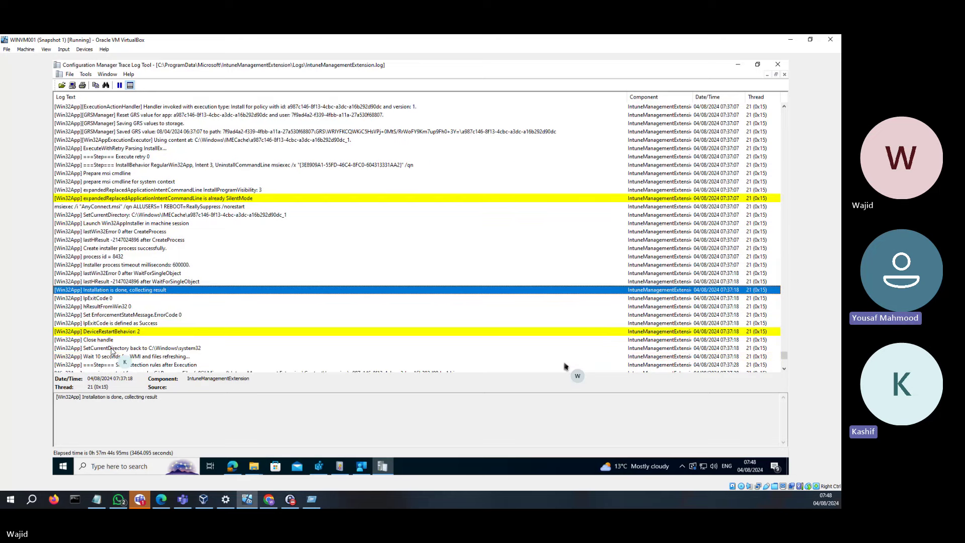
pyautogui.click(112, 324)
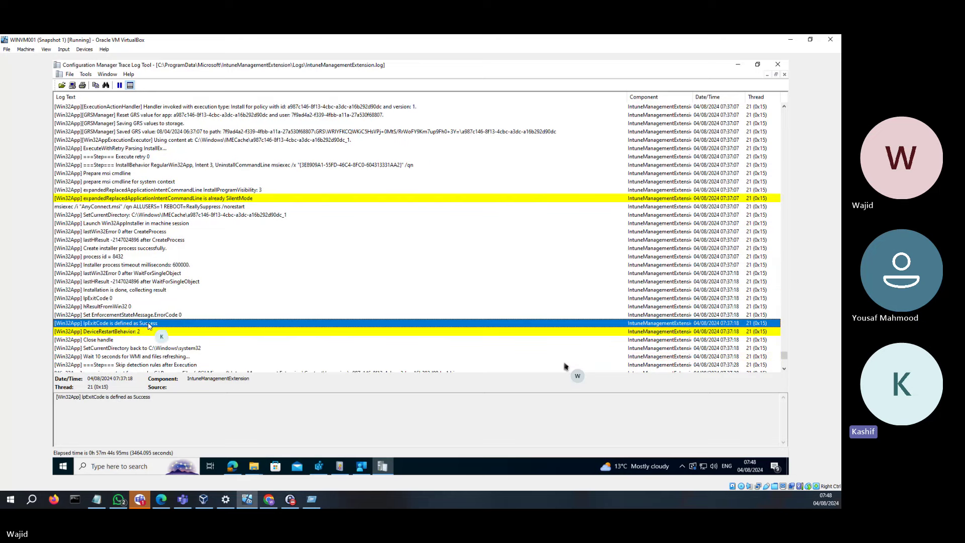
# Step: Examine the entries for removing cached content, resetting the current directory and removing the user from the available check-in schedule
pyautogui.scroll(-2, 149, 326)
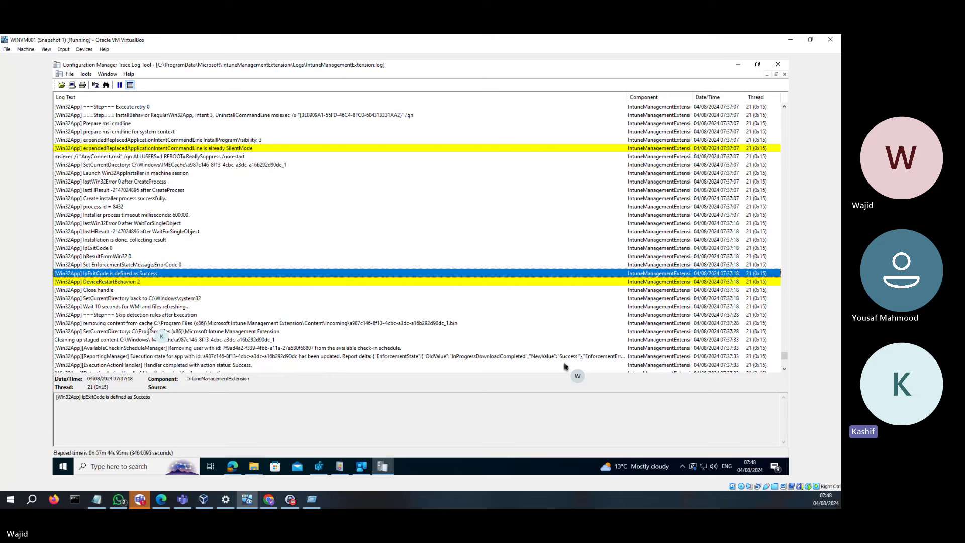
pyautogui.scroll(-1, 150, 326)
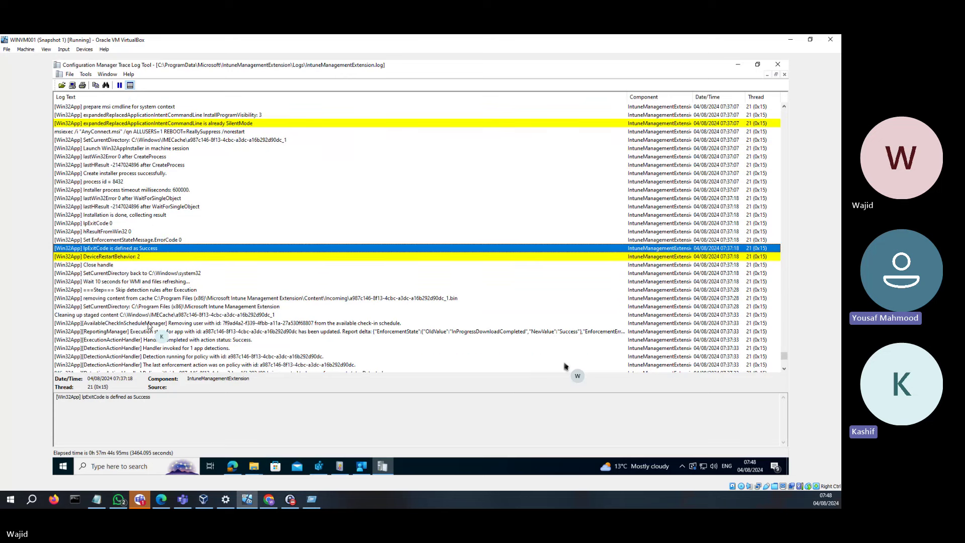
pyautogui.click(103, 299)
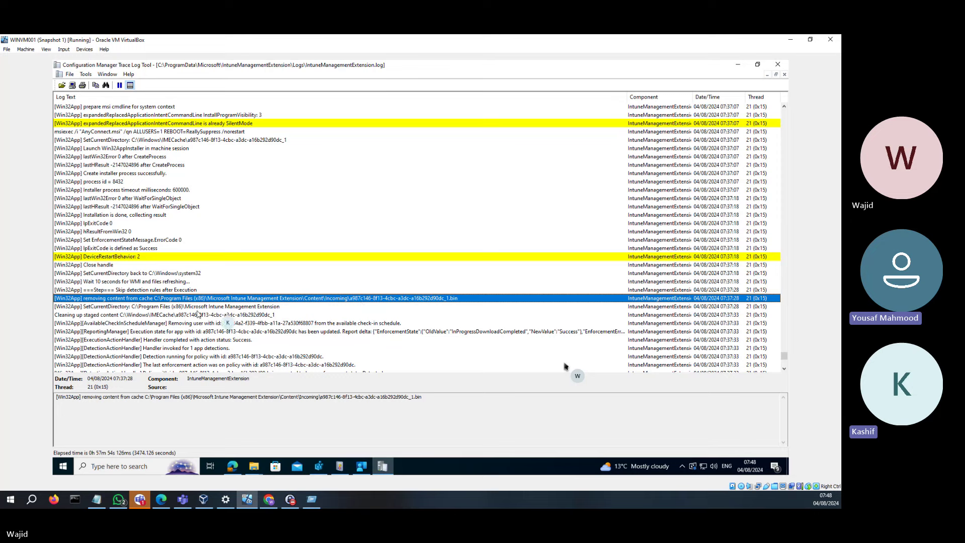
pyautogui.click(101, 307)
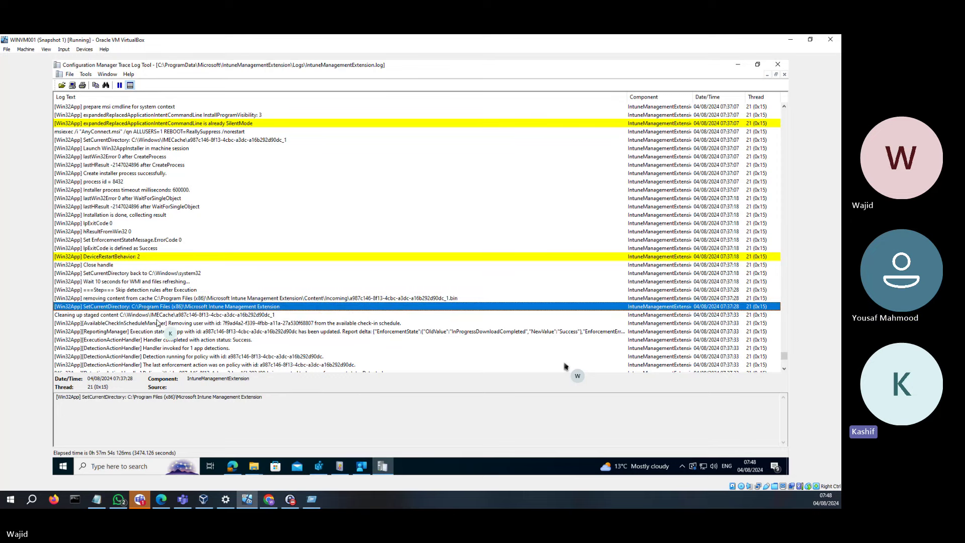
pyautogui.click(159, 324)
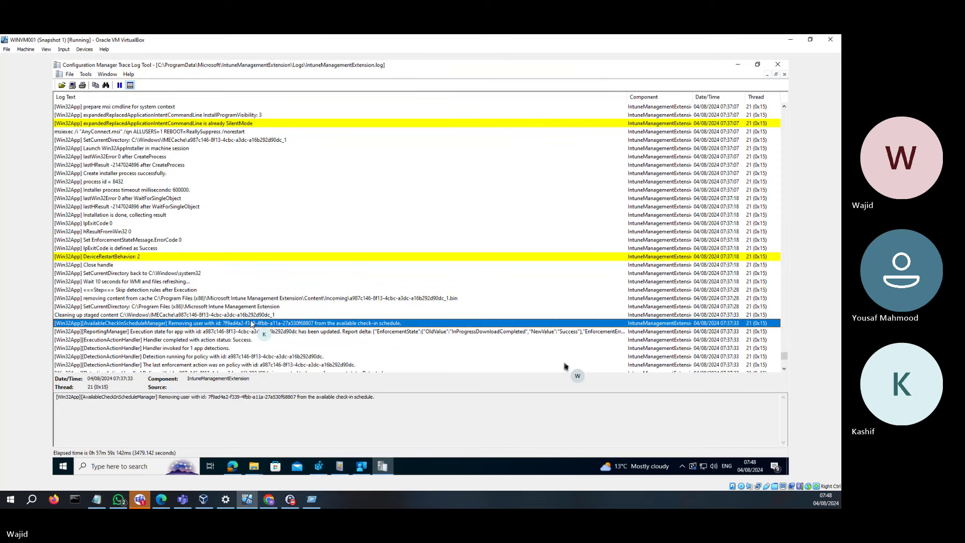
# Step: Review the post-install DetectionActionHandler, product code check and ReportingManager detection state entries, highlighting the new DetectionState value
pyautogui.scroll(-1, 254, 328)
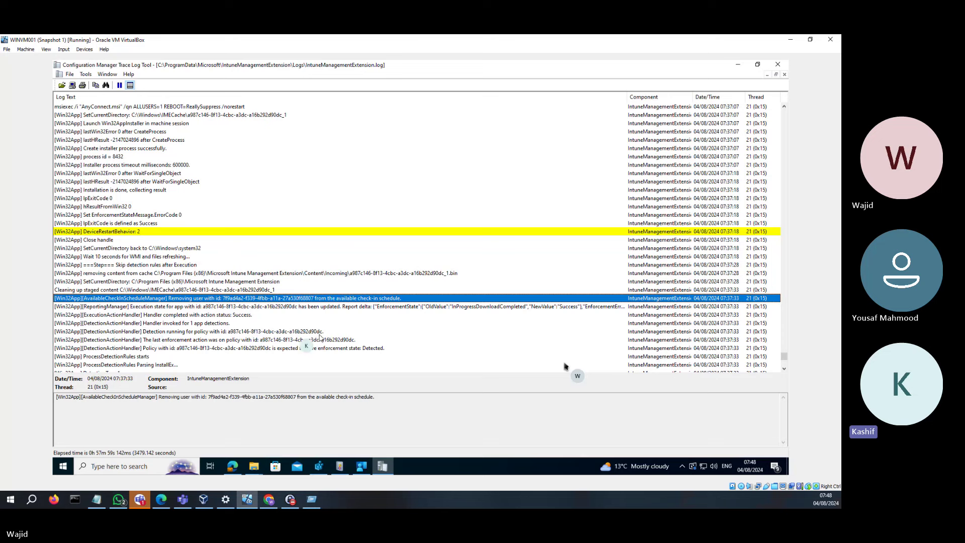
pyautogui.click(374, 349)
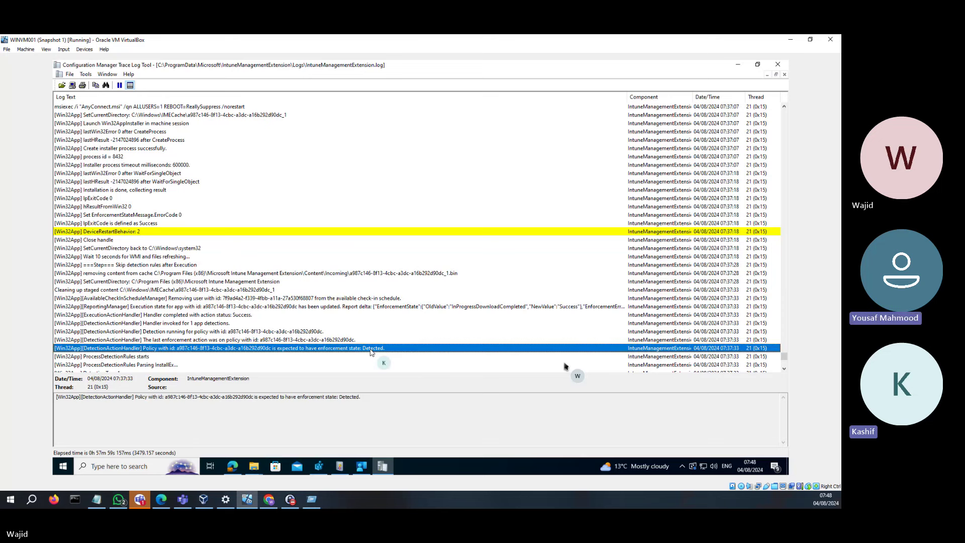
pyautogui.scroll(-3, 371, 352)
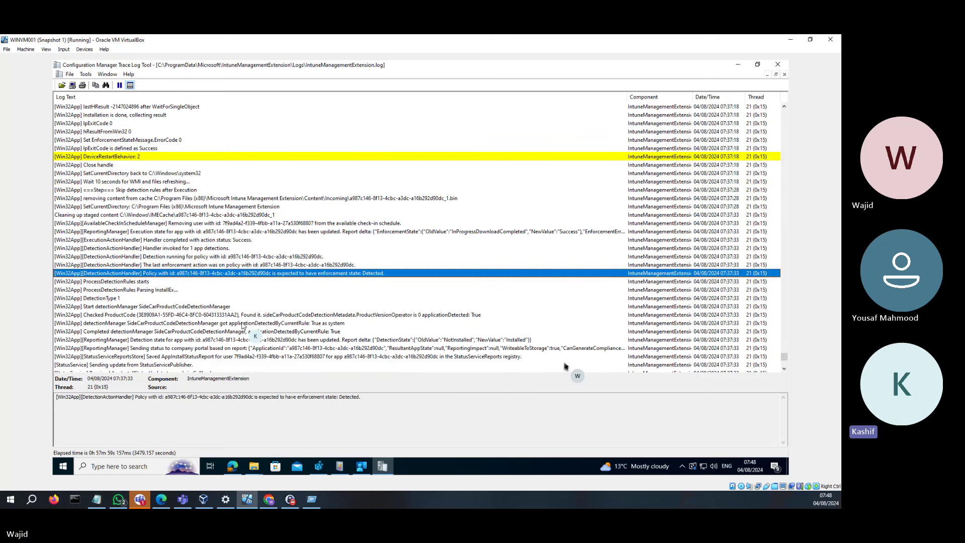
pyautogui.click(102, 315)
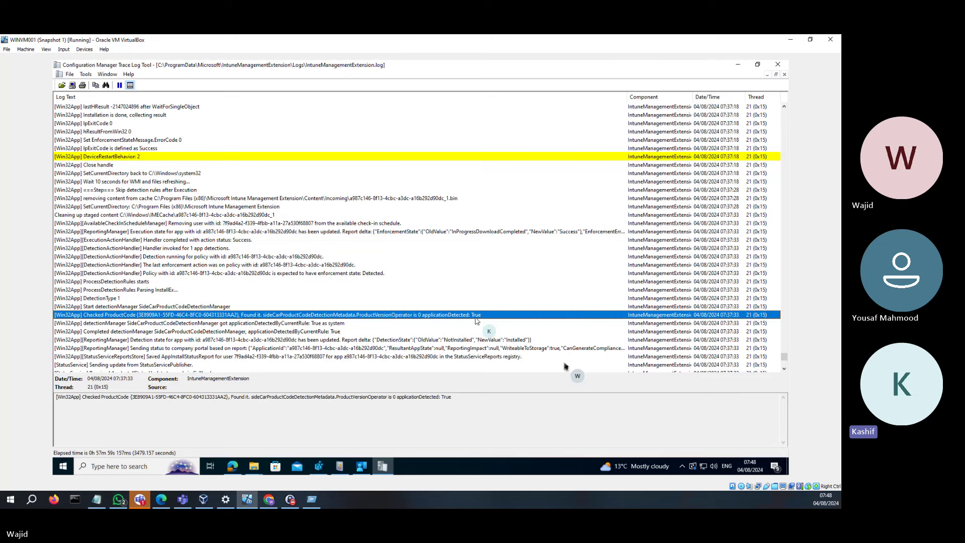
pyautogui.scroll(-1, 477, 320)
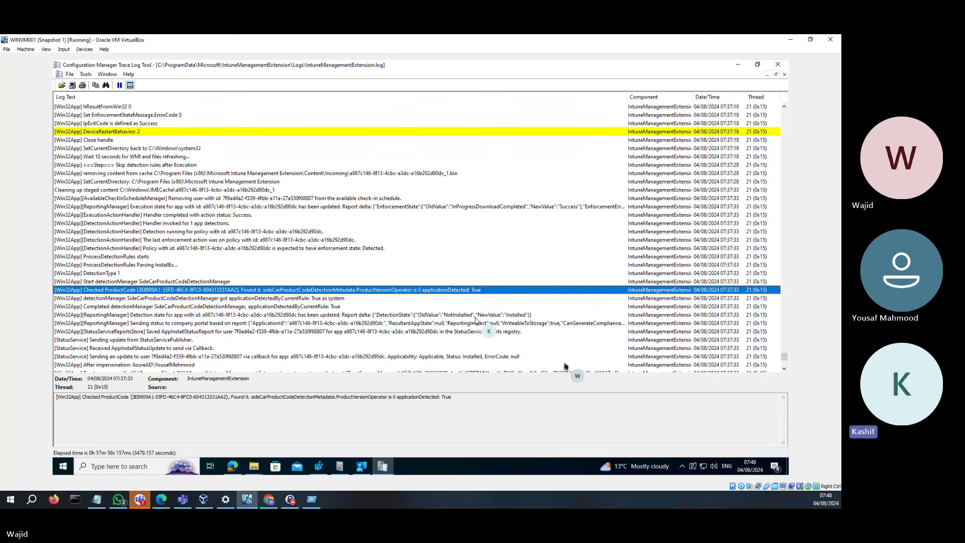
pyautogui.click(517, 316)
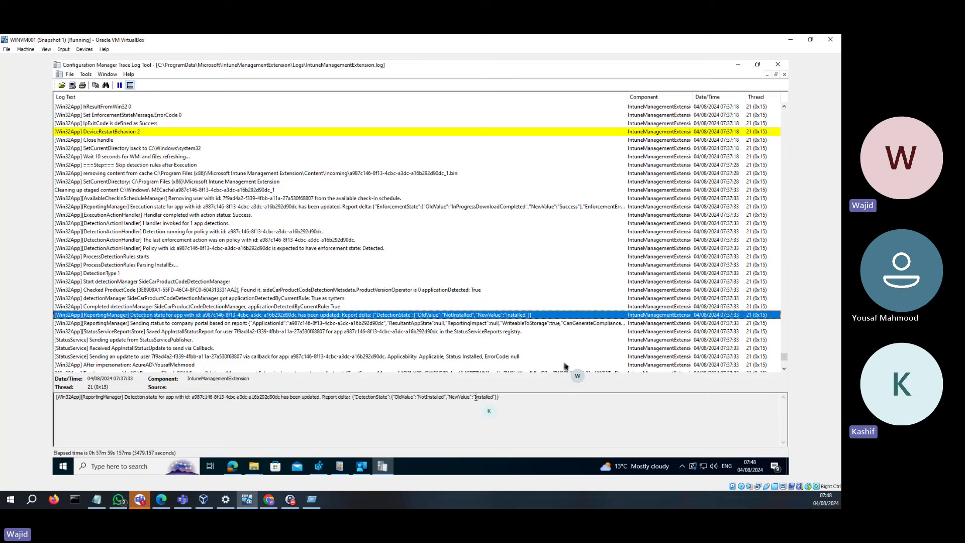
pyautogui.moveTo(475, 397); pyautogui.dragTo(489, 398)
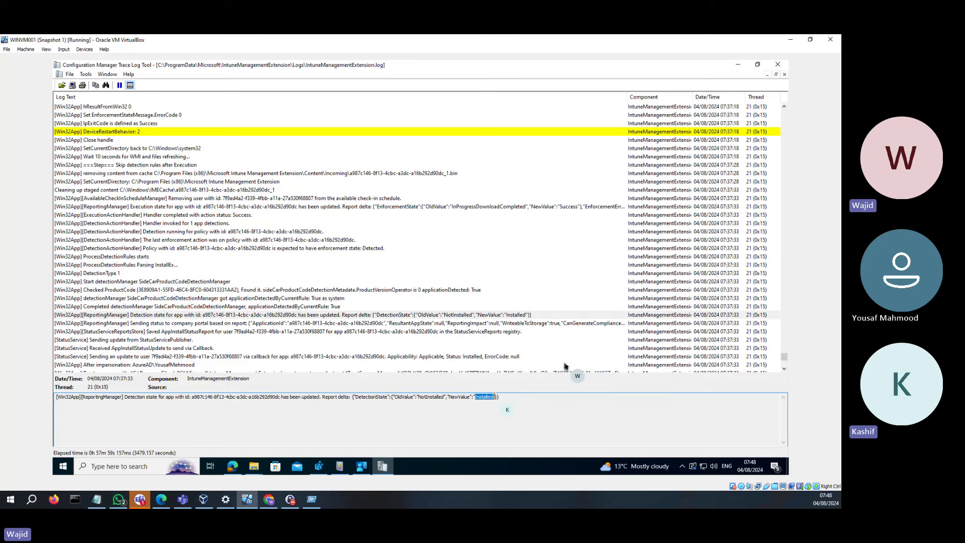
pyautogui.scroll(-4, 241, 320)
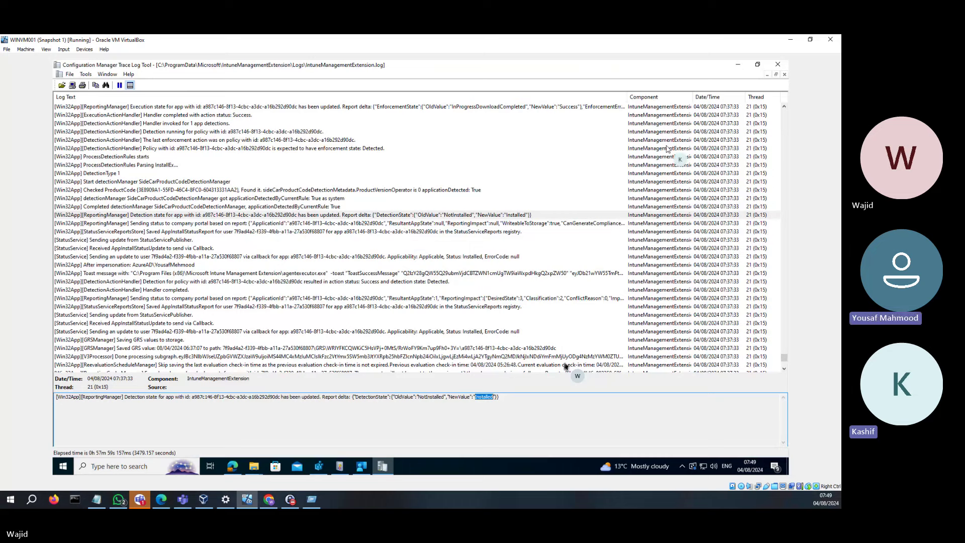
# Step: Close the IntuneManagementExtension log, minimise the Logs folder window and bring up the Notepad notes
pyautogui.click(779, 65)
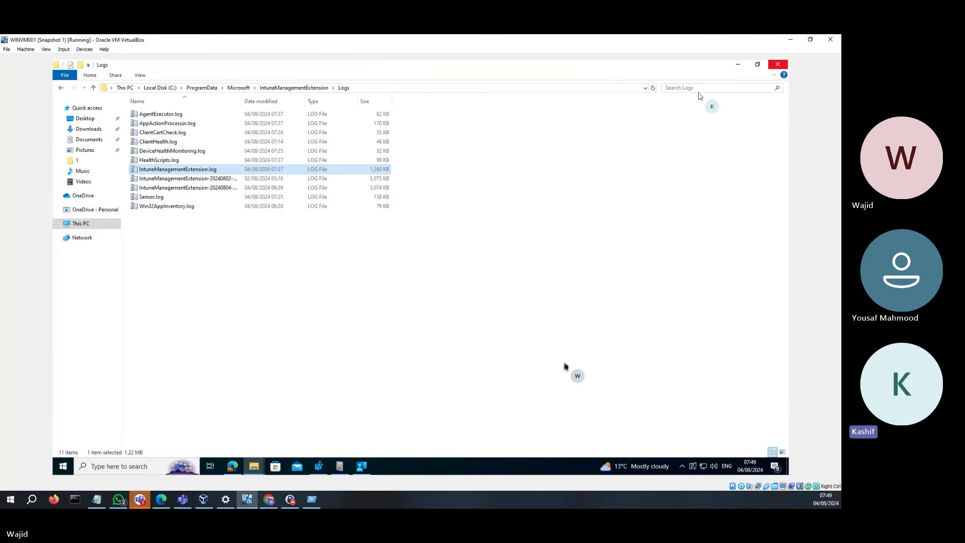
pyautogui.click(739, 64)
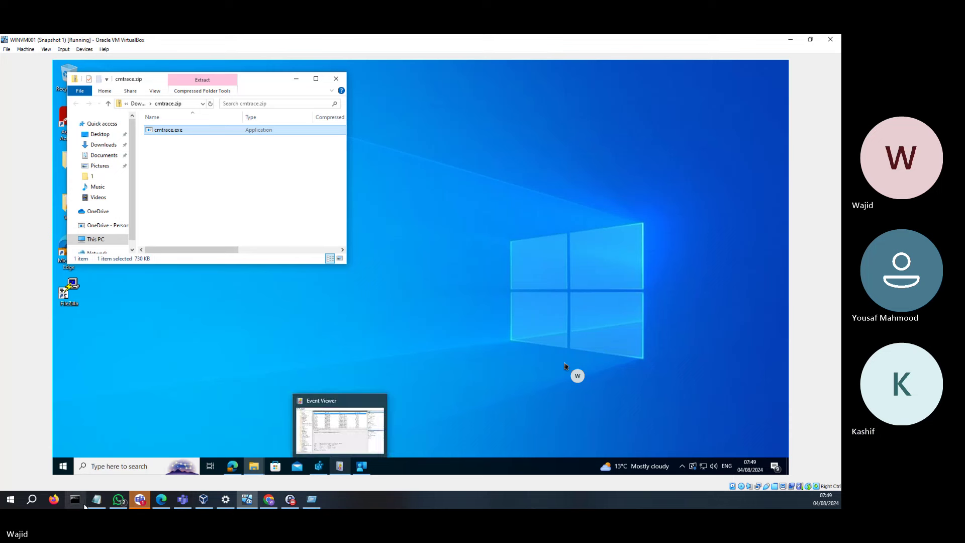
pyautogui.click(88, 500)
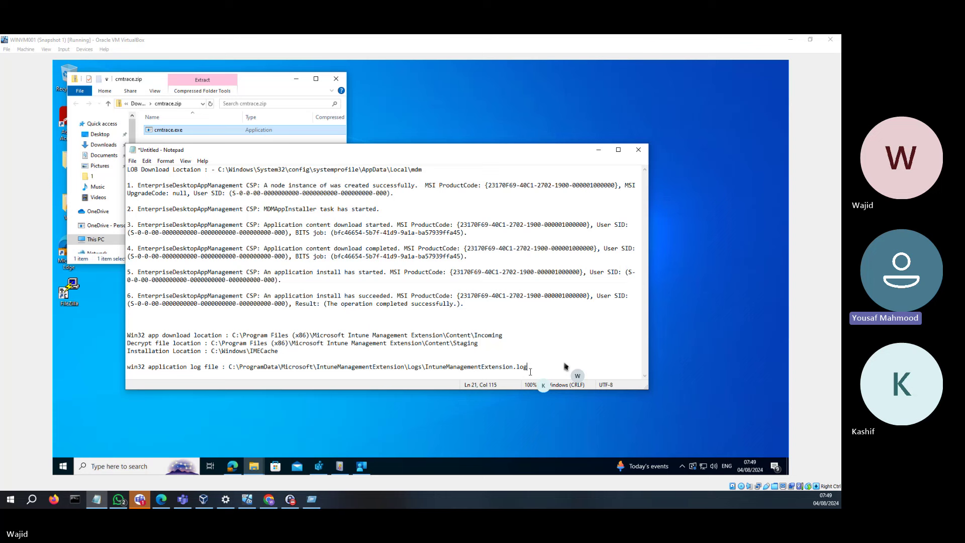
# Step: Switch to the Intune admin center in the browser and view the overview of Cisco AnyConnect Secure Mobility Client
pyautogui.click(269, 499)
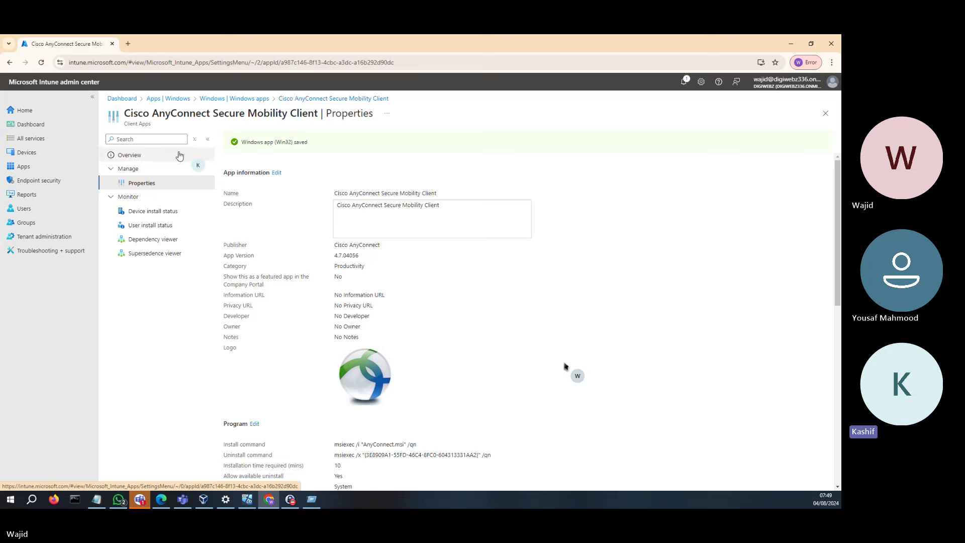
pyautogui.click(140, 160)
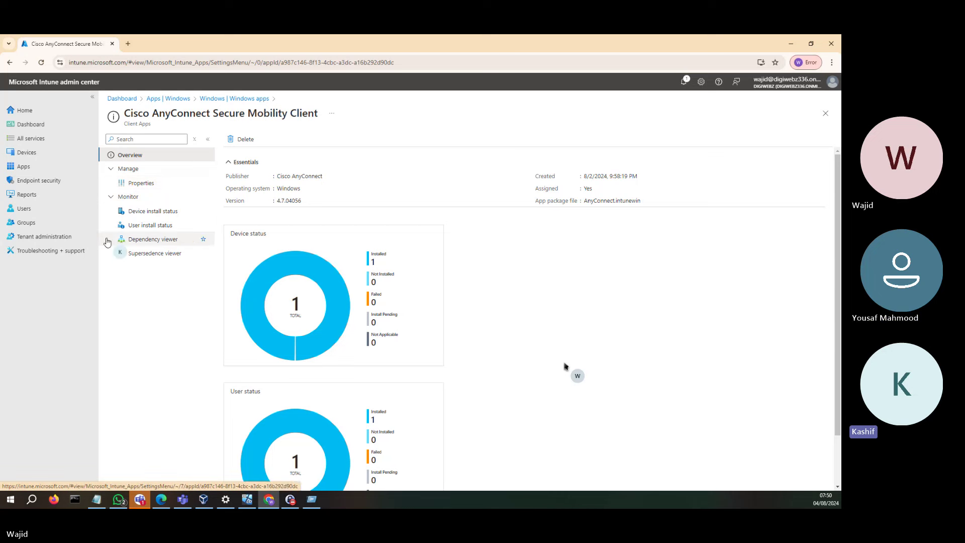
# Step: Start a diagnostics collection for the Windows device WINVM001 and open its device diagnostics list
pyautogui.click(32, 154)
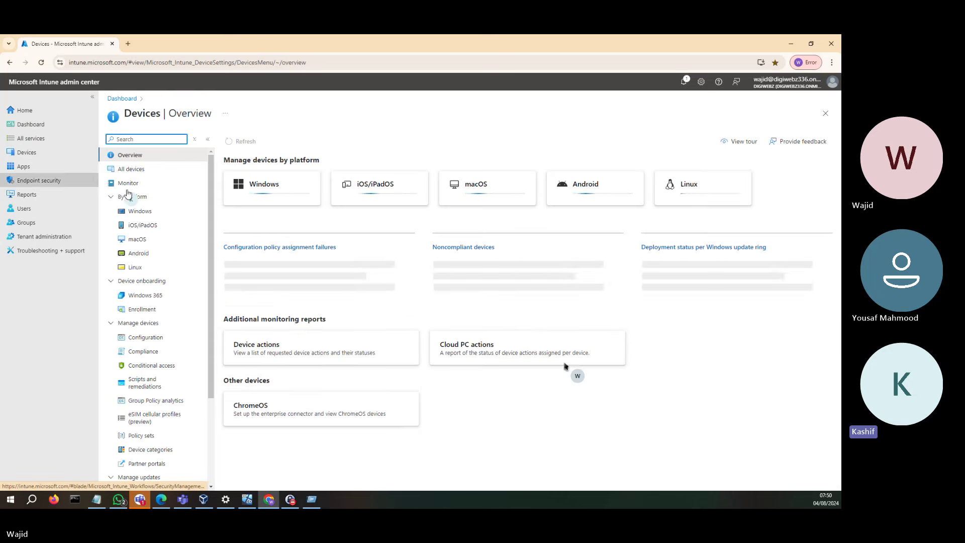
pyautogui.click(132, 211)
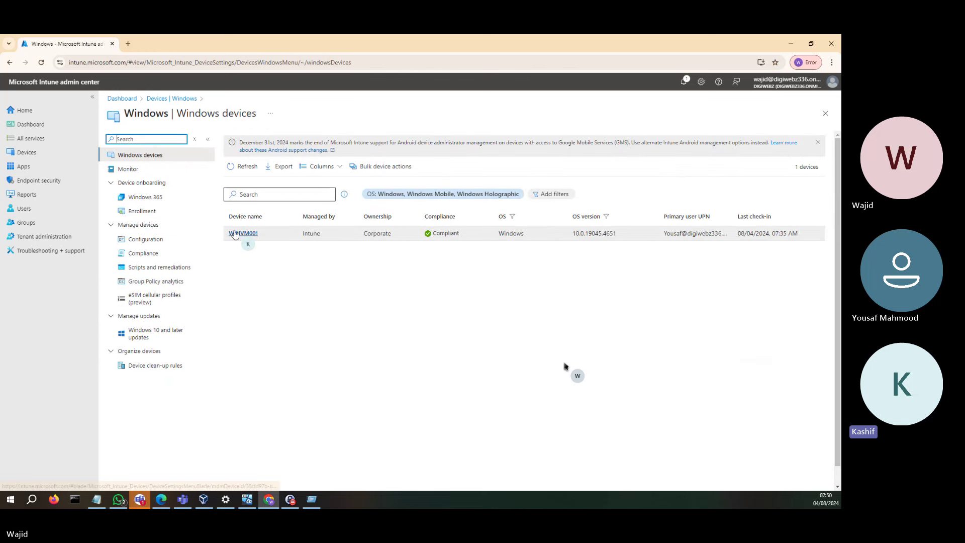
pyautogui.click(243, 233)
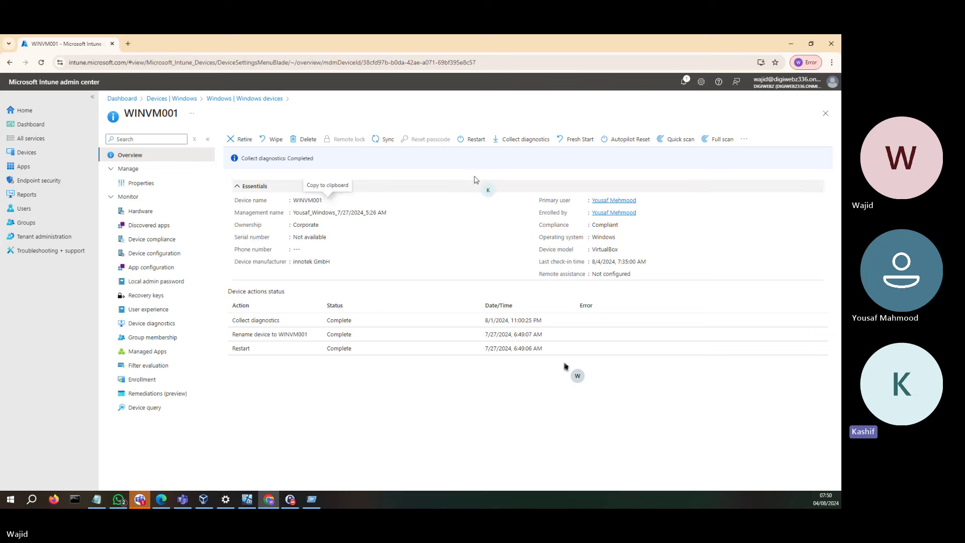
pyautogui.click(512, 139)
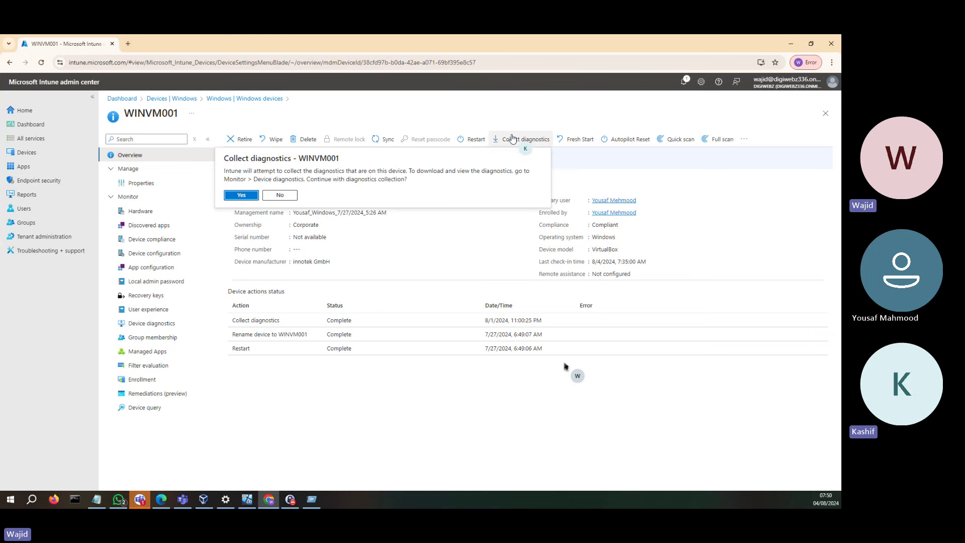
pyautogui.click(244, 195)
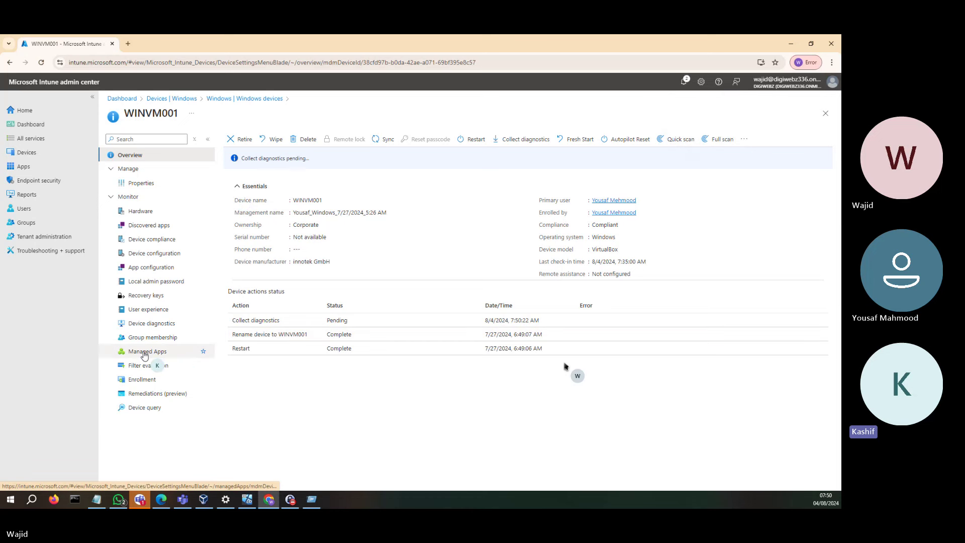
pyautogui.click(142, 324)
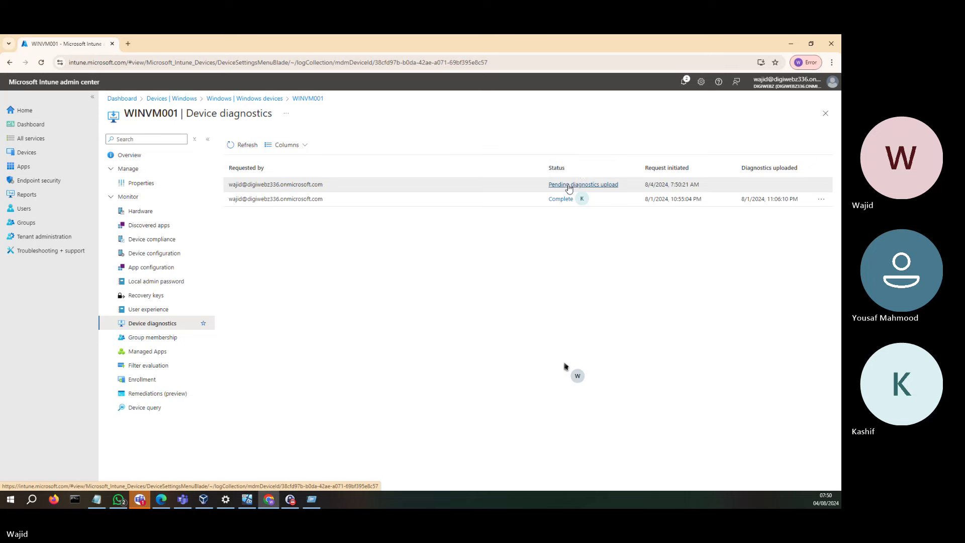
# Step: Return to the Windows devices list, and bring up the Notepad notes with the cursor below the LOB download location line
pyautogui.click(38, 156)
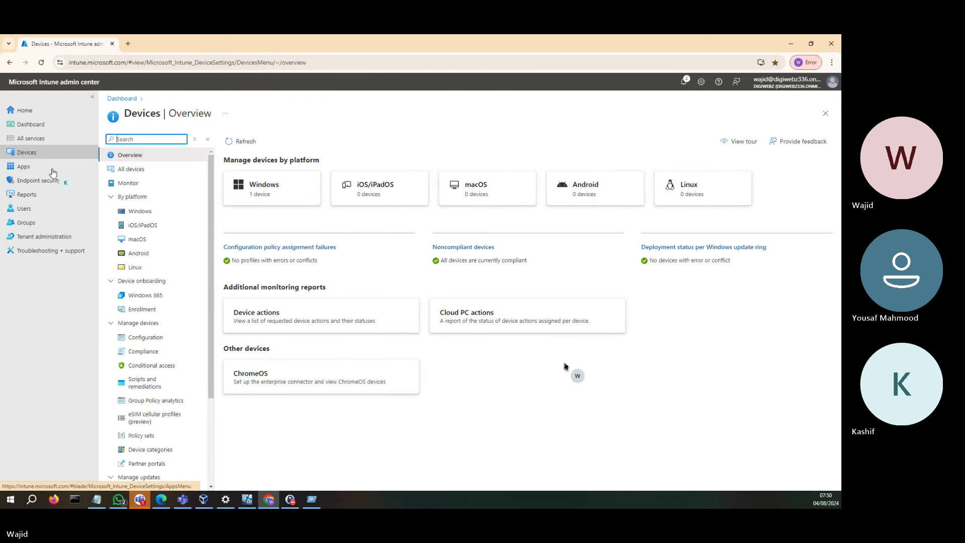
pyautogui.click(136, 213)
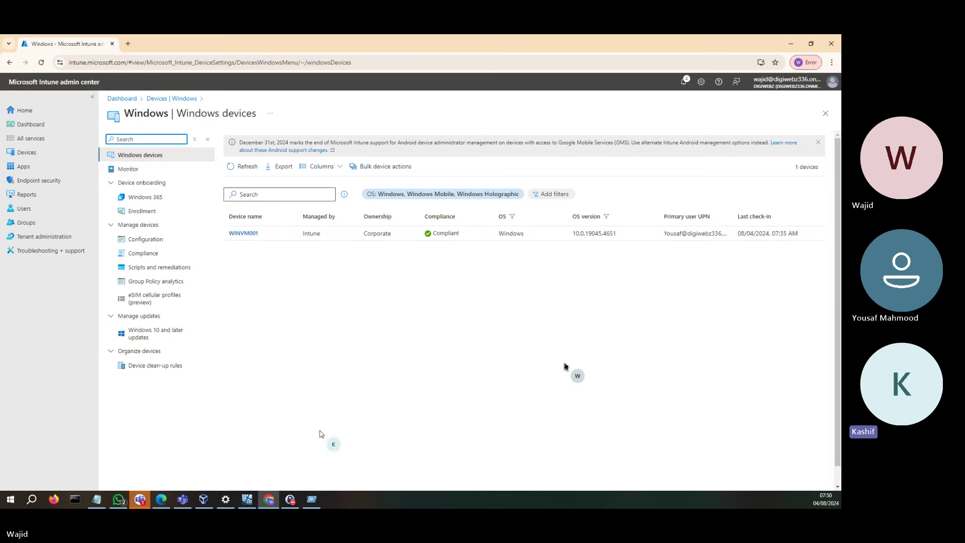
pyautogui.click(99, 501)
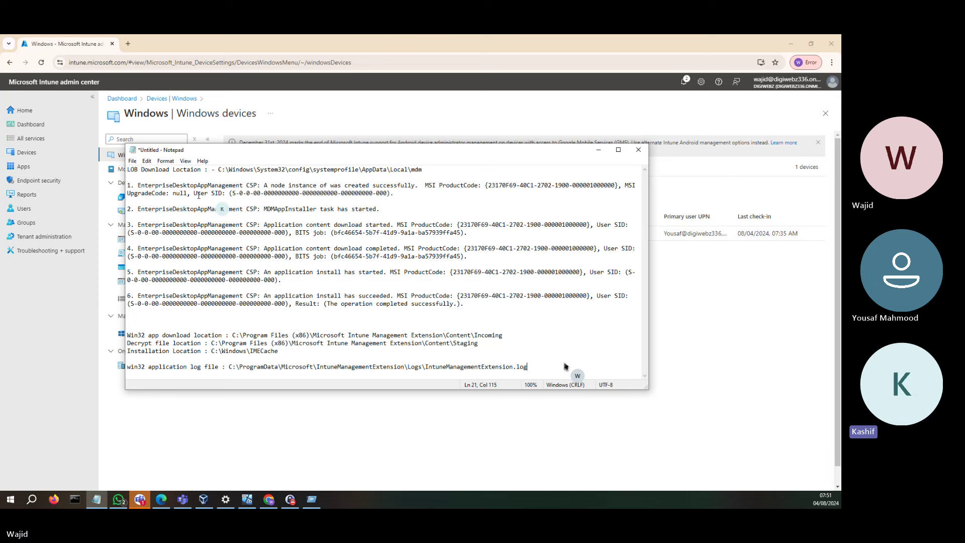
pyautogui.click(144, 178)
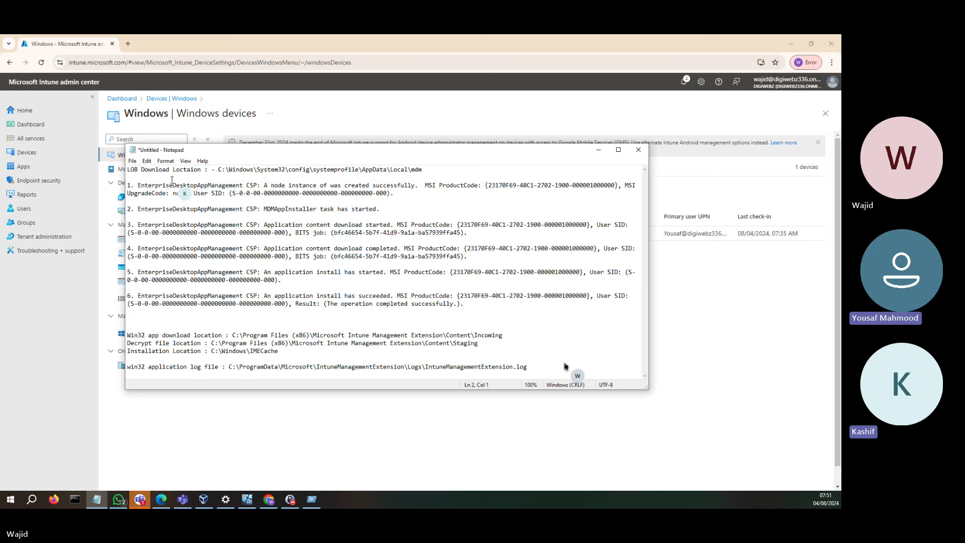
# Step: Below the LOB download location, add an underscore separator line and the heading "LOB event viewer monitoring" underlined with equals signs
pyautogui.write('______')
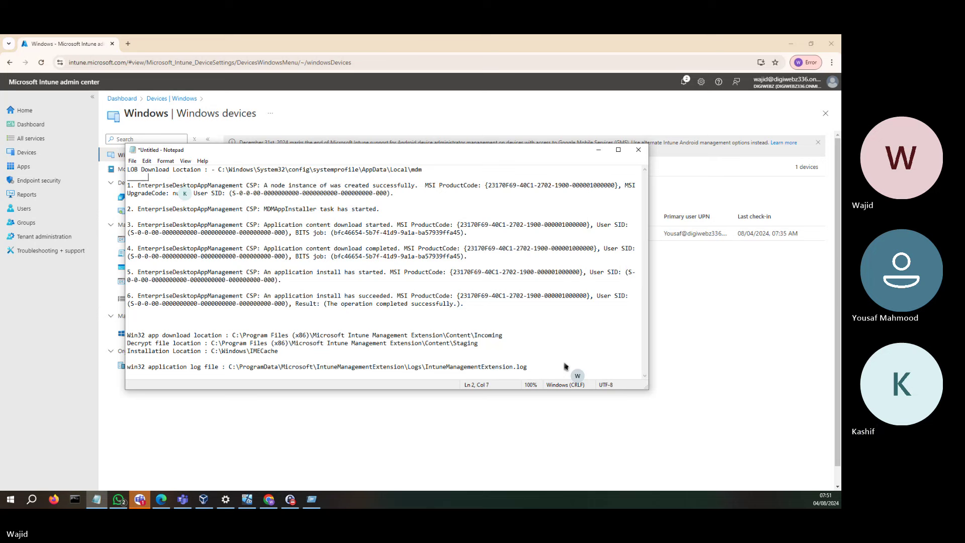
pyautogui.write('________________')
pyautogui.press('Return')
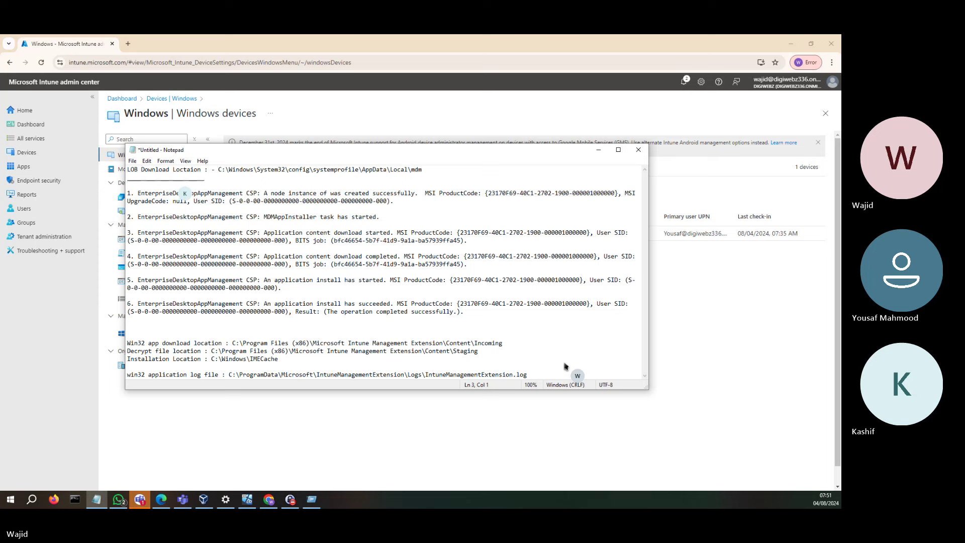
pyautogui.write('LOB event viewer mon')
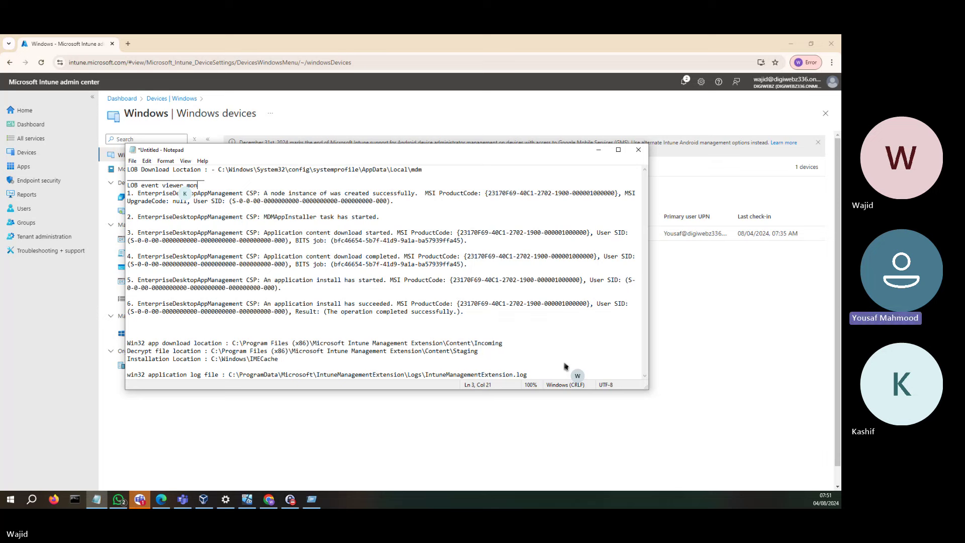
pyautogui.write('itoring')
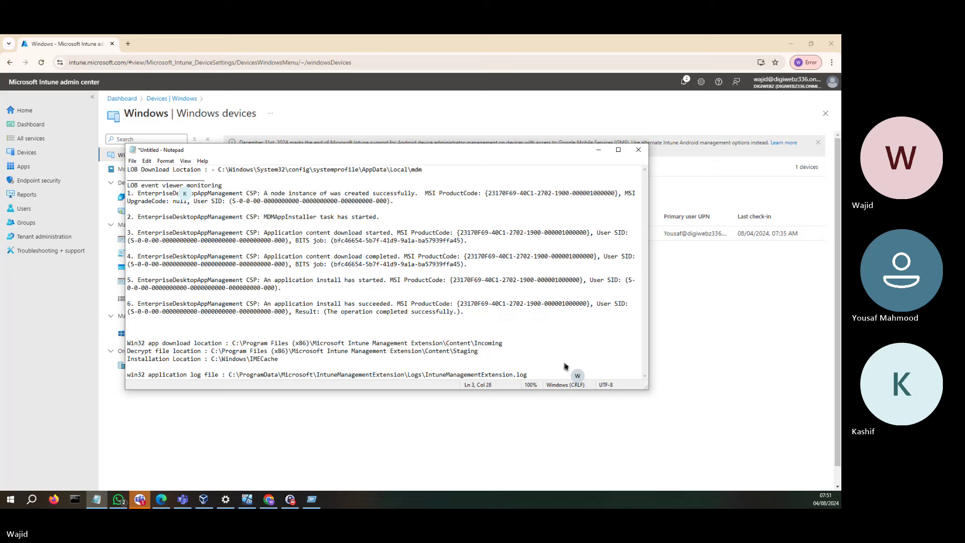
pyautogui.press('Return')
pyautogui.write('===')
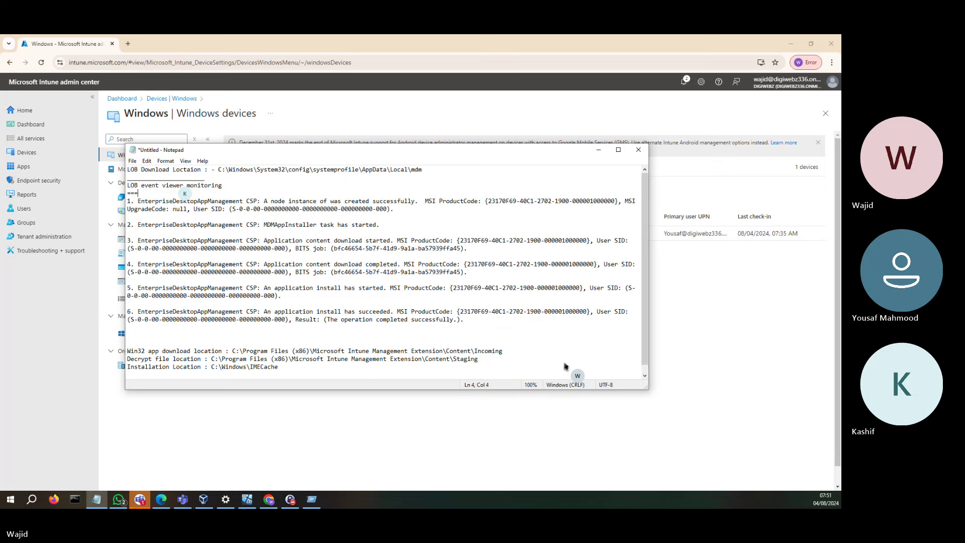
pyautogui.write('==================')
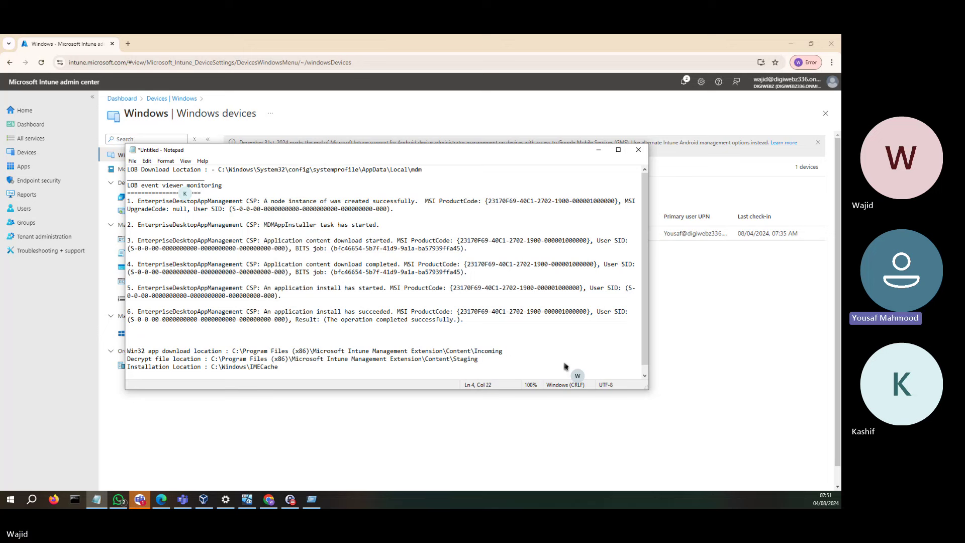
# Step: Copy the equals-sign line below event 6 and remove the blank lines between it and the Win32 app download location
pyautogui.moveTo(221, 199); pyautogui.dragTo(129, 196)
pyautogui.hotkey('ctrl', 'c')
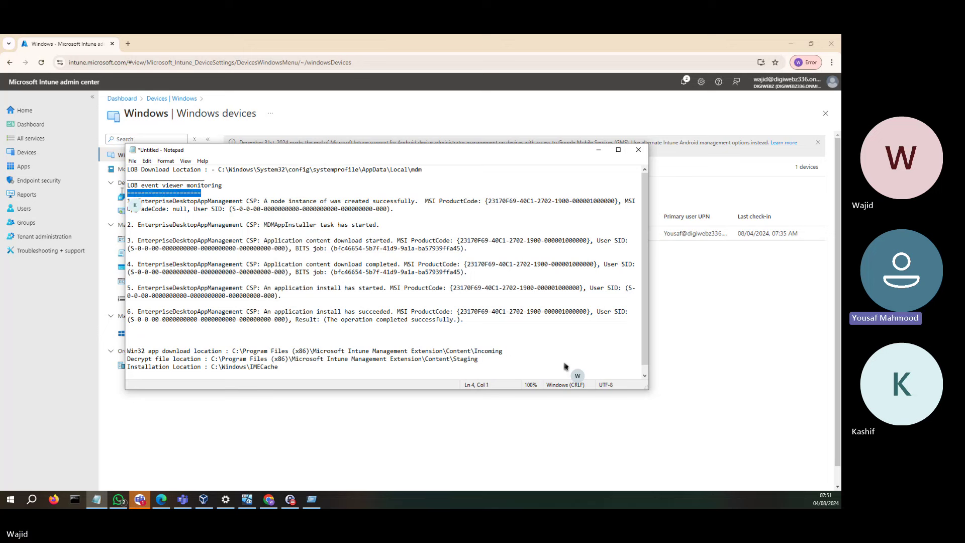
pyautogui.click(147, 325)
pyautogui.hotkey('ctrl', 'v')
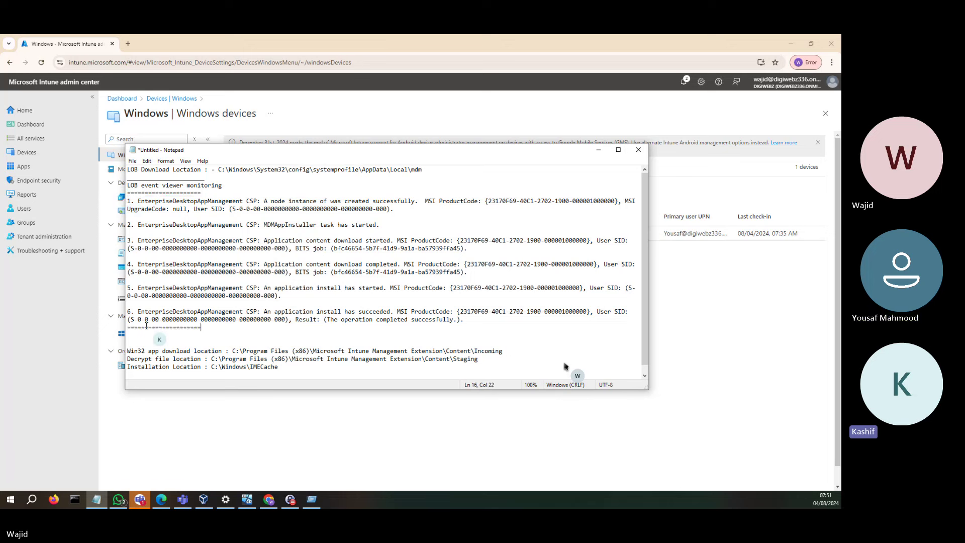
pyautogui.press('Delete')
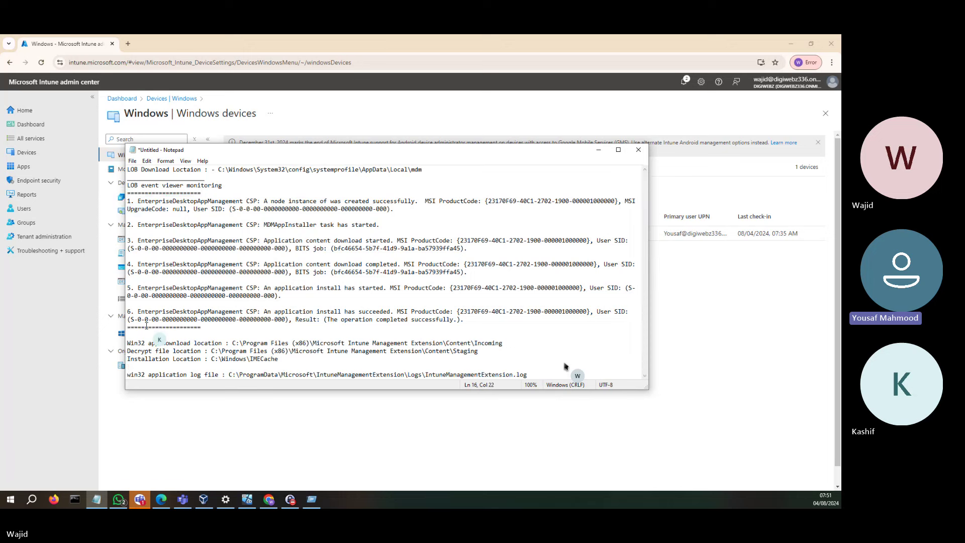
pyautogui.press('Delete')
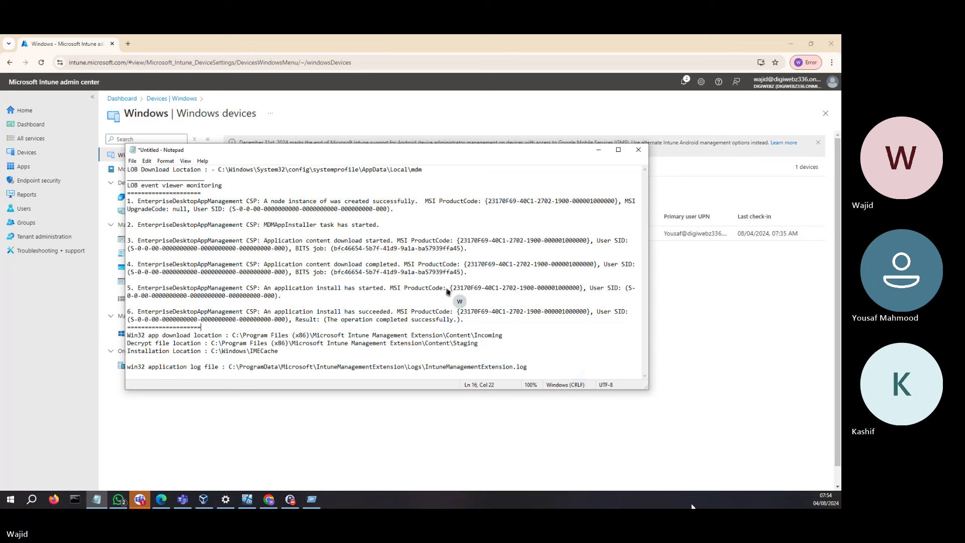
# Step: Switch to the Intune admin center in the browser and open the properties of the Windows app Wireshark
pyautogui.click(269, 499)
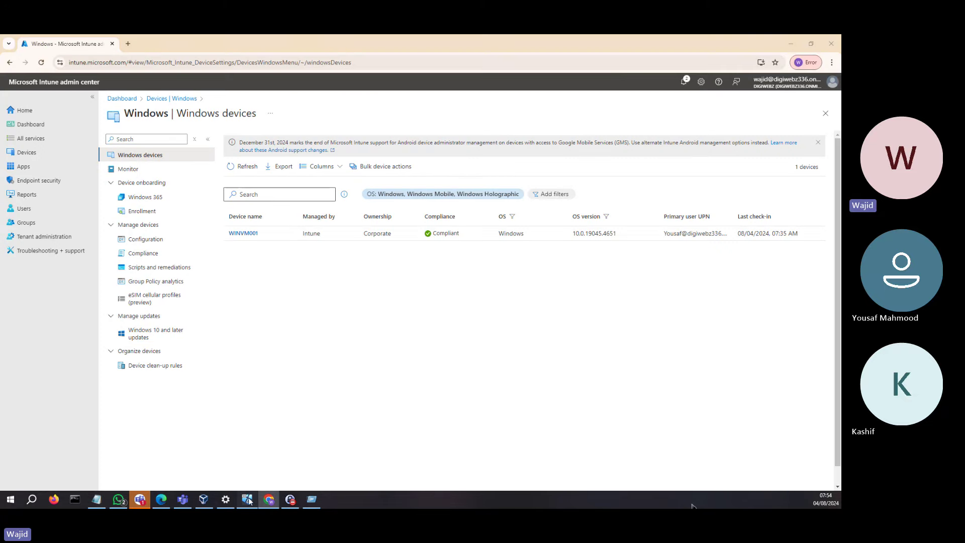
pyautogui.click(248, 497)
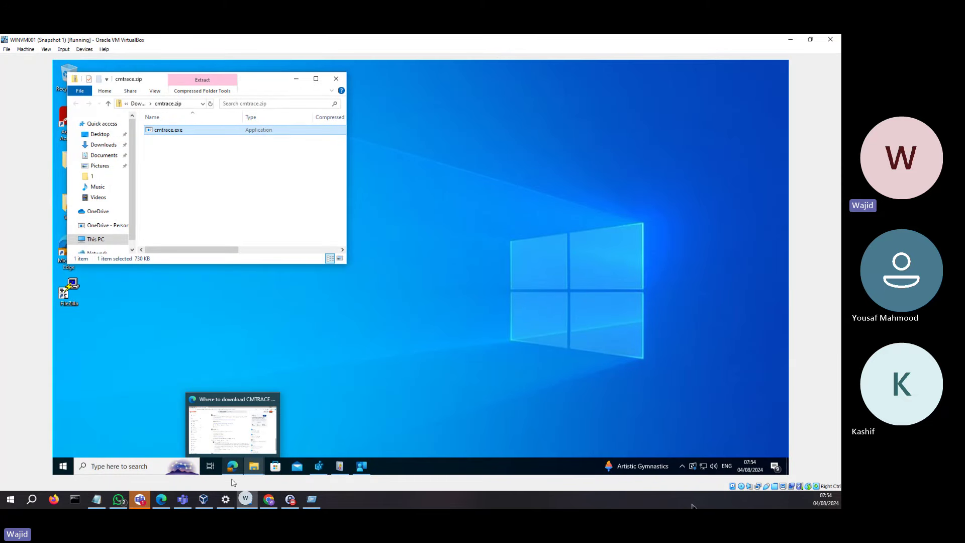
pyautogui.click(268, 500)
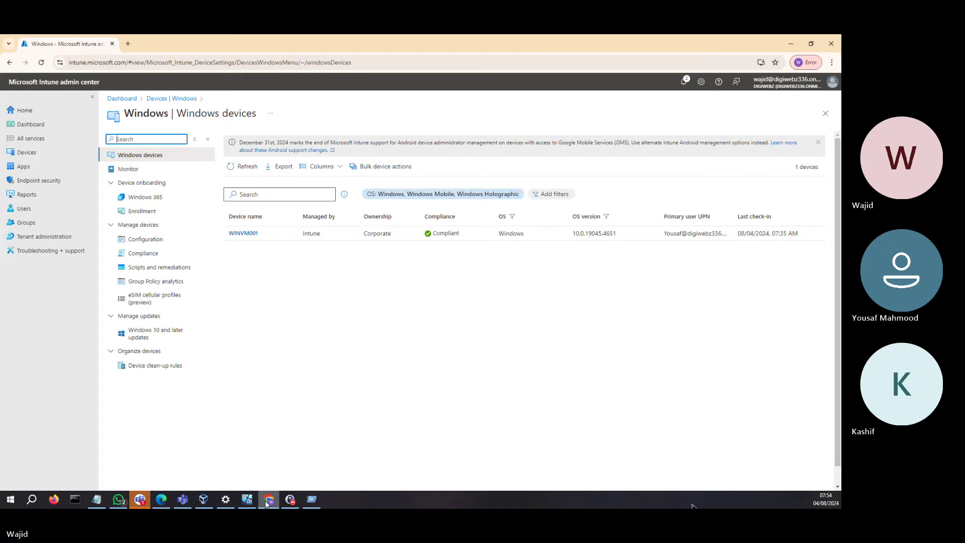
pyautogui.click(25, 166)
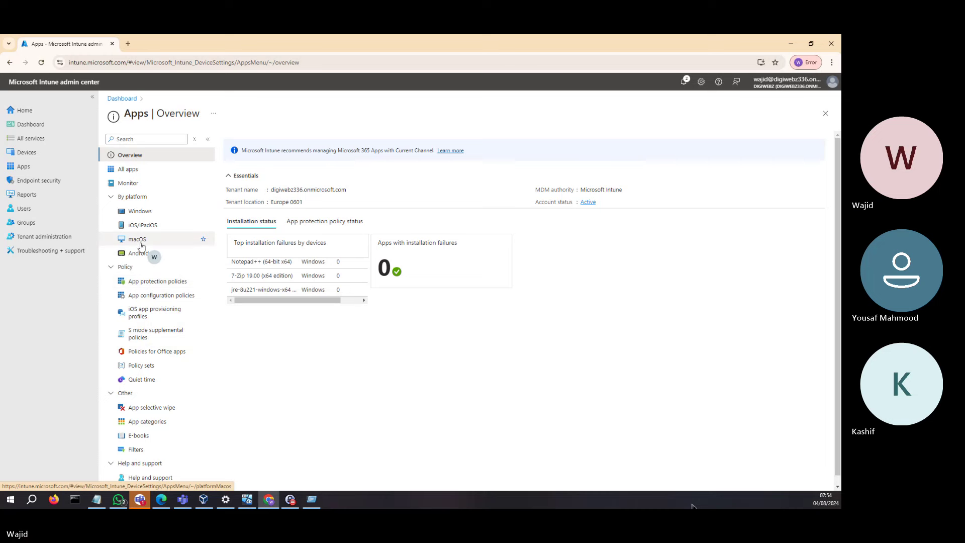
pyautogui.click(139, 211)
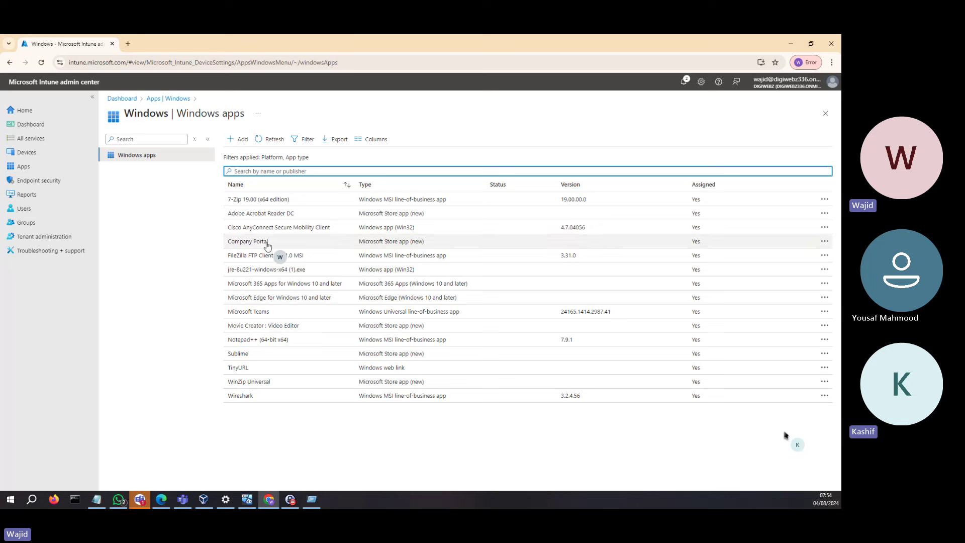
pyautogui.click(241, 397)
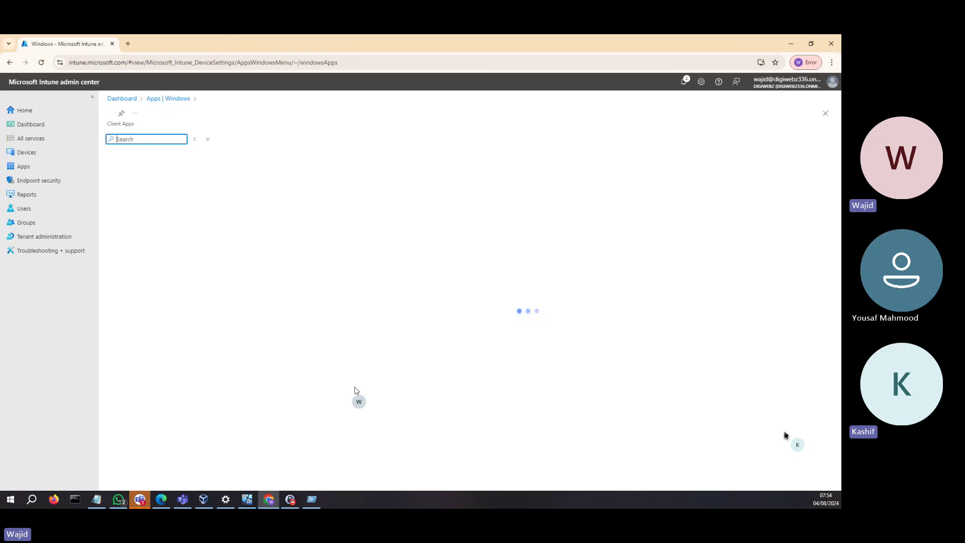
pyautogui.click(154, 184)
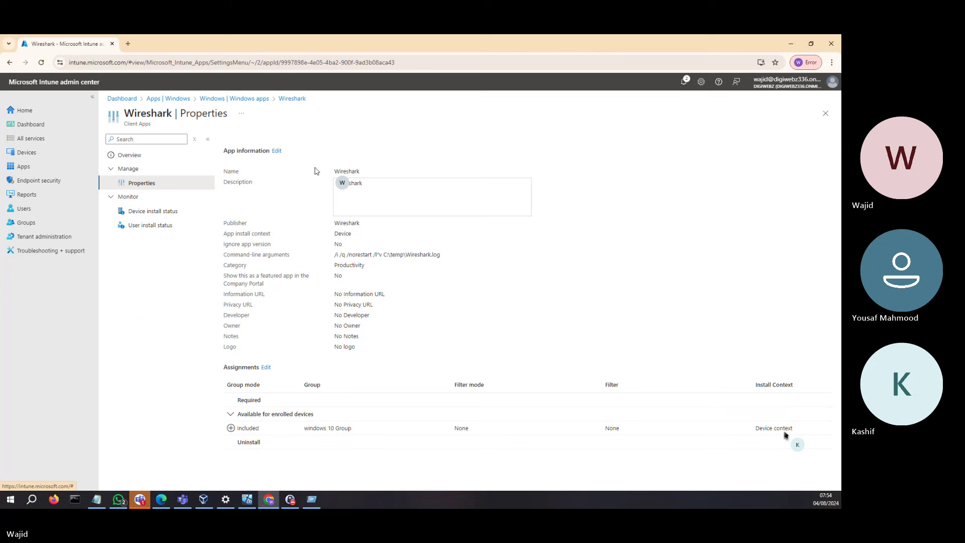
# Step: Set Wireshark's command-line arguments to "/norestart /l*v C:\windows\temp\Wireshark.log" and save the app information
pyautogui.click(276, 151)
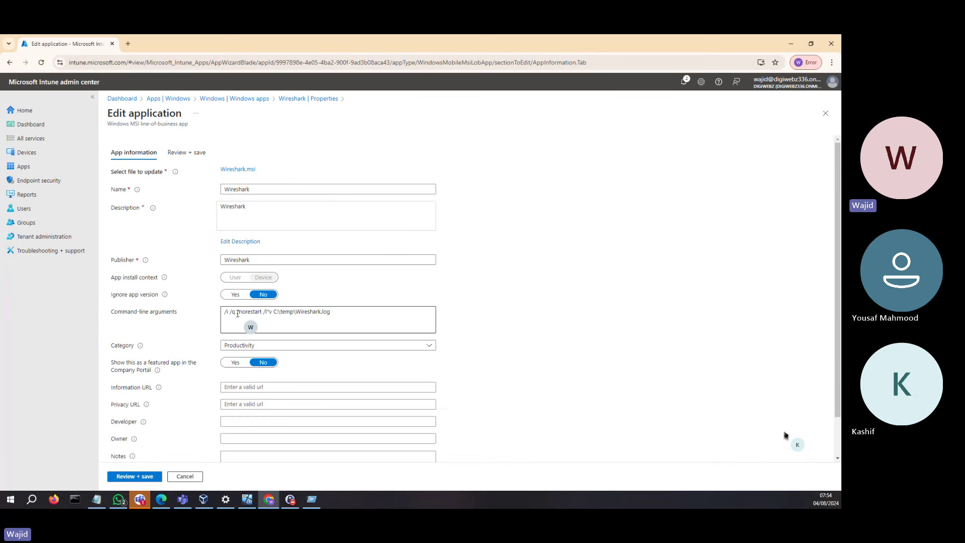
pyautogui.moveTo(235, 313); pyautogui.dragTo(223, 313)
pyautogui.press('BackSpace')
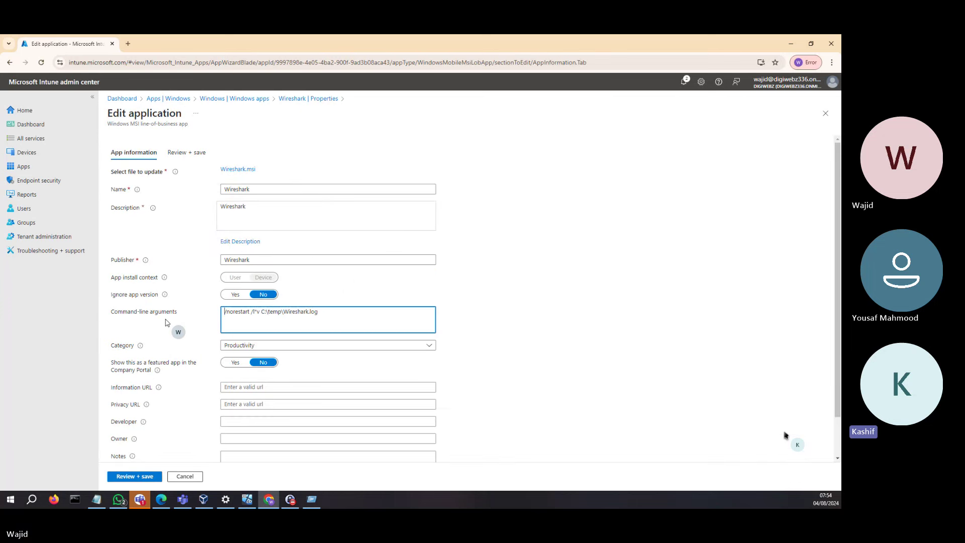
pyautogui.scroll(-1, 269, 371)
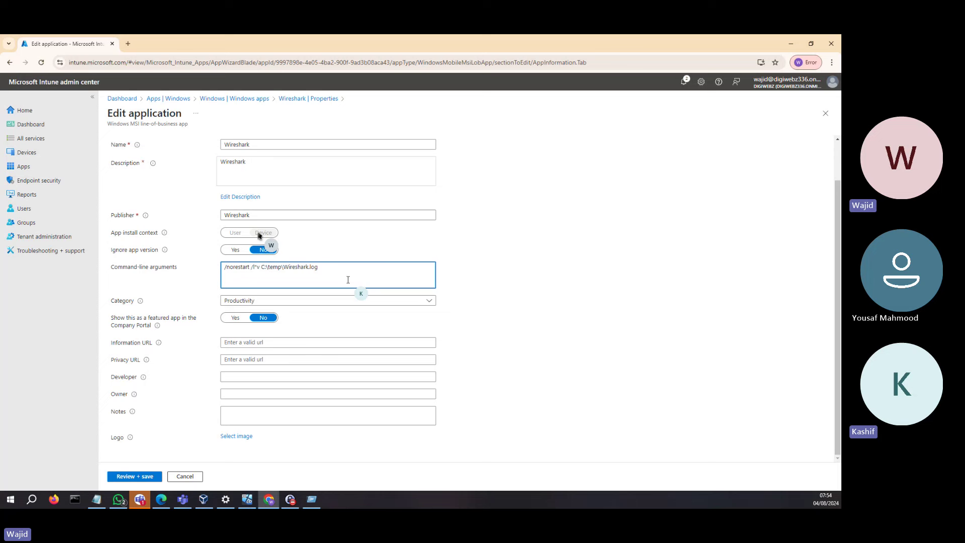
pyautogui.write('windows\\temp')
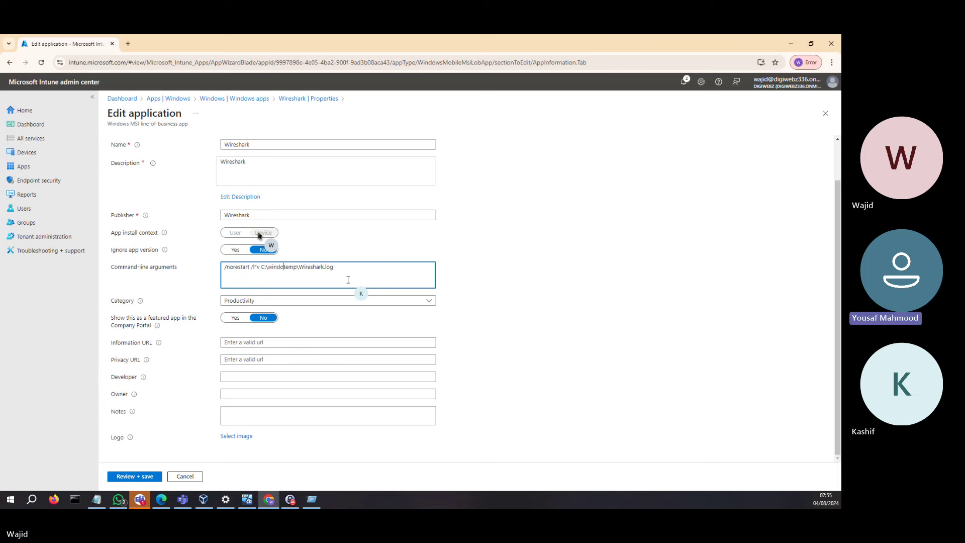
pyautogui.write('\\')
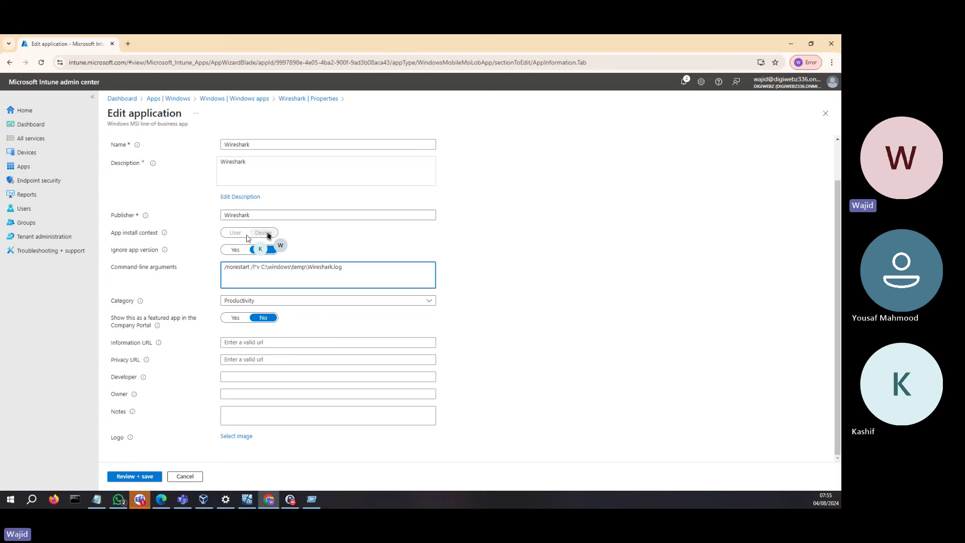
pyautogui.click(138, 477)
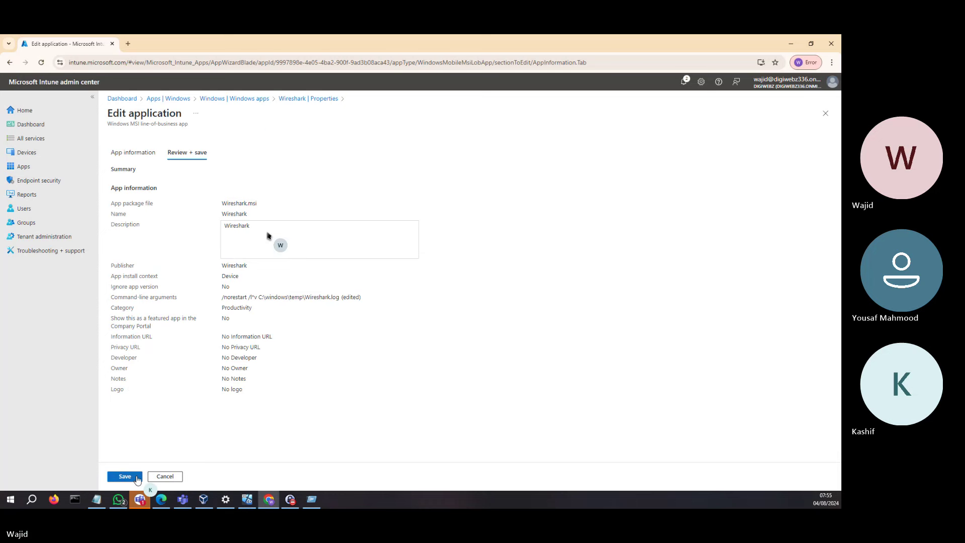
pyautogui.click(112, 475)
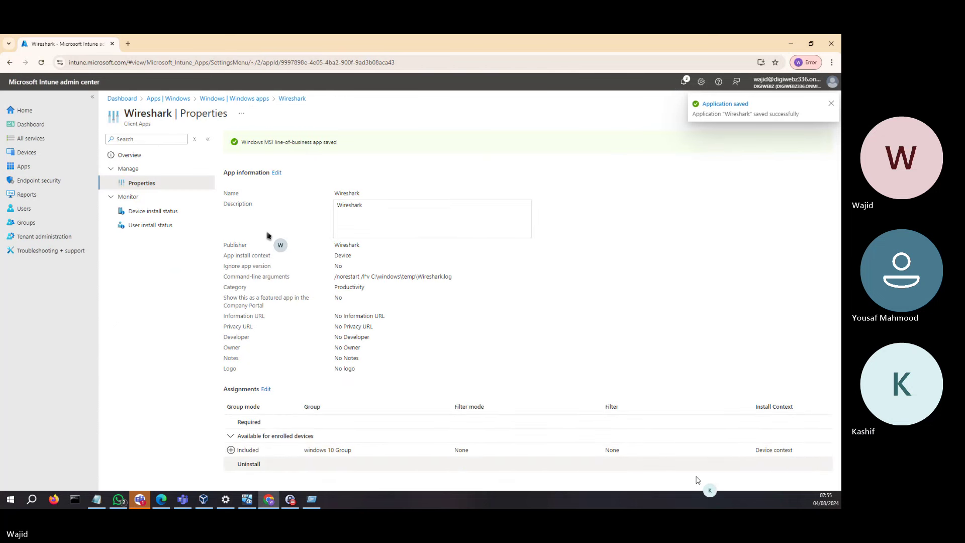
# Step: Switch to the WINVM001 virtual machine, close the cmtrace.zip window and bring up the Company Portal home page
pyautogui.click(247, 499)
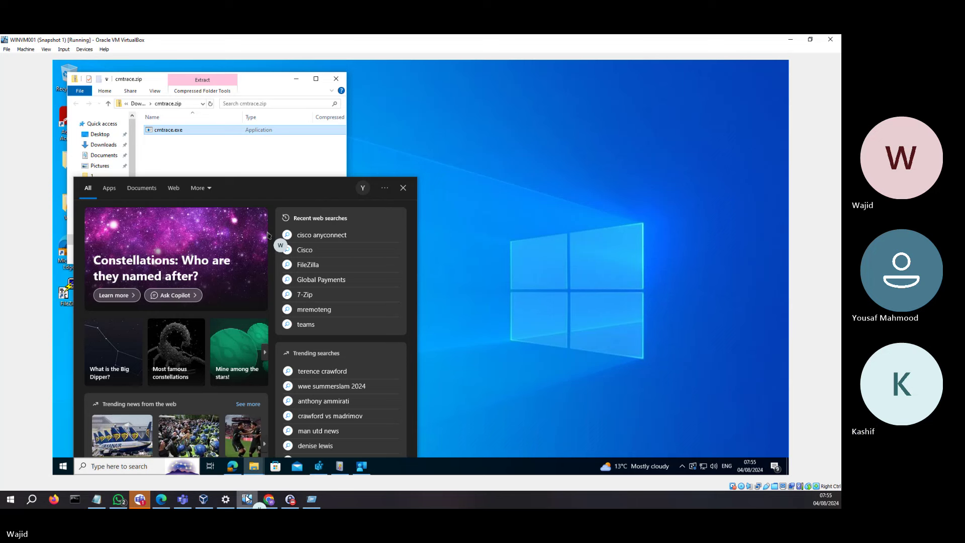
pyautogui.click(514, 254)
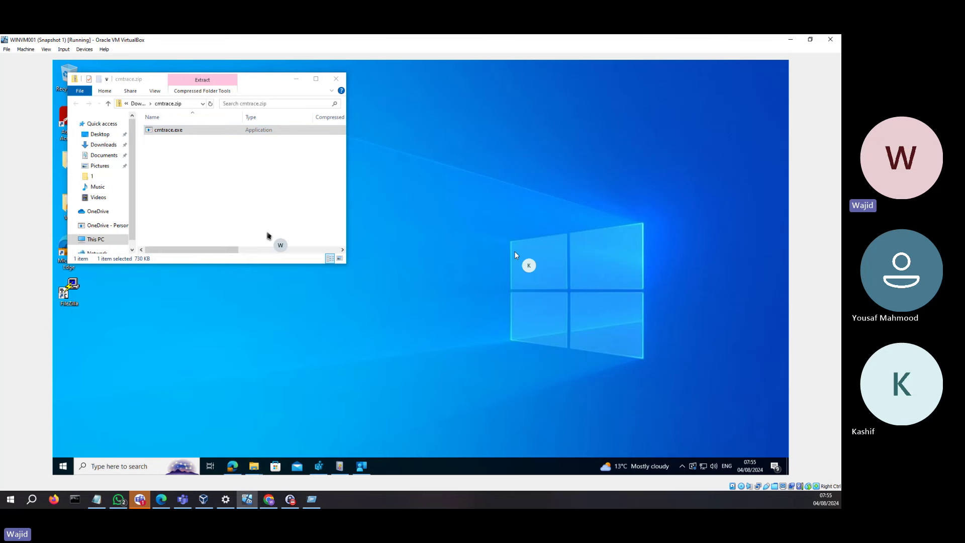
pyautogui.click(336, 79)
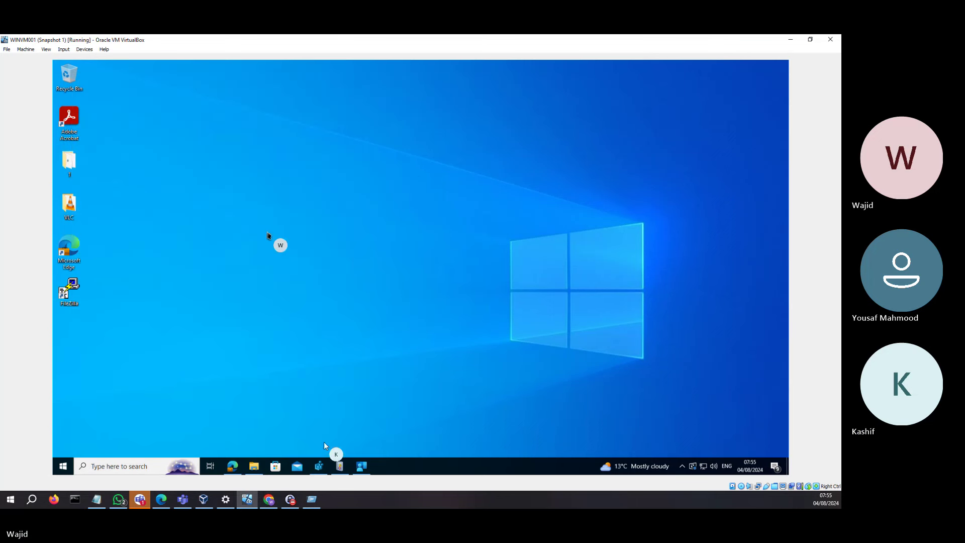
pyautogui.click(367, 470)
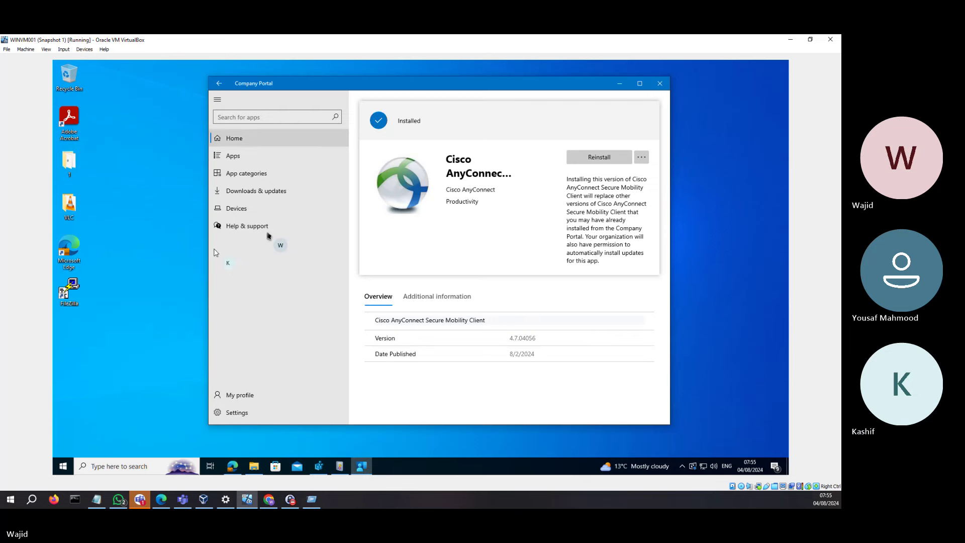
pyautogui.click(218, 85)
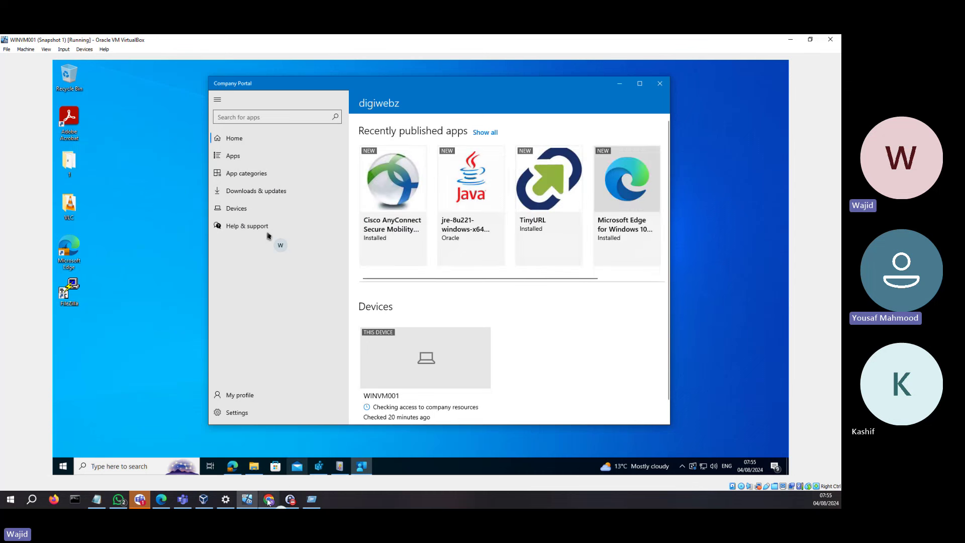
# Step: Back in the Intune admin center, edit Wireshark's assignments and delete the group included under Available for enrolled devices
pyautogui.moveTo(197, 501)
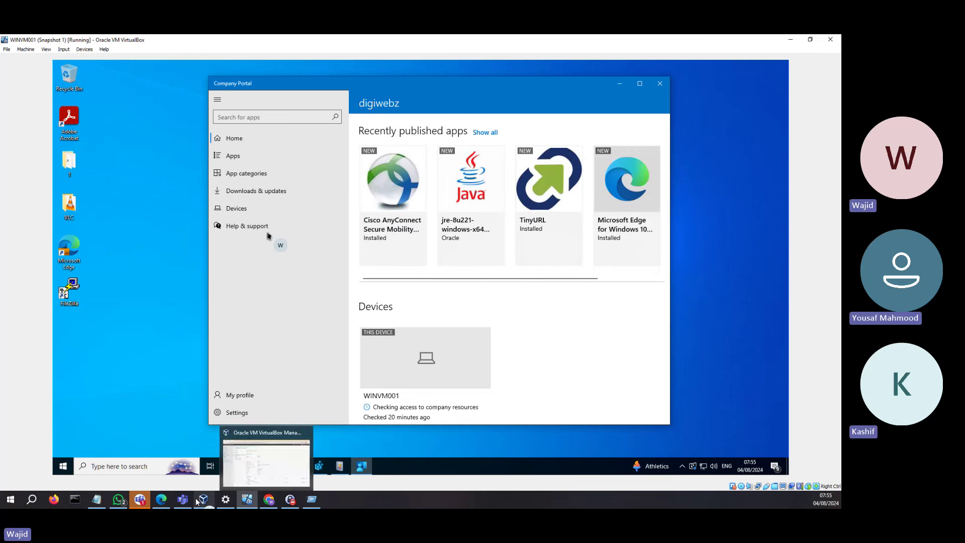
pyautogui.moveTo(246, 499)
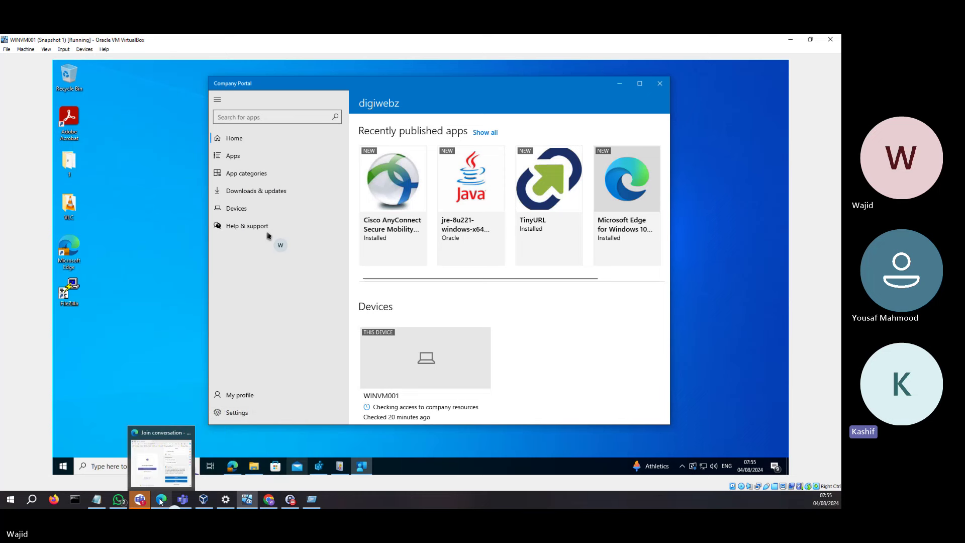
pyautogui.click(270, 500)
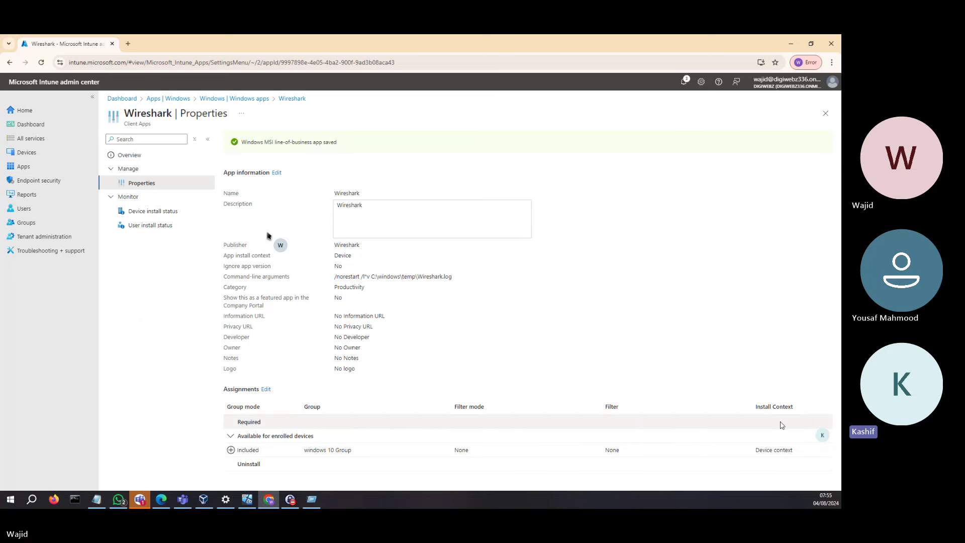
pyautogui.click(266, 389)
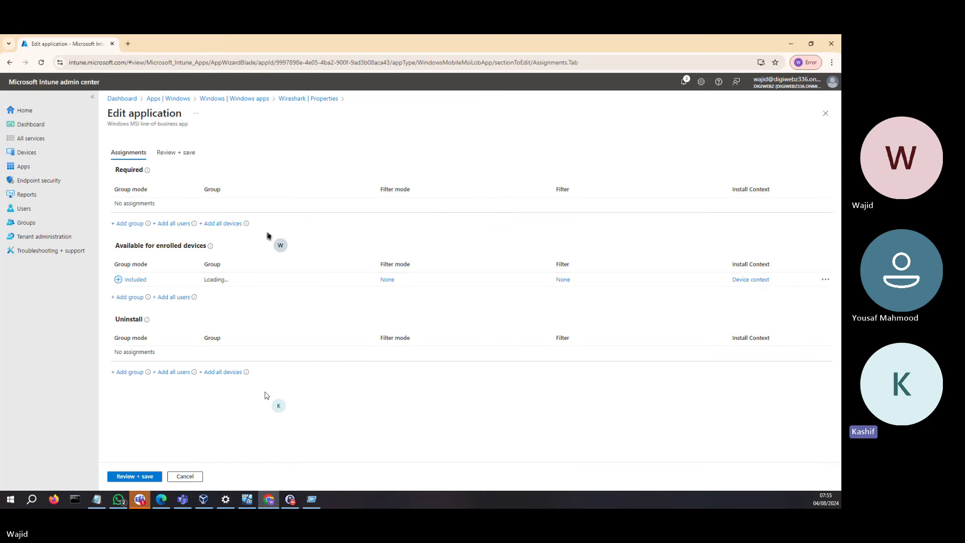
pyautogui.click(826, 279)
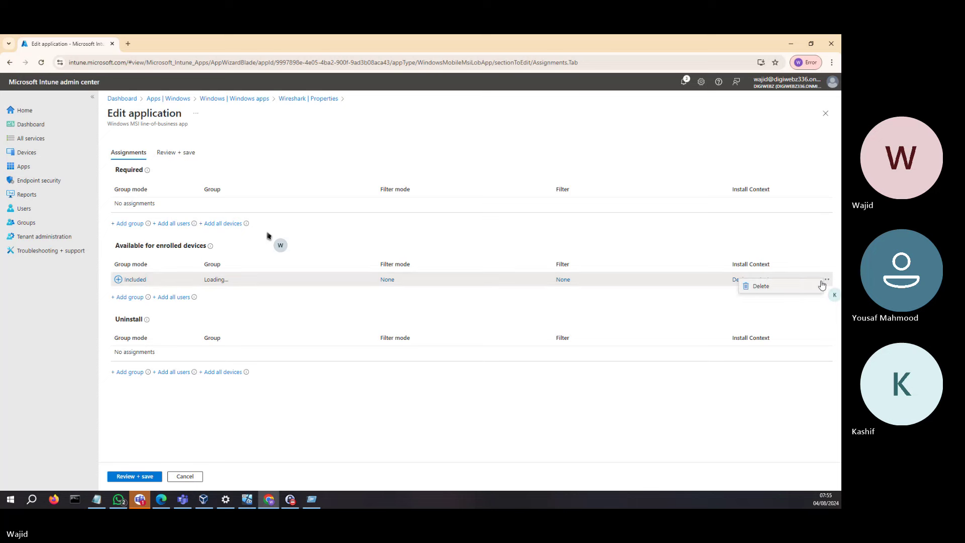
pyautogui.click(760, 287)
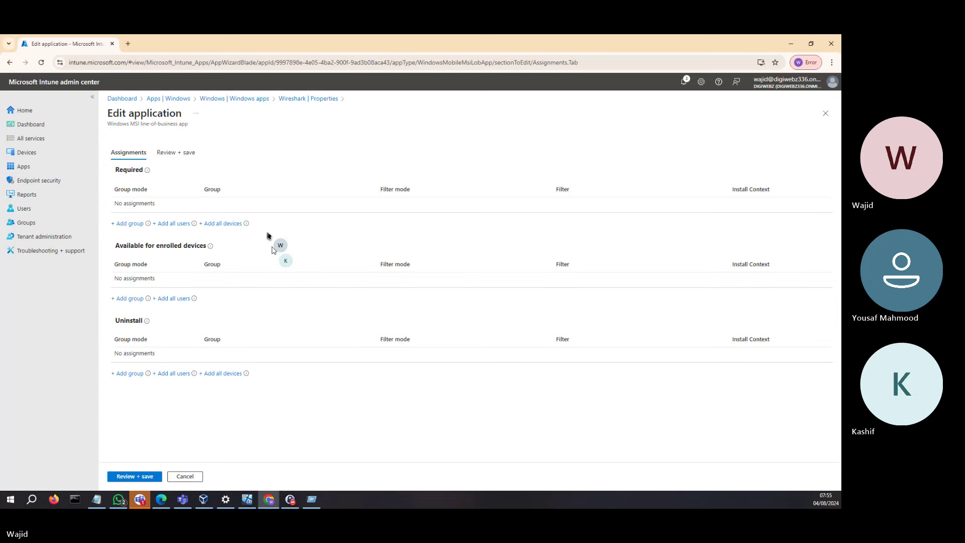
# Step: Assign Wireshark as Required to the windows 10 Group and save the application's assignments
pyautogui.click(130, 224)
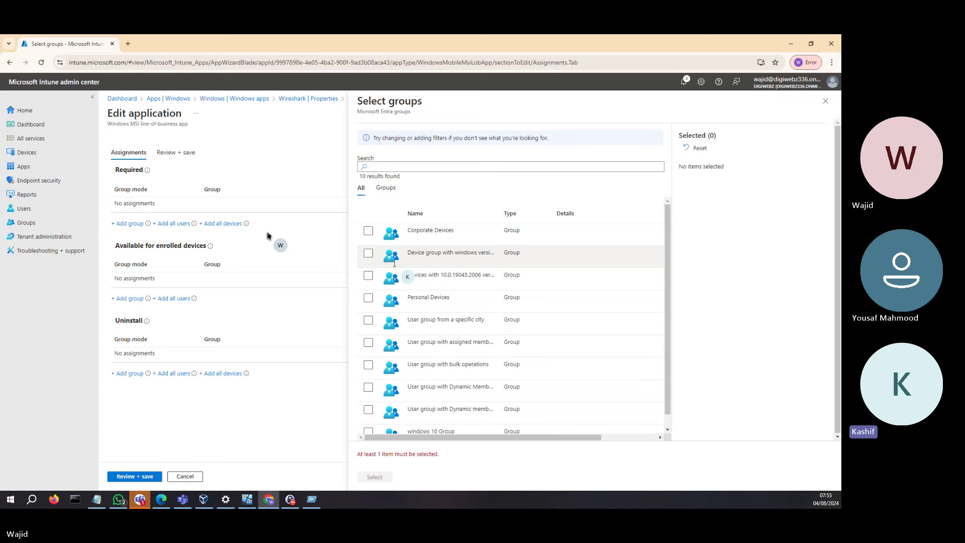
pyautogui.scroll(-2, 372, 402)
pyautogui.click(368, 417)
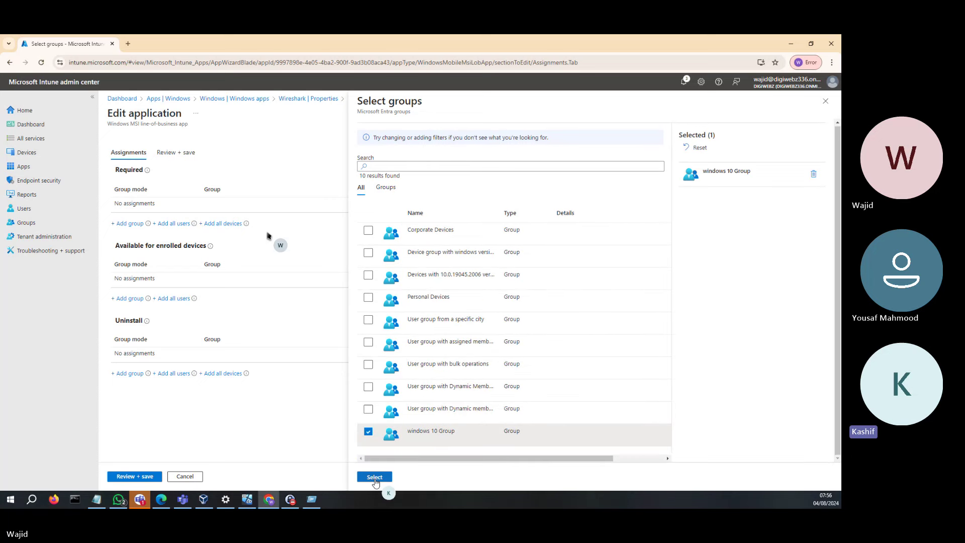
pyautogui.click(374, 476)
pyautogui.click(135, 476)
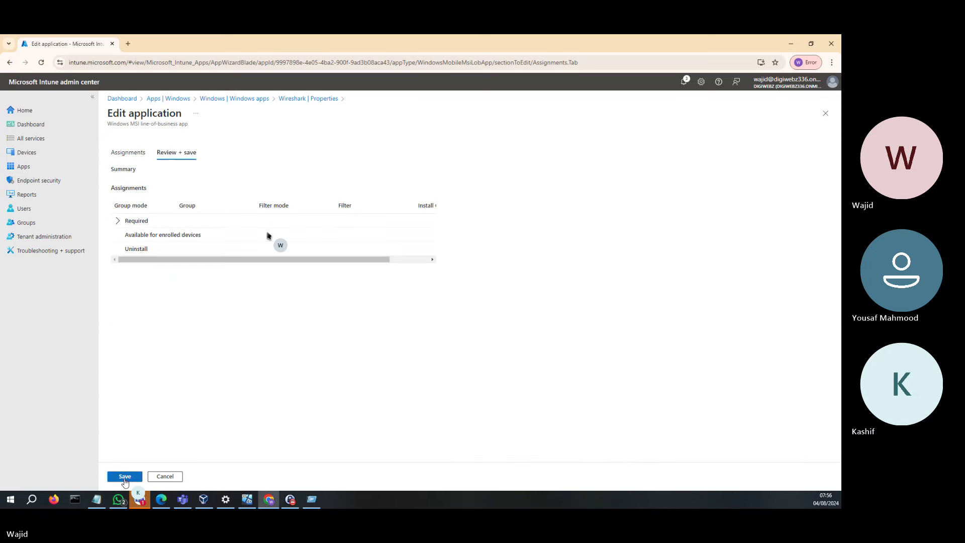
pyautogui.click(128, 476)
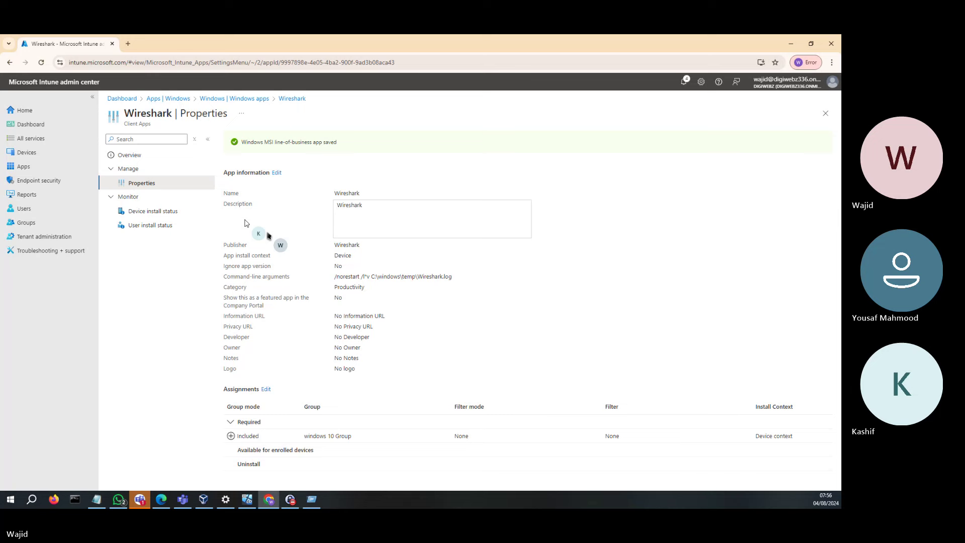
# Step: Switch to the WINVM001 virtual machine and sync the device several times through Company Portal
pyautogui.click(251, 501)
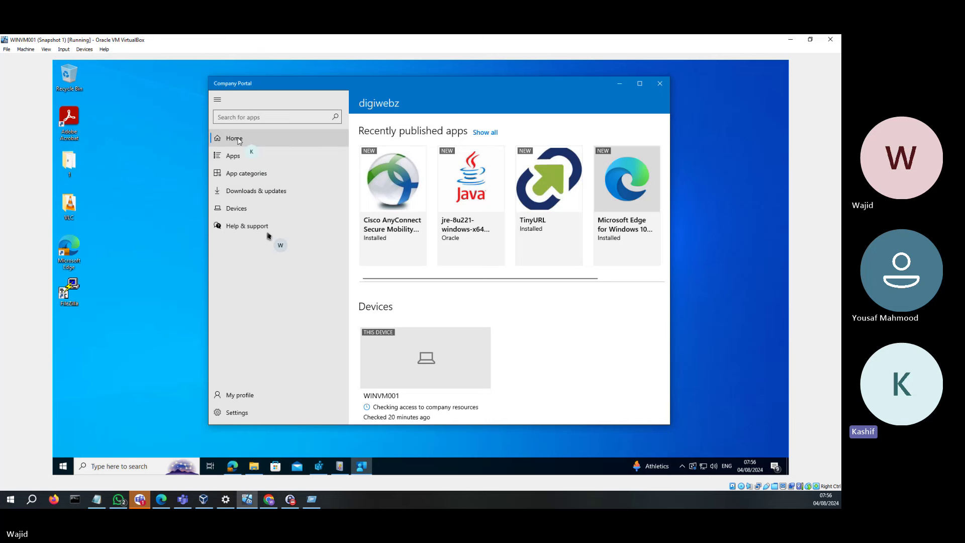
pyautogui.click(238, 154)
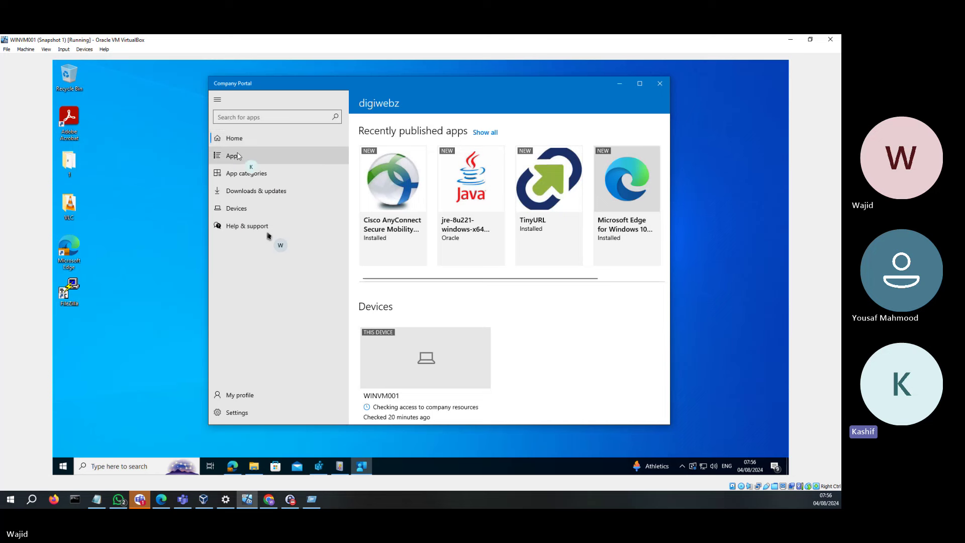
pyautogui.click(242, 138)
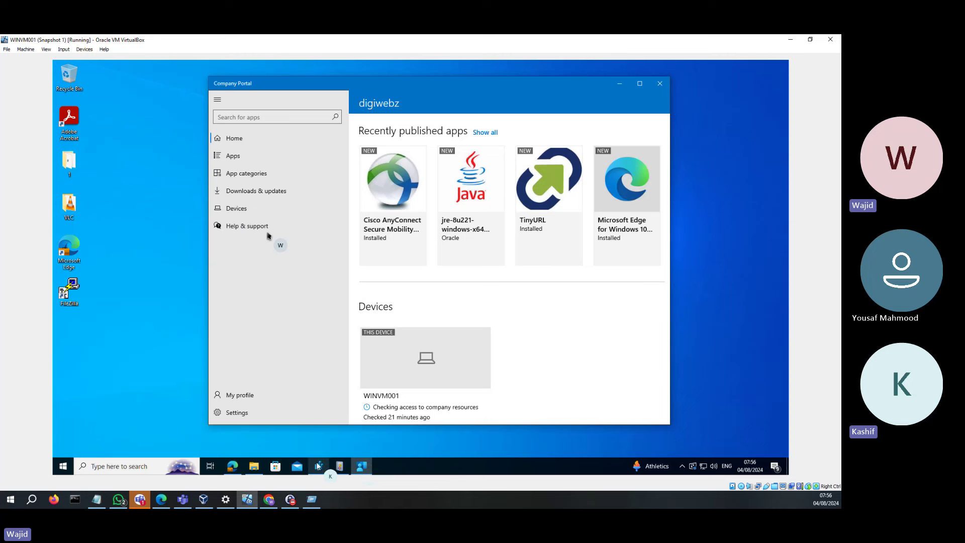
pyautogui.moveTo(319, 466)
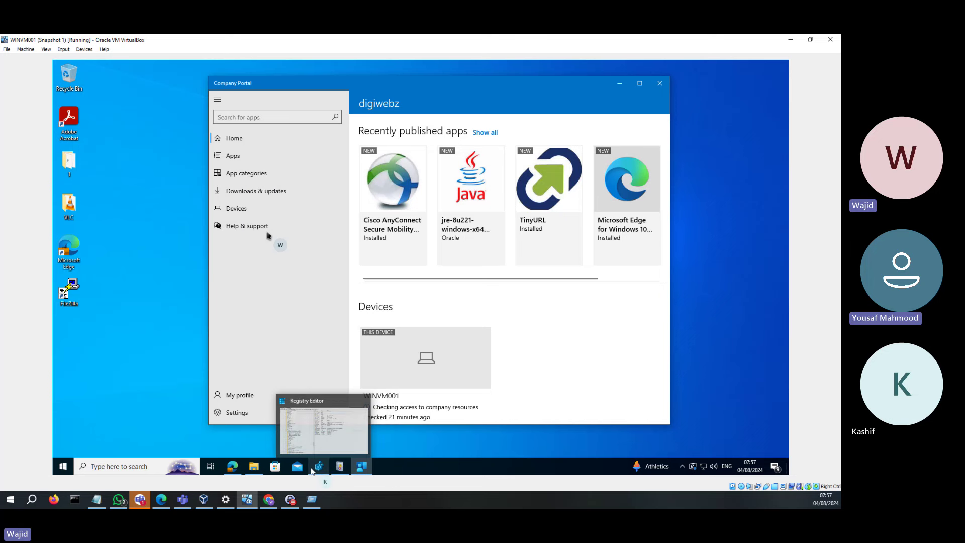
pyautogui.rightClick(362, 468)
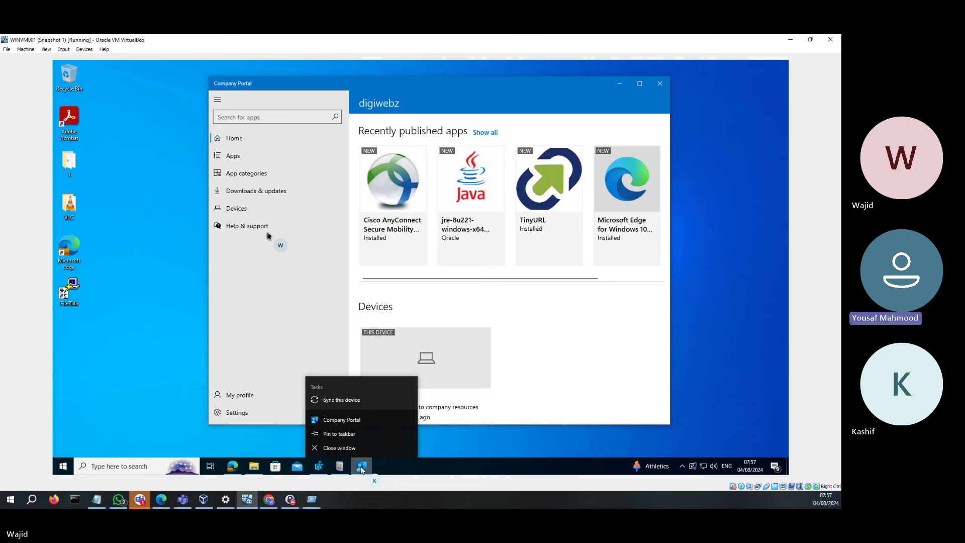
pyautogui.click(342, 400)
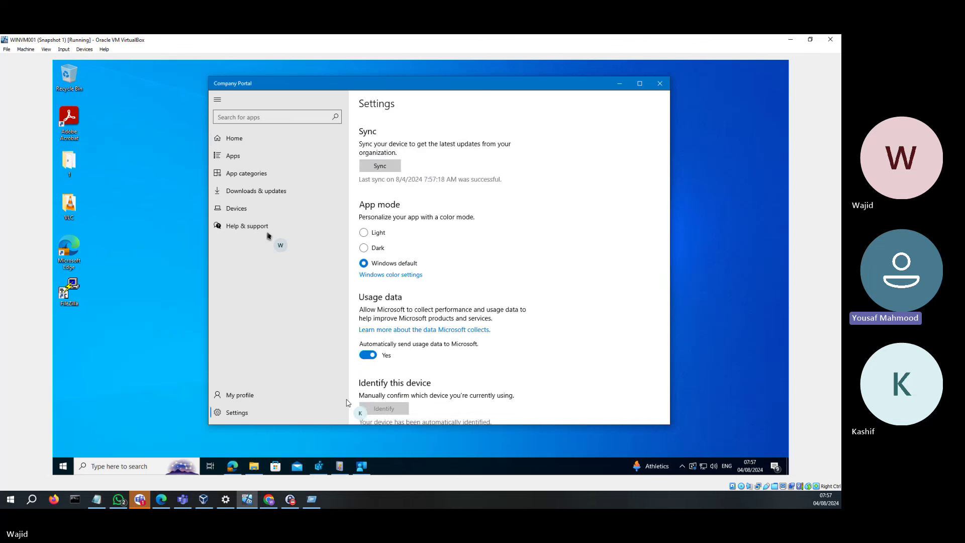
pyautogui.click(380, 166)
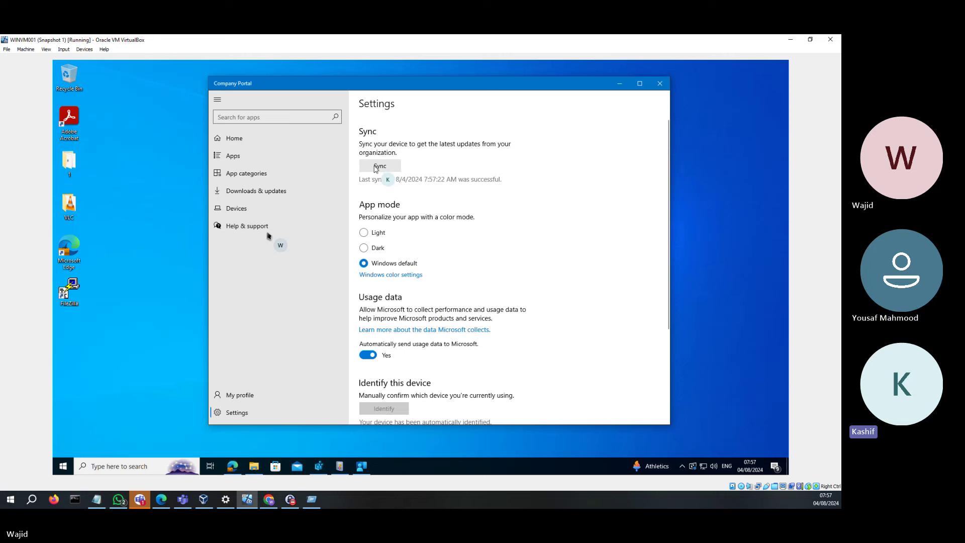
pyautogui.click(374, 169)
pyautogui.click(374, 169)
pyautogui.click(374, 170)
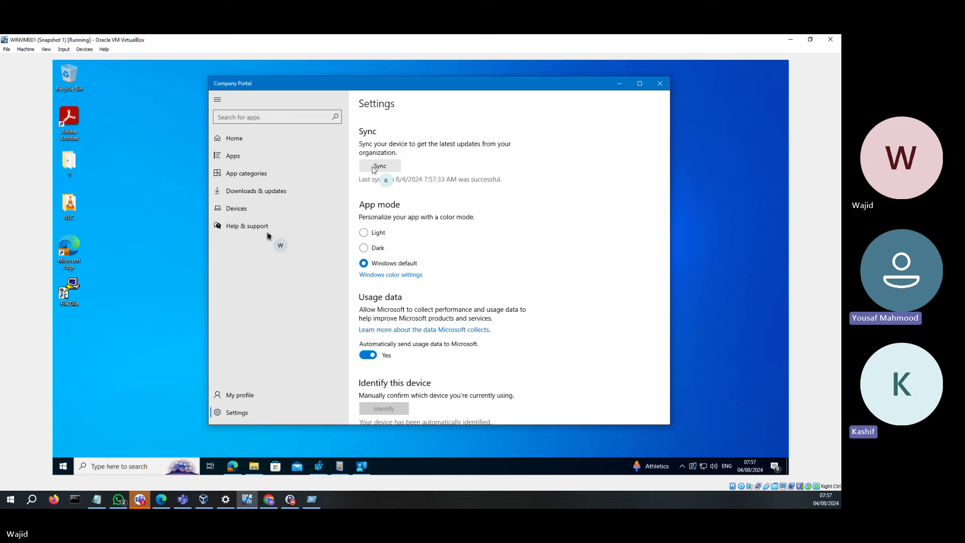
pyautogui.click(375, 168)
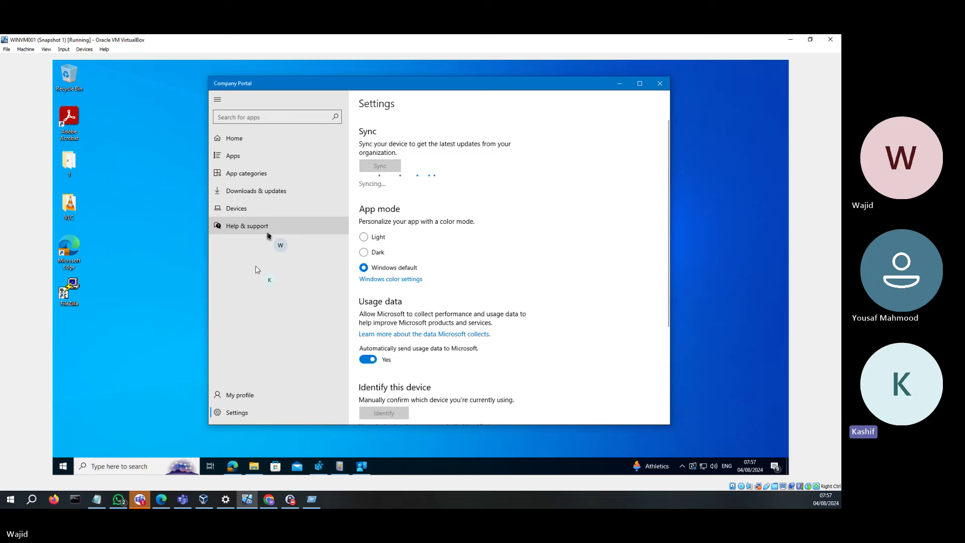
# Step: In Windows Settings, open the management info of the digiwebz Entra ID work account and sync the device
pyautogui.click(58, 467)
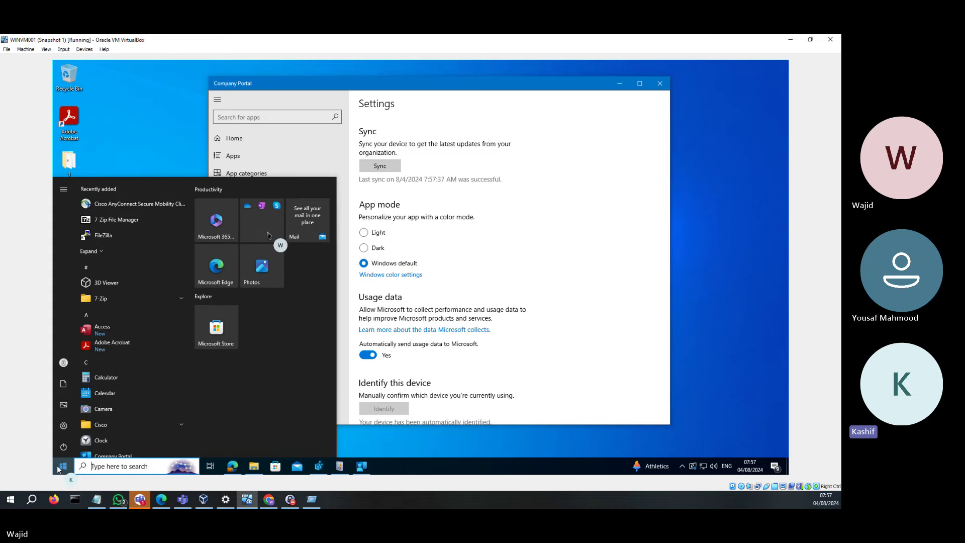
pyautogui.click(64, 425)
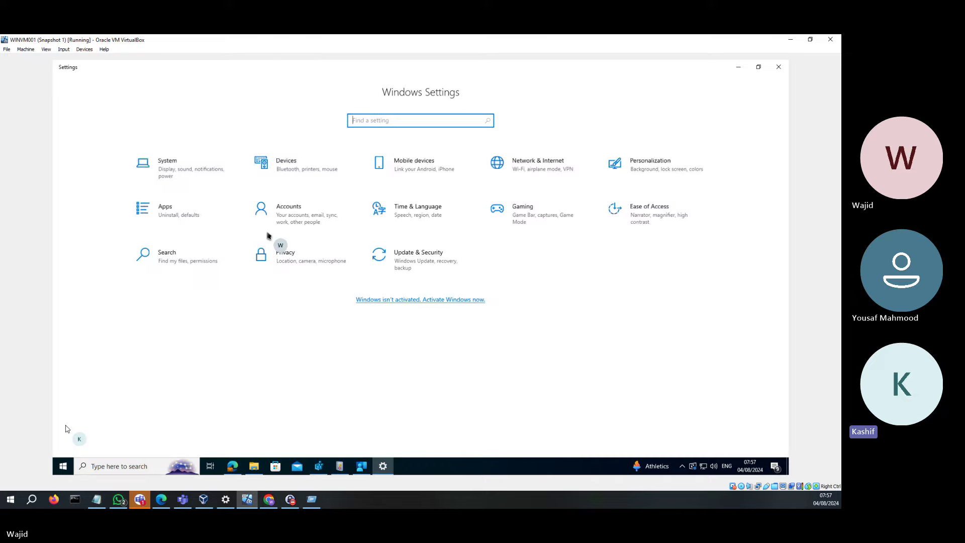
pyautogui.click(295, 219)
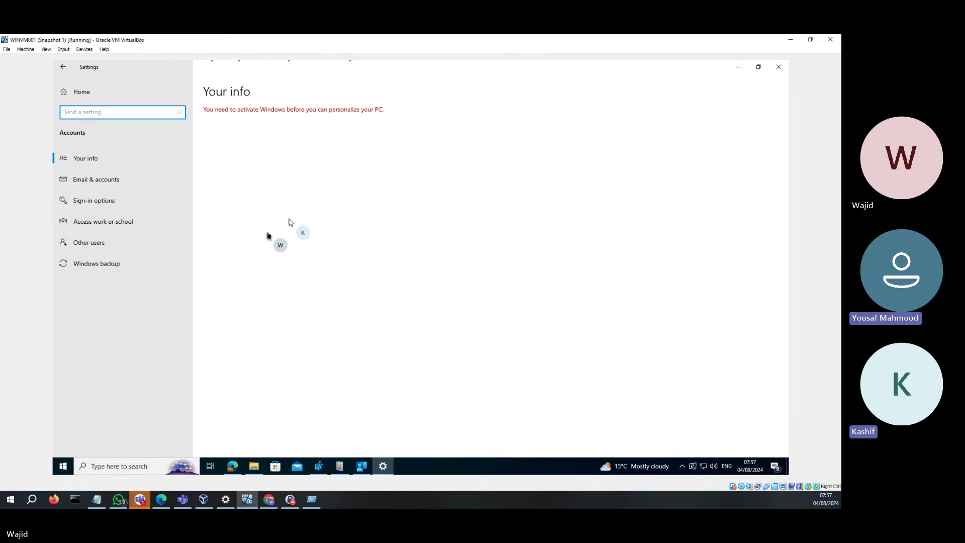
pyautogui.click(119, 223)
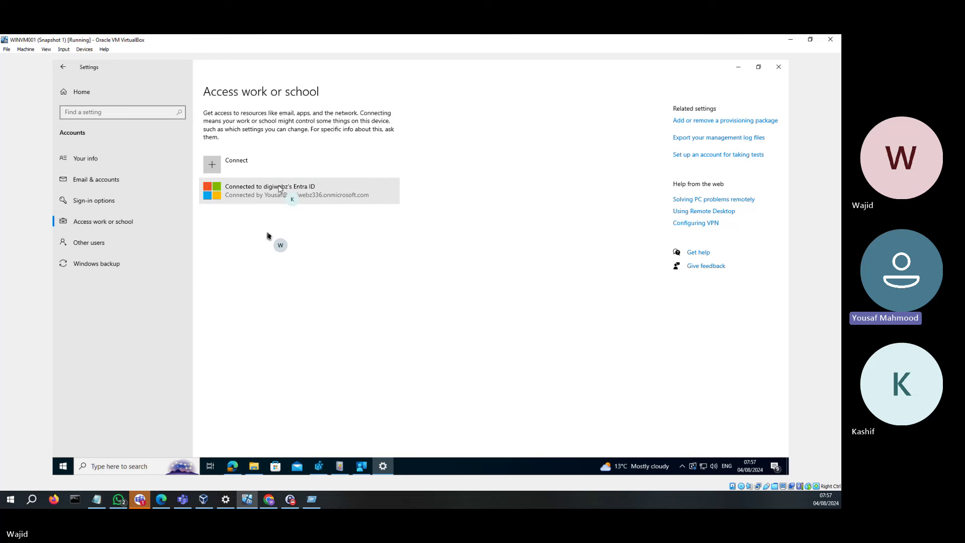
pyautogui.click(279, 189)
pyautogui.click(329, 229)
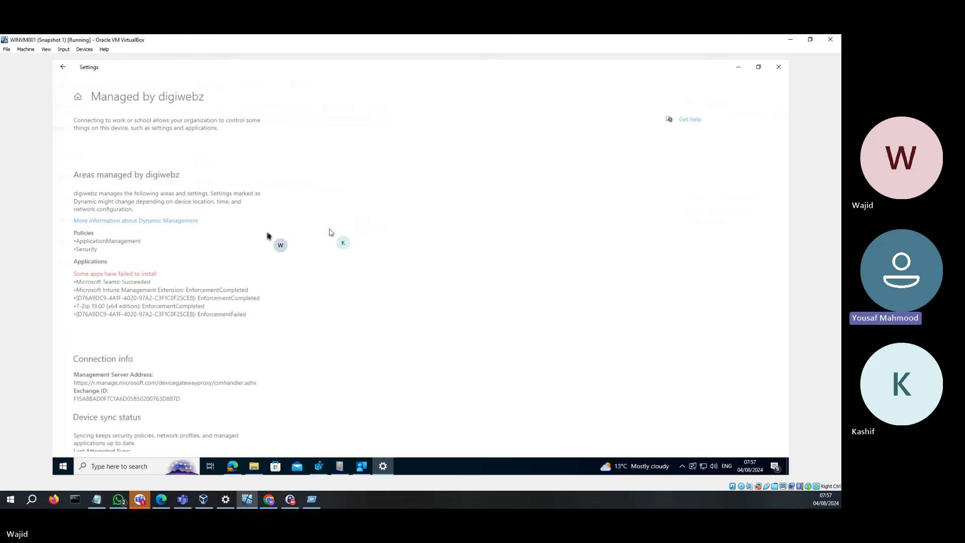
pyautogui.scroll(-3, 319, 258)
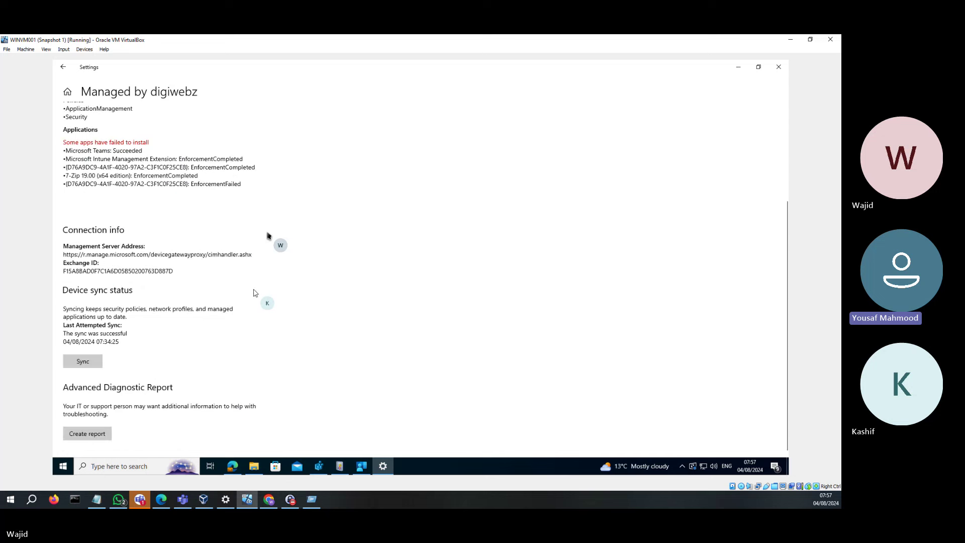
pyautogui.click(79, 360)
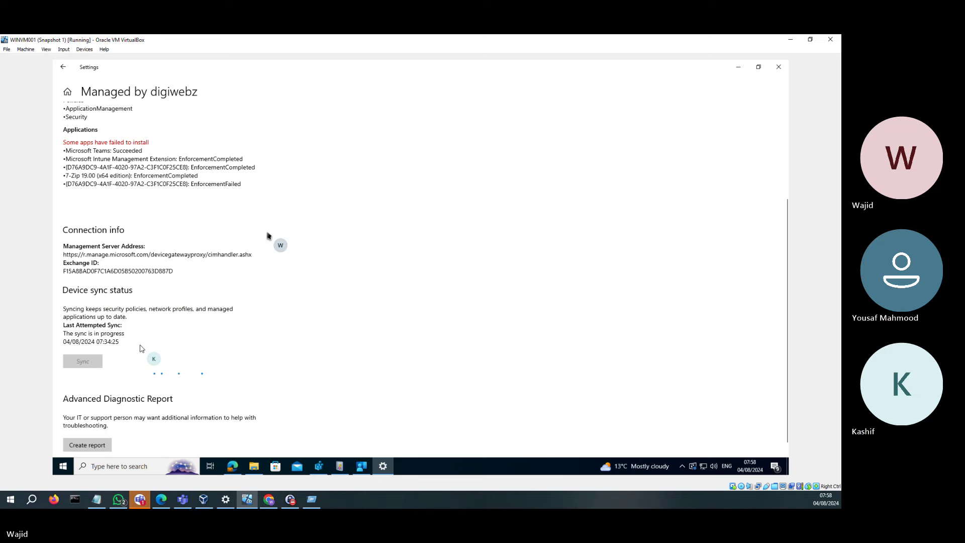
# Step: Reload the digiwebz management info by reopening it from the work account, and start another device sync there
pyautogui.scroll(4, 140, 348)
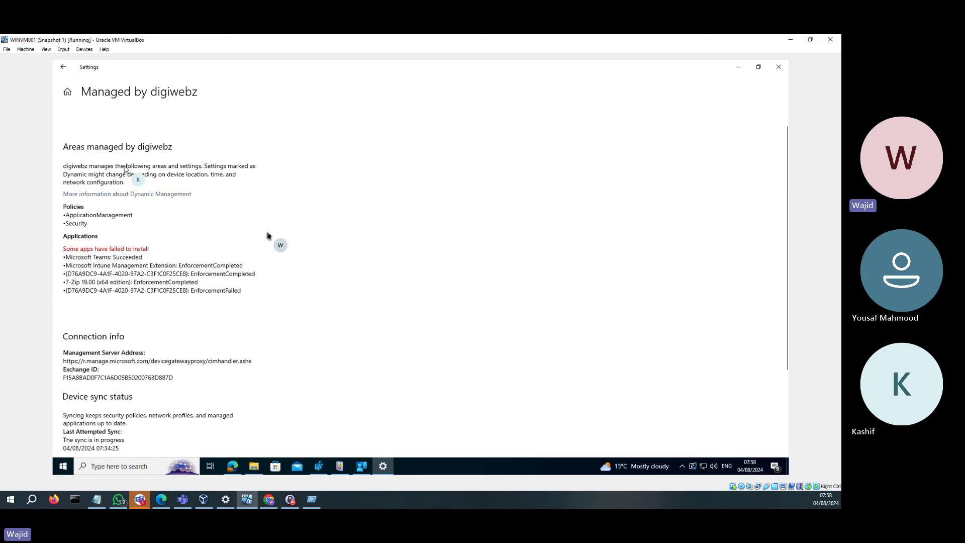
pyautogui.click(63, 67)
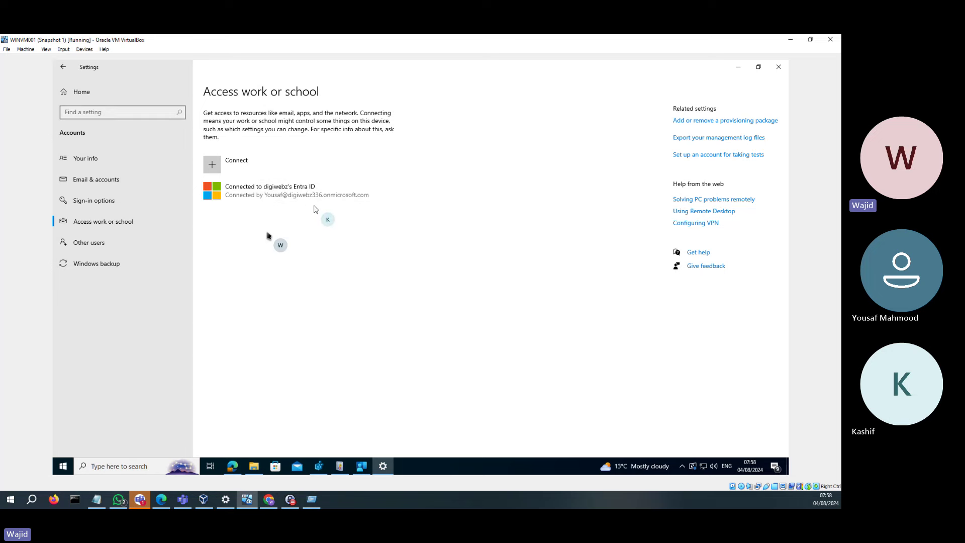
pyautogui.click(318, 201)
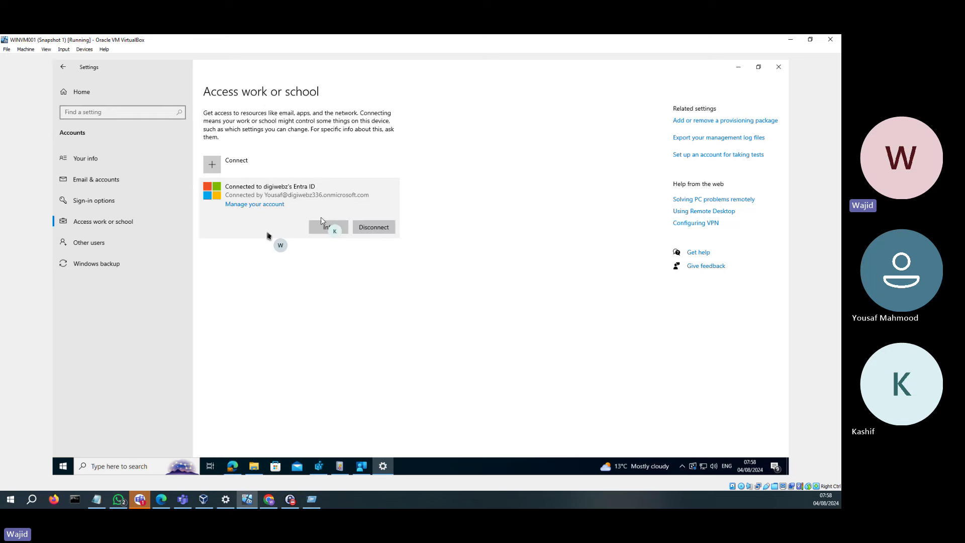
pyautogui.click(322, 222)
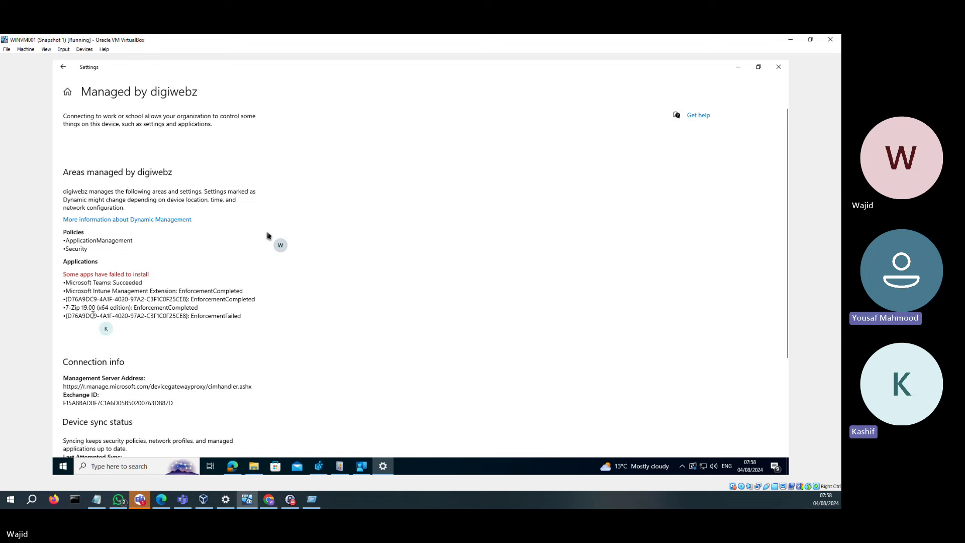
pyautogui.scroll(-3, 267, 236)
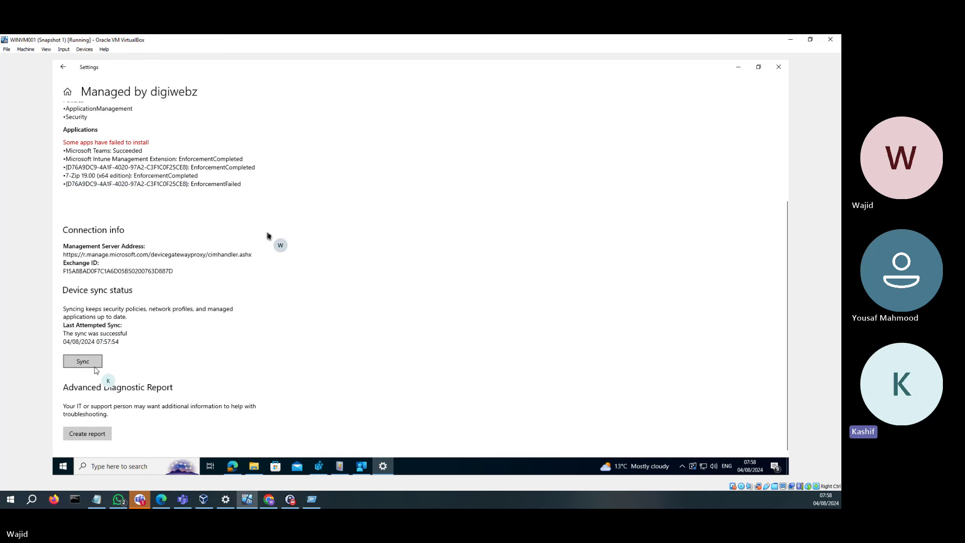
pyautogui.click(94, 366)
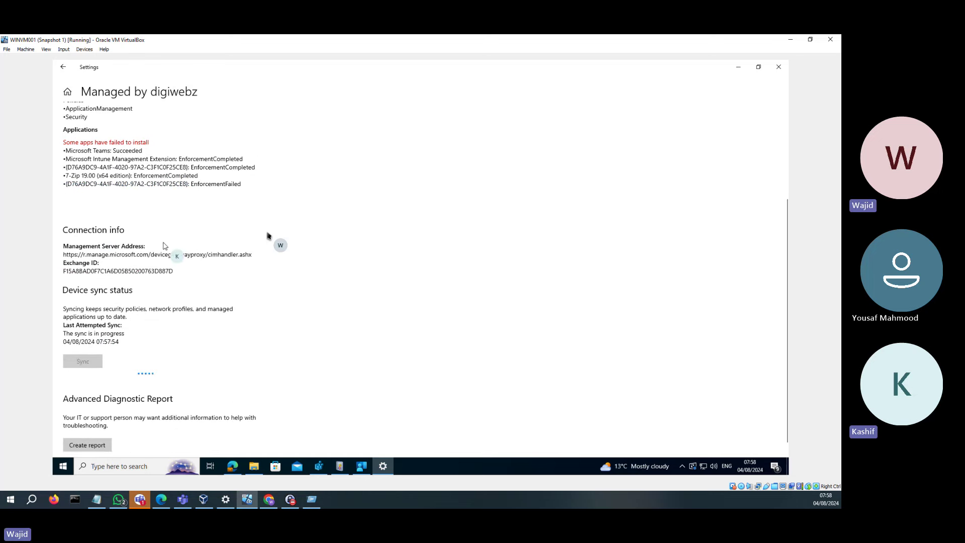
# Step: Reopen the digiwebz management info and examine the install status of the listed applications
pyautogui.click(63, 68)
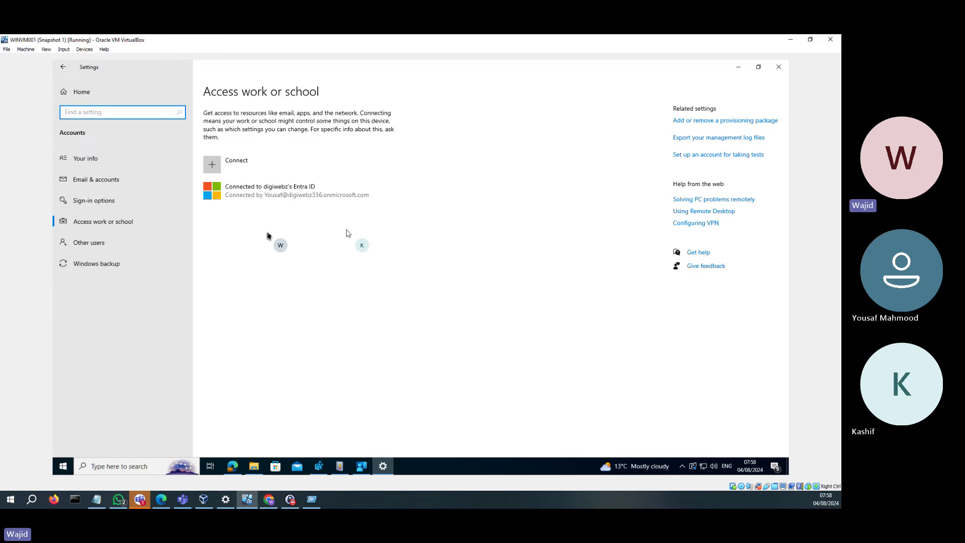
pyautogui.click(323, 199)
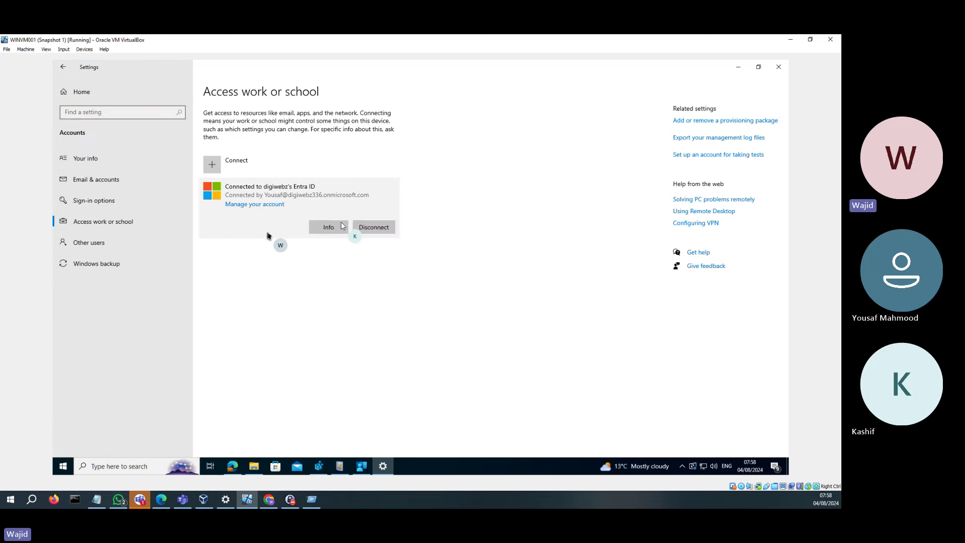
pyautogui.click(343, 227)
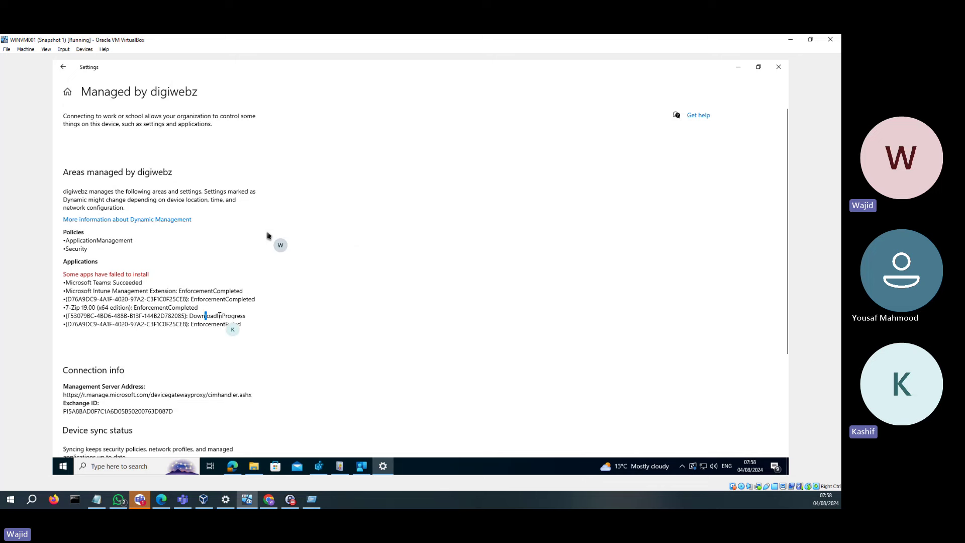
pyautogui.moveTo(219, 315); pyautogui.dragTo(229, 316)
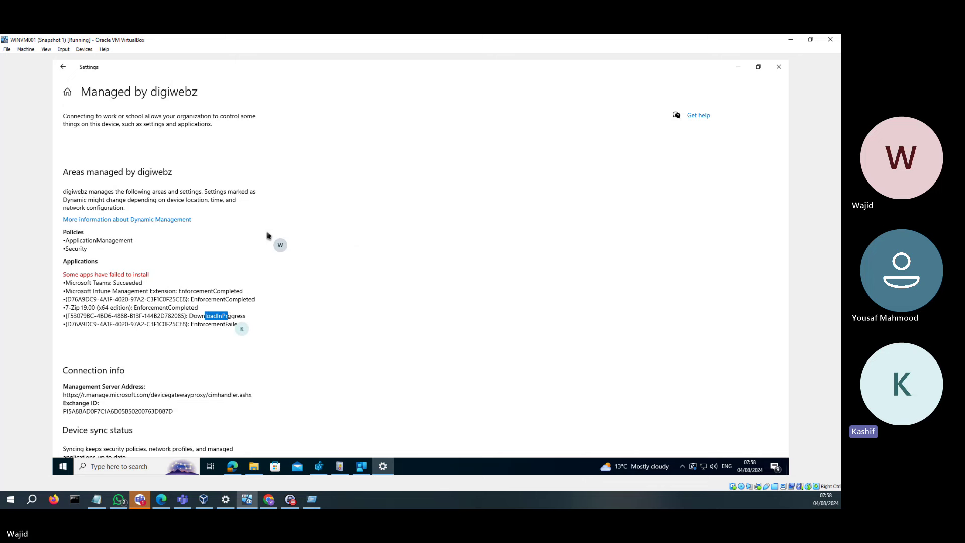
# Step: Minimize Windows Settings, sync the device again from Company Portal, and return to the digiwebz management info
pyautogui.click(738, 68)
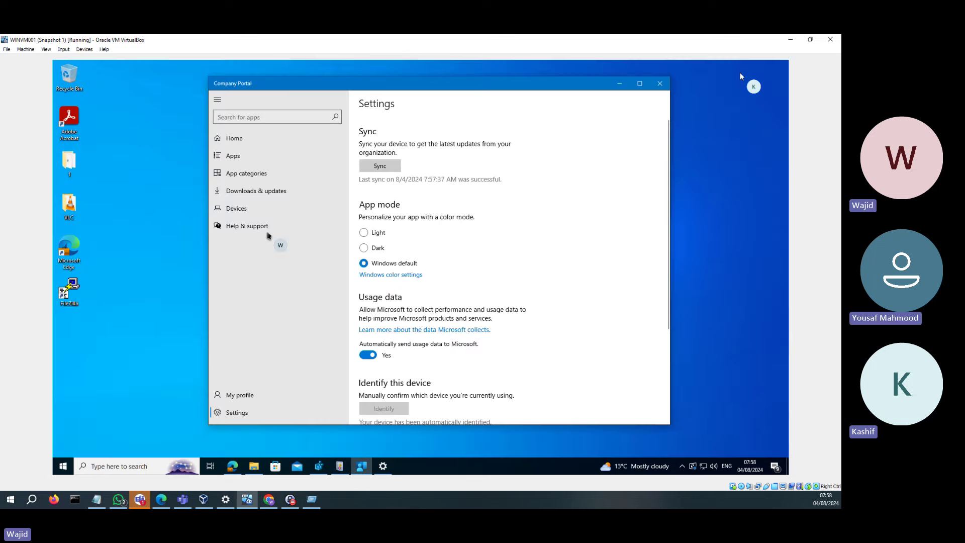
pyautogui.click(380, 165)
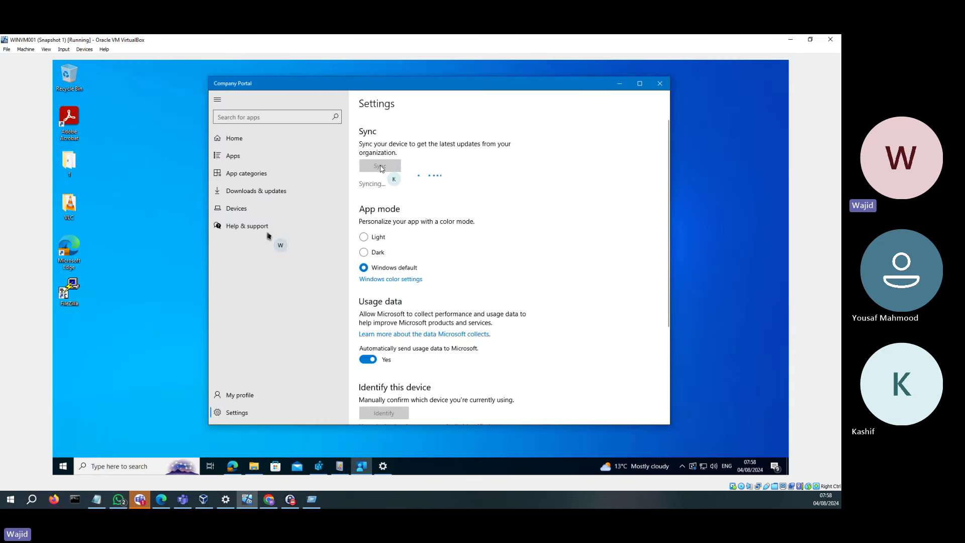
pyautogui.click(63, 466)
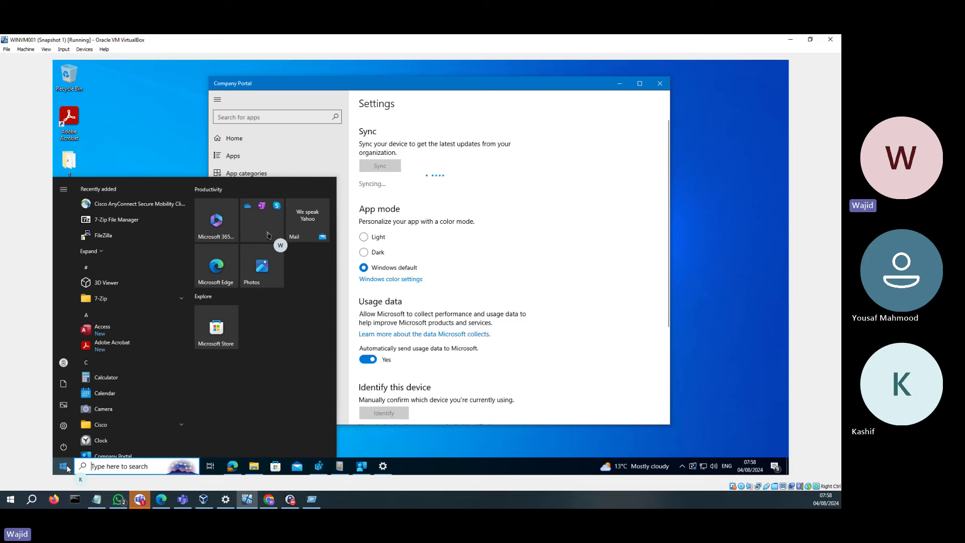
pyautogui.click(600, 343)
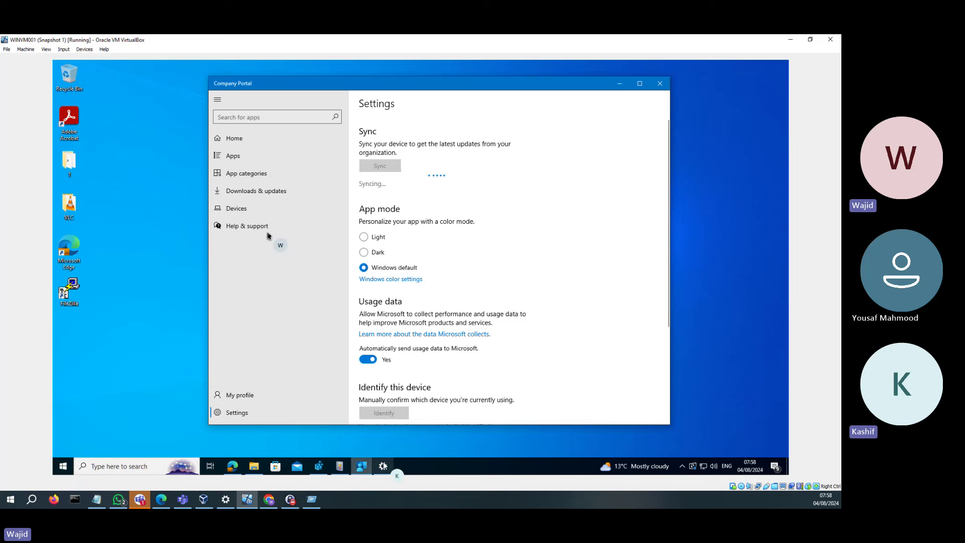
pyautogui.click(383, 466)
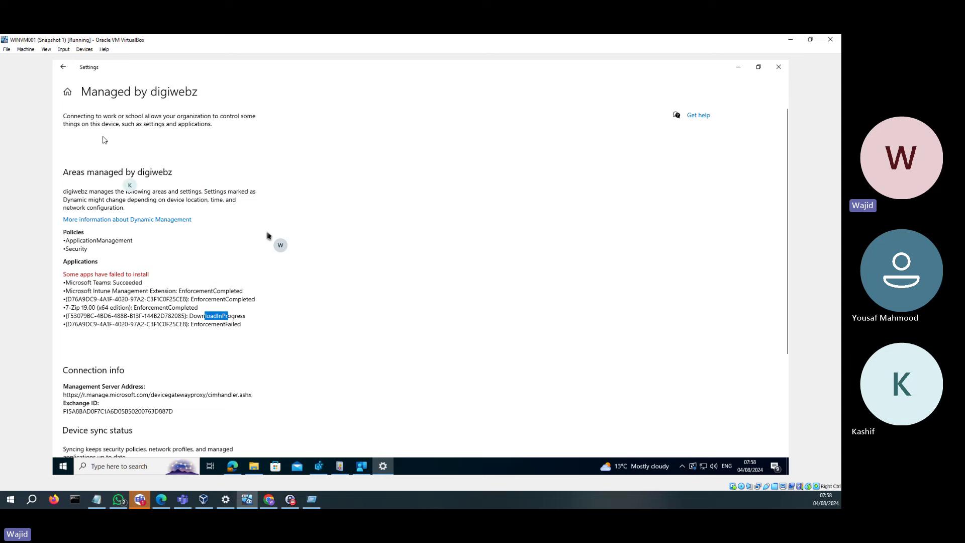
# Step: Refresh the digiwebz management info through its work account and check the listed applications' install status
pyautogui.click(63, 69)
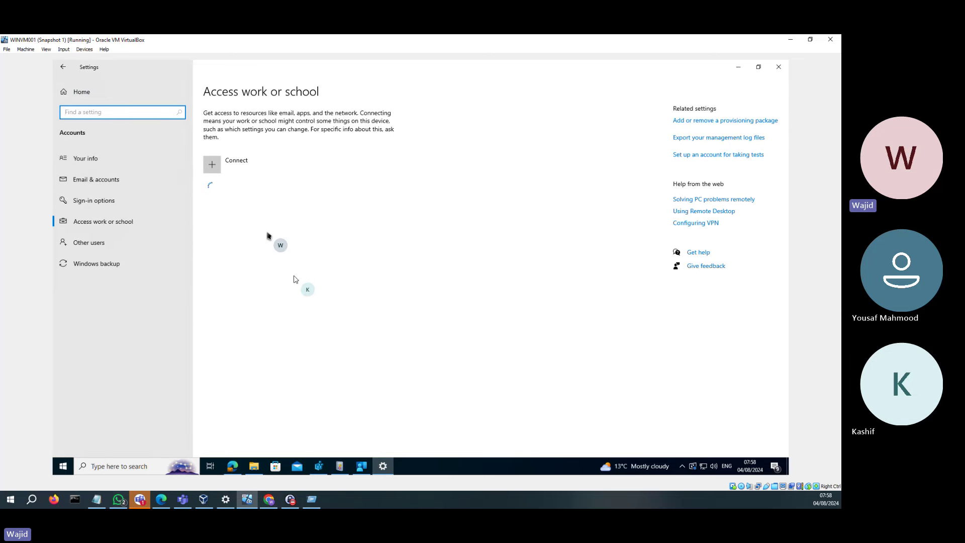
pyautogui.click(303, 201)
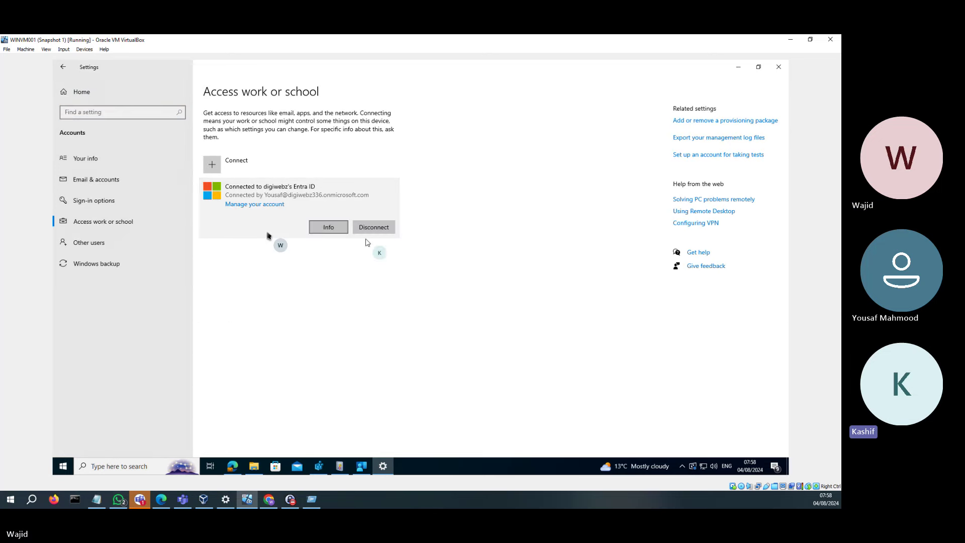
pyautogui.click(338, 229)
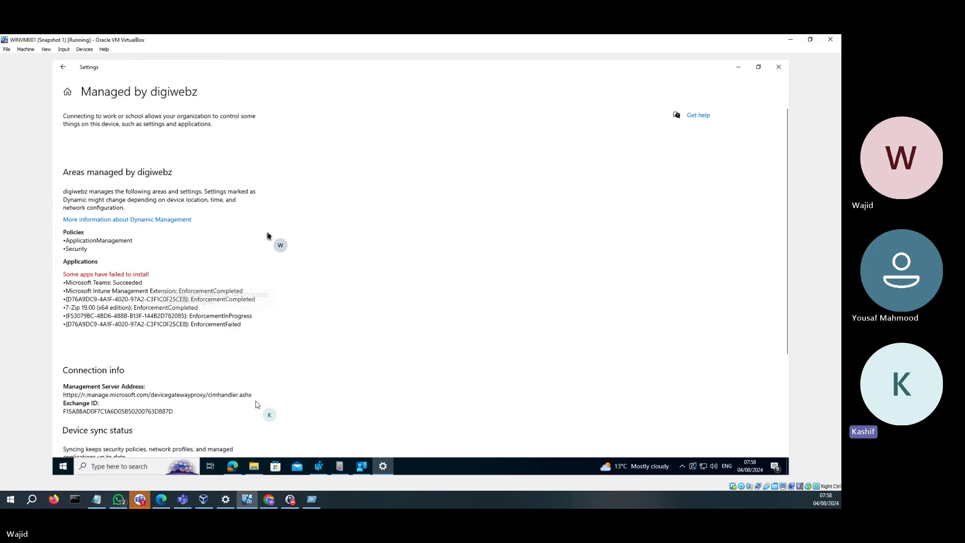
# Step: Switch to File Explorer and open the C:\Windows\Temp folder
pyautogui.click(254, 468)
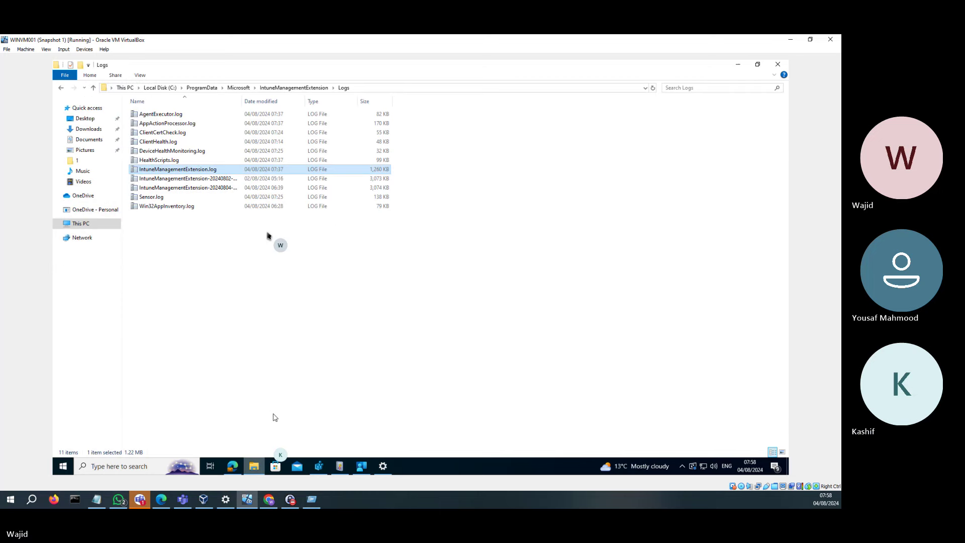
pyautogui.click(165, 88)
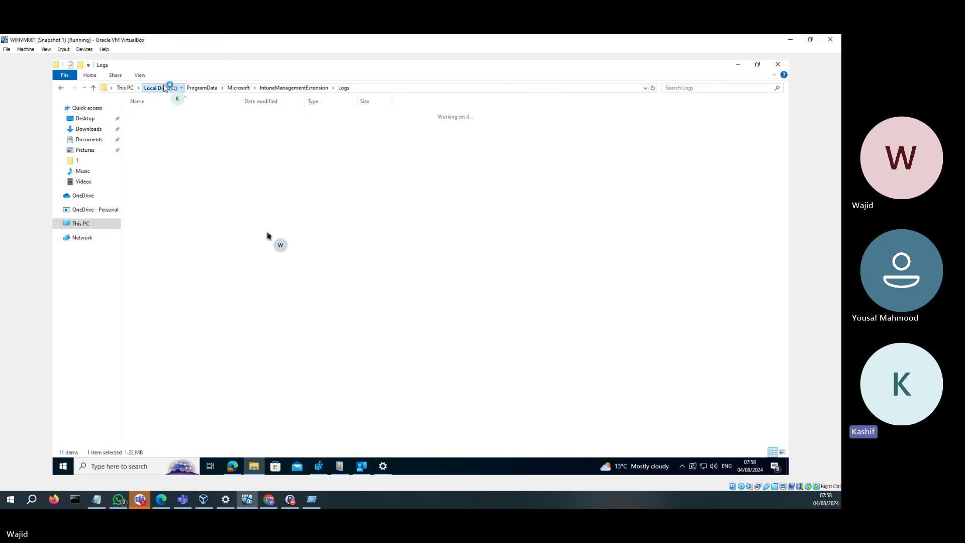
pyautogui.doubleClick(150, 160)
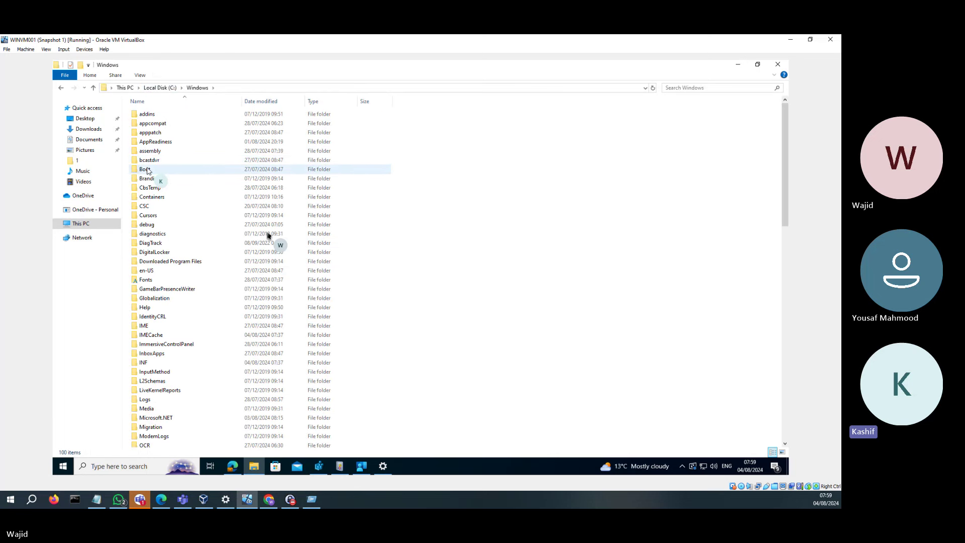
pyautogui.click(148, 170)
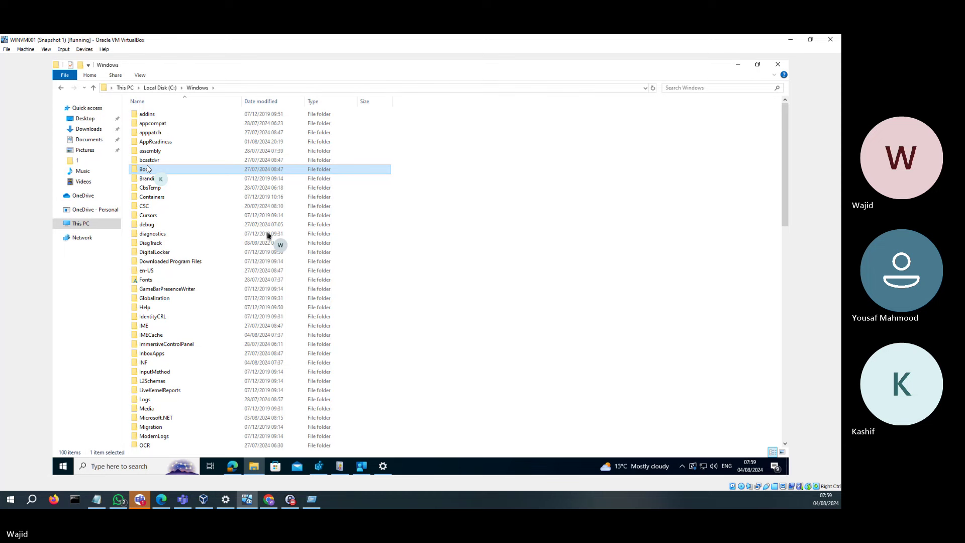
pyautogui.write('te')
pyautogui.press('Return')
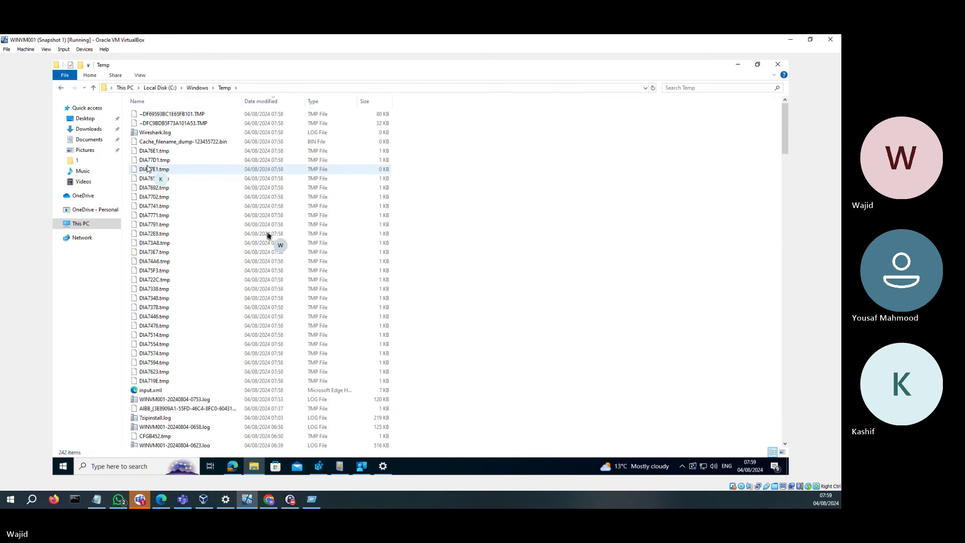
# Step: Open Wireshark.log with Notepad and highlight the Wireshark installation result near the end of the log
pyautogui.doubleClick(172, 133)
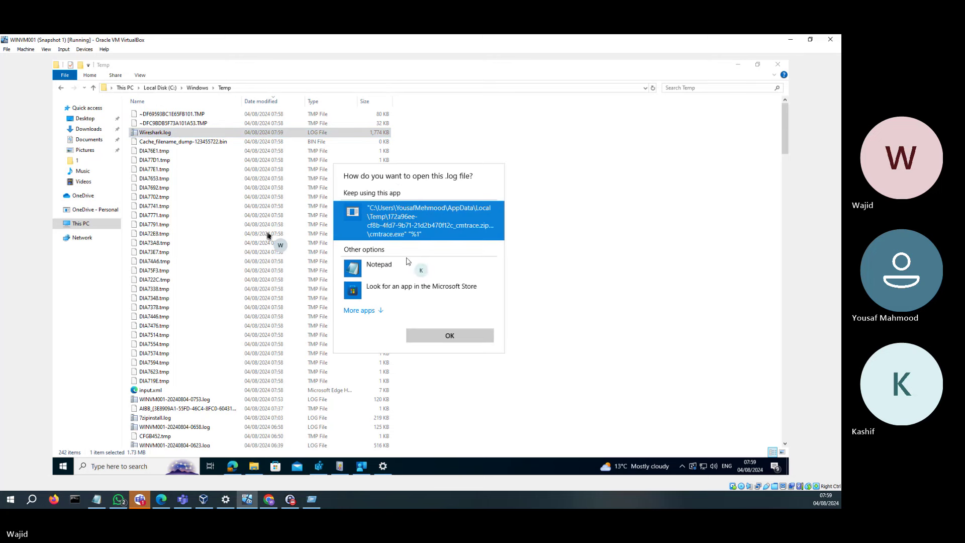
pyautogui.click(402, 268)
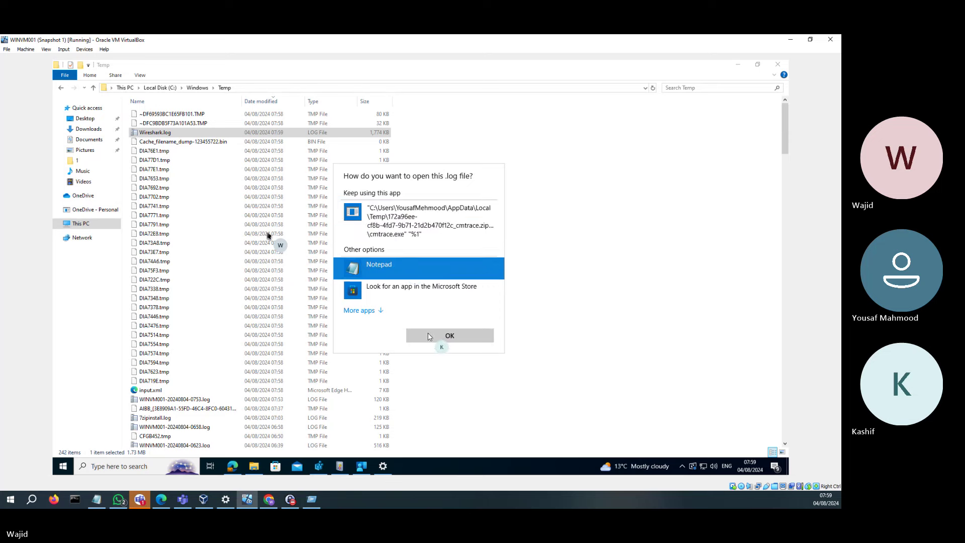
pyautogui.click(429, 340)
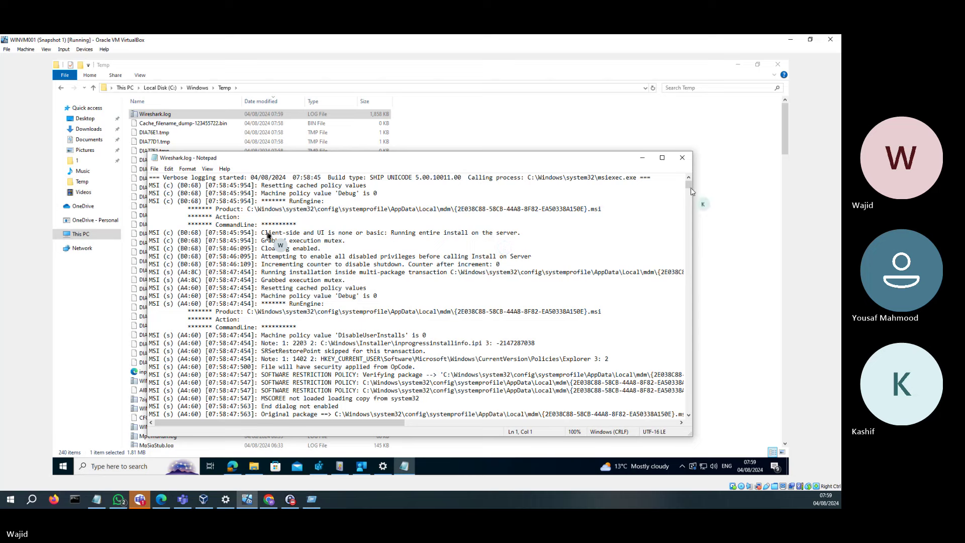
pyautogui.moveTo(689, 186); pyautogui.dragTo(689, 411)
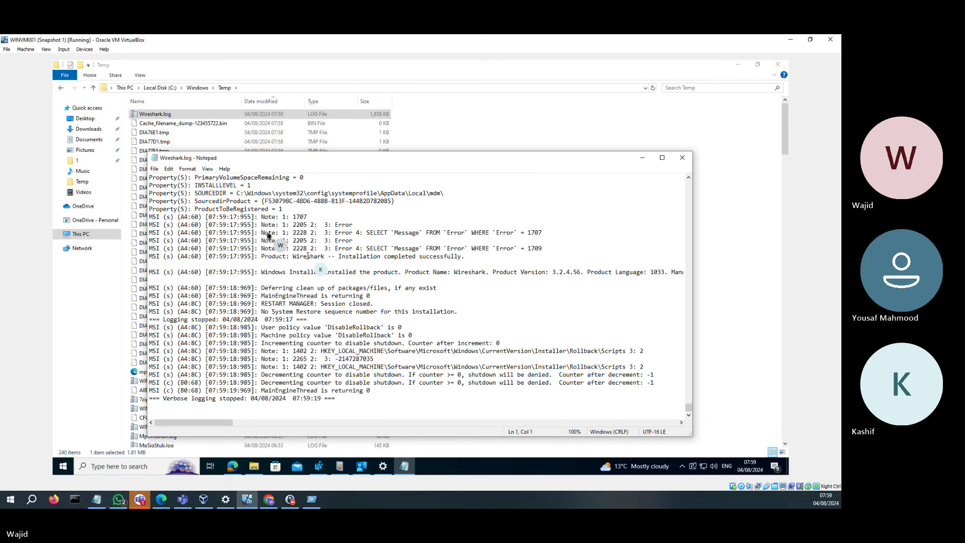
pyautogui.moveTo(335, 256); pyautogui.dragTo(466, 257)
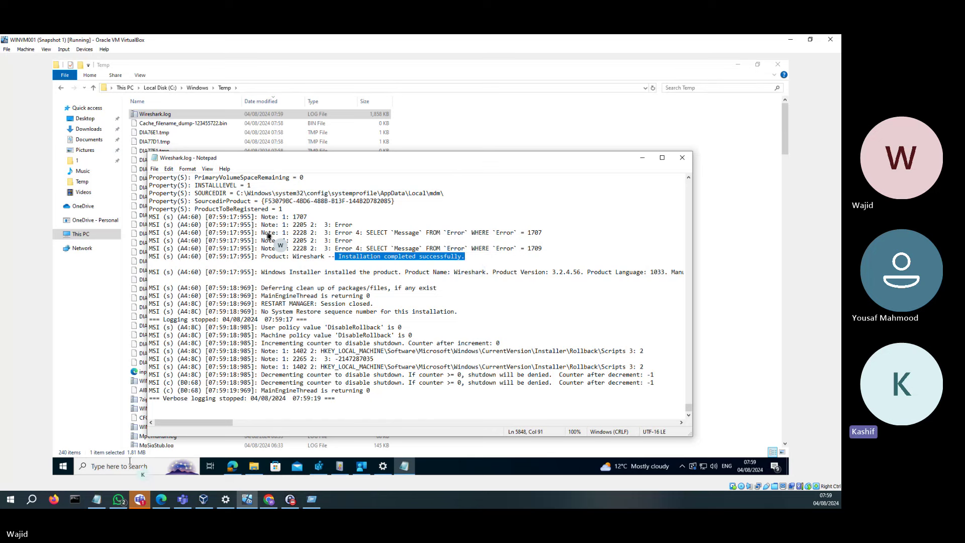
# Step: Check the recently added apps for Wireshark, and close the log and File Explorer to return to Settings
pyautogui.click(71, 467)
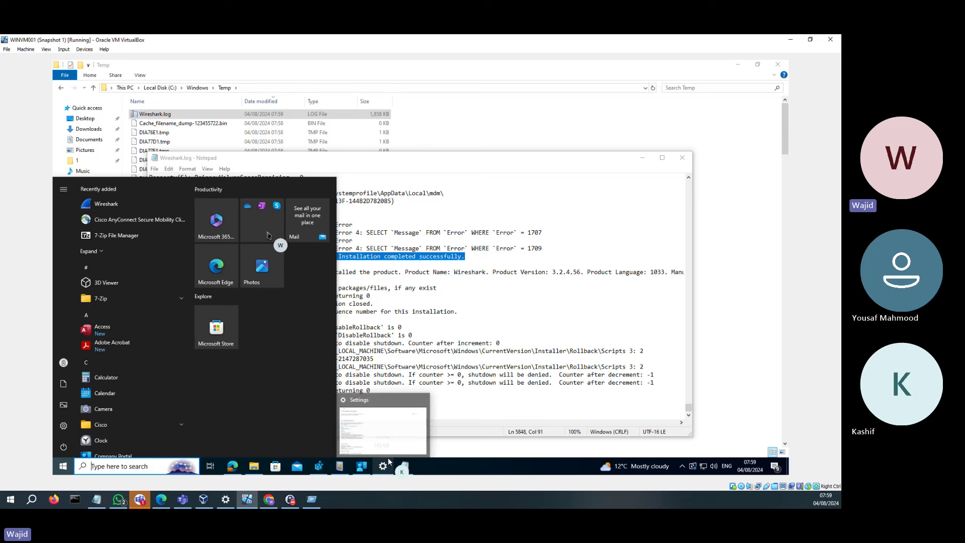
pyautogui.click(683, 158)
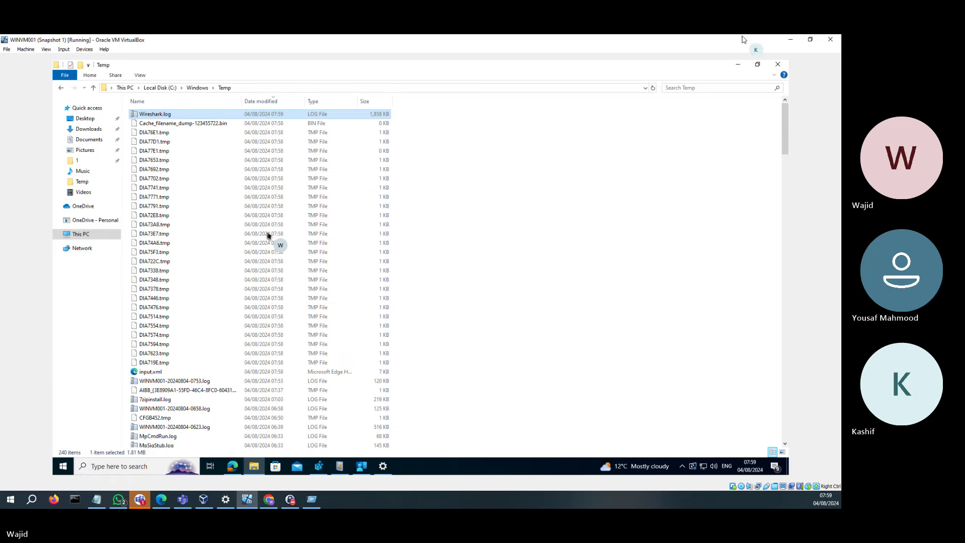
pyautogui.click(778, 66)
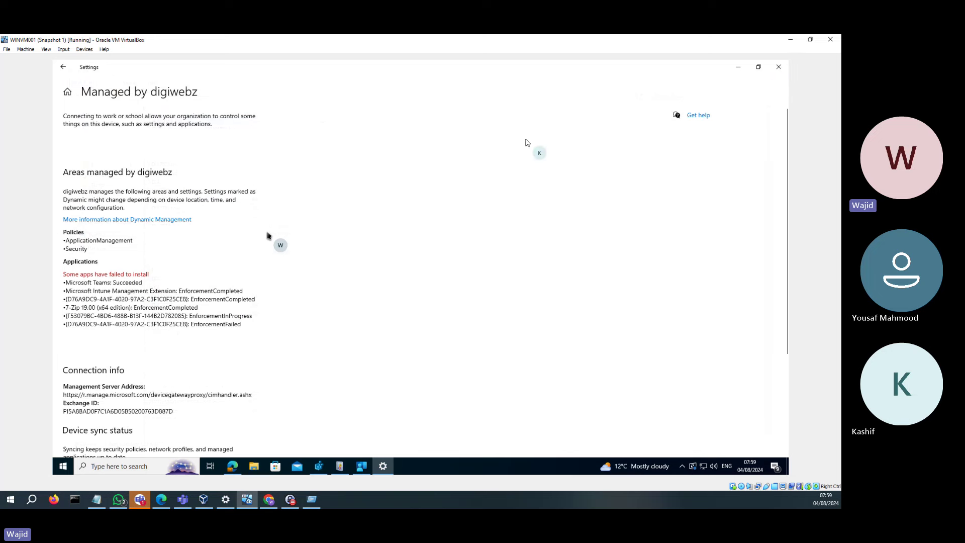
# Step: Reload the digiwebz management info from the work account and examine Wireshark's enforcement status
pyautogui.click(63, 67)
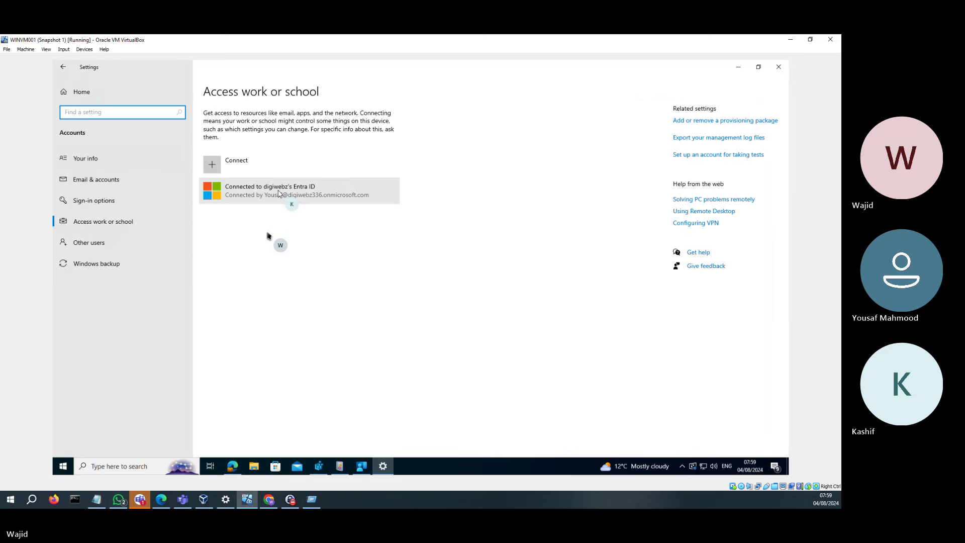
pyautogui.click(279, 194)
pyautogui.click(337, 231)
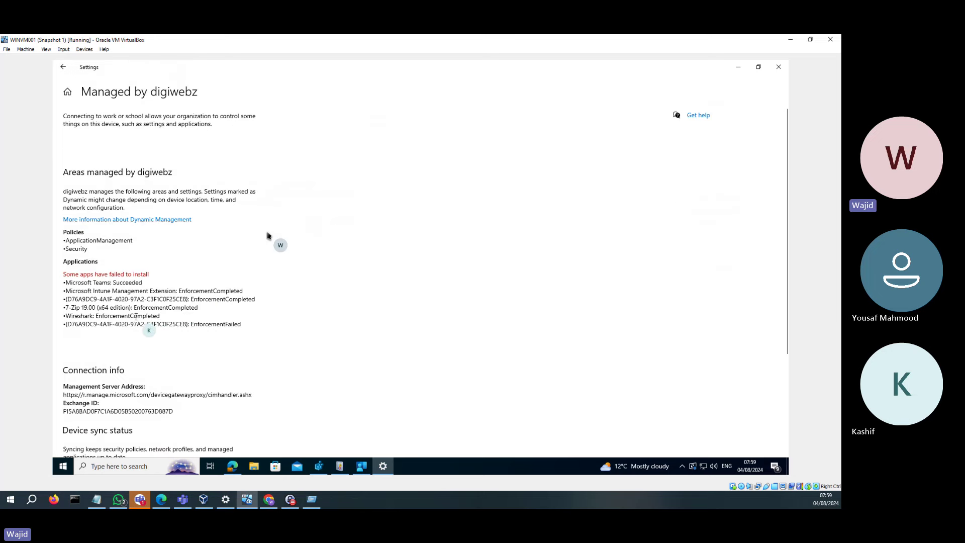
pyautogui.moveTo(136, 317); pyautogui.dragTo(132, 320)
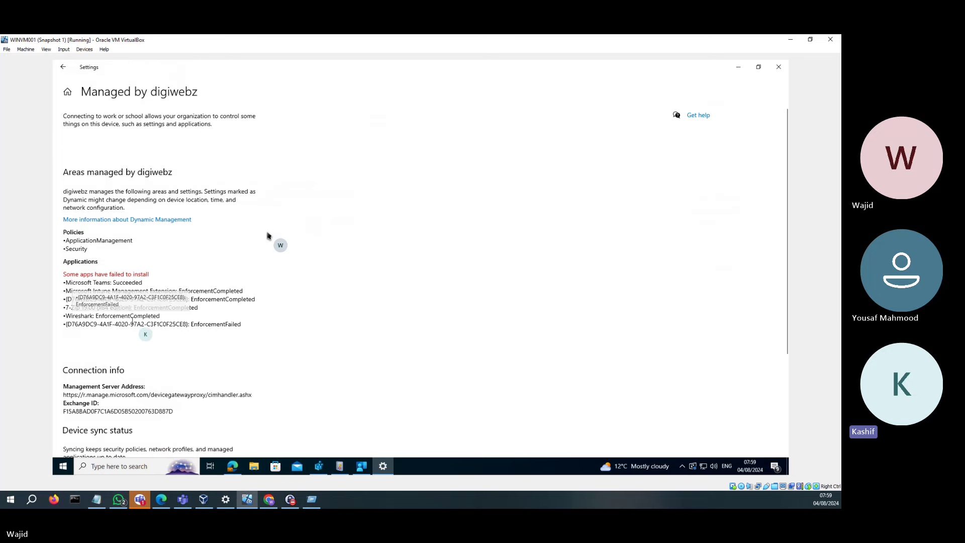